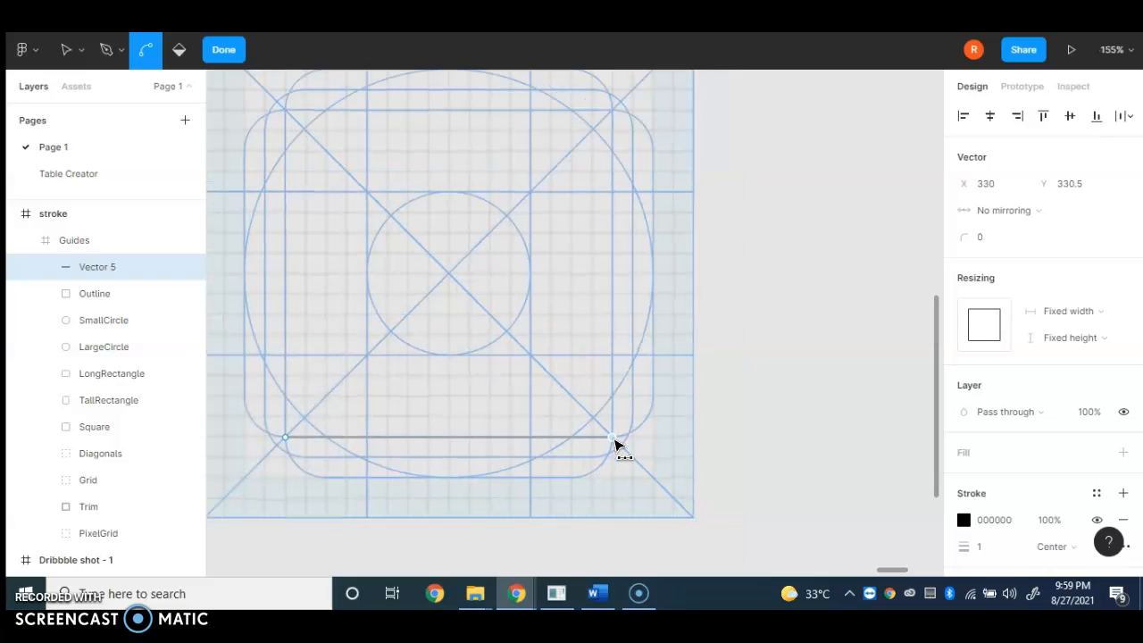
Undo the full-width base line, then draw a shorter base segment to X 132.5, Y 330.5 and a door edge up to Y 264
{"action": "key", "text": "ctrl+z"}
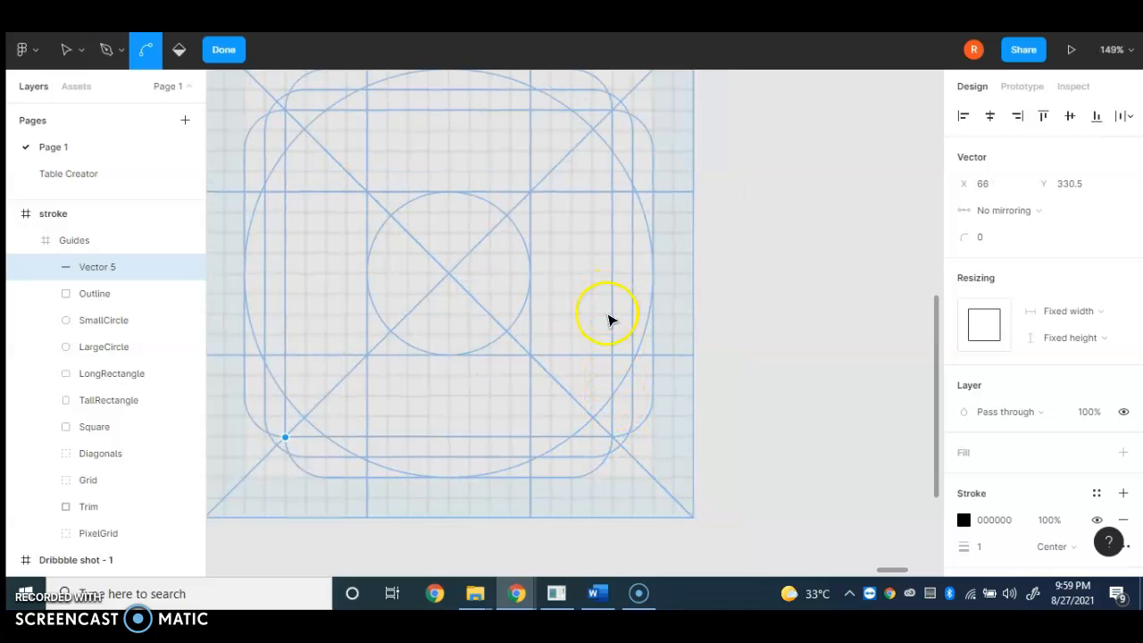
{"action": "scroll", "coordinate": [396, 435], "scroll_direction": "up", "scroll_amount": 5}
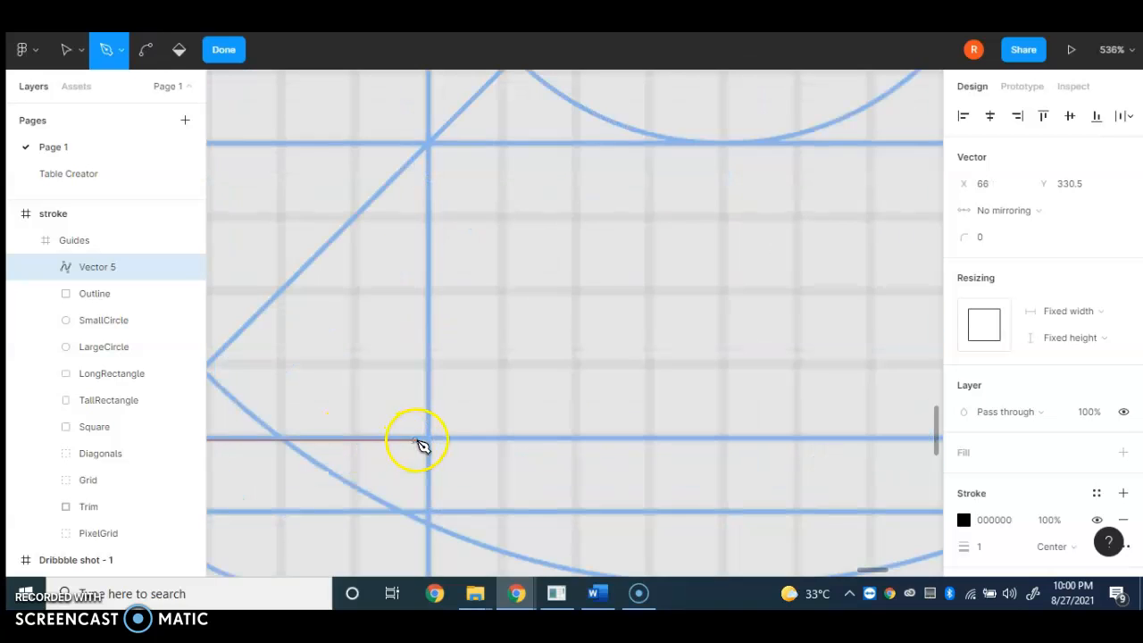
{"action": "left_click", "coordinate": [430, 439]}
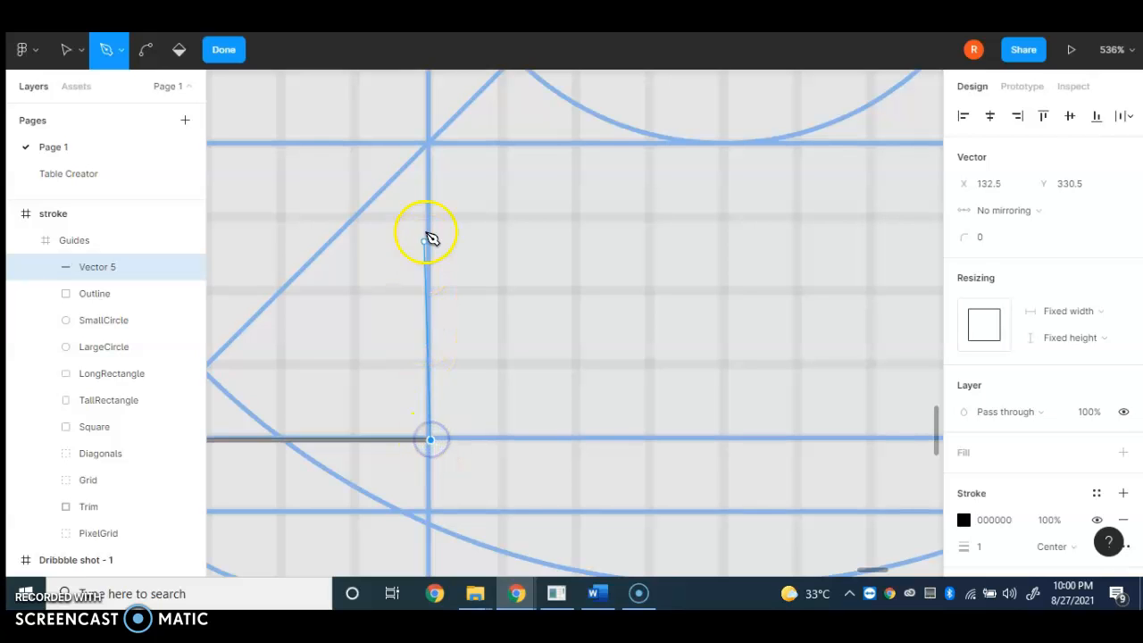
{"action": "left_click", "coordinate": [430, 146]}
{"action": "scroll", "coordinate": [430, 145], "scroll_direction": "down", "scroll_amount": 2}
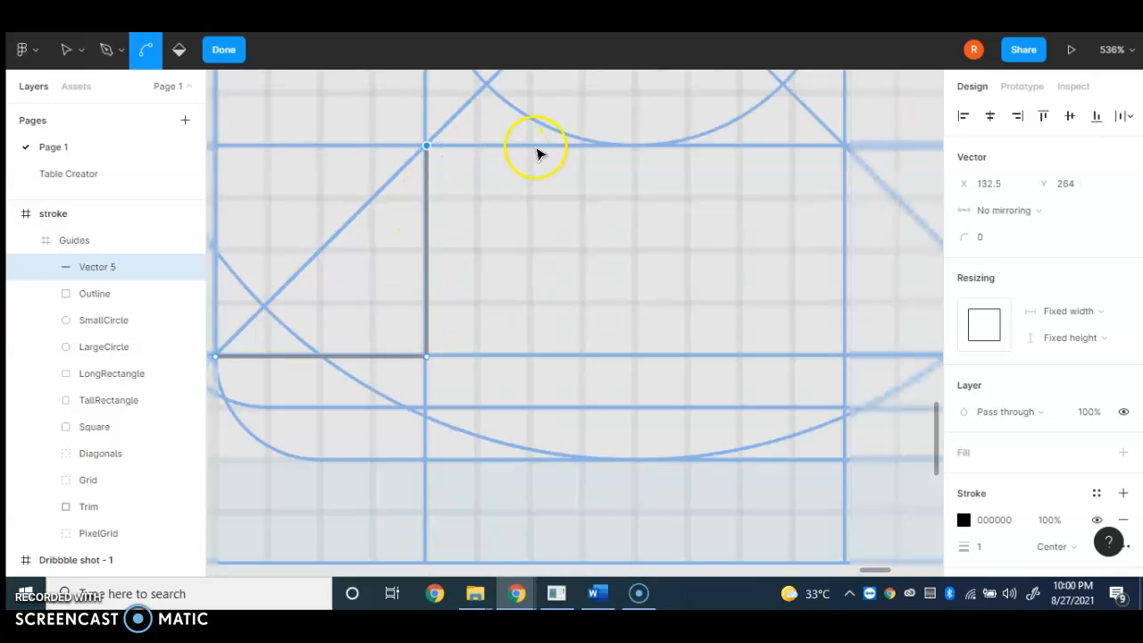
Continue the house path through X 264.5, Y 264 and X 264.5, Y 330.5 to the base corner at X 330, Y 330.5
{"action": "left_click", "coordinate": [847, 146]}
{"action": "left_click", "coordinate": [846, 146]}
{"action": "left_click", "coordinate": [847, 359]}
{"action": "scroll", "coordinate": [567, 372], "scroll_direction": "down", "scroll_amount": 4}
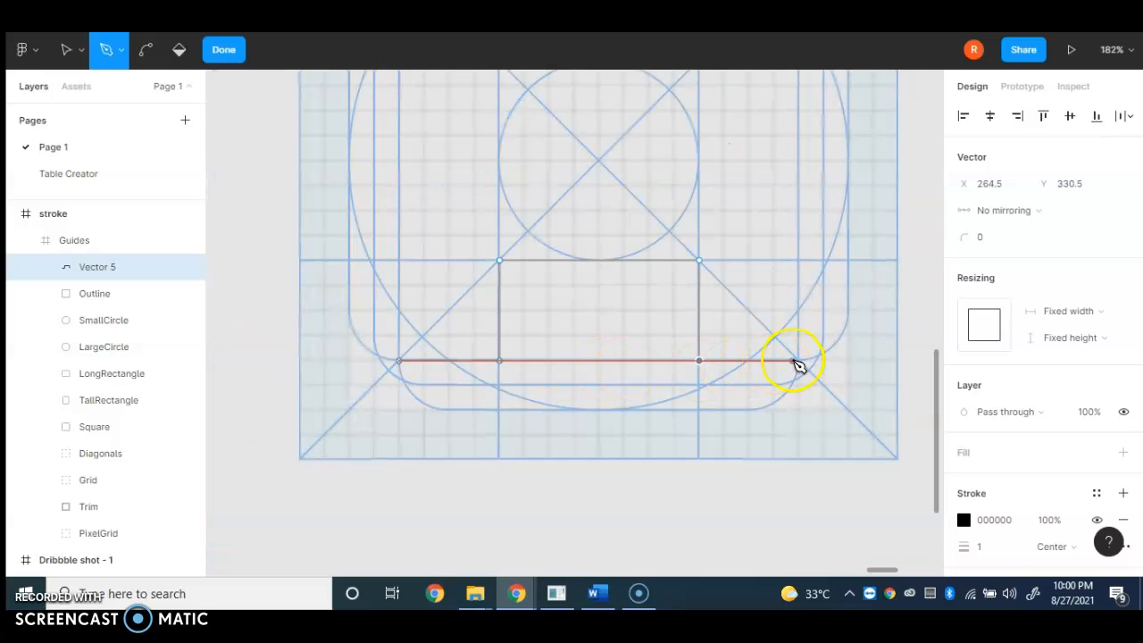
{"action": "scroll", "coordinate": [799, 366], "scroll_direction": "up", "scroll_amount": 5}
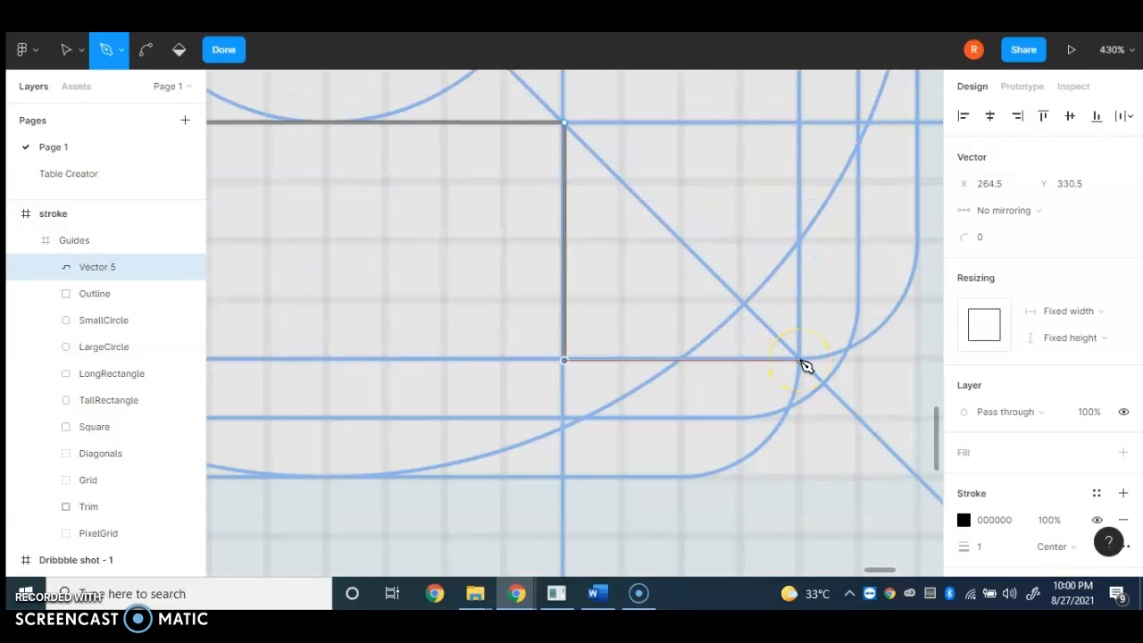
{"action": "left_click", "coordinate": [801, 362]}
{"action": "scroll", "coordinate": [783, 288], "scroll_direction": "down", "scroll_amount": 6}
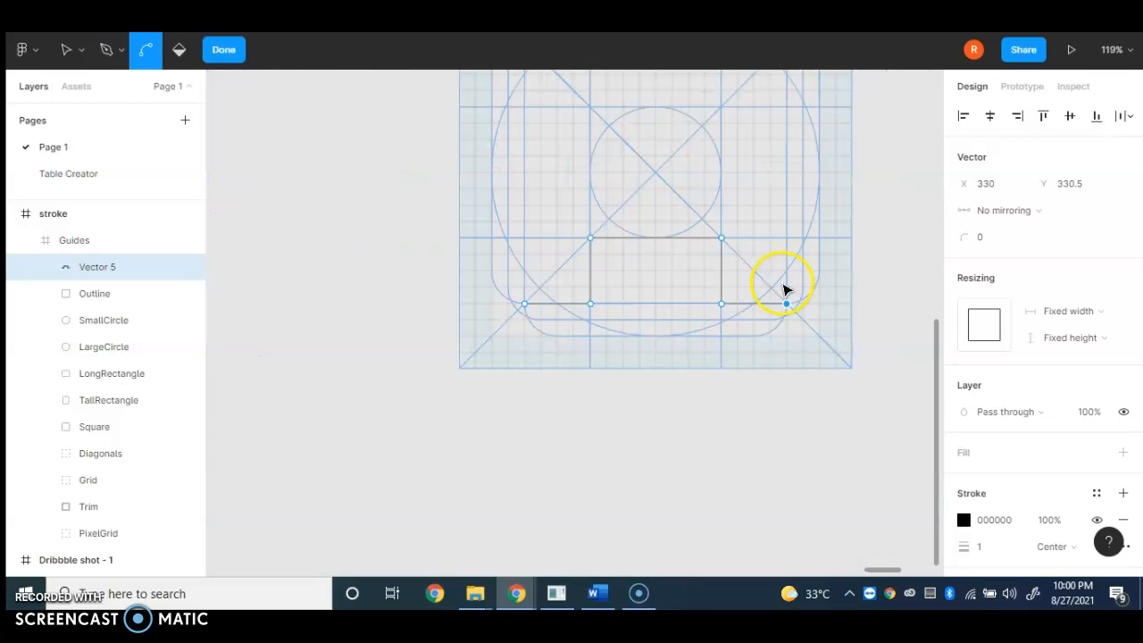
Draw the house's right wall up to X 330, Y 132 and the roof slope to the apex at X 198, Y 50
{"action": "scroll", "coordinate": [800, 197], "scroll_direction": "up", "scroll_amount": 3}
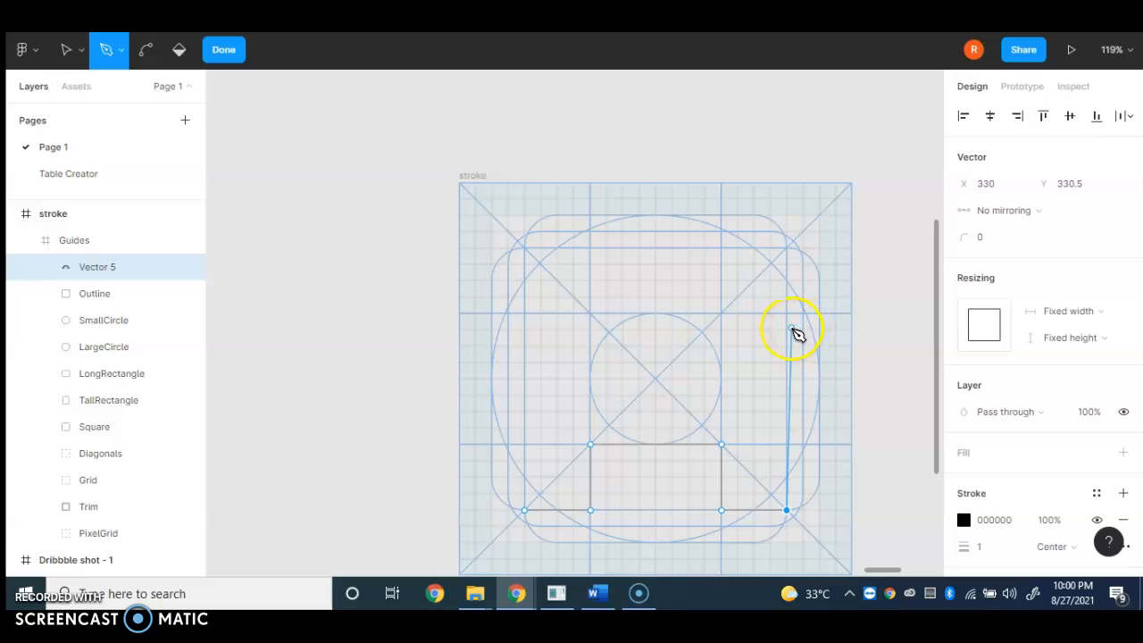
{"action": "scroll", "coordinate": [795, 323], "scroll_direction": "up", "scroll_amount": 4}
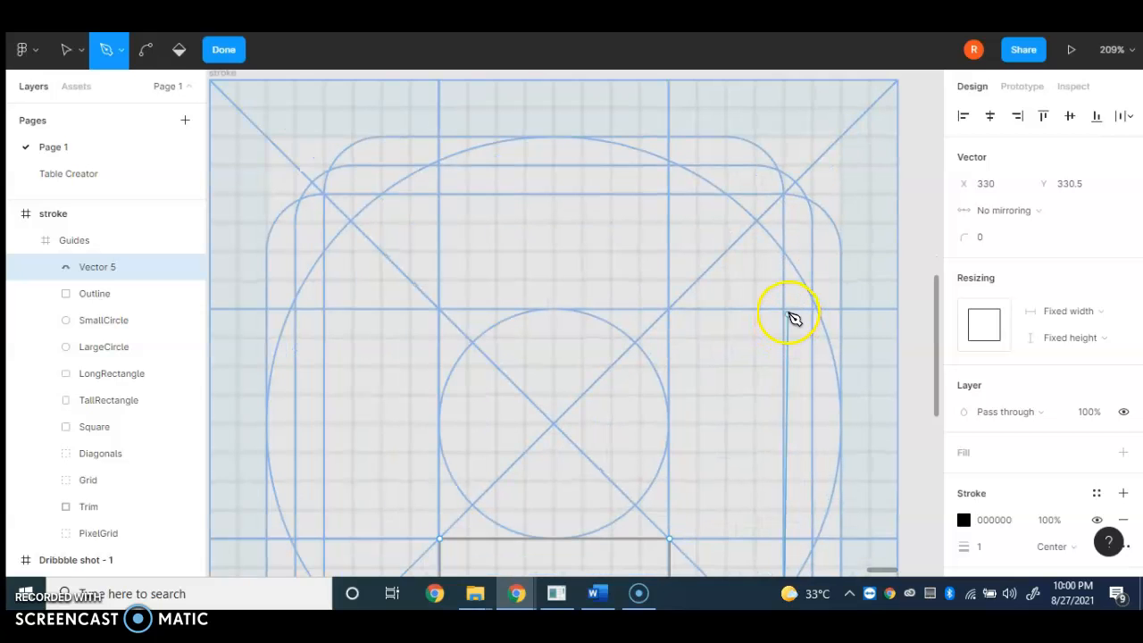
{"action": "left_click", "coordinate": [785, 310]}
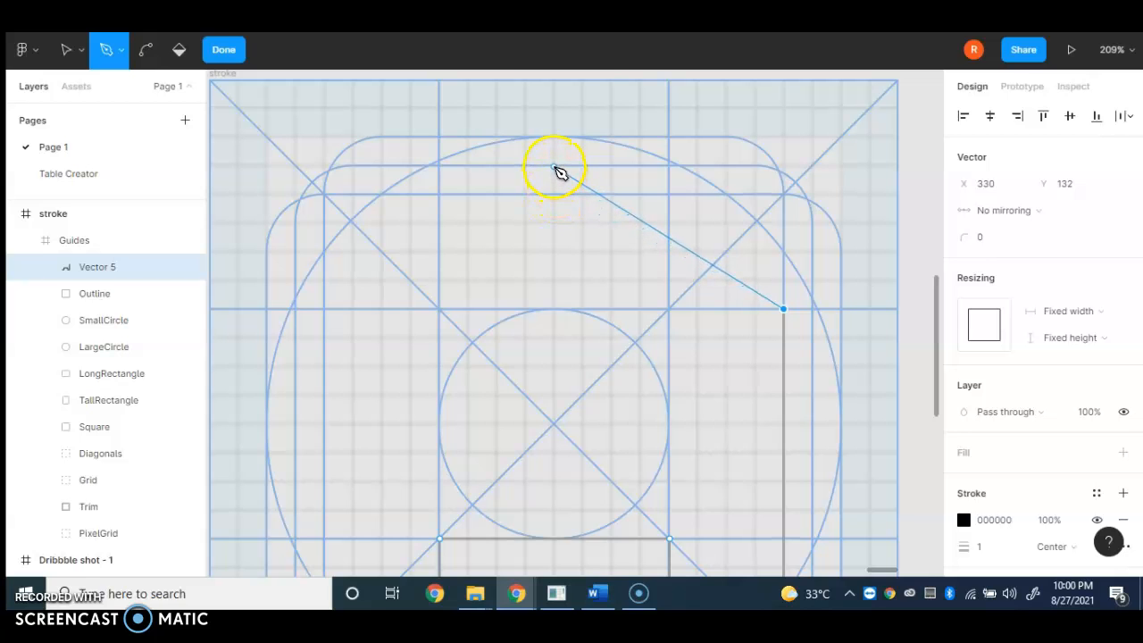
{"action": "scroll", "coordinate": [380, 321], "scroll_direction": "down", "scroll_amount": 1}
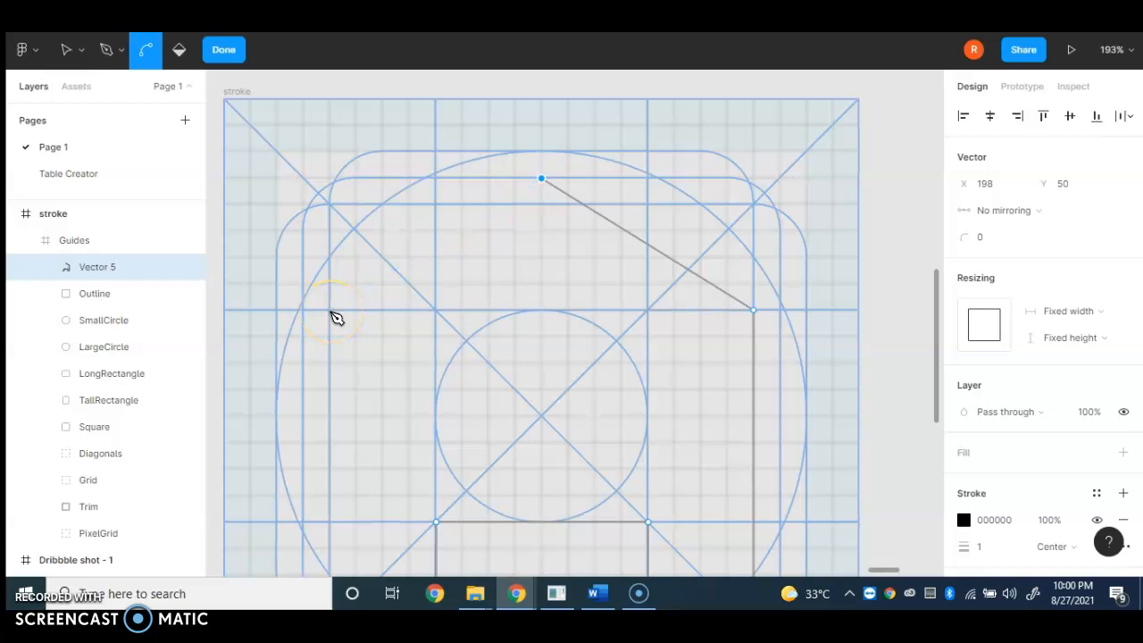
Draw the left roof slope from the apex down to the guide intersection at X 66, Y 132
{"action": "scroll", "coordinate": [335, 317], "scroll_direction": "up", "scroll_amount": 5}
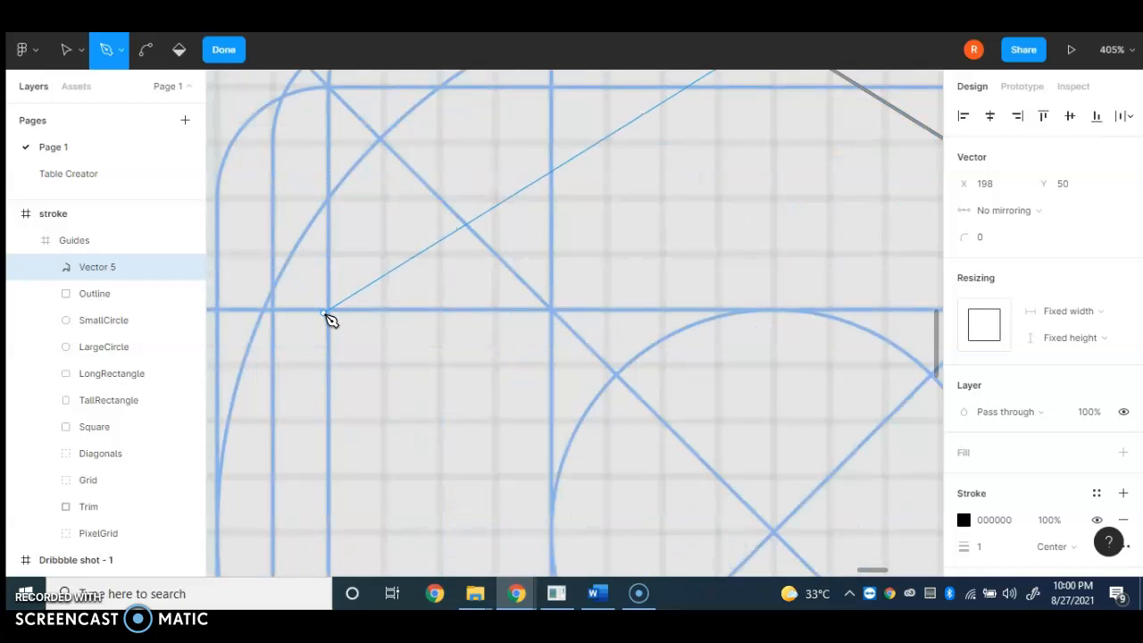
{"action": "key", "text": "shift+p"}
{"action": "scroll", "coordinate": [334, 317], "scroll_direction": "down", "scroll_amount": 3}
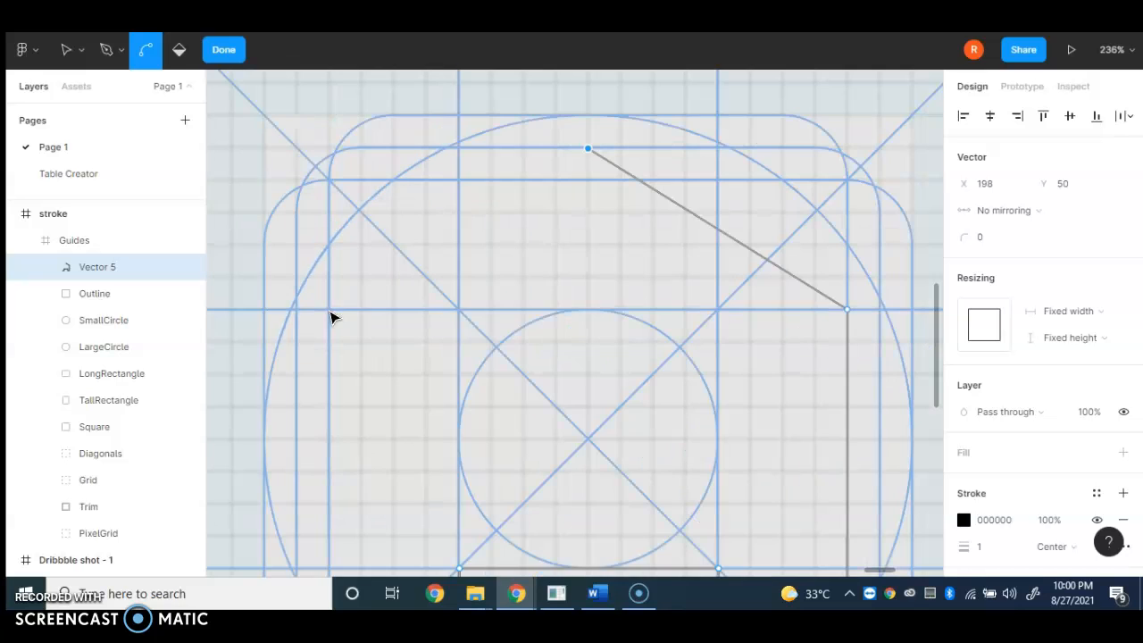
{"action": "key", "text": "p"}
{"action": "key", "text": "shift+p"}
{"action": "scroll", "coordinate": [335, 316], "scroll_direction": "up", "scroll_amount": 4}
{"action": "key", "text": "p"}
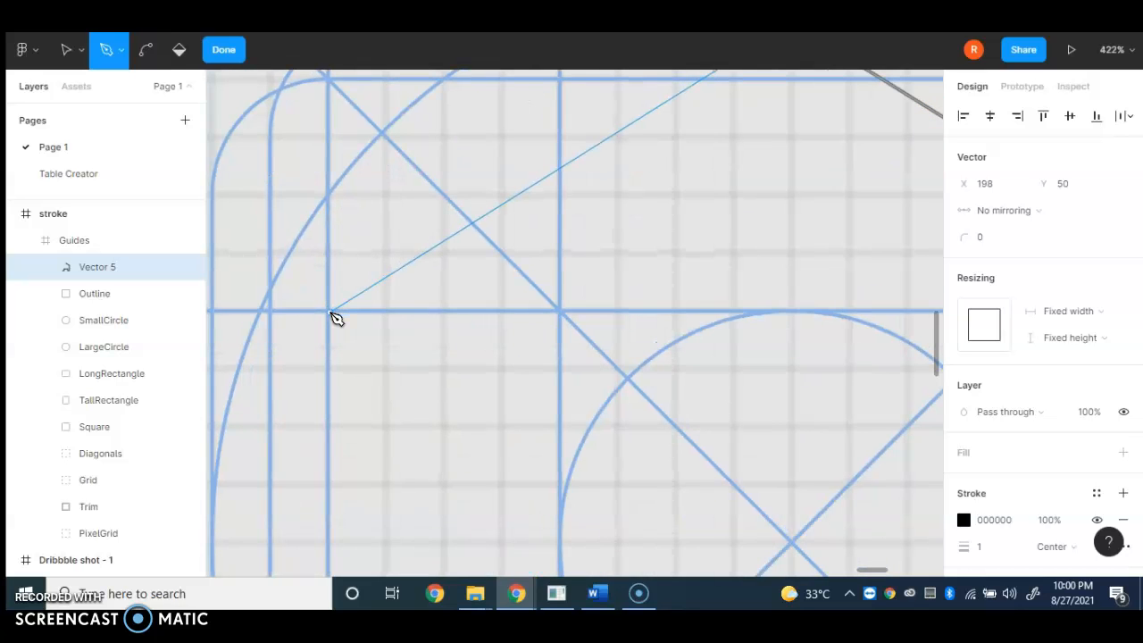
{"action": "key", "text": "shift+p"}
{"action": "scroll", "coordinate": [335, 317], "scroll_direction": "down", "scroll_amount": 2}
{"action": "key", "text": "p"}
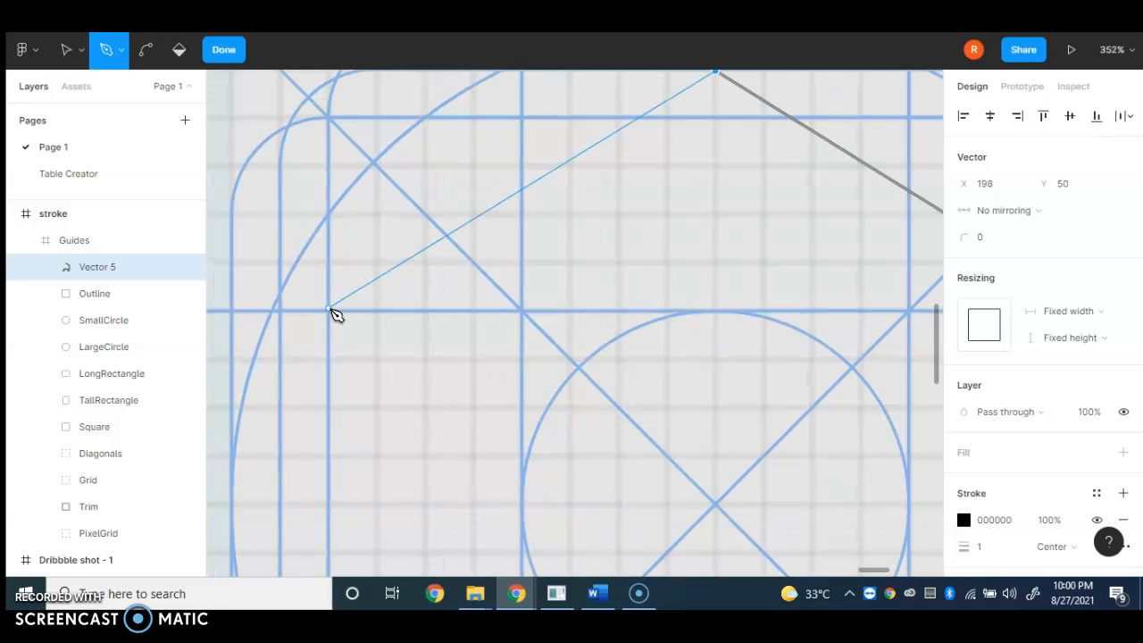
{"action": "left_click_drag", "start_coordinate": [331, 313], "coordinate": [332, 457]}
{"action": "scroll", "coordinate": [330, 457], "scroll_direction": "down", "scroll_amount": 1}
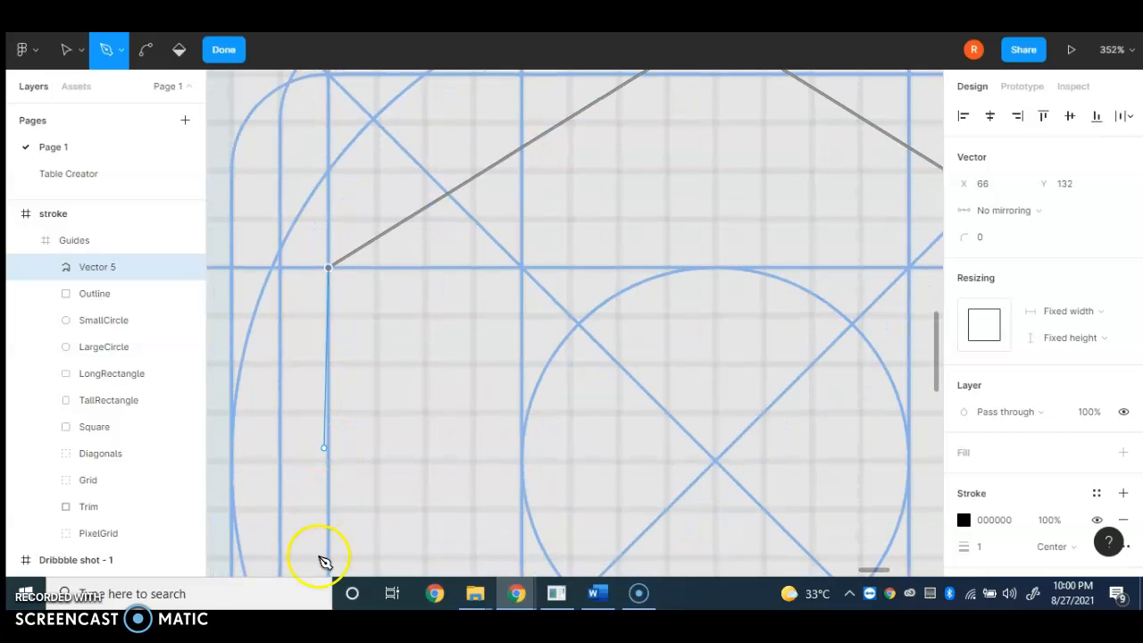
Draw the left wall down to the path's starting point to close the house outline
{"action": "scroll", "coordinate": [323, 521], "scroll_direction": "down", "scroll_amount": 1}
{"action": "scroll", "coordinate": [327, 525], "scroll_direction": "down", "scroll_amount": 9}
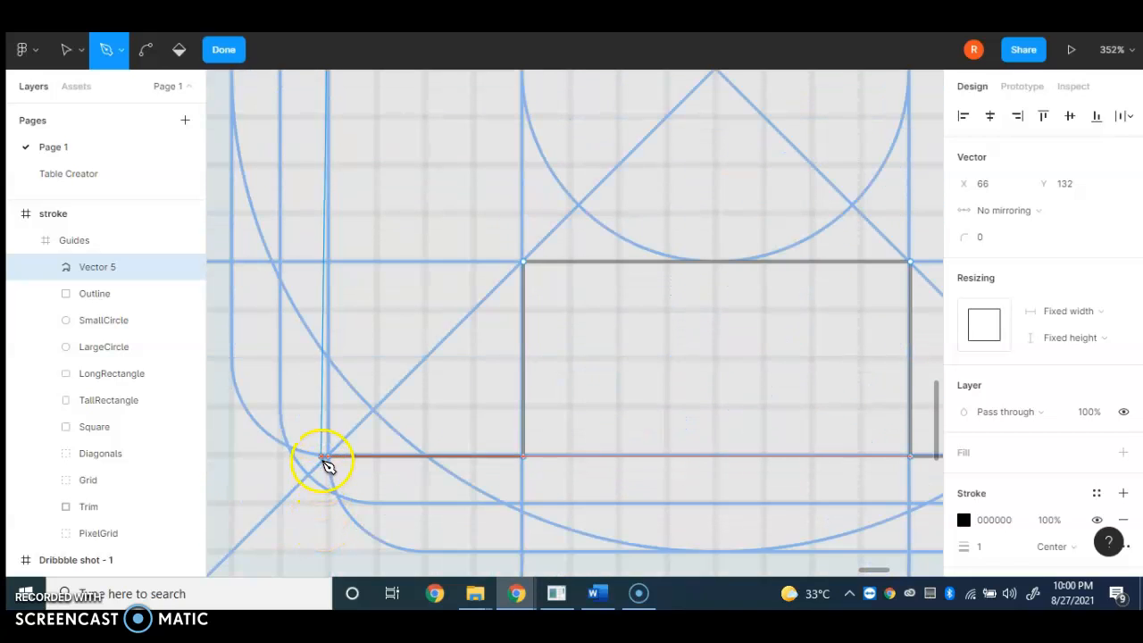
{"action": "left_click", "coordinate": [325, 457]}
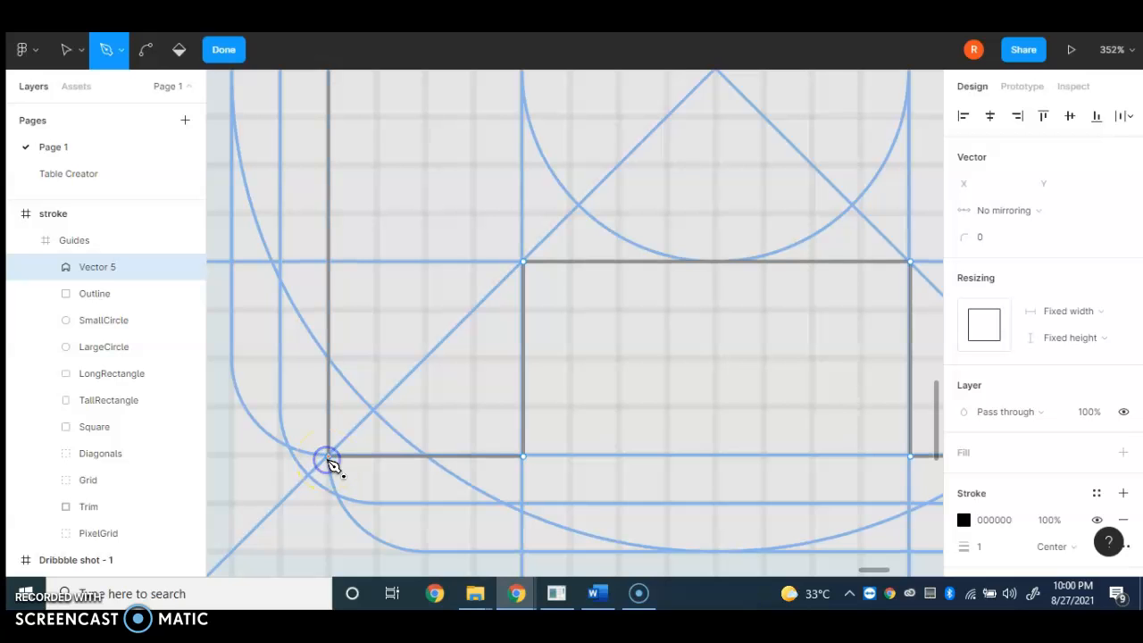
{"action": "scroll", "coordinate": [330, 464], "scroll_direction": "up", "scroll_amount": 5}
{"action": "scroll", "coordinate": [280, 463], "scroll_direction": "down", "scroll_amount": 3, "text": "ctrl"}
{"action": "scroll", "coordinate": [279, 462], "scroll_direction": "down", "scroll_amount": 5, "text": "ctrl"}
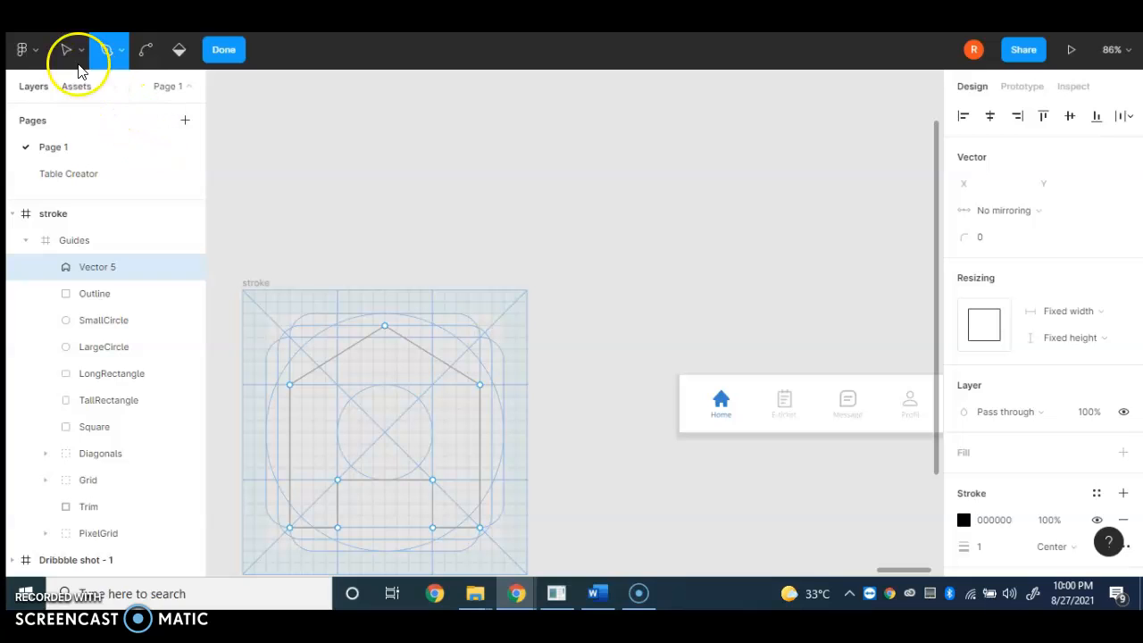
Move the house vector out of the stroke frame to the page's top level and place it below the navigation bar at X 11015, Y 331
{"action": "left_click", "coordinate": [53, 48]}
{"action": "scroll", "coordinate": [304, 403], "scroll_direction": "down", "scroll_amount": 2, "text": "ctrl"}
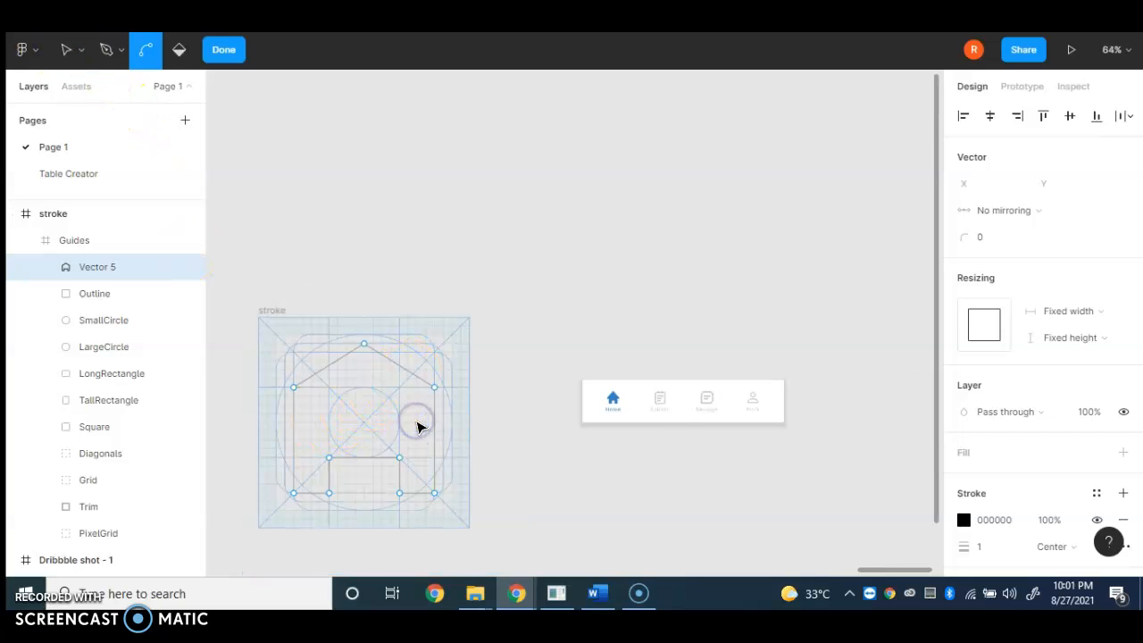
{"action": "mouse_move", "coordinate": [58, 268]}
{"action": "left_mouse_down"}
{"action": "mouse_move", "coordinate": [90, 270]}
{"action": "mouse_move", "coordinate": [79, 205]}
{"action": "left_mouse_up"}
{"action": "left_click", "coordinate": [79, 220]}
{"action": "mouse_move", "coordinate": [426, 382]}
{"action": "left_mouse_down"}
{"action": "mouse_move", "coordinate": [501, 355]}
{"action": "mouse_move", "coordinate": [614, 579]}
{"action": "mouse_move", "coordinate": [581, 348]}
{"action": "mouse_move", "coordinate": [670, 283]}
{"action": "mouse_move", "coordinate": [686, 283]}
{"action": "mouse_move", "coordinate": [691, 309]}
{"action": "mouse_move", "coordinate": [717, 302]}
{"action": "left_mouse_up"}
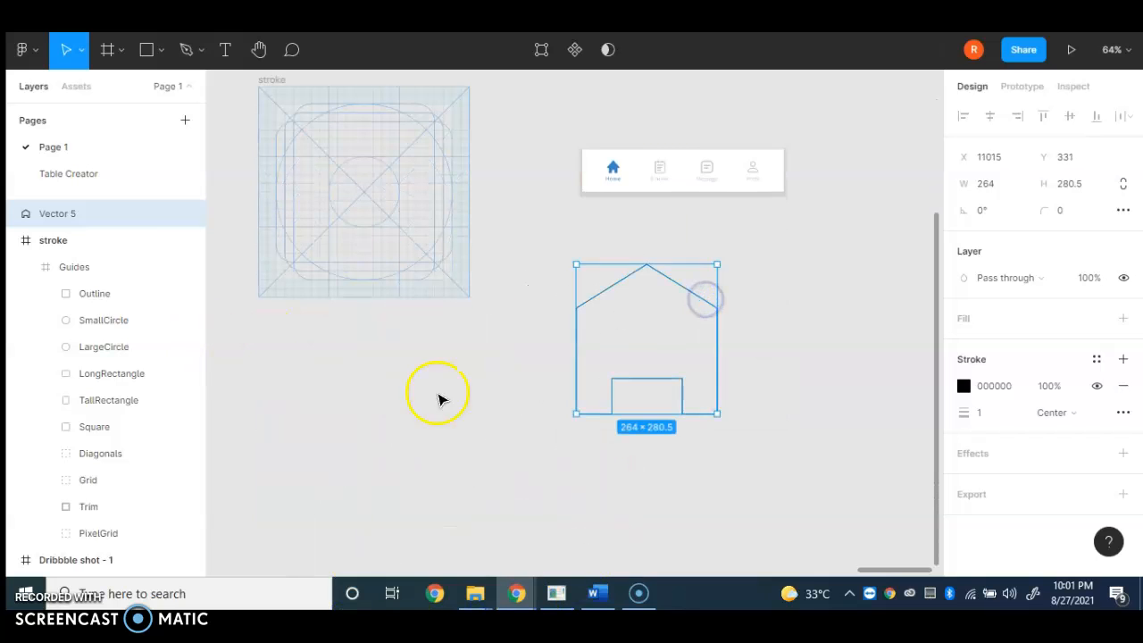
Duplicate the house outline and place the copy beside the original at X 11353, Y 331
{"action": "scroll", "coordinate": [474, 402], "scroll_direction": "down", "scroll_amount": 3}
{"action": "scroll", "coordinate": [539, 408], "scroll_direction": "up", "scroll_amount": 5}
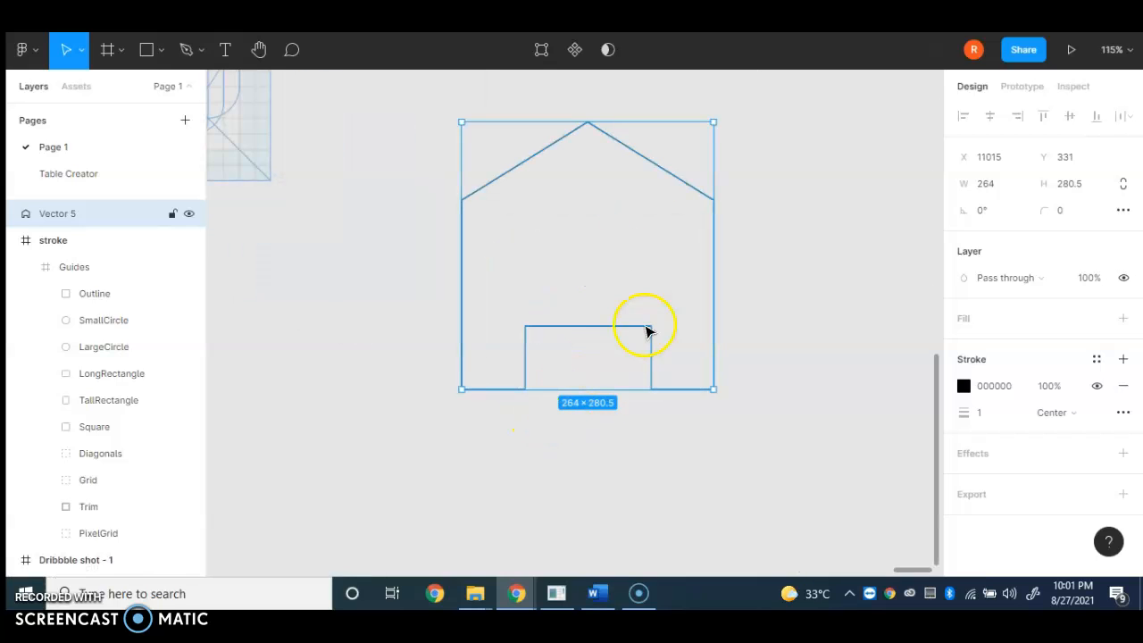
{"action": "left_click", "coordinate": [745, 288]}
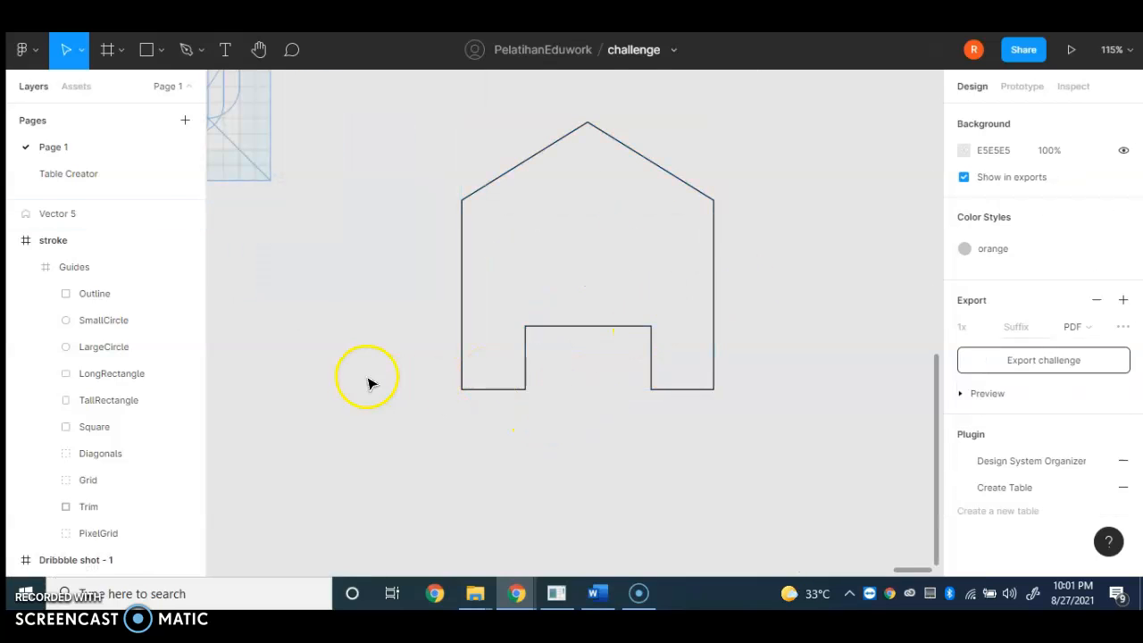
{"action": "scroll", "coordinate": [370, 384], "scroll_direction": "down", "scroll_amount": 3}
{"action": "left_click", "coordinate": [454, 261]}
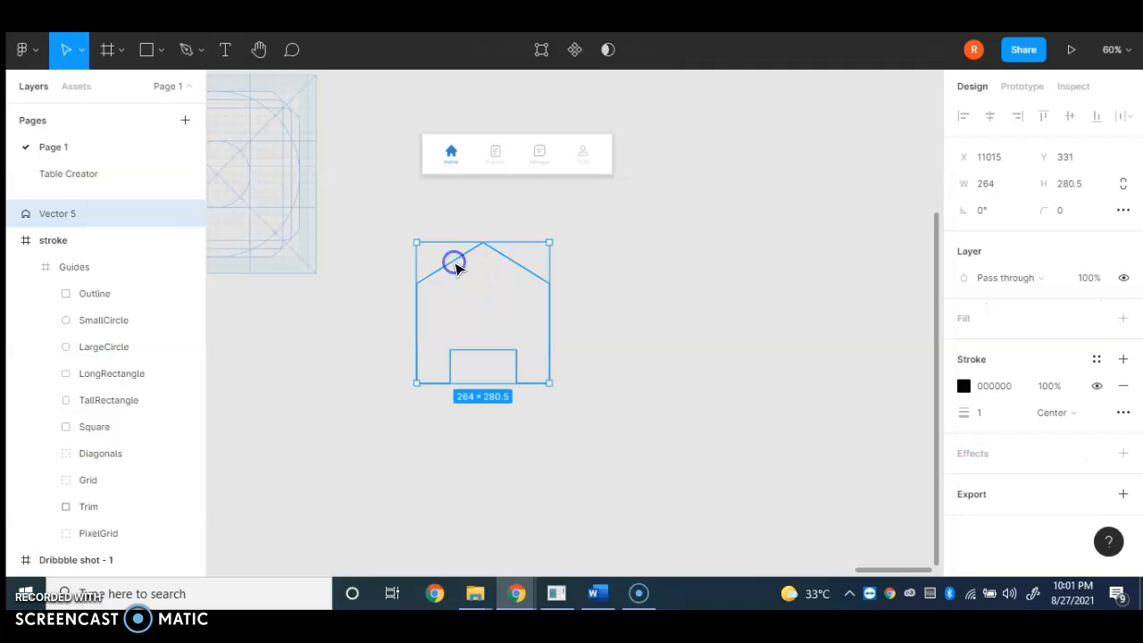
{"action": "key", "text": "ctrl+v"}
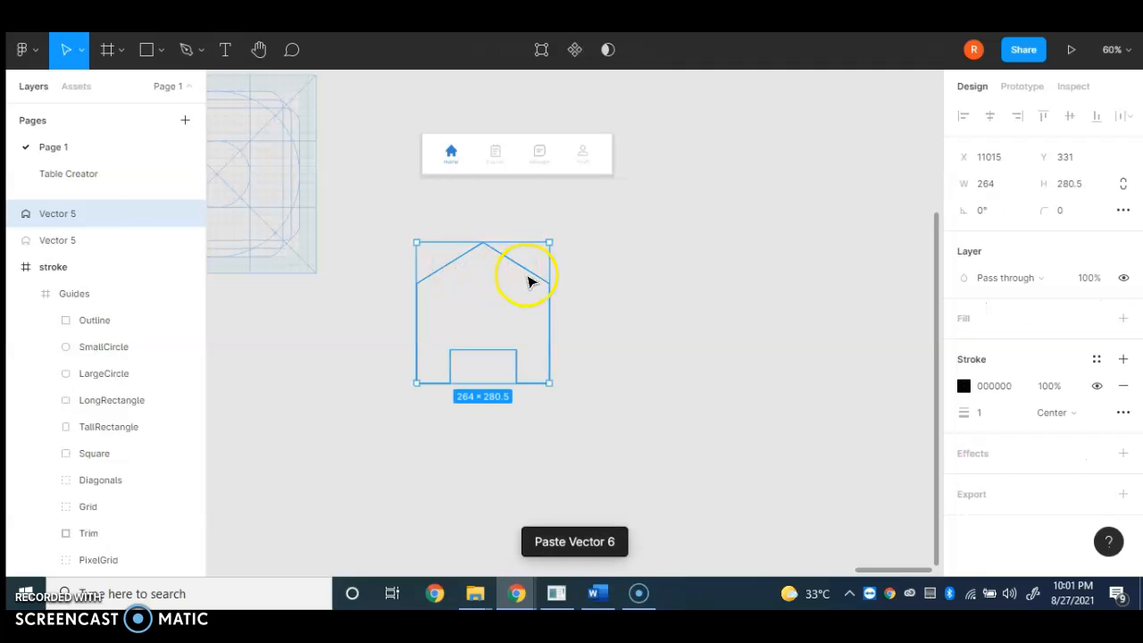
{"action": "left_click_drag", "start_coordinate": [537, 280], "coordinate": [708, 279]}
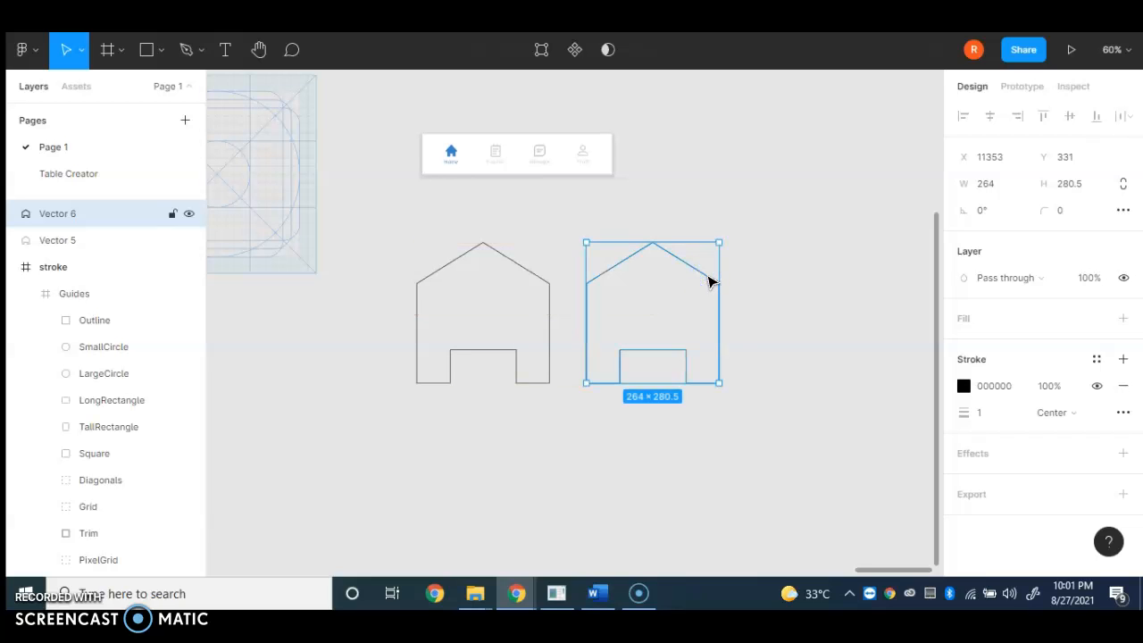
Try a C4C4C4 fill without a stroke on the copied house, and undo both changes
{"action": "left_click", "coordinate": [1123, 319]}
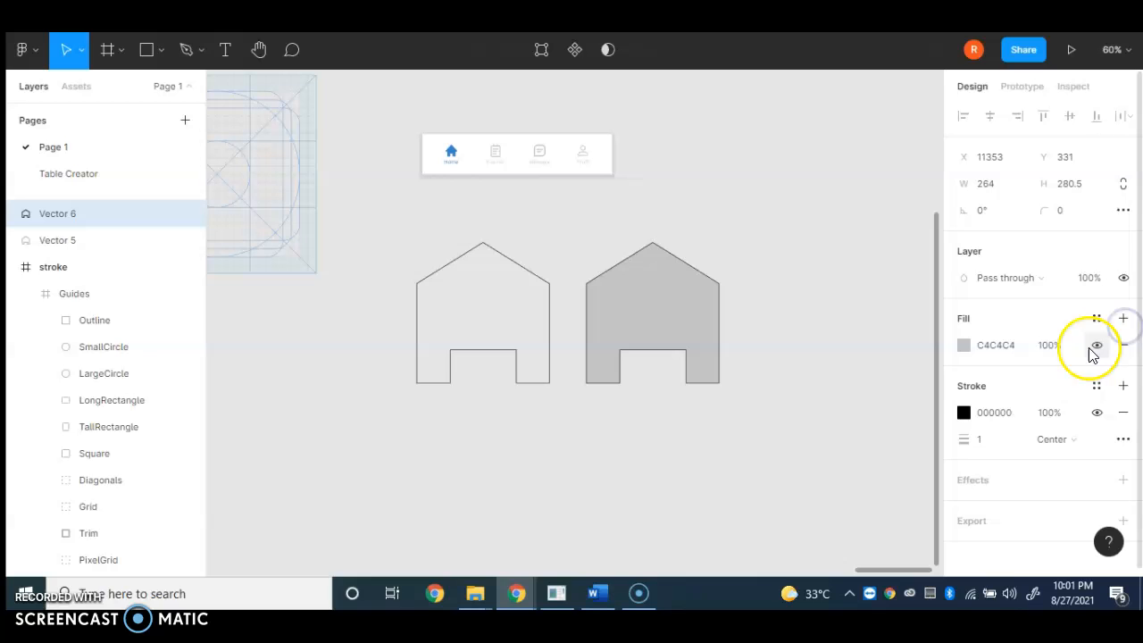
{"action": "left_click", "coordinate": [1121, 412]}
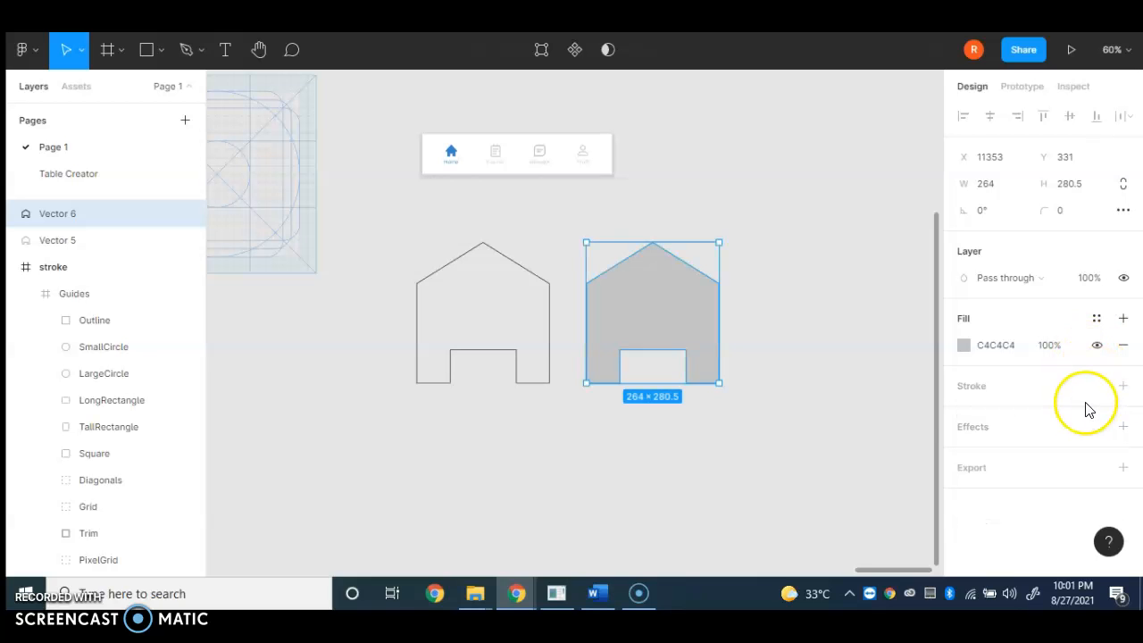
{"action": "key", "text": "ctrl+z"}
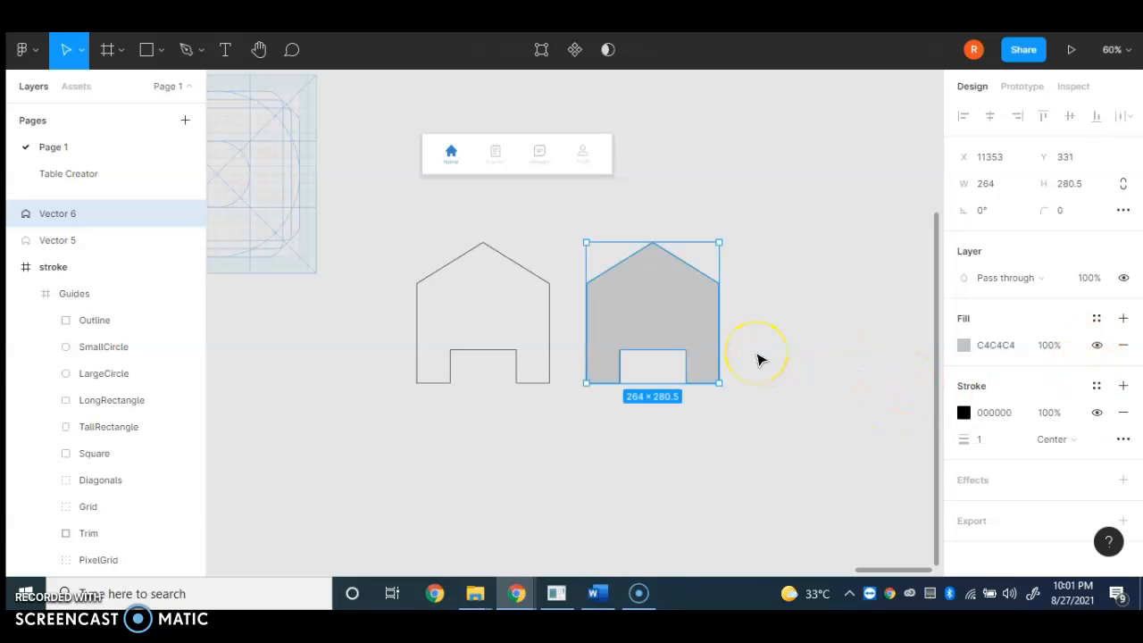
{"action": "key", "text": "ctrl+z"}
{"action": "left_click", "coordinate": [755, 352]}
Clear the selection on the copied house and examine the empty icon guide grid in the stroke frame
{"action": "scroll", "coordinate": [385, 223], "scroll_direction": "up", "scroll_amount": 3, "text": "ctrl"}
{"action": "left_click", "coordinate": [464, 231]}
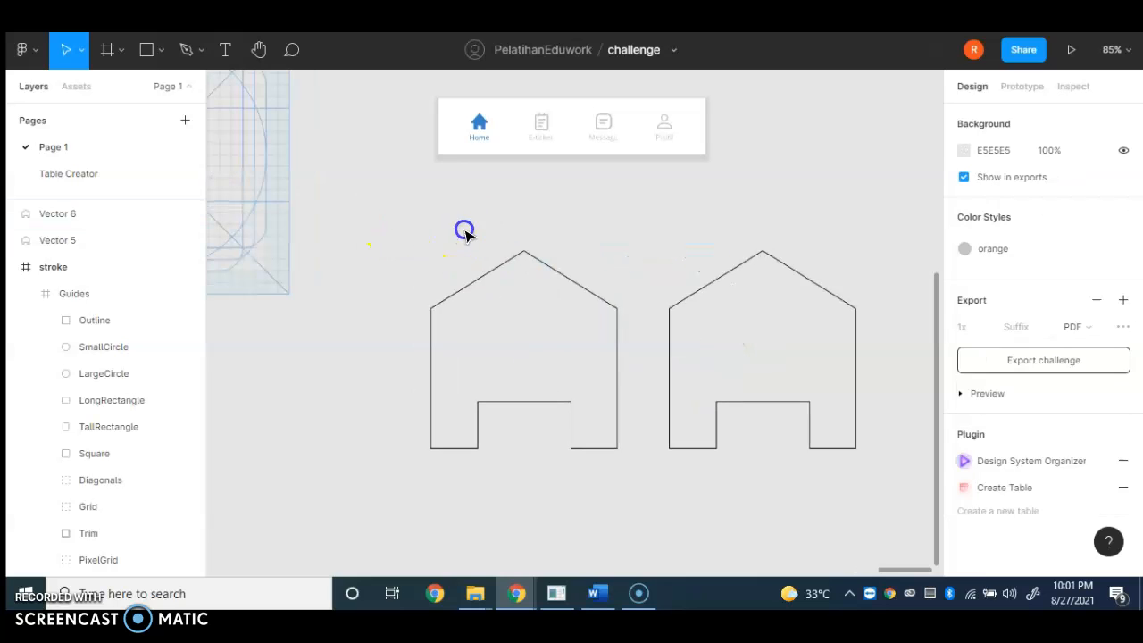
{"action": "scroll", "coordinate": [572, 245], "scroll_direction": "down", "scroll_amount": 5, "text": "ctrl"}
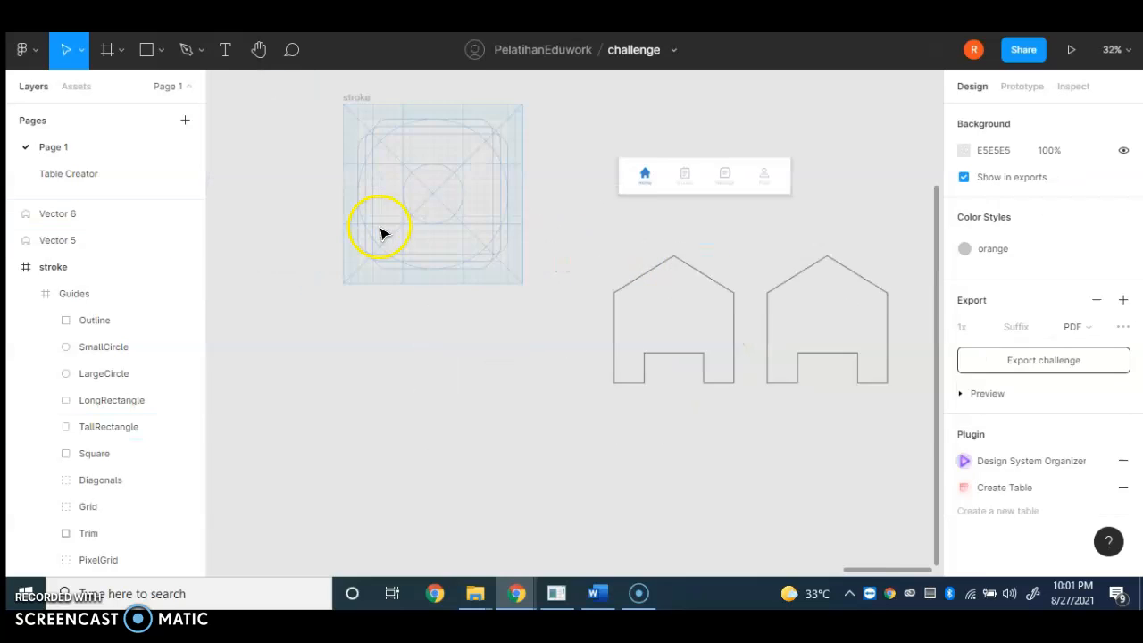
{"action": "scroll", "coordinate": [382, 232], "scroll_direction": "up", "scroll_amount": 3, "text": "ctrl"}
{"action": "scroll", "coordinate": [419, 248], "scroll_direction": "up", "scroll_amount": 2}
{"action": "scroll", "coordinate": [485, 377], "scroll_direction": "up", "scroll_amount": 1}
{"action": "scroll", "coordinate": [485, 380], "scroll_direction": "down", "scroll_amount": 2}
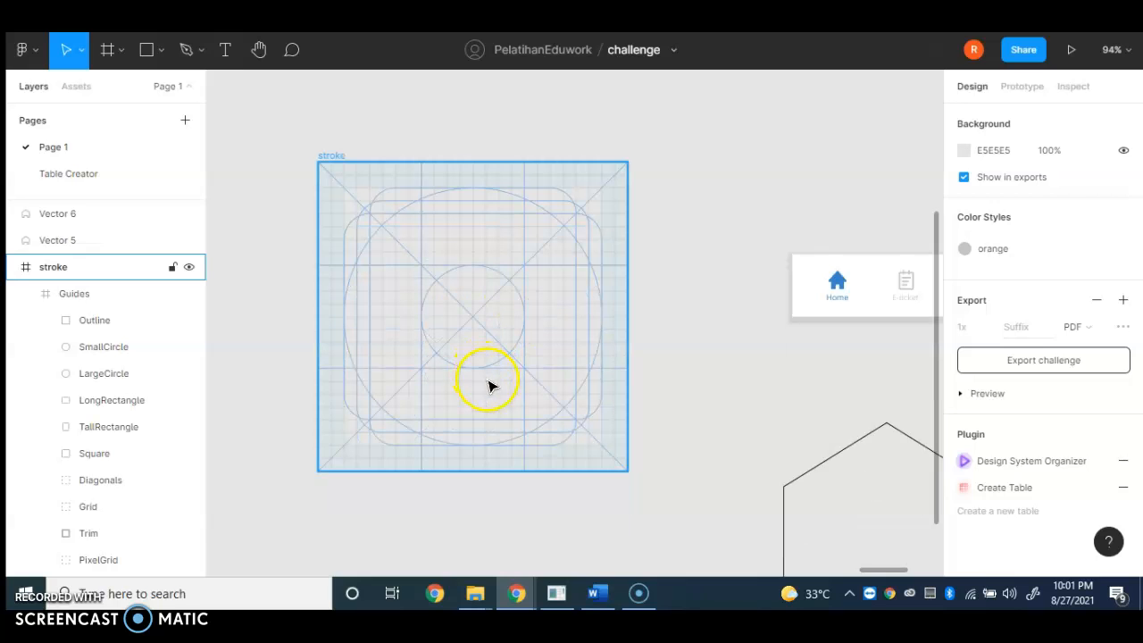
{"action": "key", "text": "Escape"}
{"action": "scroll", "coordinate": [483, 387], "scroll_direction": "up", "scroll_amount": 1, "text": "ctrl"}
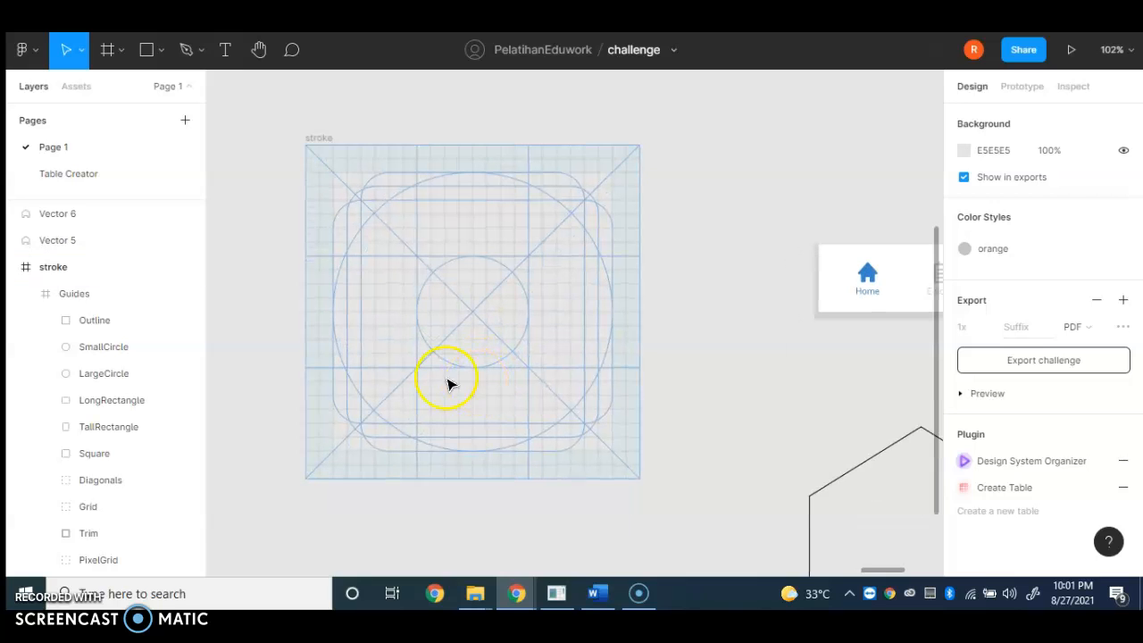
{"action": "scroll", "coordinate": [448, 384], "scroll_direction": "up", "scroll_amount": 4, "text": "ctrl"}
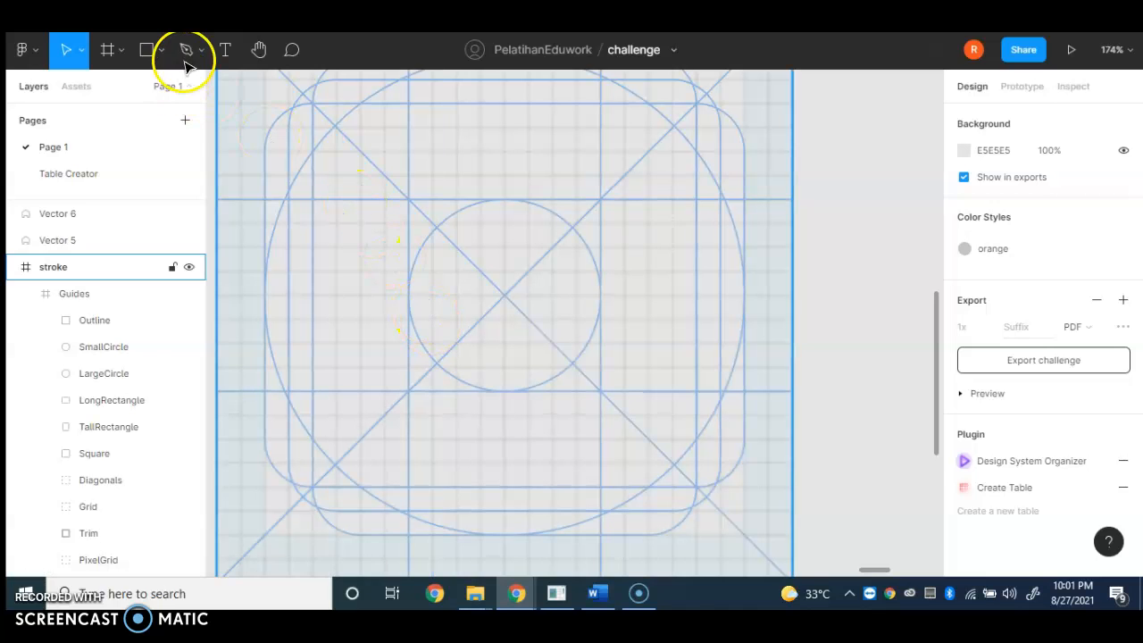
Draw a horizontal base line with the Pen tool on the guide grid from X 66.5, Y 330 to X 330, Y 330
{"action": "left_click", "coordinate": [187, 52]}
{"action": "scroll", "coordinate": [390, 234], "scroll_direction": "down", "scroll_amount": 4, "text": "ctrl"}
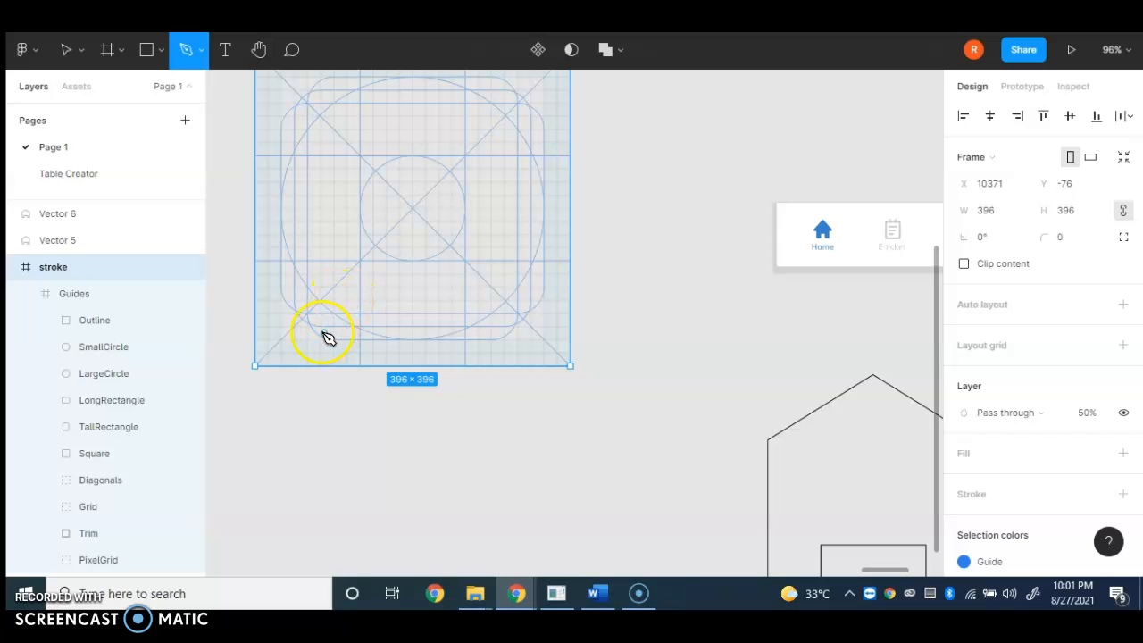
{"action": "scroll", "coordinate": [327, 337], "scroll_direction": "left", "scroll_amount": 3}
{"action": "scroll", "coordinate": [554, 344], "scroll_direction": "down", "scroll_amount": 2, "text": "ctrl"}
{"action": "scroll", "coordinate": [549, 336], "scroll_direction": "up", "scroll_amount": 8, "text": "ctrl"}
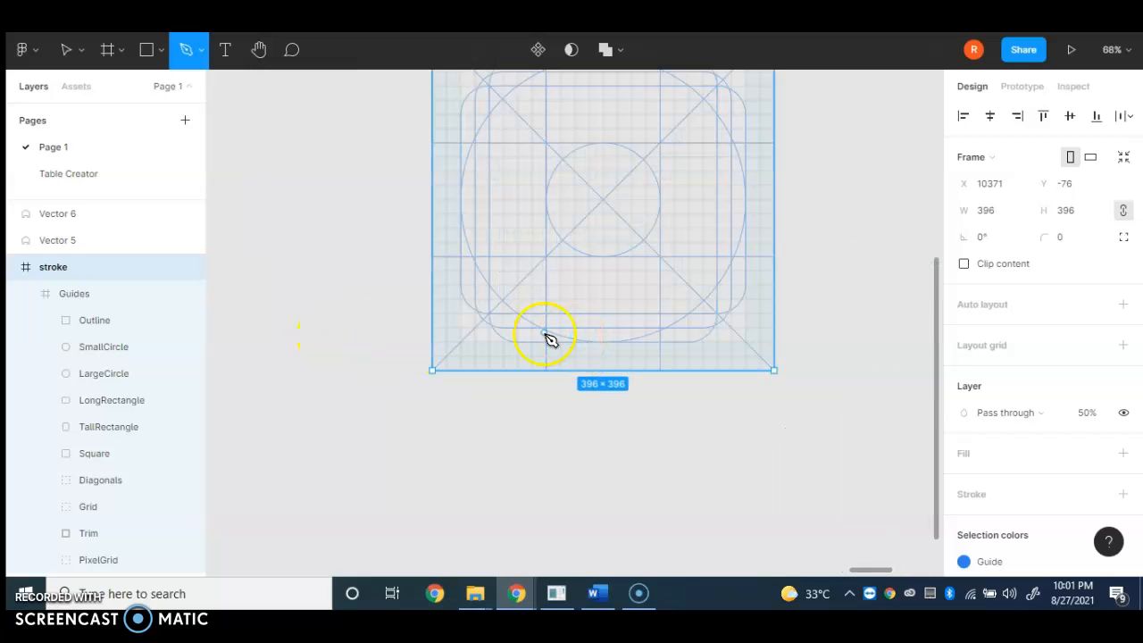
{"action": "scroll", "coordinate": [410, 284], "scroll_direction": "up", "scroll_amount": 5, "text": "ctrl"}
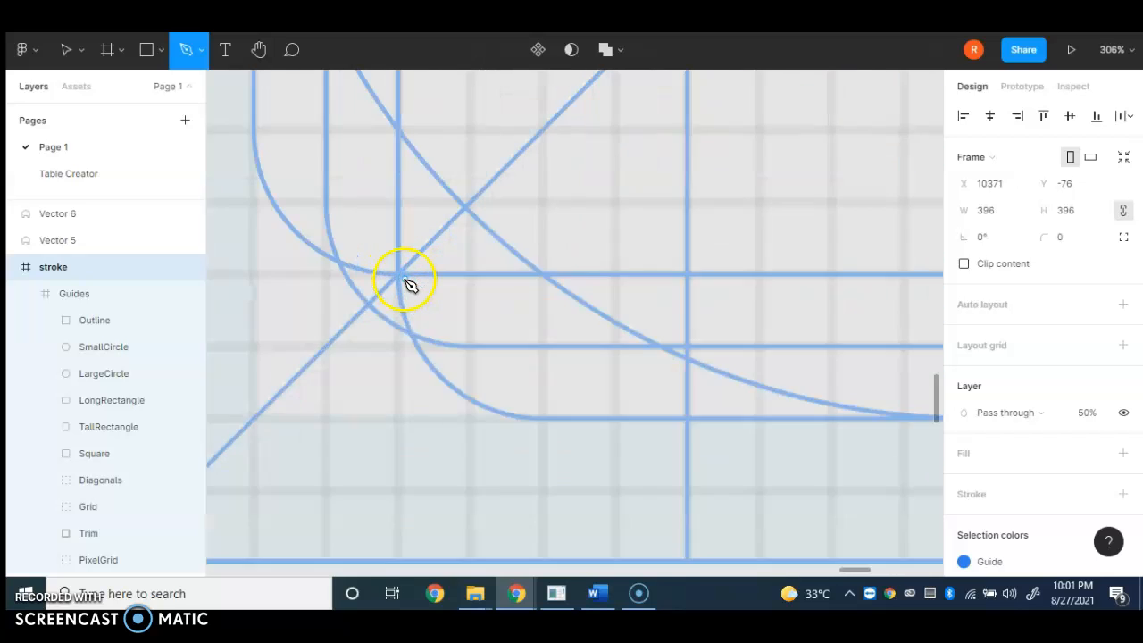
{"action": "left_click", "coordinate": [381, 312]}
{"action": "scroll", "coordinate": [378, 315], "scroll_direction": "down", "scroll_amount": 8}
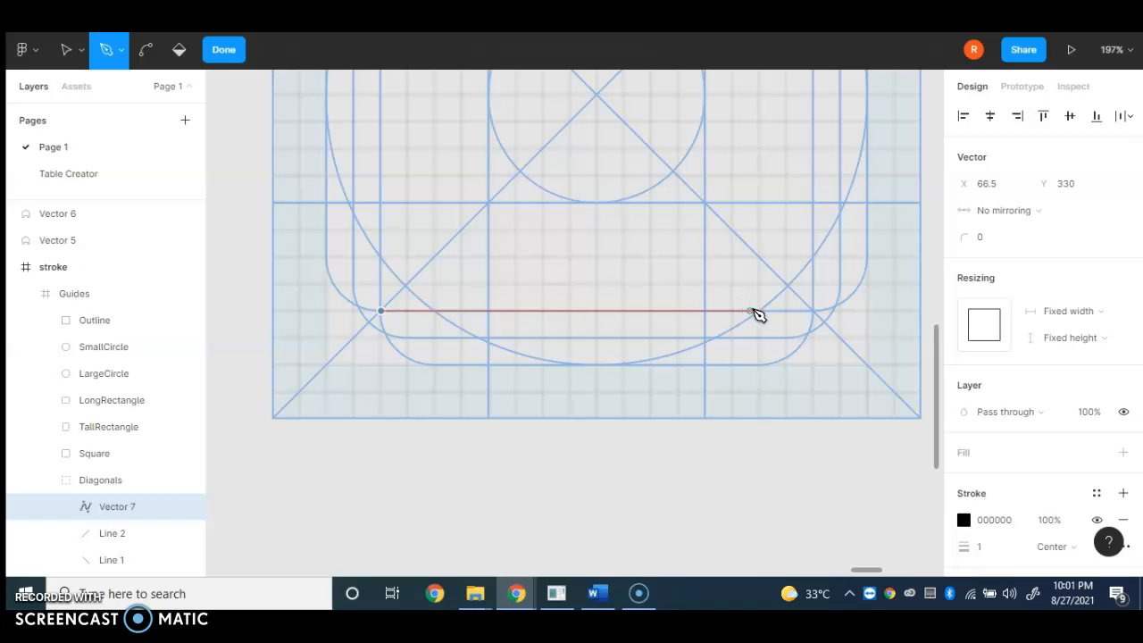
{"action": "scroll", "coordinate": [808, 315], "scroll_direction": "up", "scroll_amount": 8, "text": "ctrl"}
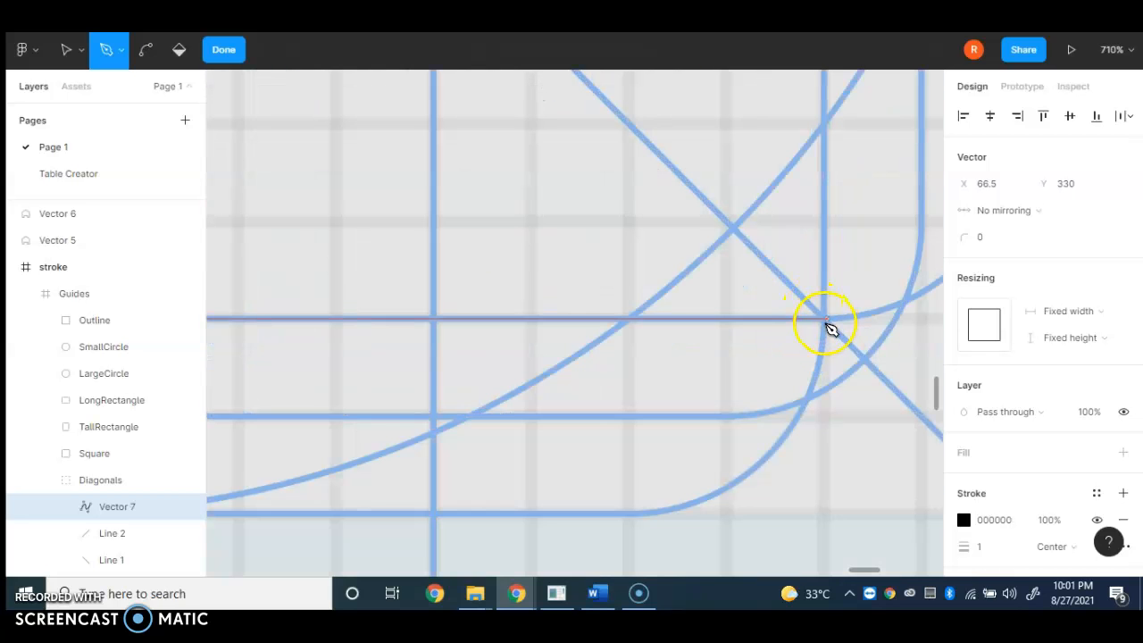
{"action": "left_click", "coordinate": [826, 323]}
Continue the path with a short diagonal to X 314.5, Y 314.5 and a vertical right wall up to Y 132
{"action": "scroll", "coordinate": [811, 355], "scroll_direction": "down", "scroll_amount": 10, "text": "ctrl"}
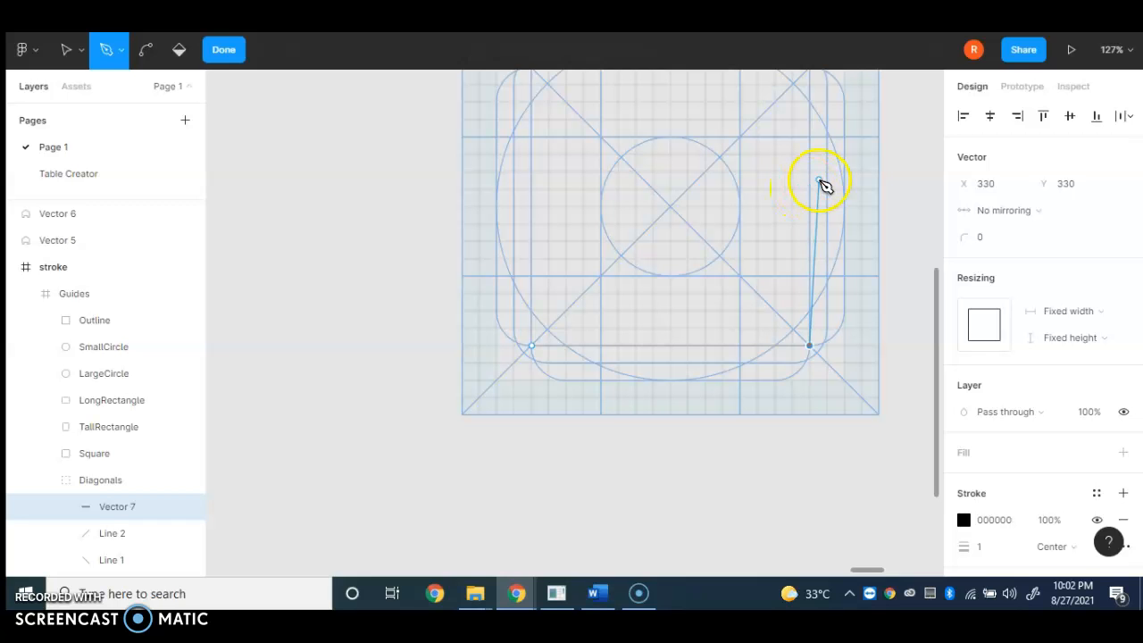
{"action": "scroll", "coordinate": [814, 347], "scroll_direction": "up", "scroll_amount": 6, "text": "ctrl"}
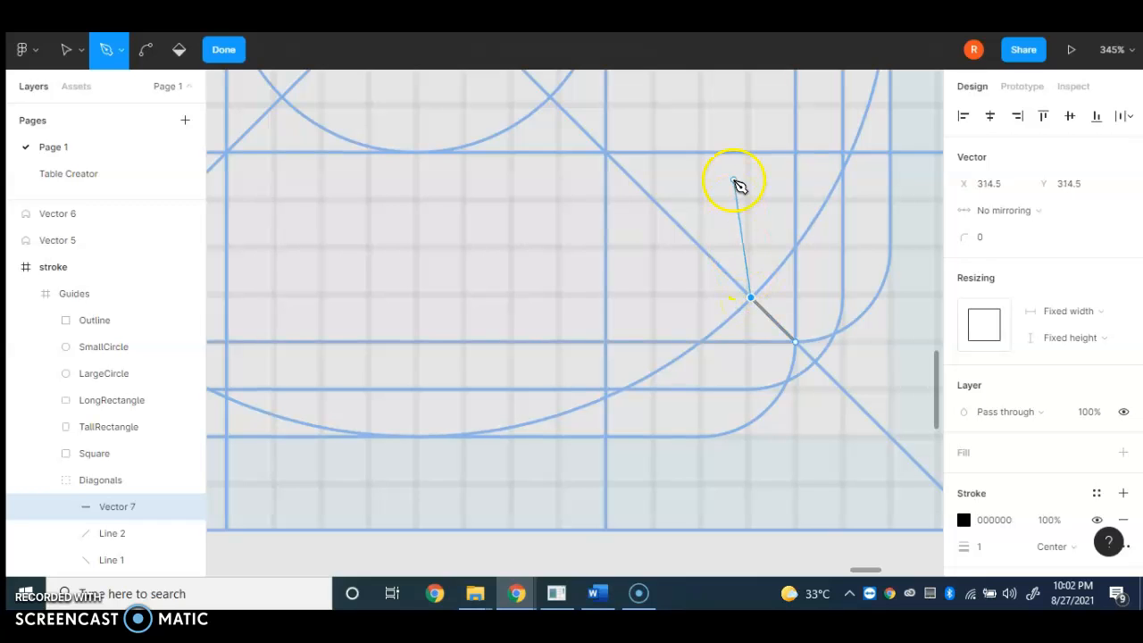
{"action": "scroll", "coordinate": [734, 181], "scroll_direction": "up", "scroll_amount": 5, "text": "ctrl"}
{"action": "scroll", "coordinate": [734, 187], "scroll_direction": "down", "scroll_amount": 8, "text": "ctrl"}
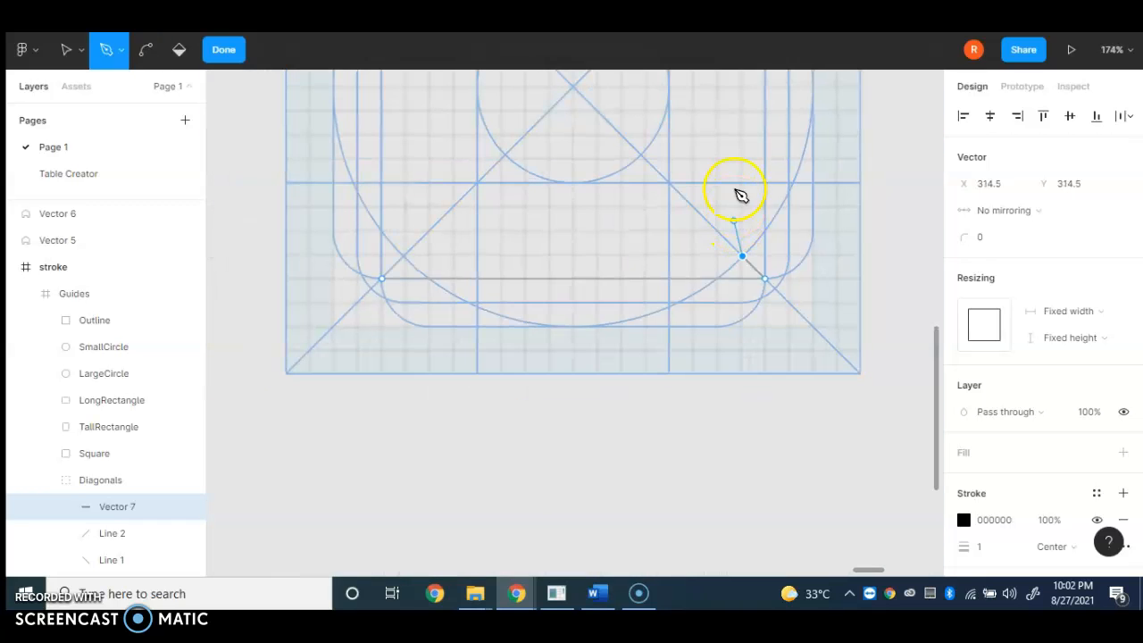
{"action": "scroll", "coordinate": [741, 121], "scroll_direction": "up", "scroll_amount": 5}
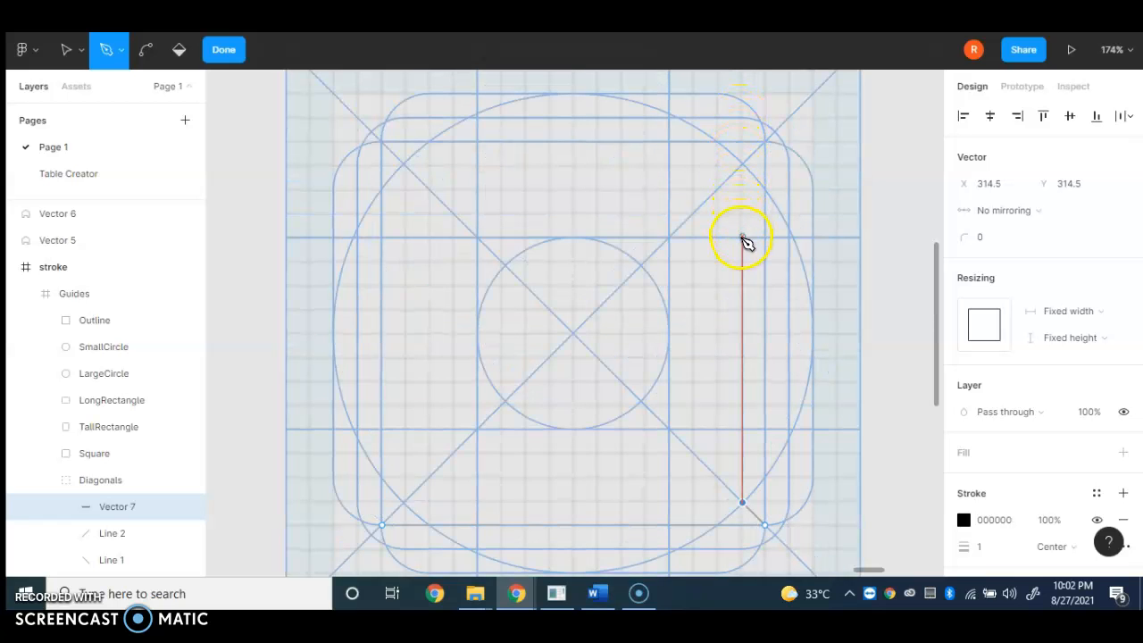
{"action": "scroll", "coordinate": [745, 243], "scroll_direction": "up", "scroll_amount": 5, "text": "ctrl"}
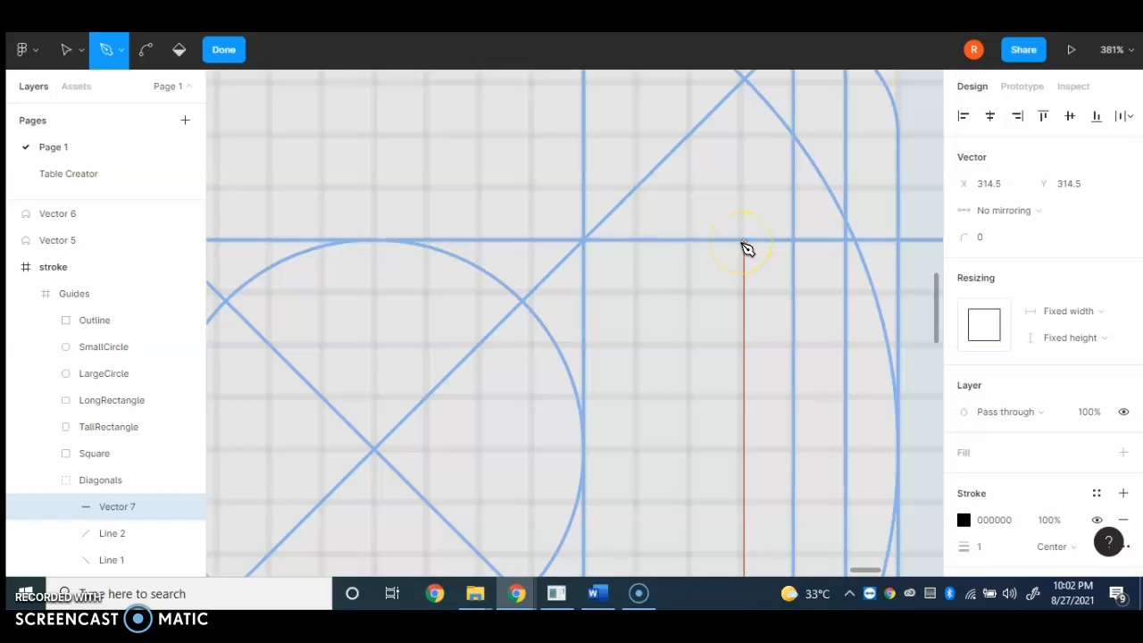
{"action": "left_click", "coordinate": [744, 240]}
Draw the roof from the right wall to the apex at X 198.5, Y 49.5 and down to X 83, Y 132
{"action": "scroll", "coordinate": [701, 248], "scroll_direction": "down", "scroll_amount": 5, "text": "ctrl"}
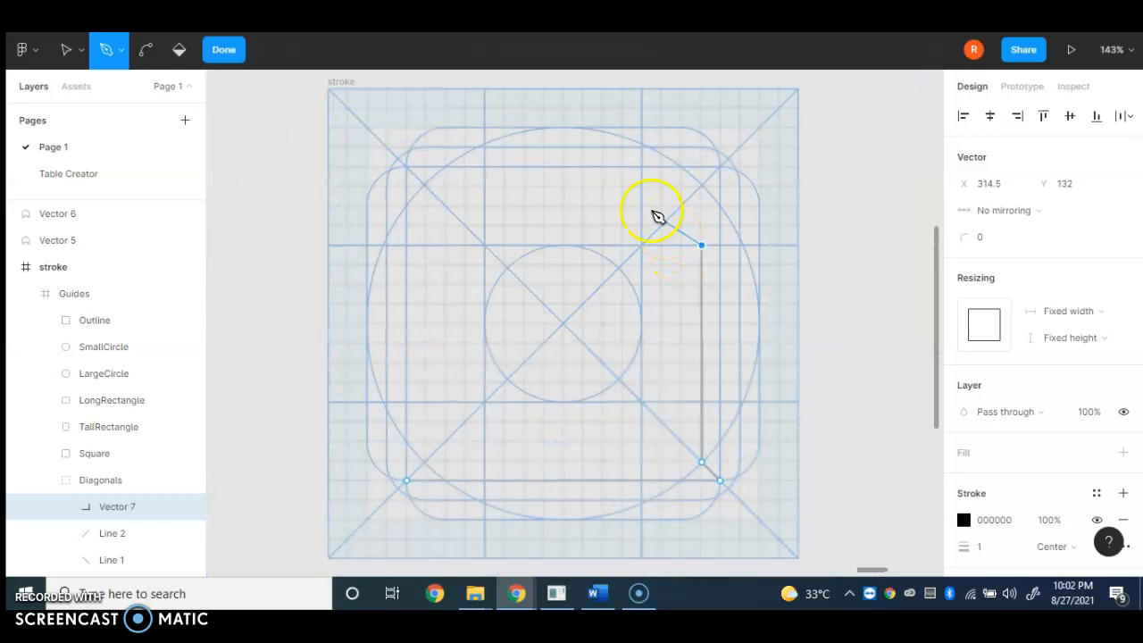
{"action": "scroll", "coordinate": [566, 154], "scroll_direction": "up", "scroll_amount": 3, "text": "ctrl"}
{"action": "left_click", "coordinate": [566, 148]}
{"action": "scroll", "coordinate": [552, 185], "scroll_direction": "down", "scroll_amount": 2, "text": "ctrl"}
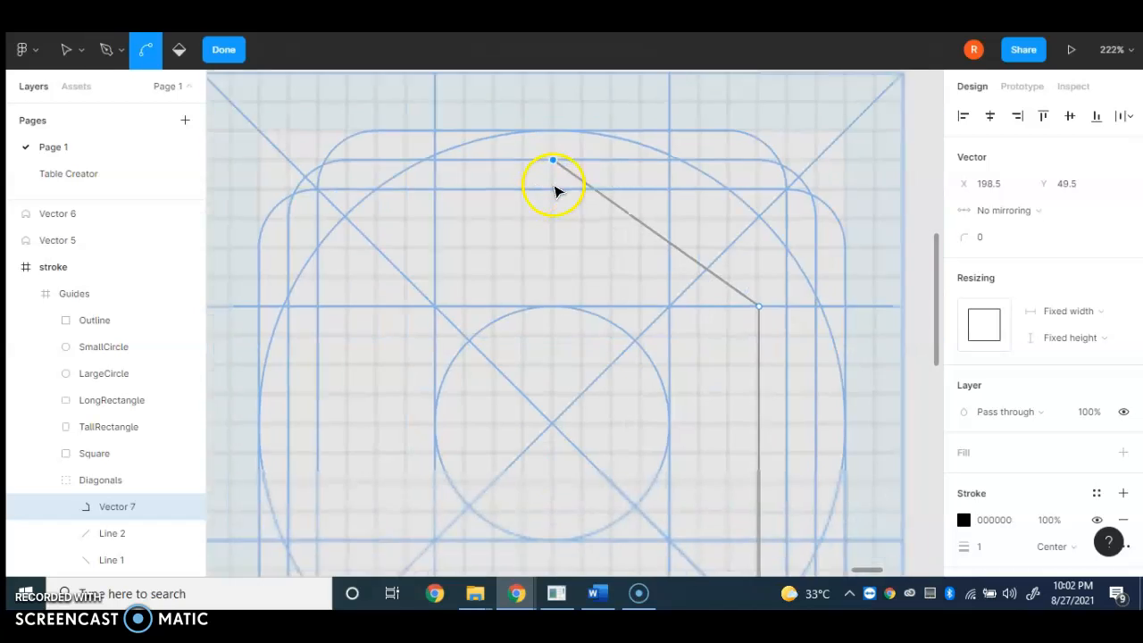
{"action": "scroll", "coordinate": [553, 190], "scroll_direction": "down", "scroll_amount": 3, "text": "ctrl"}
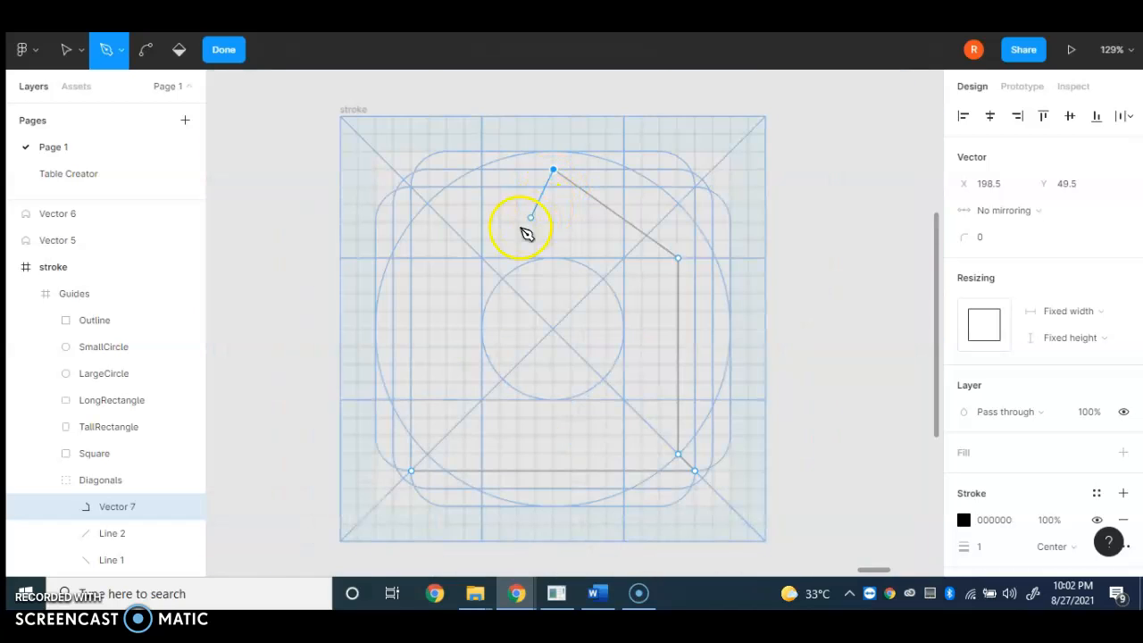
{"action": "scroll", "coordinate": [426, 260], "scroll_direction": "up", "scroll_amount": 5, "text": "ctrl"}
{"action": "left_click", "coordinate": [445, 265]}
Draw the left wall down to X 83, Y 313 and close the path diagonally at the base line's starting point
{"action": "scroll", "coordinate": [442, 339], "scroll_direction": "down", "scroll_amount": 10}
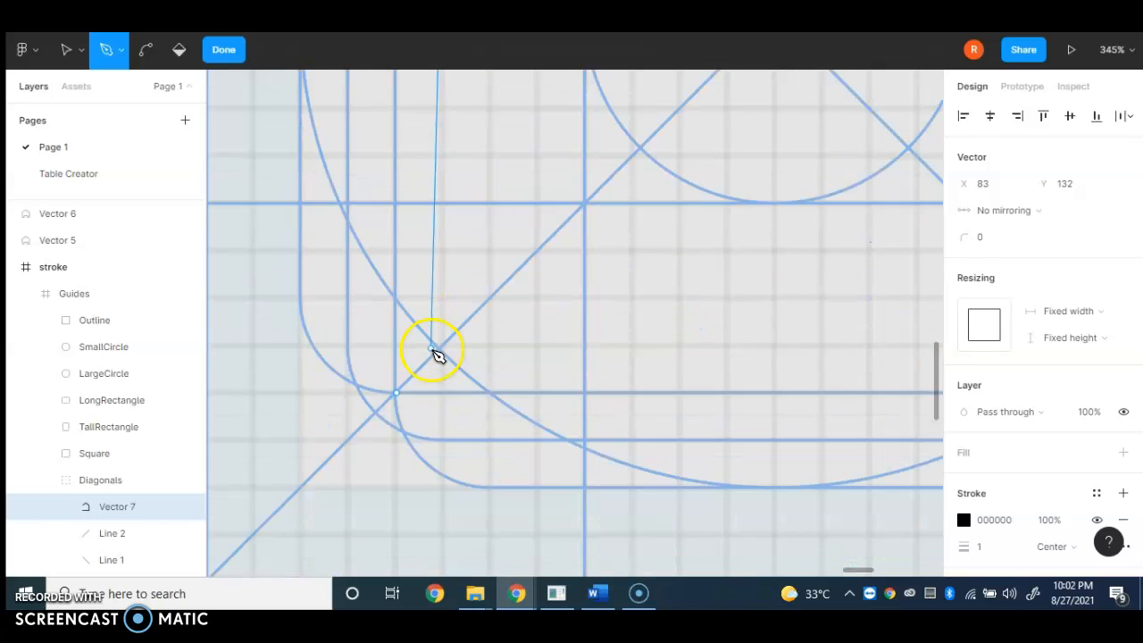
{"action": "scroll", "coordinate": [444, 332], "scroll_direction": "up", "scroll_amount": 4, "text": "ctrl"}
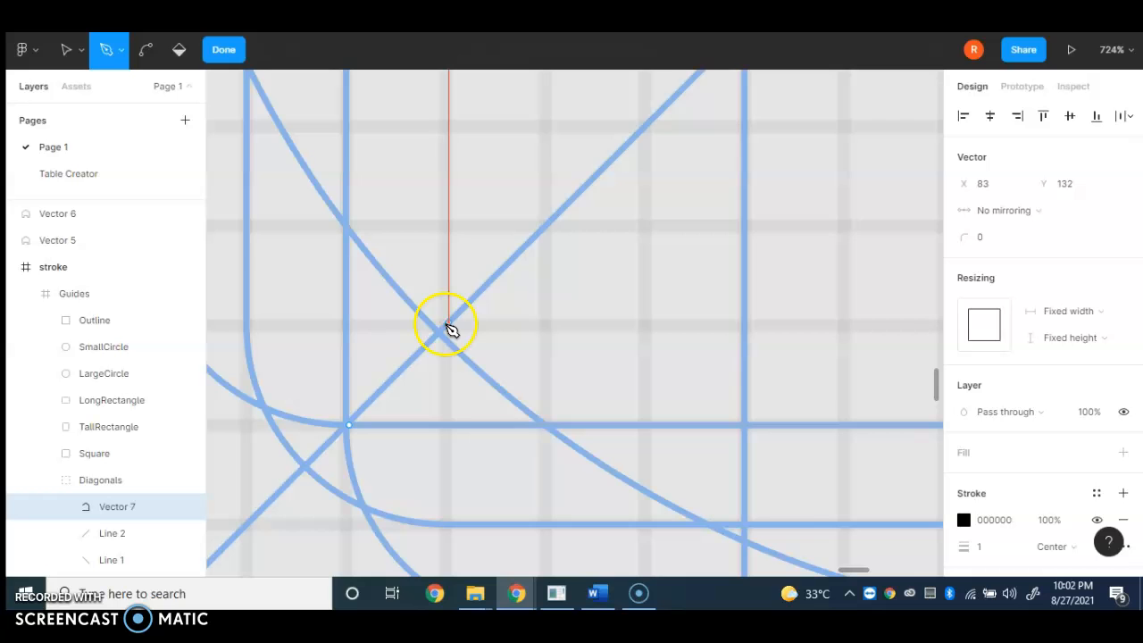
{"action": "left_click", "coordinate": [447, 325]}
{"action": "scroll", "coordinate": [429, 357], "scroll_direction": "down", "scroll_amount": 3}
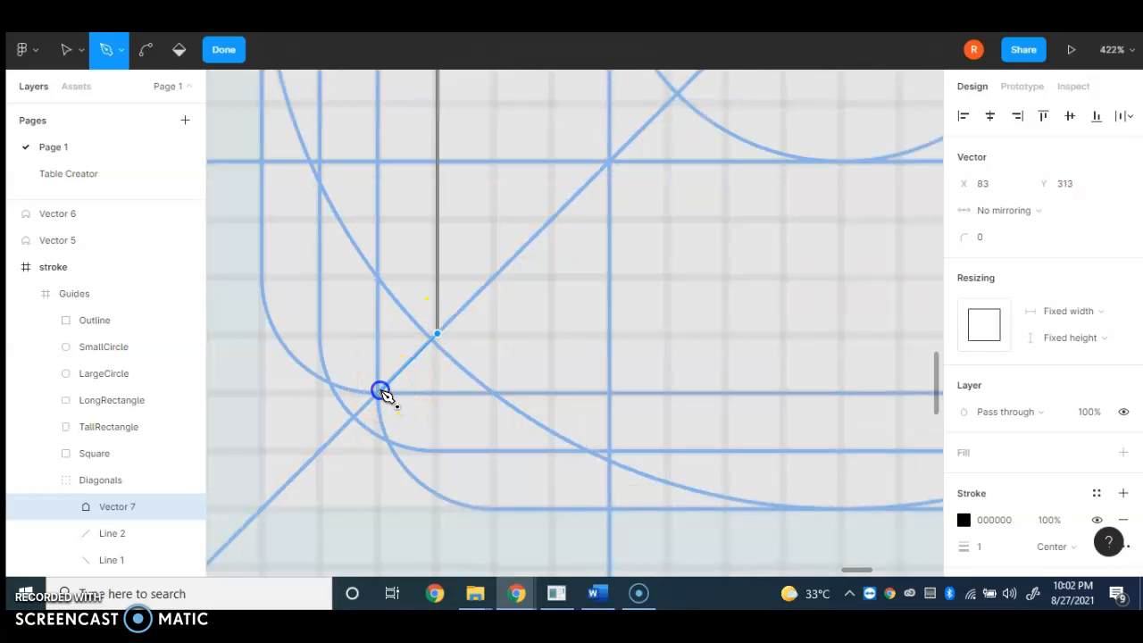
{"action": "left_click", "coordinate": [383, 396]}
{"action": "scroll", "coordinate": [357, 399], "scroll_direction": "down", "scroll_amount": 8}
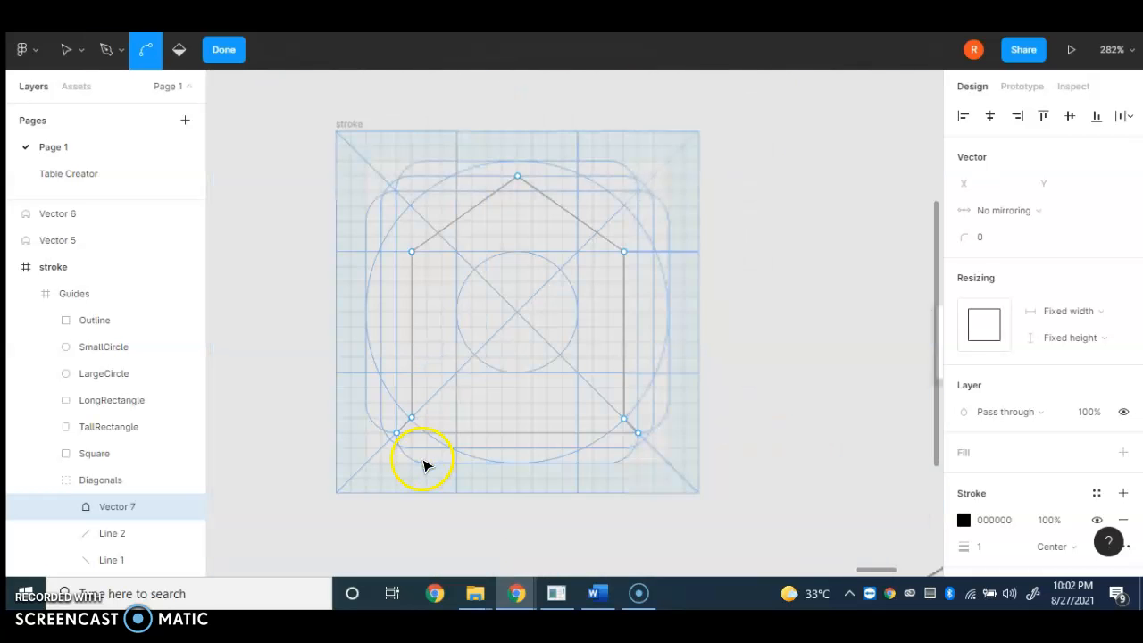
{"action": "scroll", "coordinate": [483, 475], "scroll_direction": "up", "scroll_amount": 5}
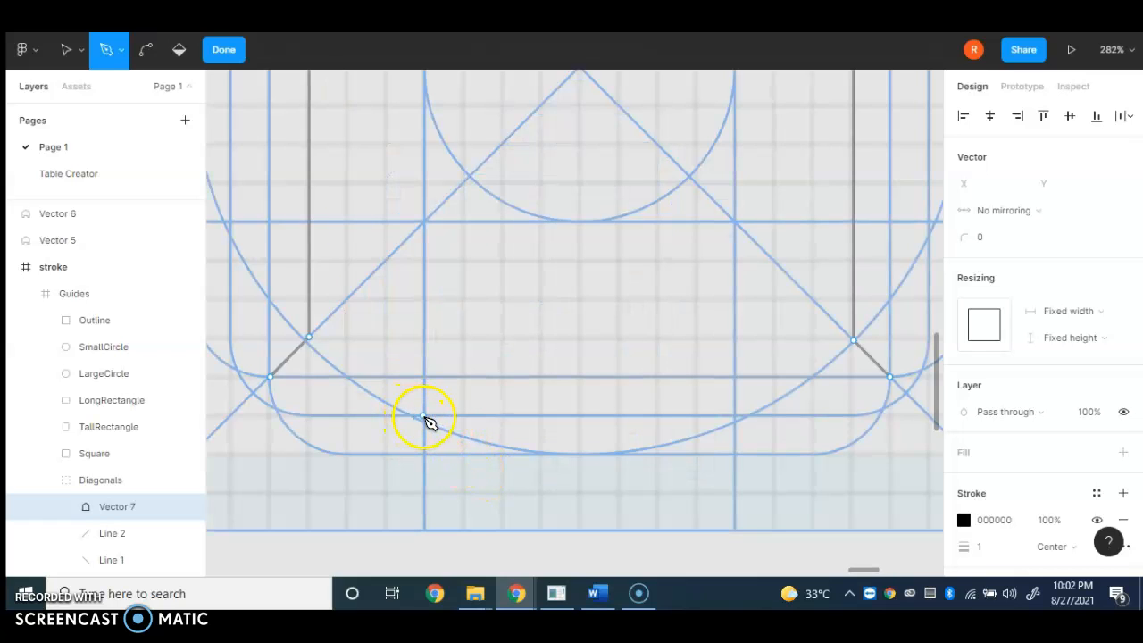
{"action": "scroll", "coordinate": [413, 421], "scroll_direction": "up", "scroll_amount": 5}
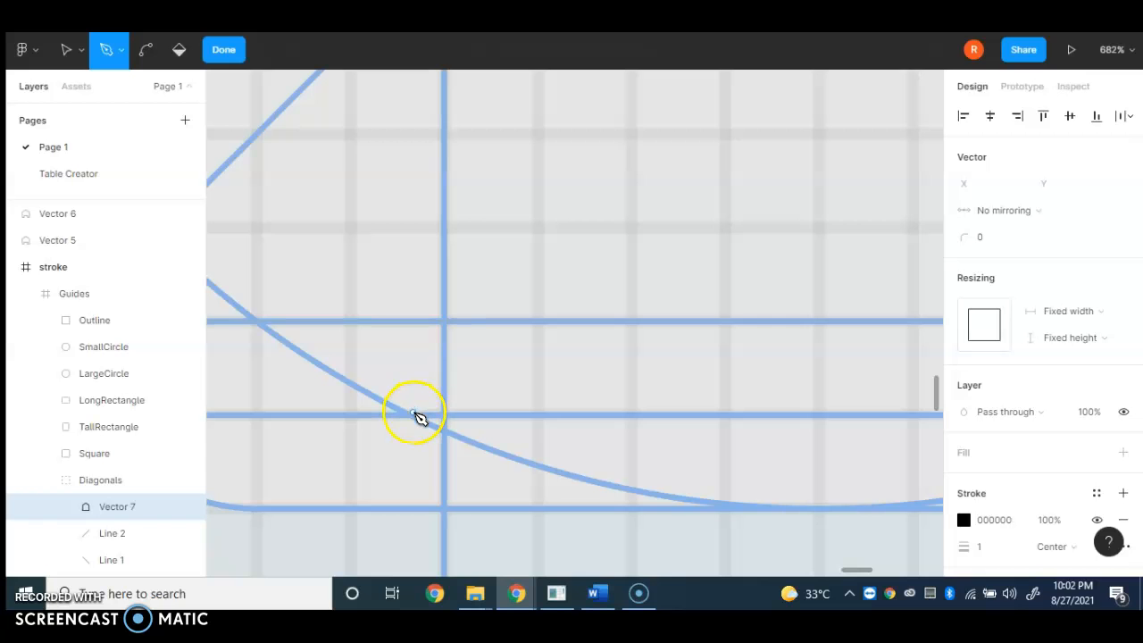
{"action": "scroll", "coordinate": [331, 434], "scroll_direction": "down", "scroll_amount": 8}
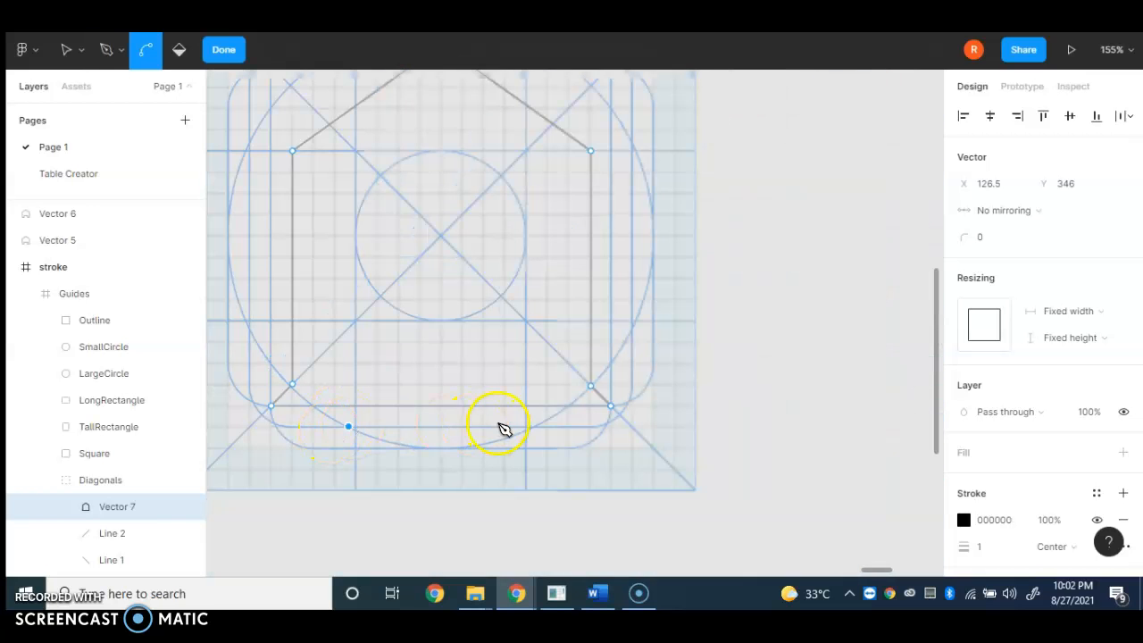
{"action": "scroll", "coordinate": [525, 433], "scroll_direction": "up", "scroll_amount": 6}
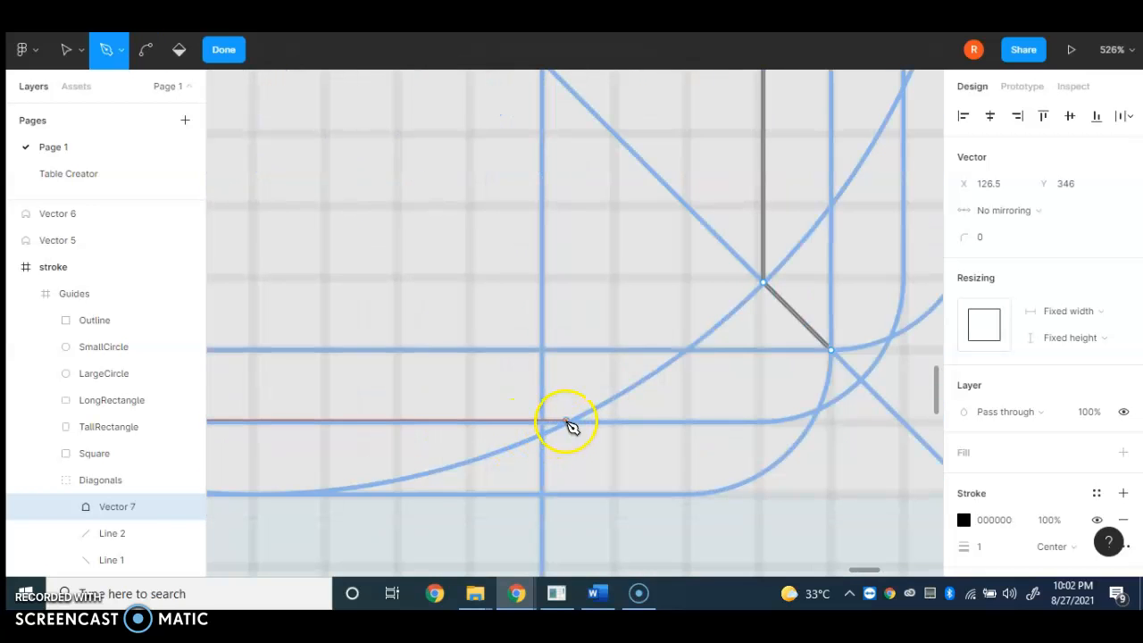
{"action": "left_click", "coordinate": [568, 421]}
{"action": "left_click_drag", "start_coordinate": [563, 429], "coordinate": [487, 459]}
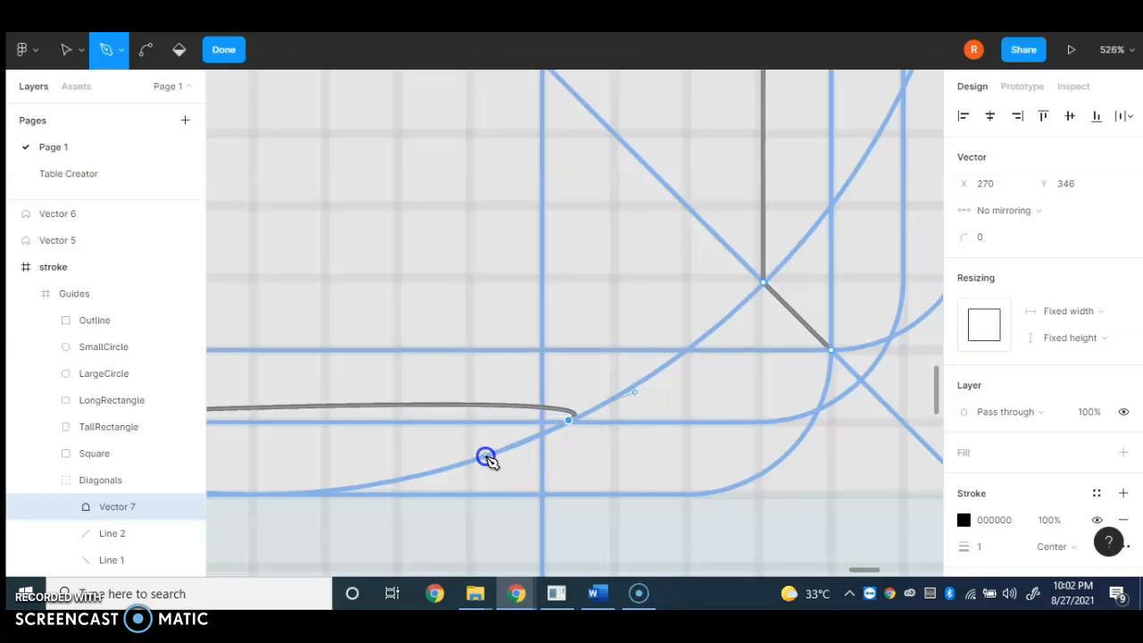
{"action": "key", "text": "ctrl+z"}
Draw a curve below the base from X 126, Y 346.5 to X 269.5, Y 346.5, bending it along the large guide circle
{"action": "scroll", "coordinate": [603, 432], "scroll_direction": "down", "scroll_amount": 3}
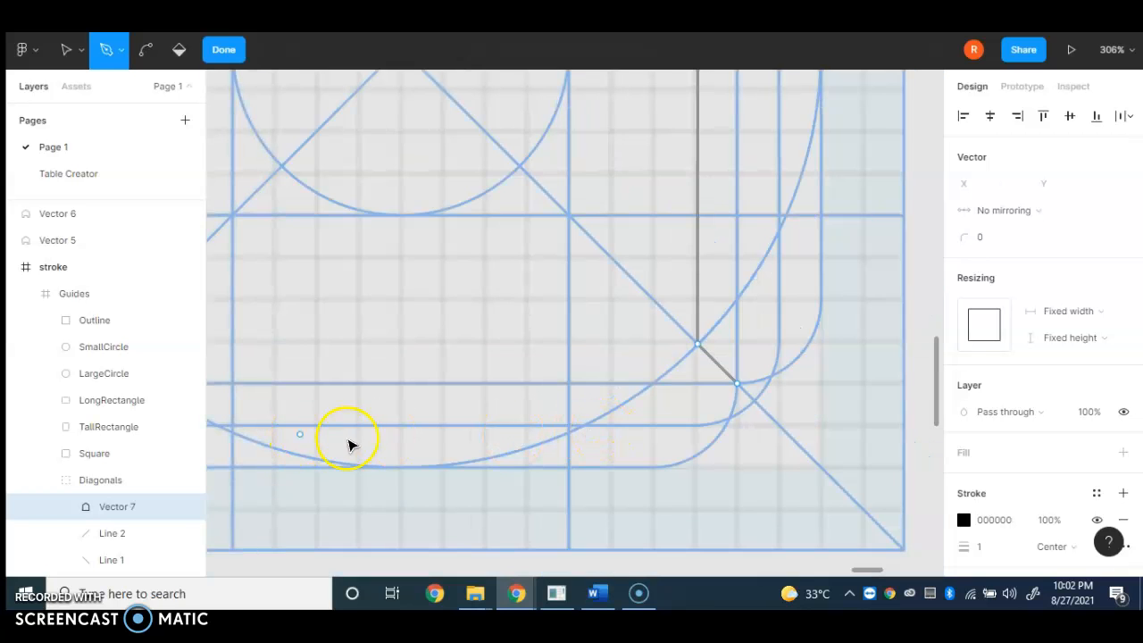
{"action": "scroll", "coordinate": [575, 445], "scroll_direction": "down", "scroll_amount": 1}
{"action": "scroll", "coordinate": [304, 441], "scroll_direction": "up", "scroll_amount": 2}
{"action": "scroll", "coordinate": [308, 436], "scroll_direction": "up", "scroll_amount": 2}
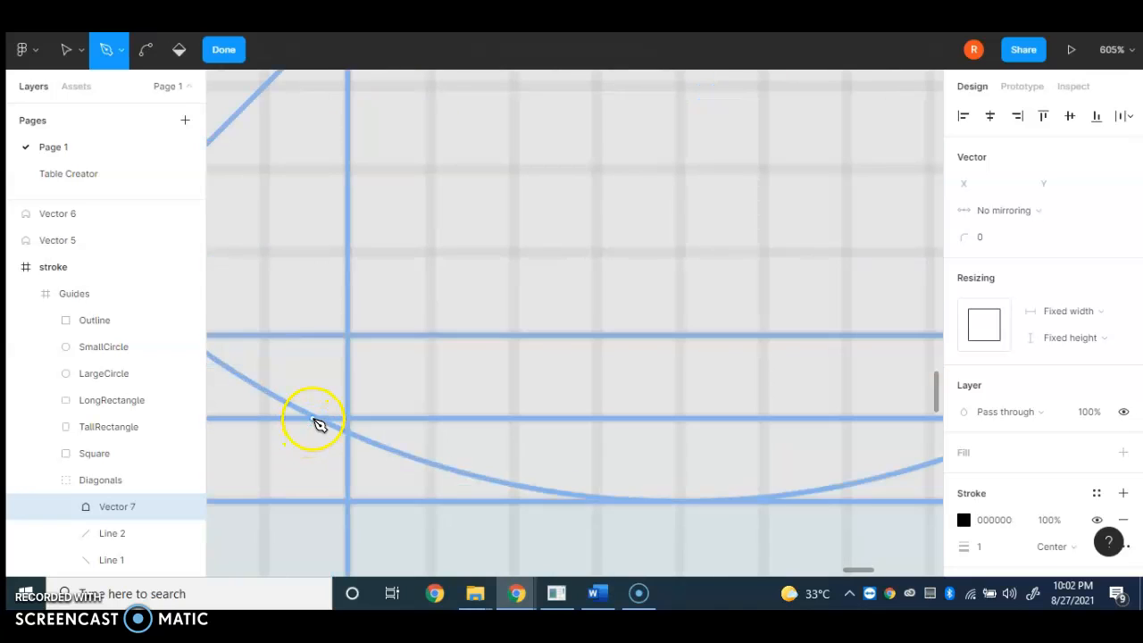
{"action": "scroll", "coordinate": [270, 466], "scroll_direction": "down", "scroll_amount": 5}
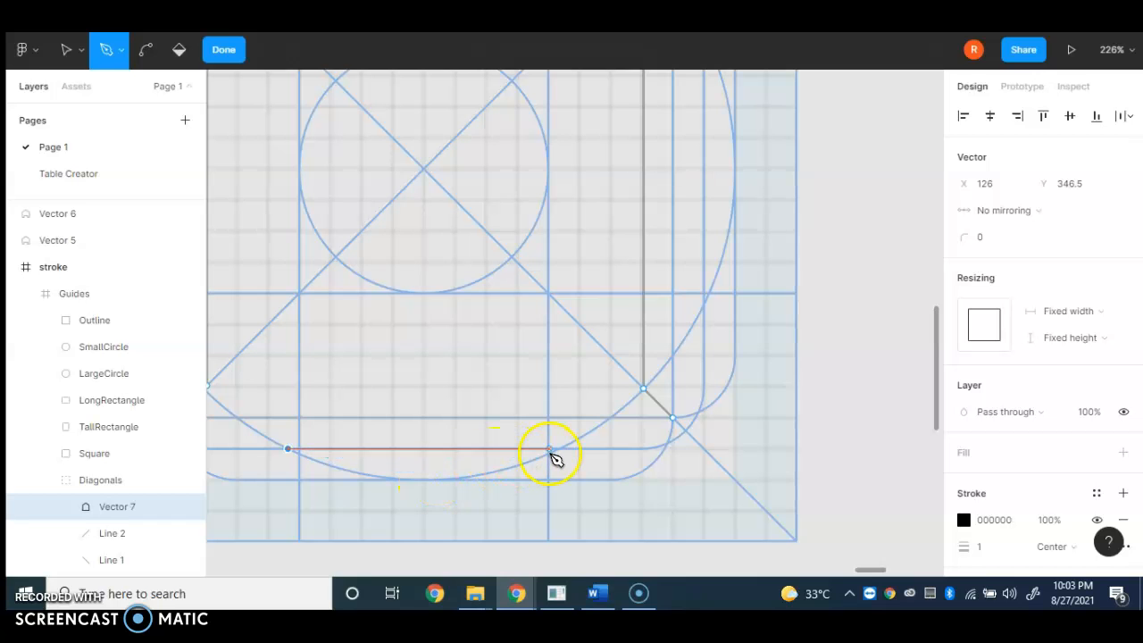
{"action": "scroll", "coordinate": [554, 457], "scroll_direction": "up", "scroll_amount": 5}
{"action": "left_click_drag", "start_coordinate": [580, 443], "coordinate": [622, 412]}
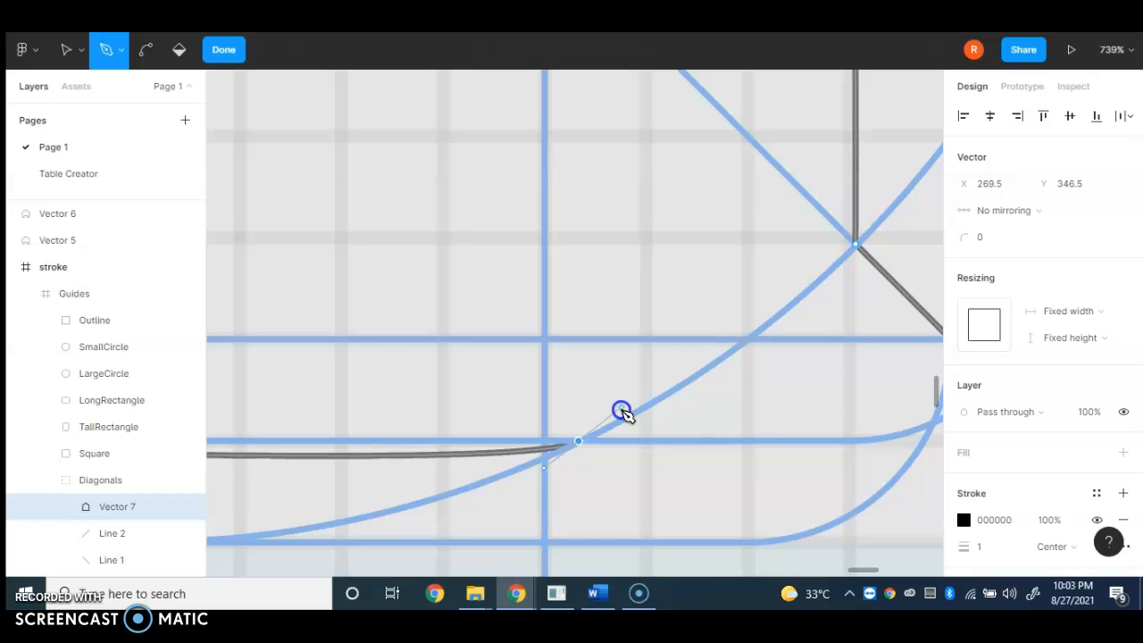
{"action": "scroll", "coordinate": [622, 411], "scroll_direction": "down", "scroll_amount": 6}
{"action": "left_click_drag", "start_coordinate": [628, 401], "coordinate": [660, 370]}
{"action": "scroll", "coordinate": [660, 369], "scroll_direction": "up", "scroll_amount": 2}
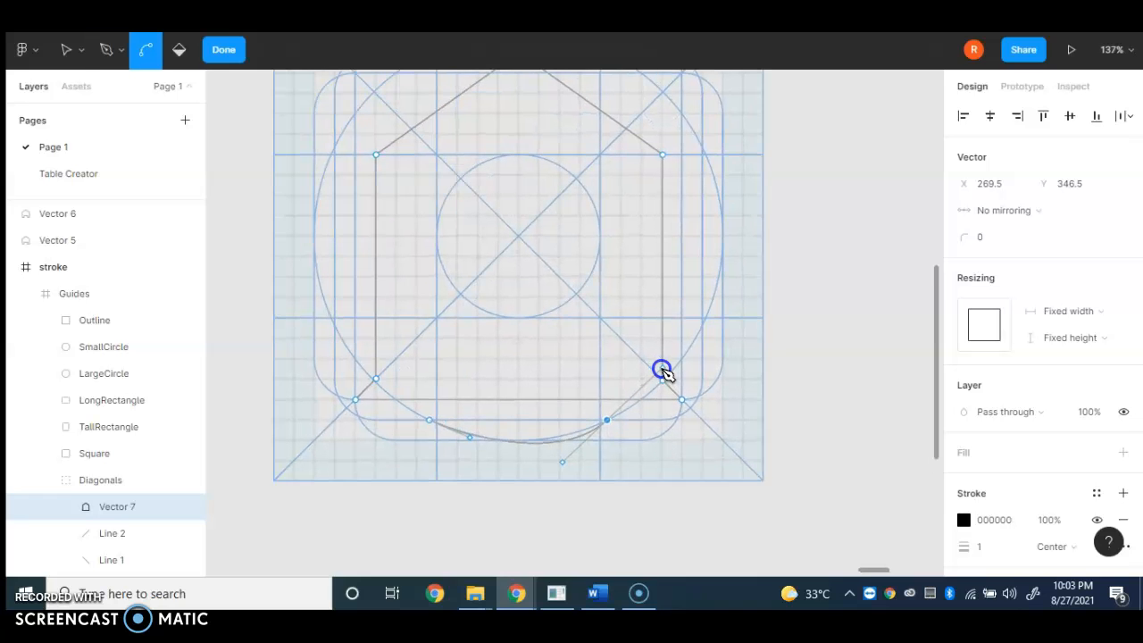
{"action": "scroll", "coordinate": [525, 406], "scroll_direction": "up", "scroll_amount": 6}
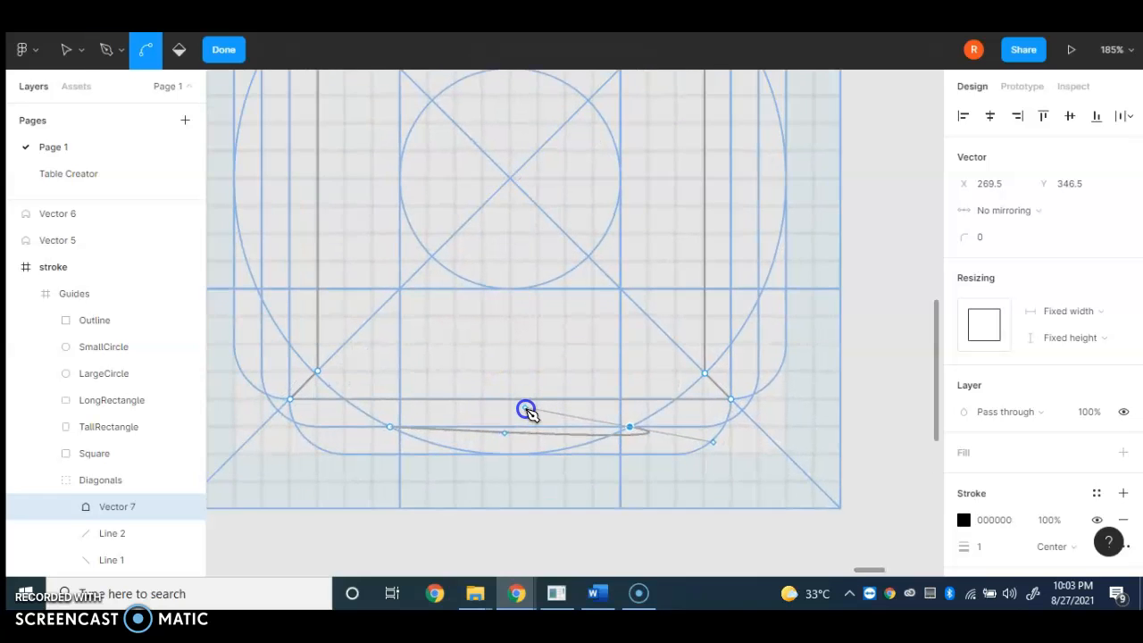
{"action": "scroll", "coordinate": [527, 412], "scroll_direction": "up", "scroll_amount": 1}
{"action": "left_click_drag", "start_coordinate": [612, 414], "coordinate": [820, 358]}
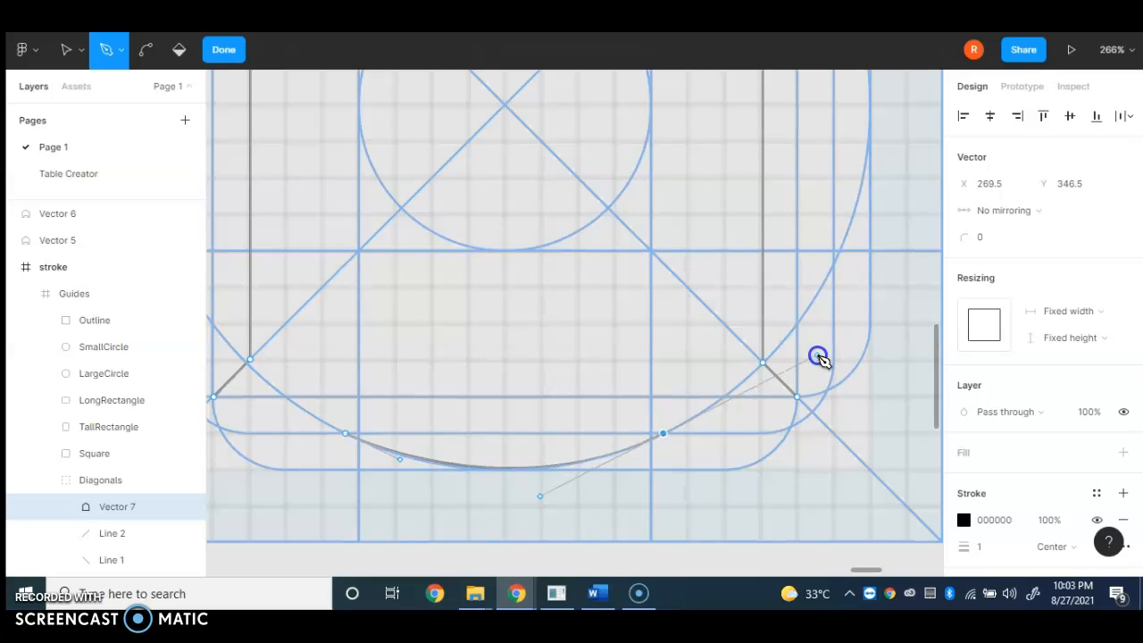
{"action": "left_click_drag", "start_coordinate": [819, 359], "coordinate": [818, 356]}
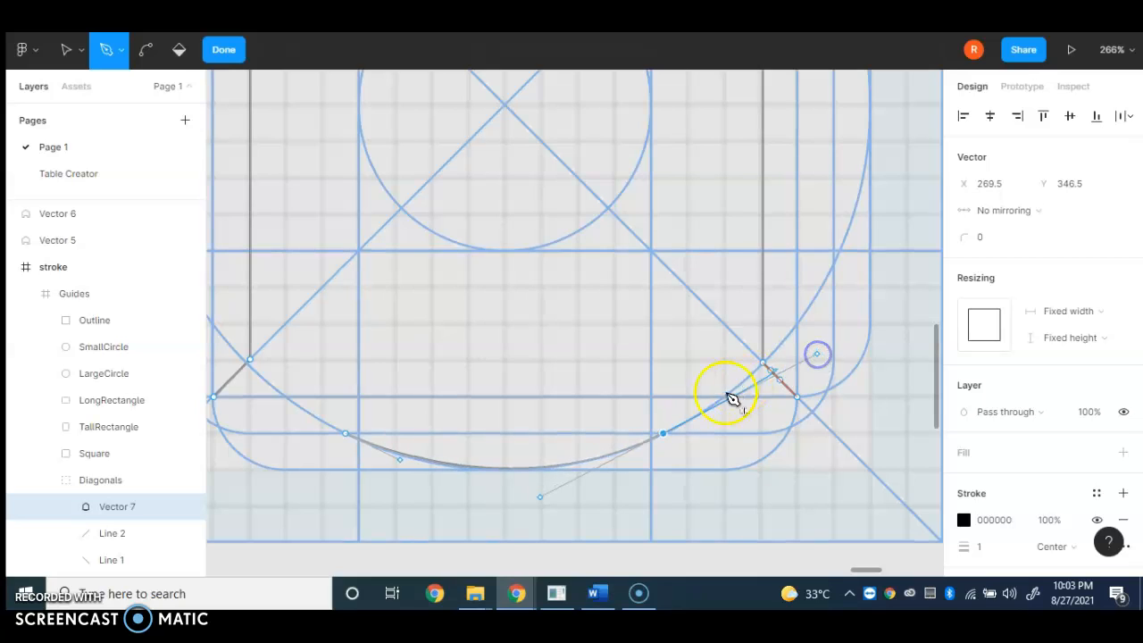
Close the bottom curve with a straight line from X 269.5, Y 346.5 back to its start at X 126
{"action": "left_click", "coordinate": [666, 434]}
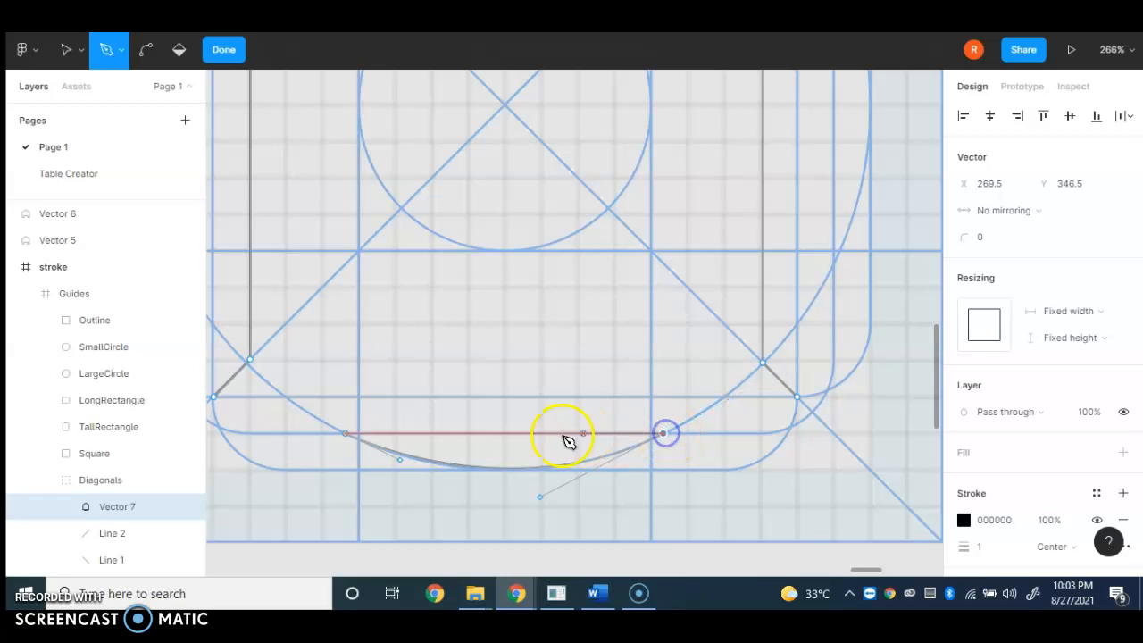
{"action": "left_click", "coordinate": [351, 440]}
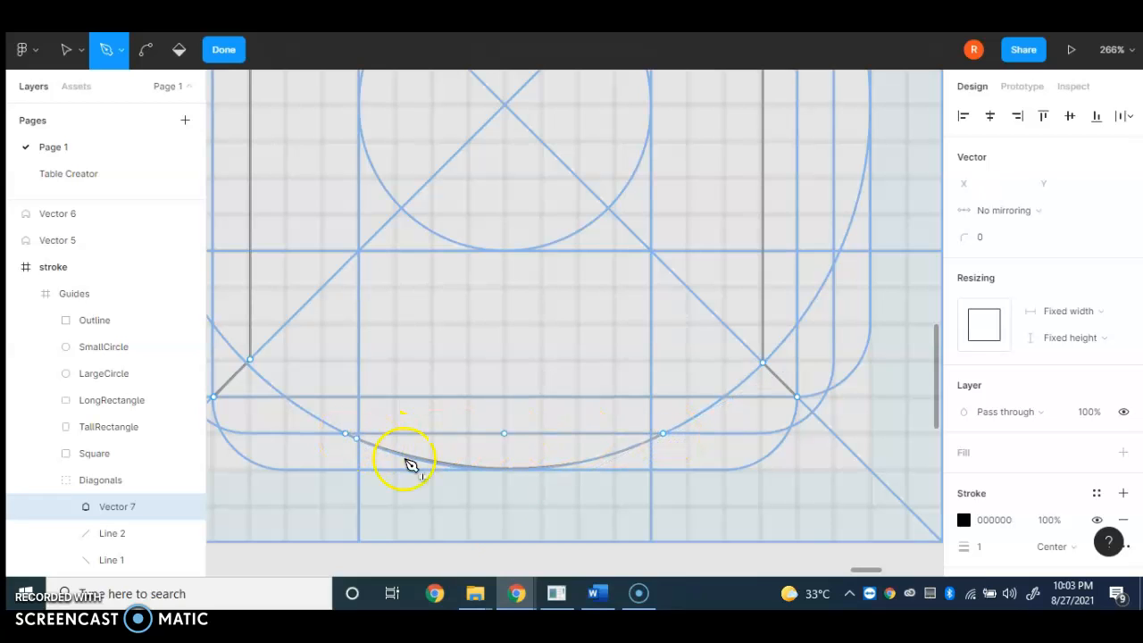
{"action": "scroll", "coordinate": [390, 491], "scroll_direction": "down", "scroll_amount": 5, "text": "ctrl"}
{"action": "scroll", "coordinate": [391, 491], "scroll_direction": "down", "scroll_amount": 5, "text": "ctrl"}
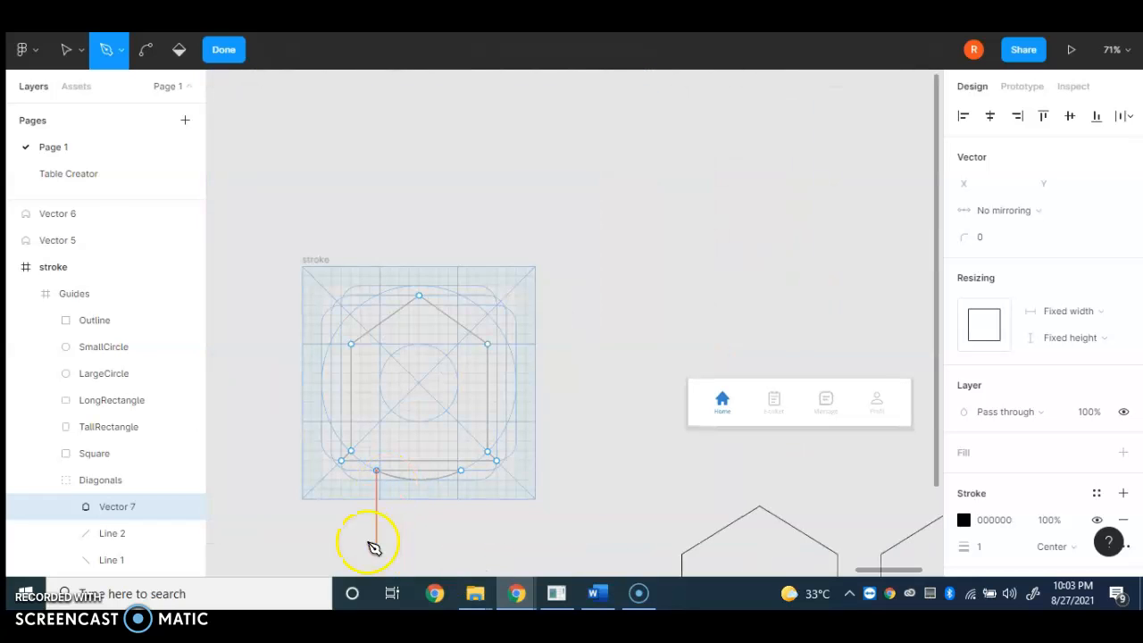
Finish editing Vector 7 and move it out of the guide frame to below the first house outline, at X 11015, Y 693
{"action": "left_click", "coordinate": [67, 55]}
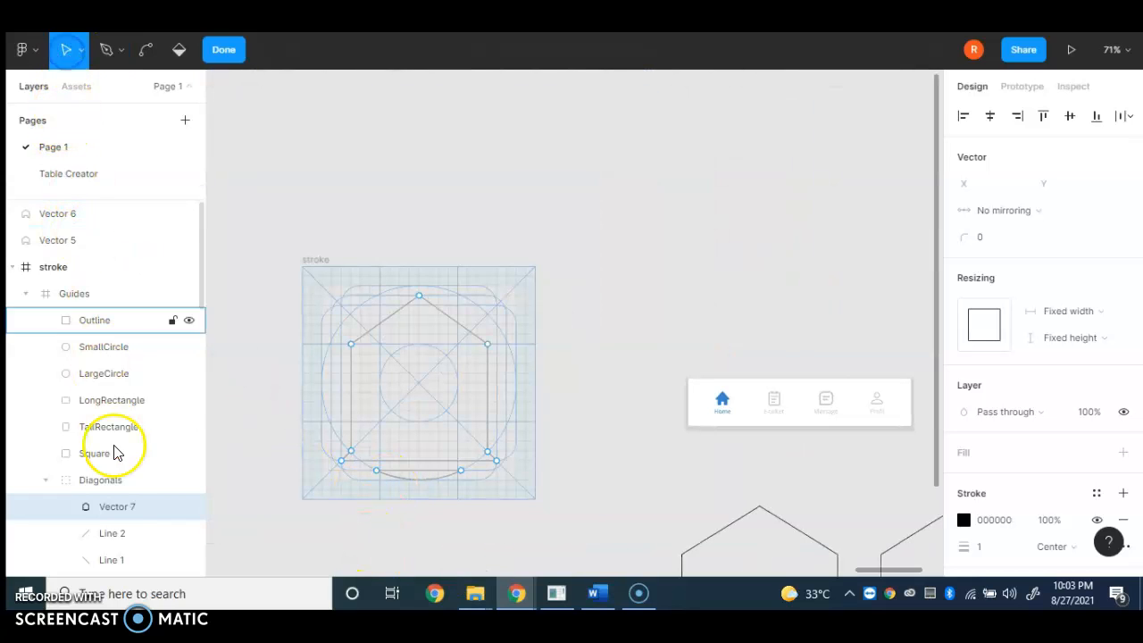
{"action": "left_click", "coordinate": [116, 508]}
{"action": "scroll", "coordinate": [116, 482], "scroll_direction": "down", "scroll_amount": 5}
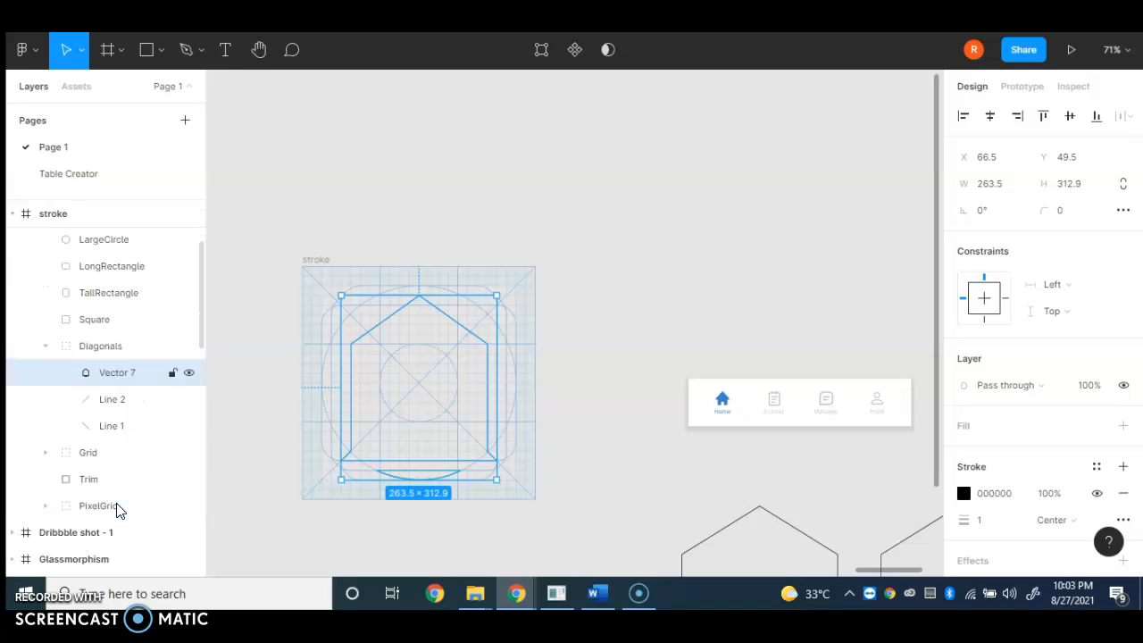
{"action": "mouse_move", "coordinate": [464, 334]}
{"action": "left_mouse_down"}
{"action": "mouse_move", "coordinate": [670, 317]}
{"action": "mouse_move", "coordinate": [625, 580]}
{"action": "mouse_move", "coordinate": [599, 587]}
{"action": "mouse_move", "coordinate": [811, 452]}
{"action": "mouse_move", "coordinate": [793, 398]}
{"action": "mouse_move", "coordinate": [809, 395]}
{"action": "mouse_move", "coordinate": [808, 409]}
{"action": "left_mouse_up"}
{"action": "scroll", "coordinate": [380, 401], "scroll_direction": "down", "scroll_amount": 5}
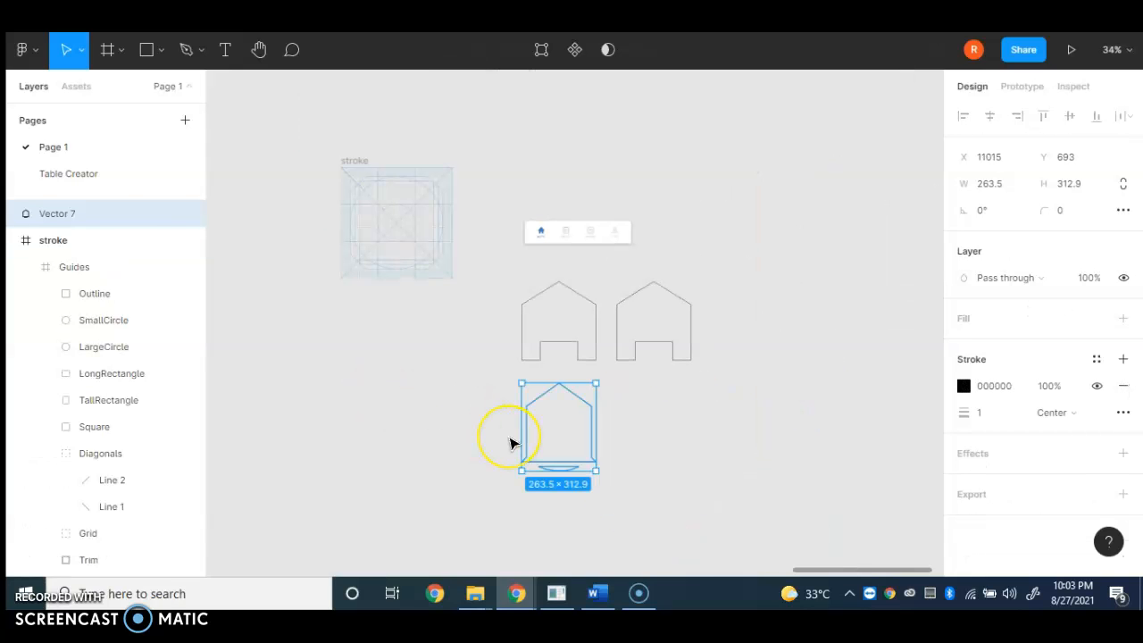
Paste a copy of the curved-bottom outline and place it beside the original at X 11353, Y 693
{"action": "key", "text": "ctrl+v"}
{"action": "left_click_drag", "start_coordinate": [591, 413], "coordinate": [685, 414]}
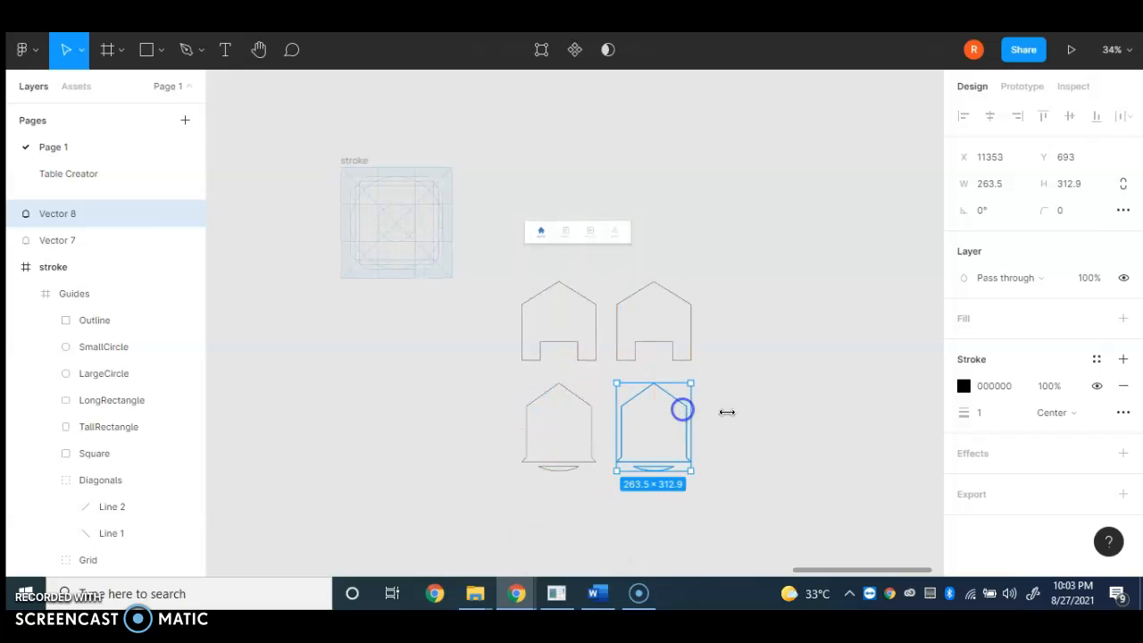
{"action": "left_click", "coordinate": [740, 406]}
Examine the empty guide grid and the E-ticket, Message and Profil icons in the reference navigation bar
{"action": "scroll", "coordinate": [375, 241], "scroll_direction": "up", "scroll_amount": 5}
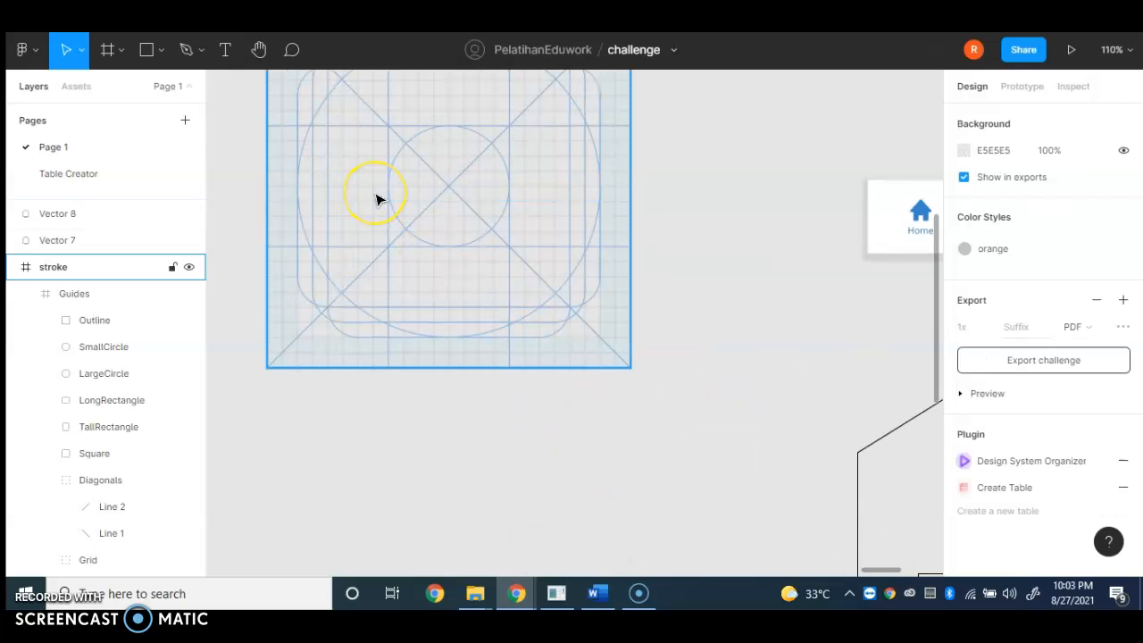
{"action": "left_click", "coordinate": [373, 178]}
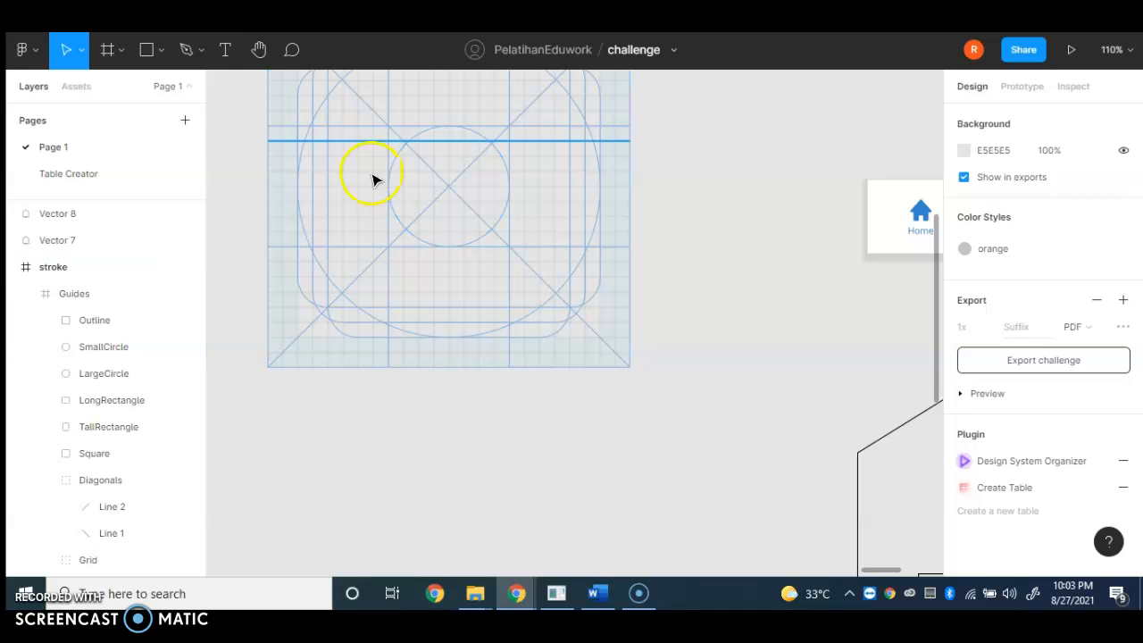
{"action": "scroll", "coordinate": [374, 181], "scroll_direction": "down", "scroll_amount": 3}
{"action": "scroll", "coordinate": [373, 181], "scroll_direction": "up", "scroll_amount": 2}
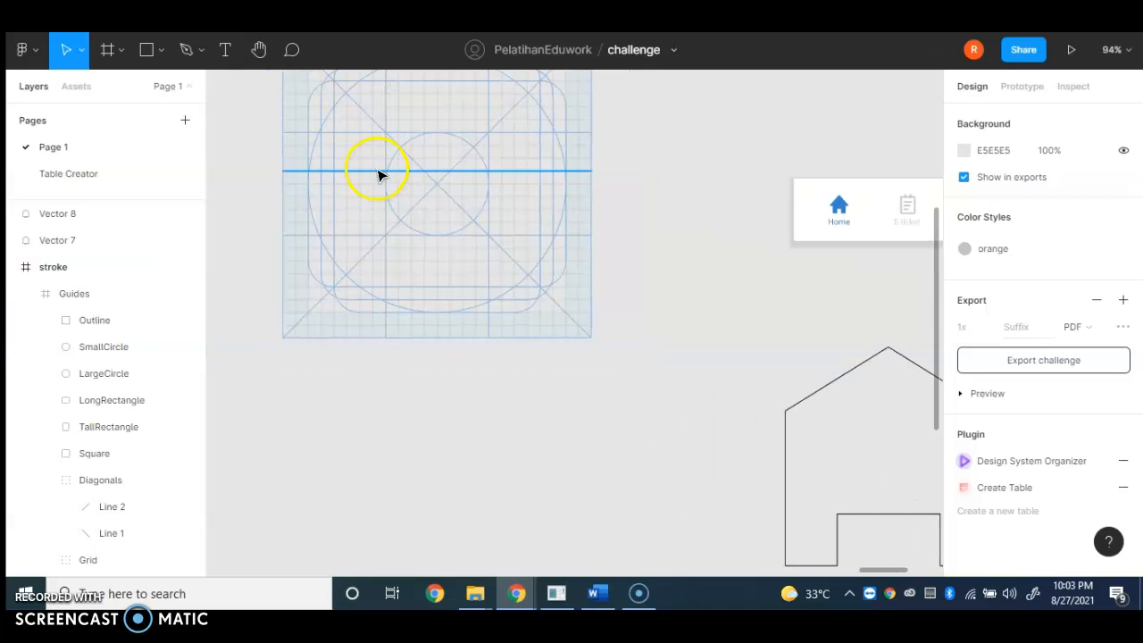
{"action": "scroll", "coordinate": [374, 198], "scroll_direction": "down", "scroll_amount": 2}
{"action": "scroll", "coordinate": [373, 198], "scroll_direction": "up", "scroll_amount": 3}
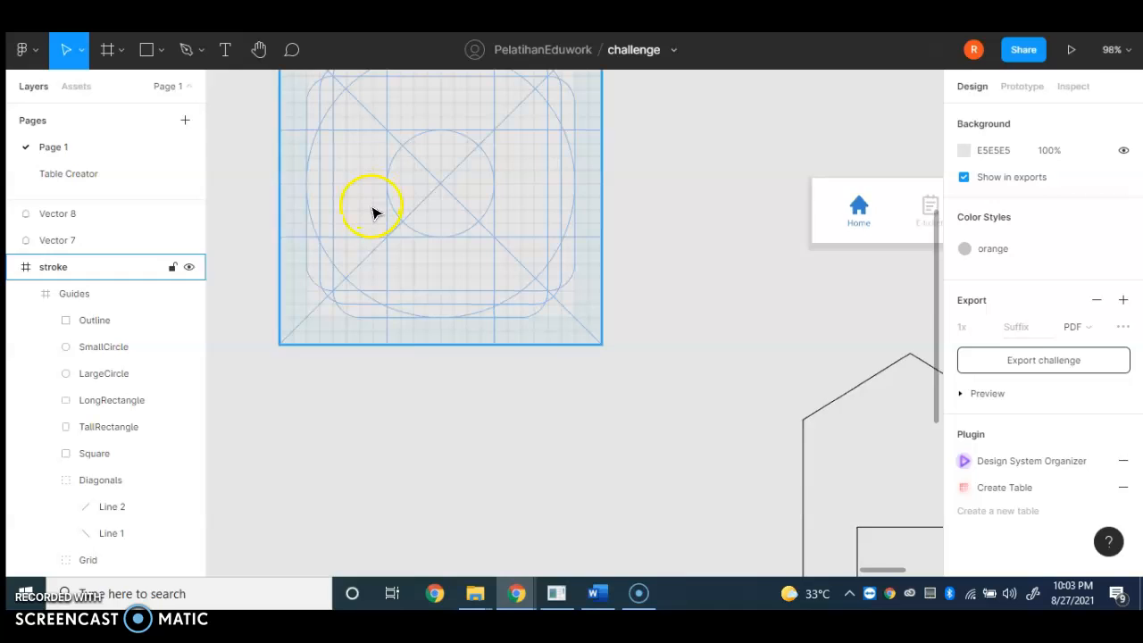
{"action": "scroll", "coordinate": [371, 244], "scroll_direction": "down", "scroll_amount": 2}
{"action": "scroll", "coordinate": [806, 316], "scroll_direction": "up", "scroll_amount": 5}
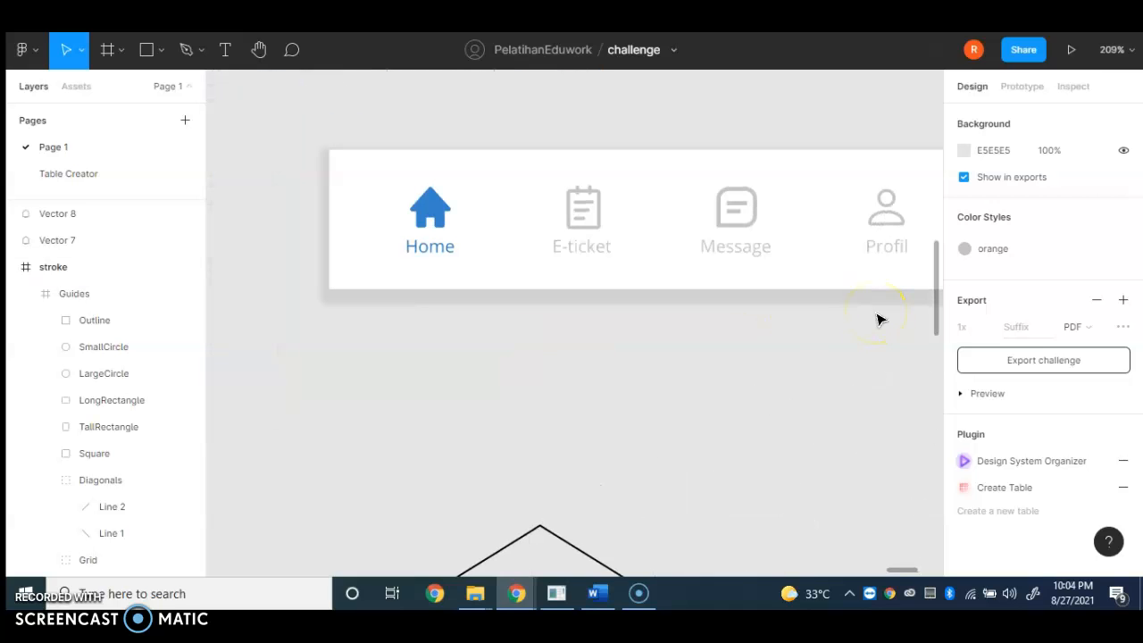
{"action": "scroll", "coordinate": [878, 320], "scroll_direction": "down", "scroll_amount": 5}
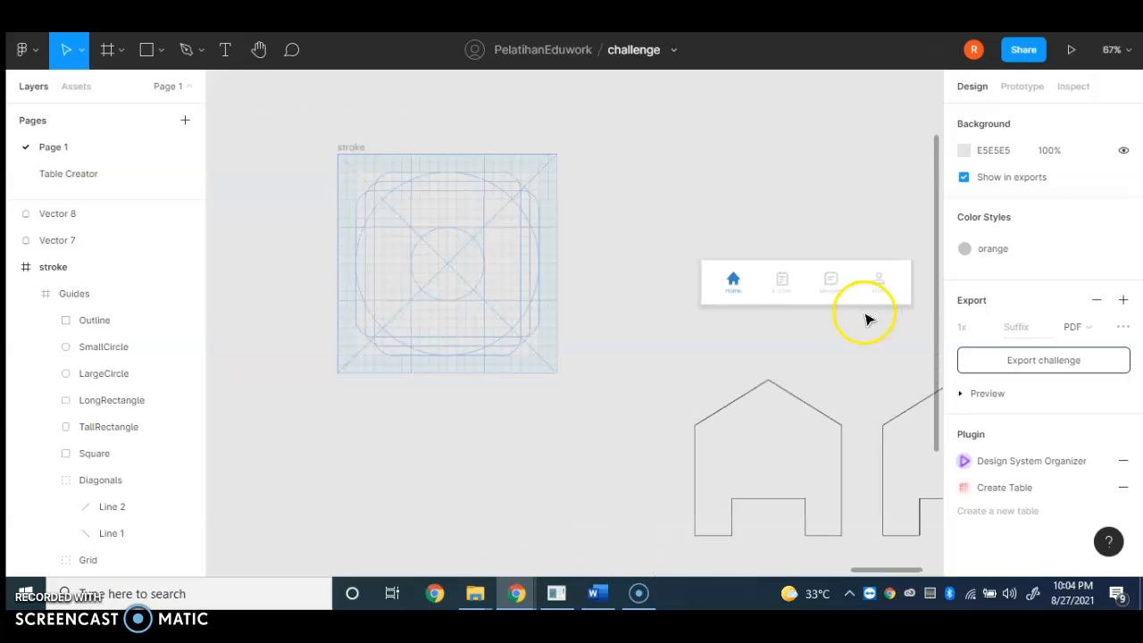
{"action": "scroll", "coordinate": [368, 277], "scroll_direction": "up", "scroll_amount": 3}
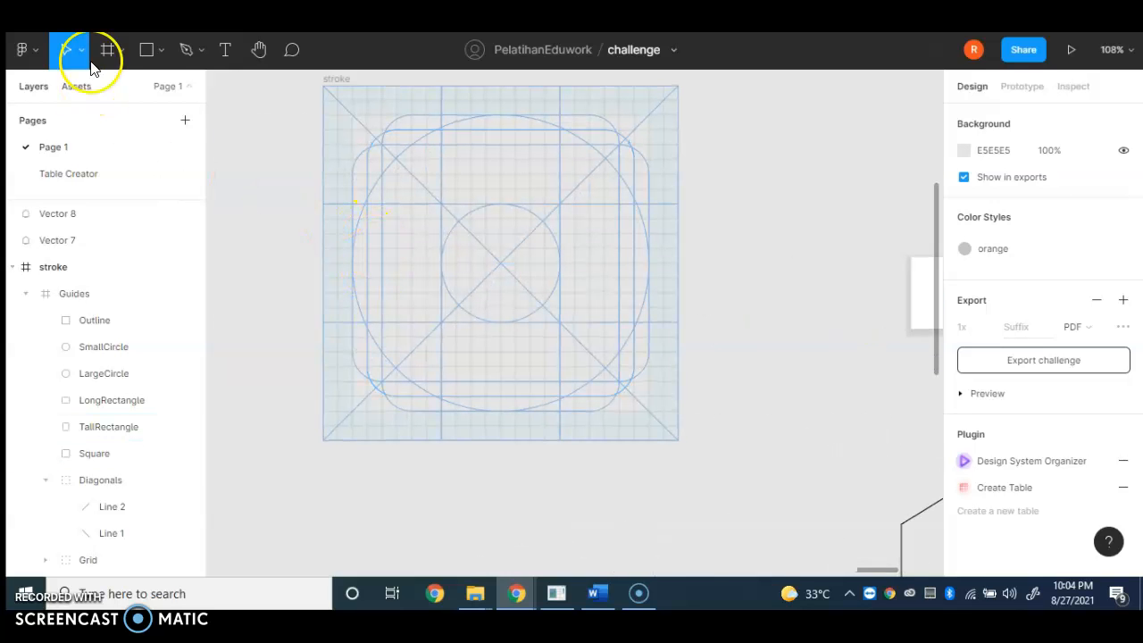
Start a new Pen path at X 66, Y 66.5 on the guide diagonal and draw the top edge to X 329, Y 66.5
{"action": "left_click", "coordinate": [186, 50]}
{"action": "scroll", "coordinate": [384, 159], "scroll_direction": "up", "scroll_amount": 2}
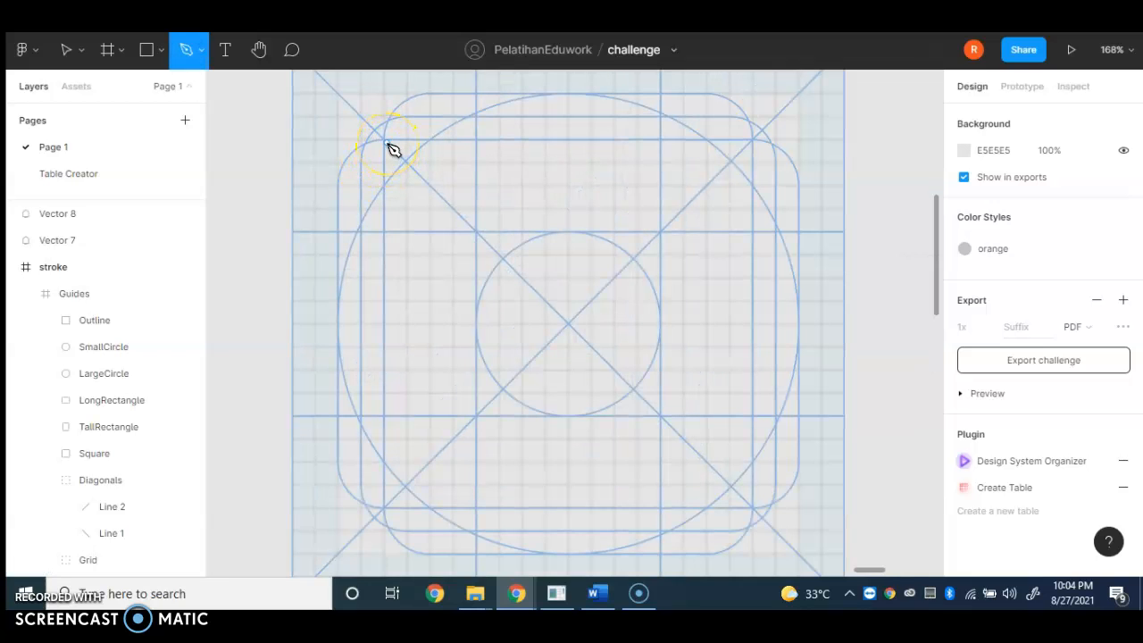
{"action": "scroll", "coordinate": [393, 149], "scroll_direction": "up", "scroll_amount": 1}
{"action": "scroll", "coordinate": [393, 149], "scroll_direction": "up", "scroll_amount": 2}
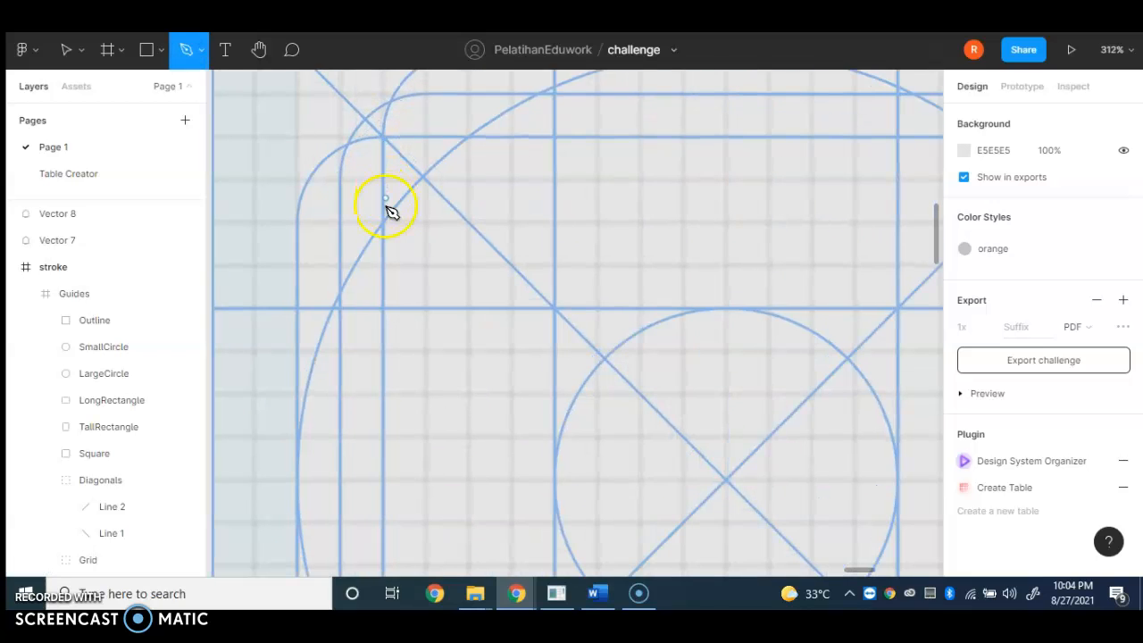
{"action": "scroll", "coordinate": [393, 211], "scroll_direction": "down", "scroll_amount": 10}
{"action": "scroll", "coordinate": [387, 238], "scroll_direction": "up", "scroll_amount": 8}
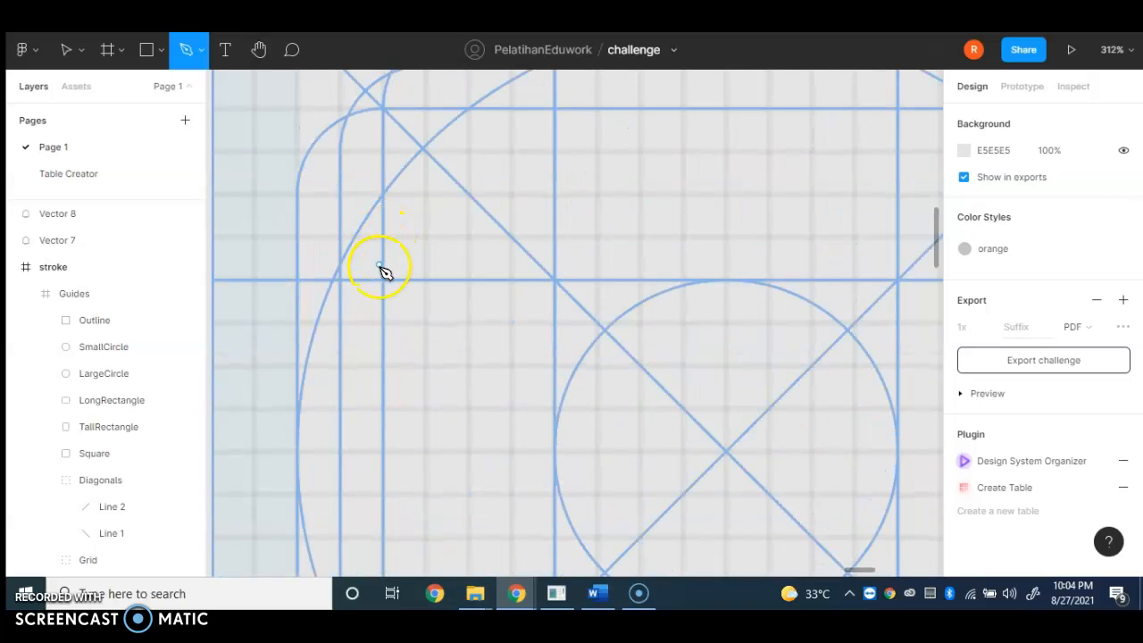
{"action": "scroll", "coordinate": [383, 273], "scroll_direction": "down", "scroll_amount": 4}
{"action": "scroll", "coordinate": [385, 216], "scroll_direction": "up", "scroll_amount": 5}
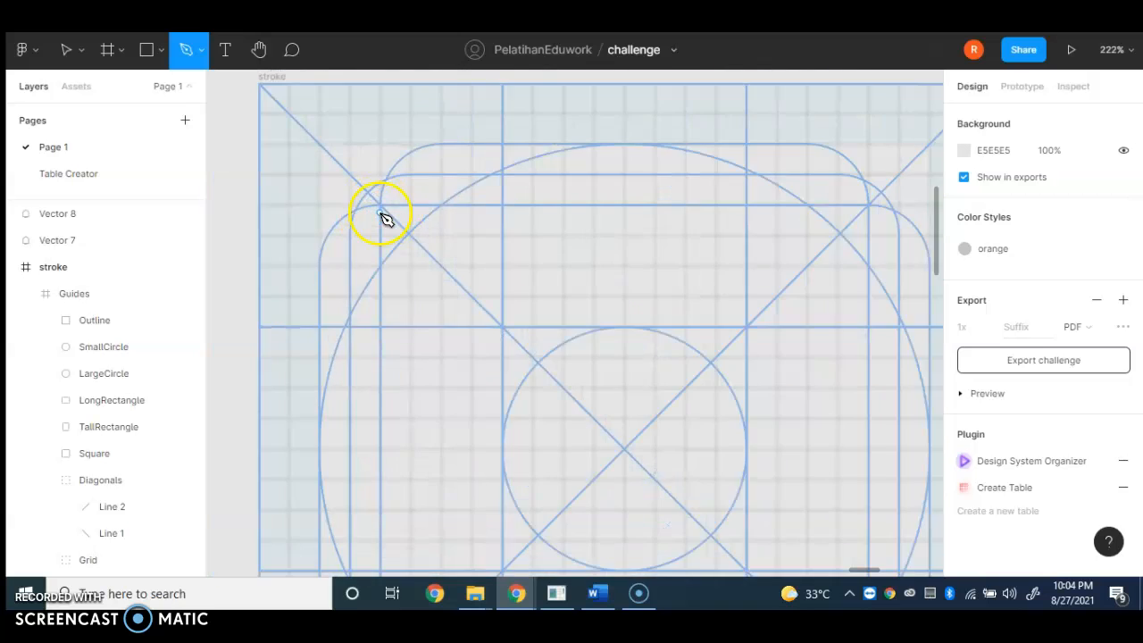
{"action": "left_click", "coordinate": [379, 201]}
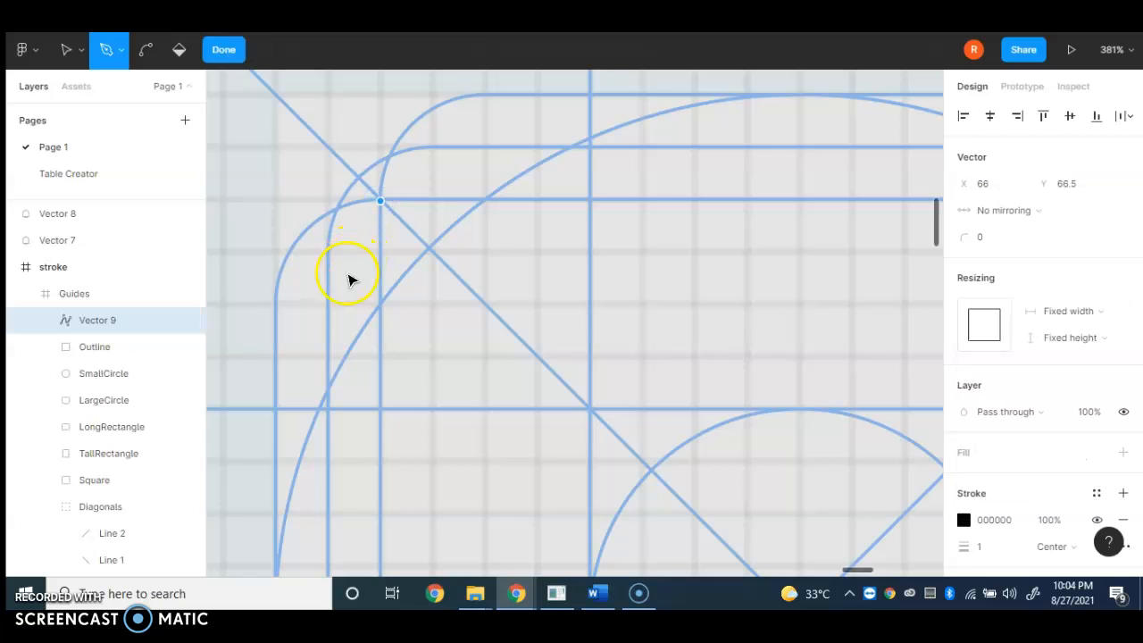
{"action": "scroll", "coordinate": [349, 278], "scroll_direction": "down", "scroll_amount": 5}
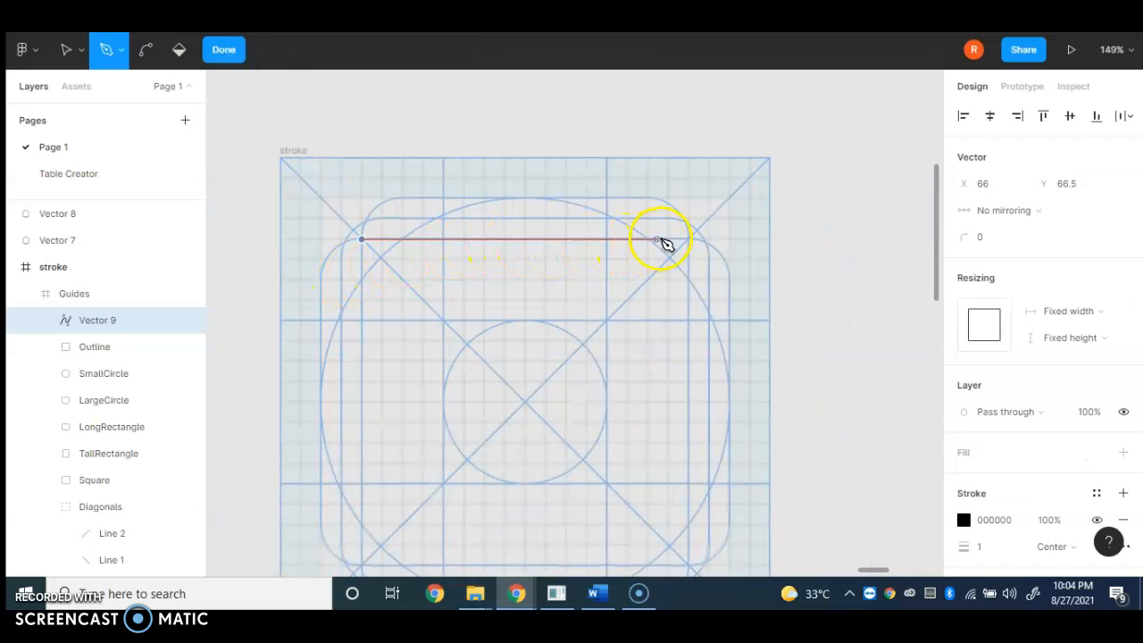
{"action": "scroll", "coordinate": [670, 243], "scroll_direction": "up", "scroll_amount": 4}
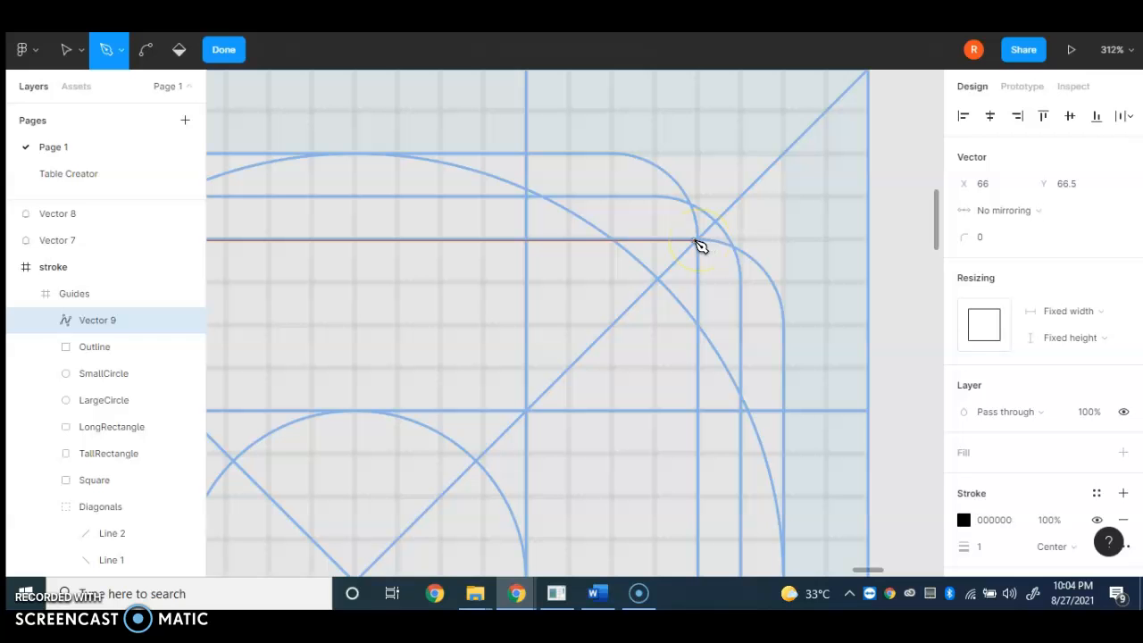
{"action": "left_click", "coordinate": [696, 241]}
Draw the square's right edge straight down to the diagonal crossing at X 329, Y 329
{"action": "scroll", "coordinate": [694, 428], "scroll_direction": "down", "scroll_amount": 5}
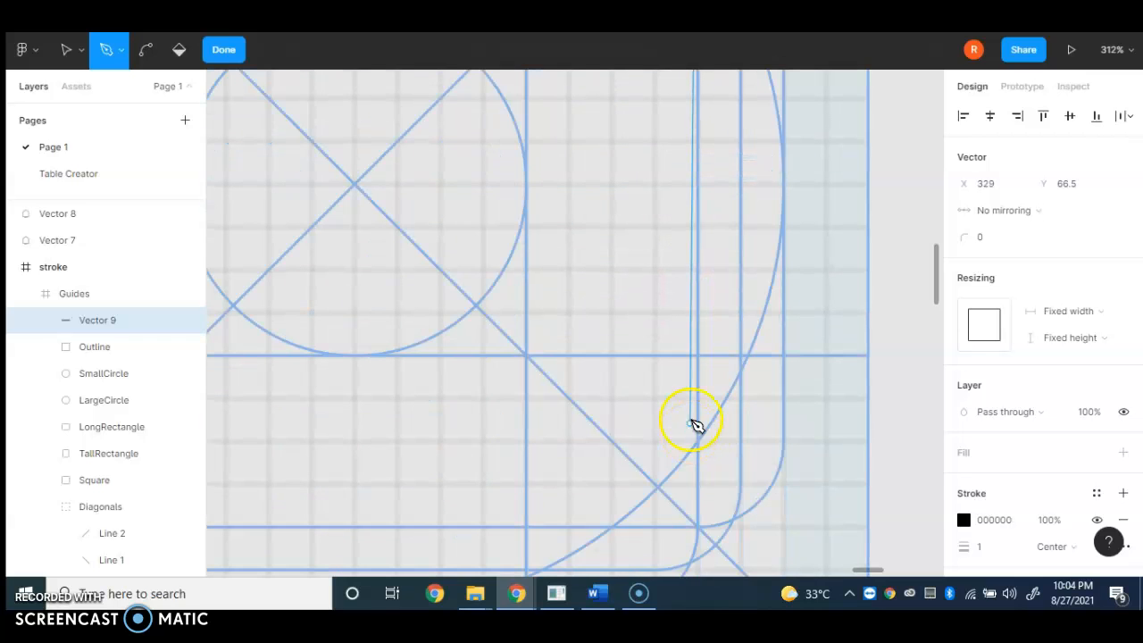
{"action": "scroll", "coordinate": [700, 376], "scroll_direction": "down", "scroll_amount": 5}
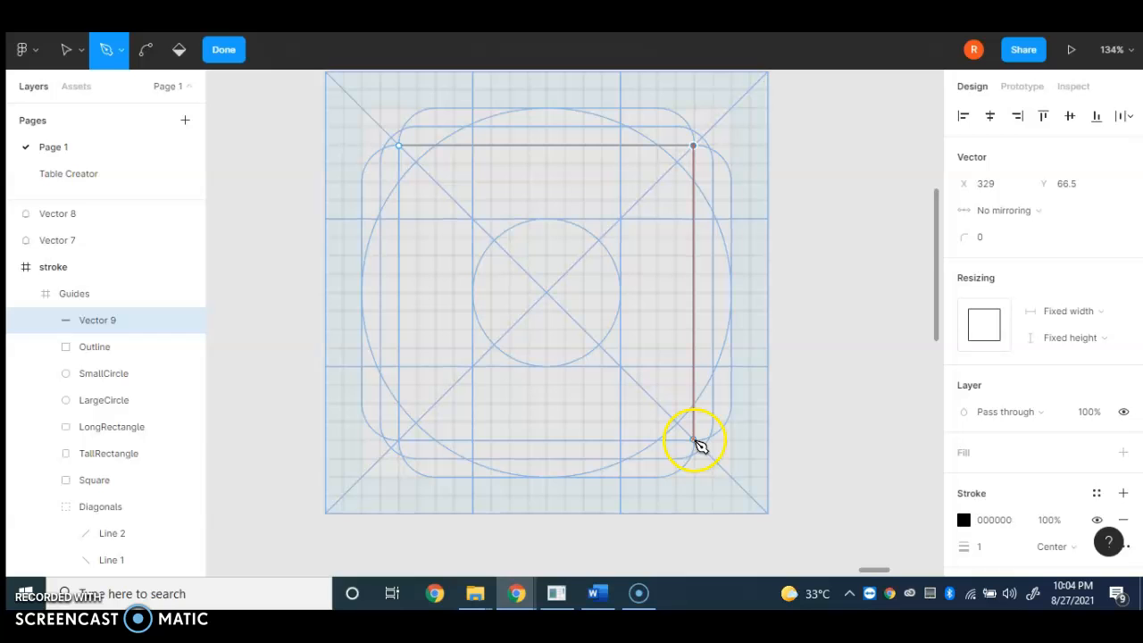
{"action": "scroll", "coordinate": [699, 447], "scroll_direction": "up", "scroll_amount": 5}
{"action": "left_click", "coordinate": [696, 442]}
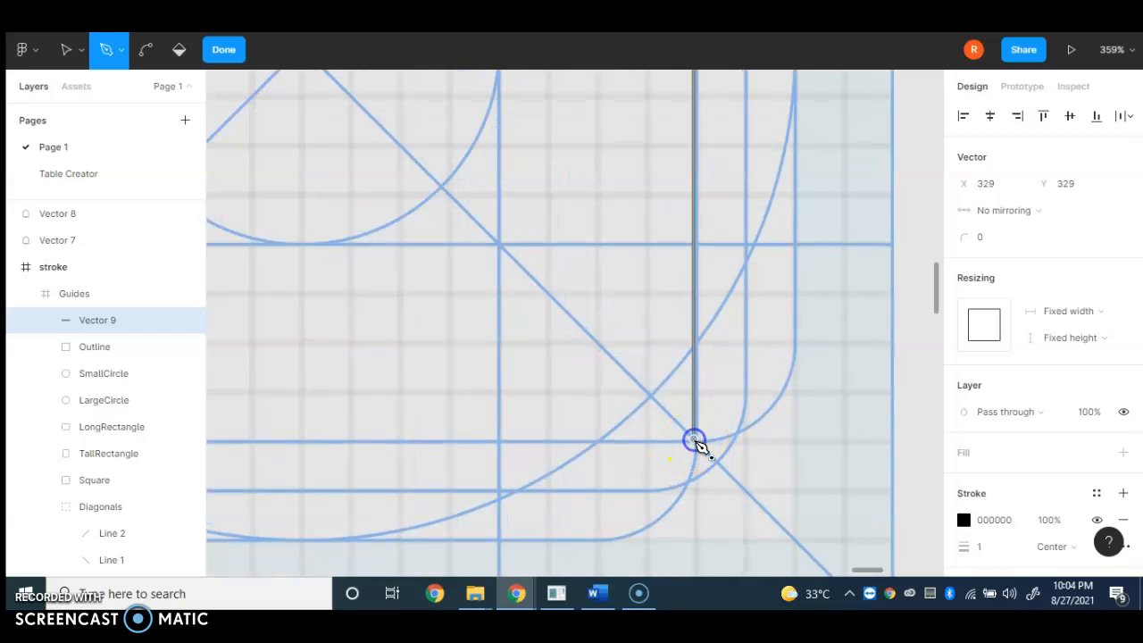
Continue the path with the bottom edge across to X 66, Y 329
{"action": "scroll", "coordinate": [370, 447], "scroll_direction": "down", "scroll_amount": 2}
{"action": "scroll", "coordinate": [370, 446], "scroll_direction": "down", "scroll_amount": 4}
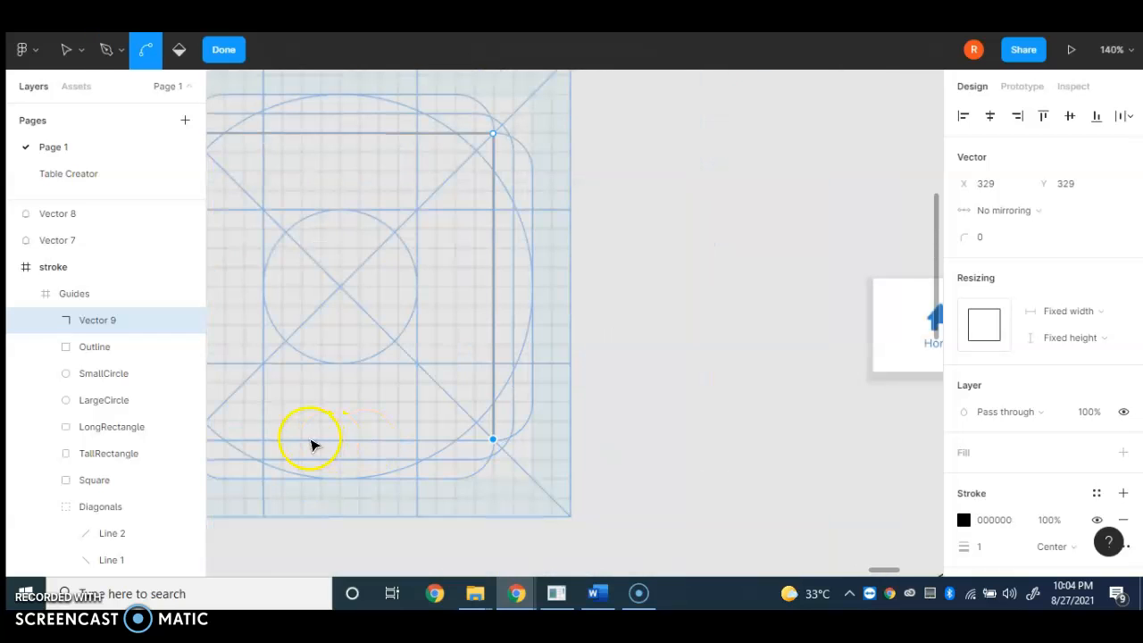
{"action": "key", "text": "p"}
{"action": "scroll", "coordinate": [335, 442], "scroll_direction": "down", "scroll_amount": 3}
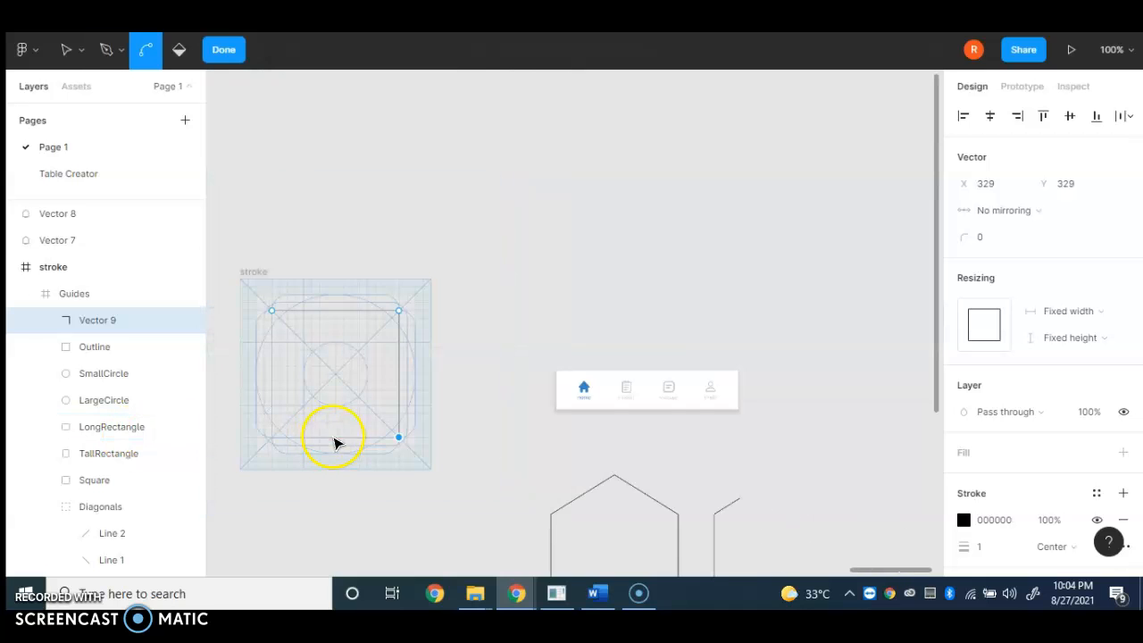
{"action": "scroll", "coordinate": [269, 446], "scroll_direction": "up", "scroll_amount": 5}
{"action": "scroll", "coordinate": [276, 442], "scroll_direction": "up", "scroll_amount": 3}
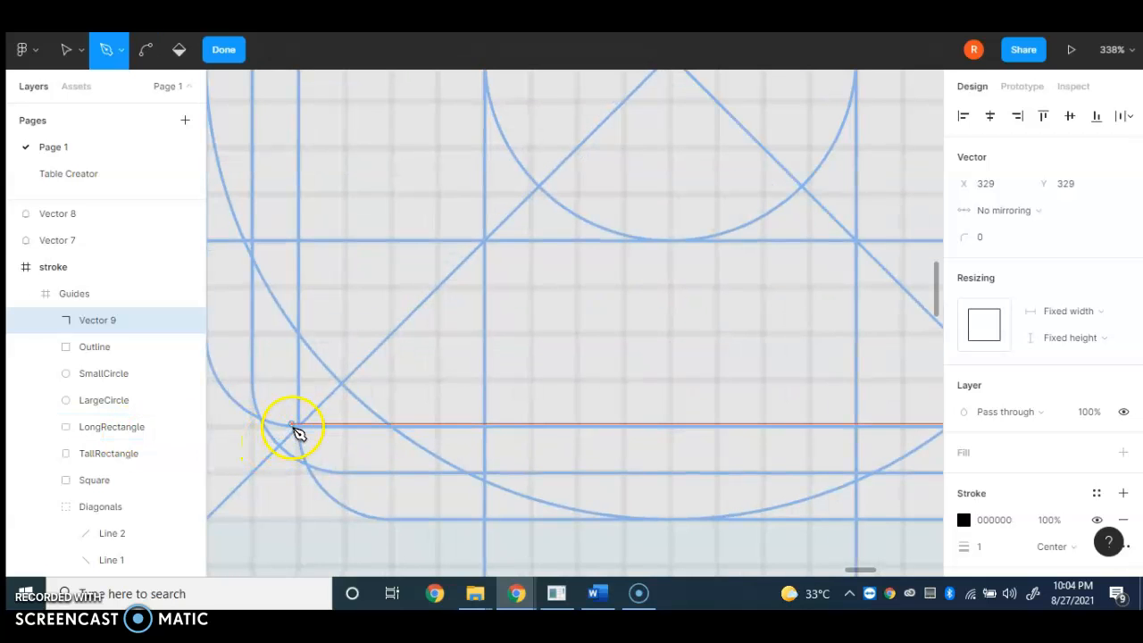
{"action": "left_click", "coordinate": [300, 428]}
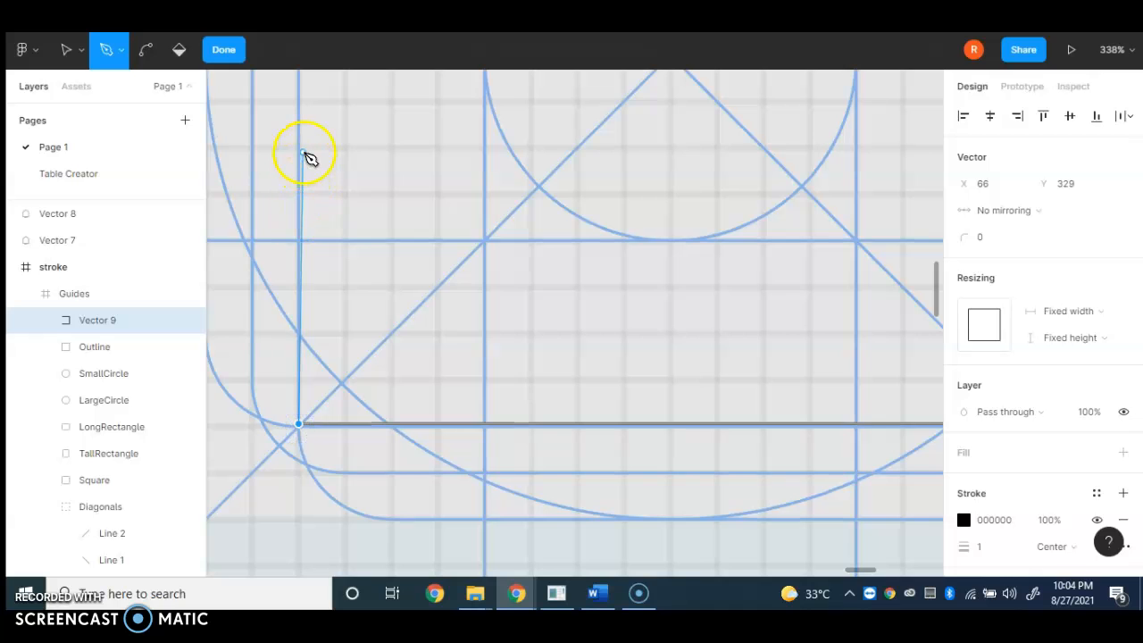
Draw the left edge up to the starting point at X 66, Y 66.5 to close the square
{"action": "scroll", "coordinate": [307, 159], "scroll_direction": "down", "scroll_amount": 3}
{"action": "scroll", "coordinate": [307, 160], "scroll_direction": "up", "scroll_amount": 4}
{"action": "scroll", "coordinate": [308, 161], "scroll_direction": "down", "scroll_amount": 4}
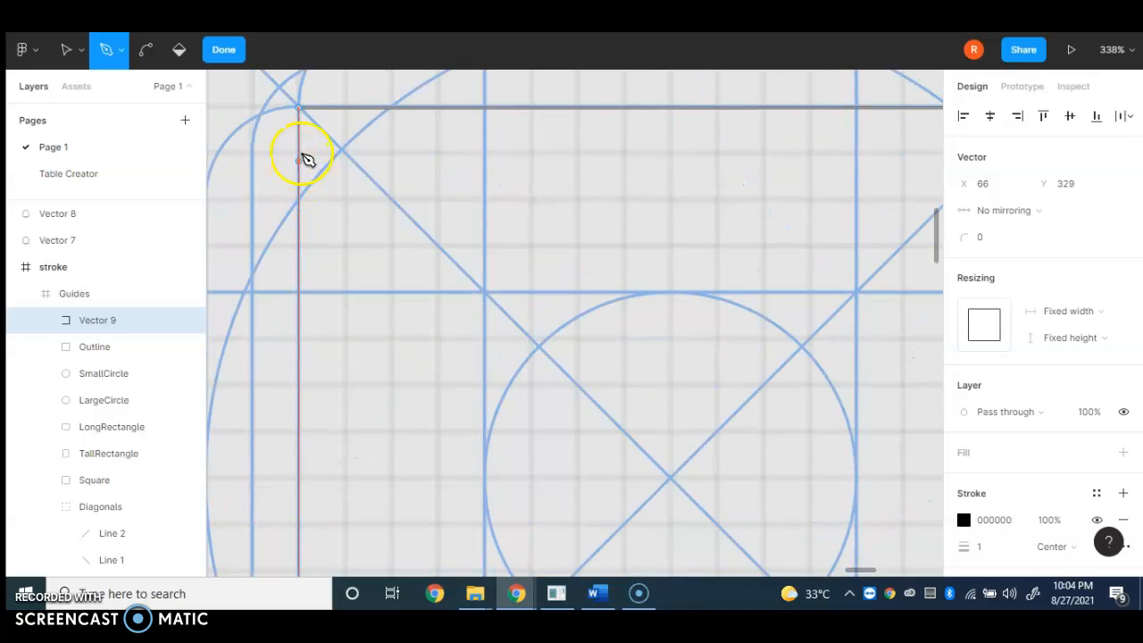
{"action": "left_click", "coordinate": [300, 109]}
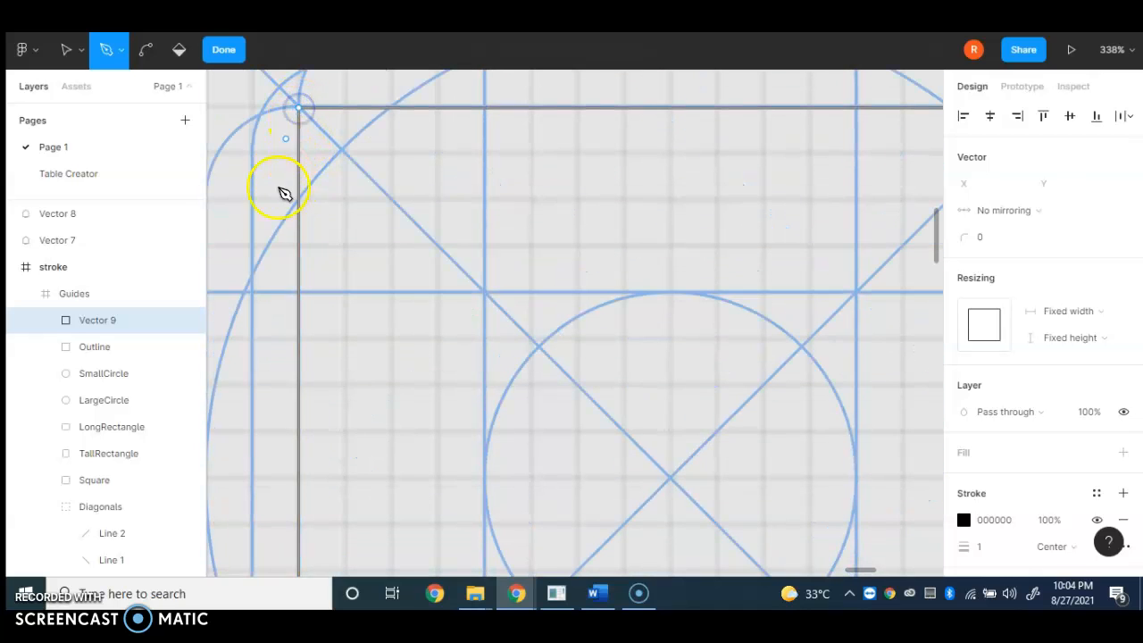
{"action": "scroll", "coordinate": [279, 230], "scroll_direction": "down", "scroll_amount": 5}
{"action": "scroll", "coordinate": [280, 230], "scroll_direction": "down", "scroll_amount": 3}
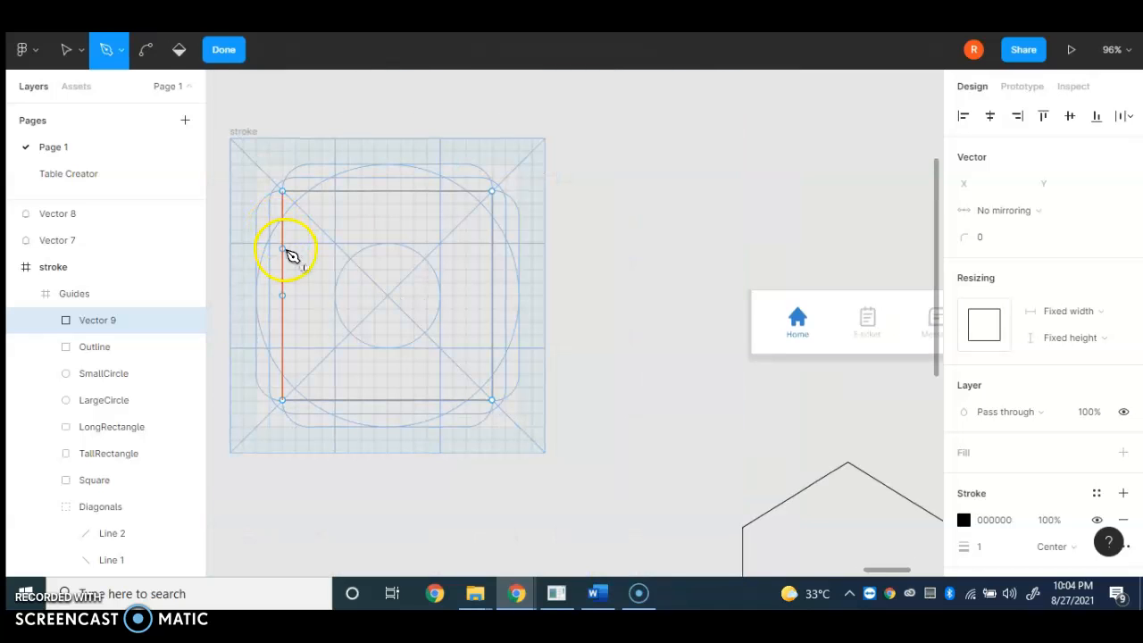
{"action": "scroll", "coordinate": [288, 258], "scroll_direction": "down", "scroll_amount": 1}
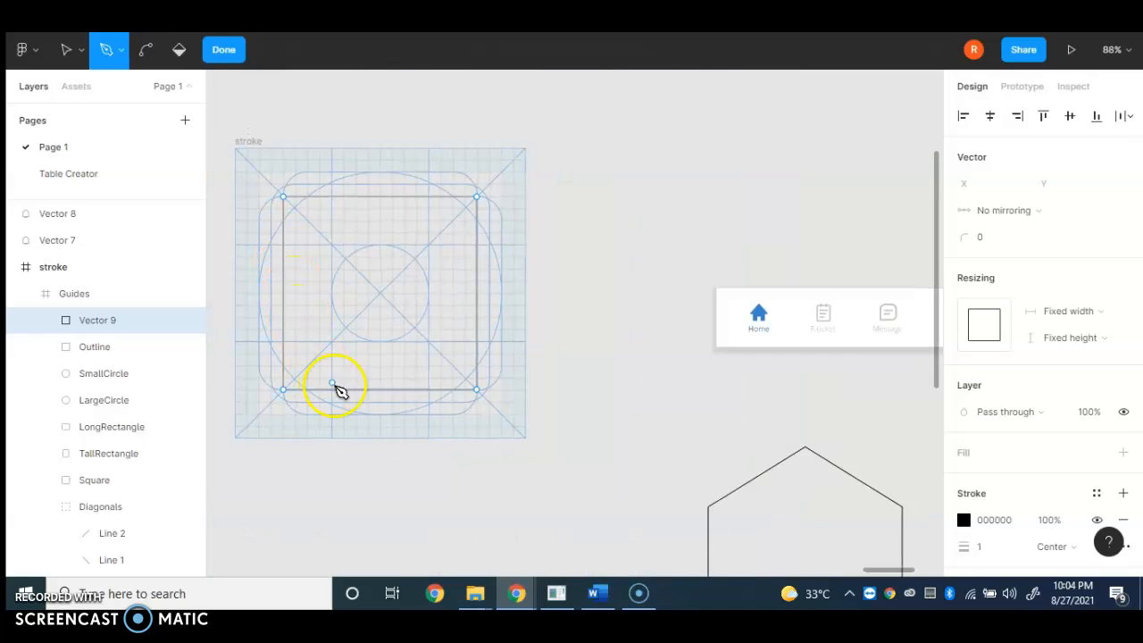
{"action": "scroll", "coordinate": [354, 319], "scroll_direction": "up", "scroll_amount": 5}
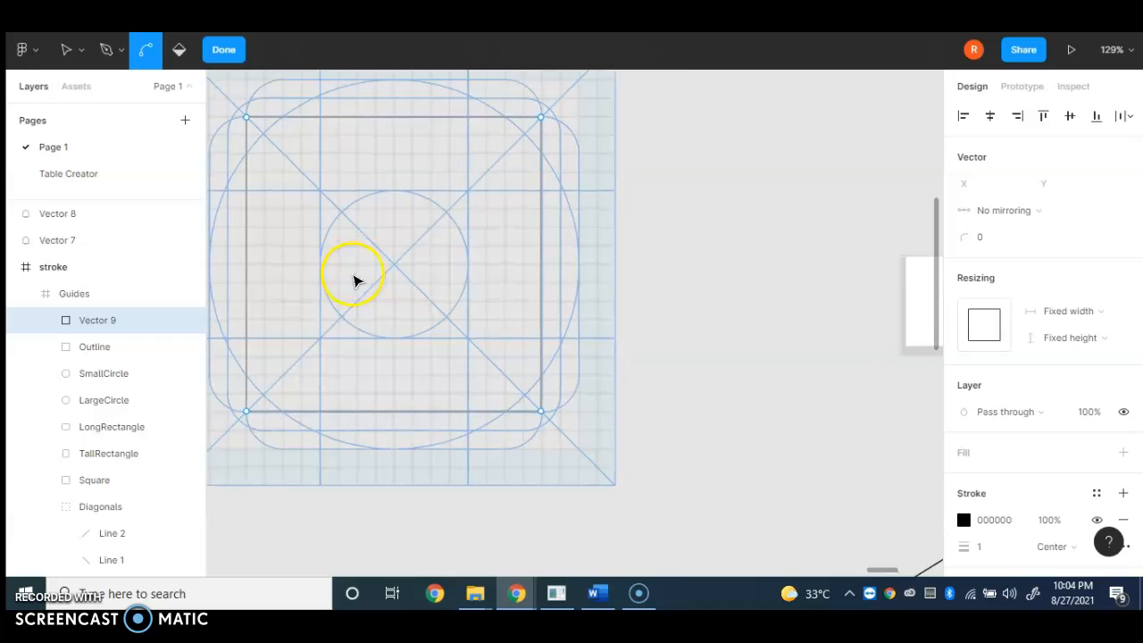
{"action": "scroll", "coordinate": [354, 281], "scroll_direction": "down", "scroll_amount": 3}
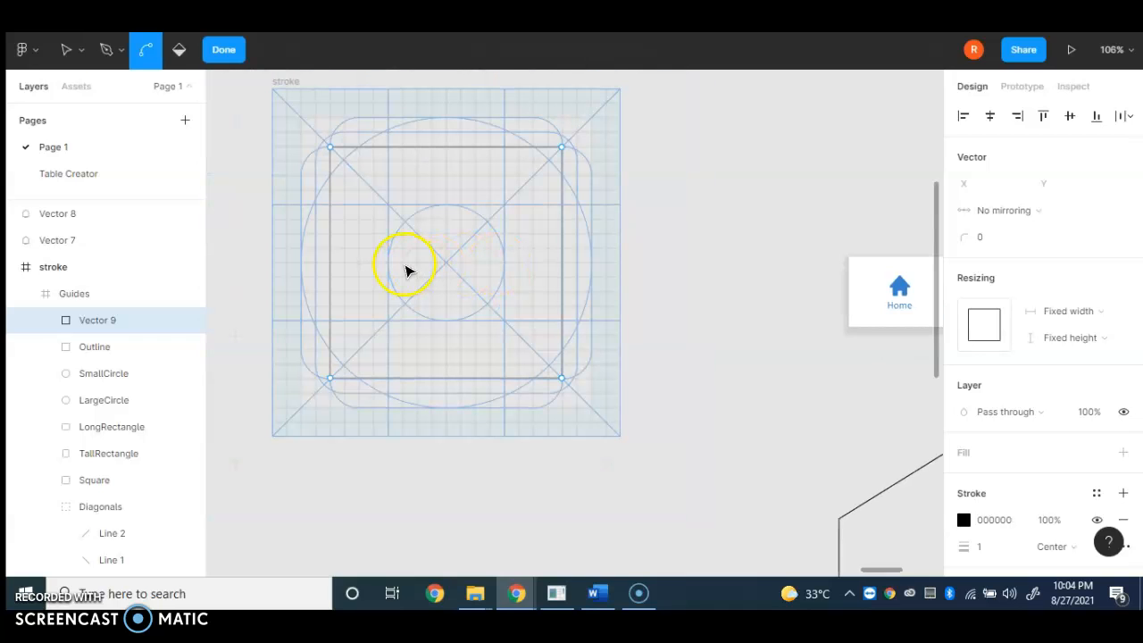
{"action": "scroll", "coordinate": [401, 272], "scroll_direction": "down", "scroll_amount": 1}
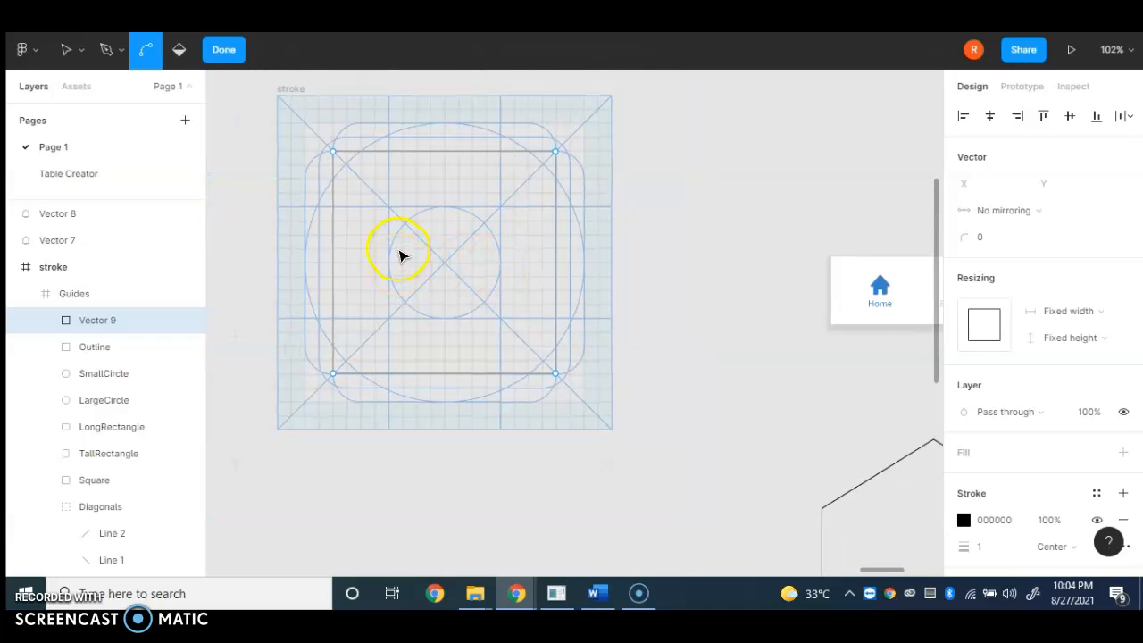
Draw a narrow horizontal bar with the Pen tool inside the square, starting at X 132, Y 148.5 and spanning the two inner vertical guides
{"action": "scroll", "coordinate": [399, 257], "scroll_direction": "up", "scroll_amount": 1}
{"action": "scroll", "coordinate": [401, 245], "scroll_direction": "up", "scroll_amount": 2}
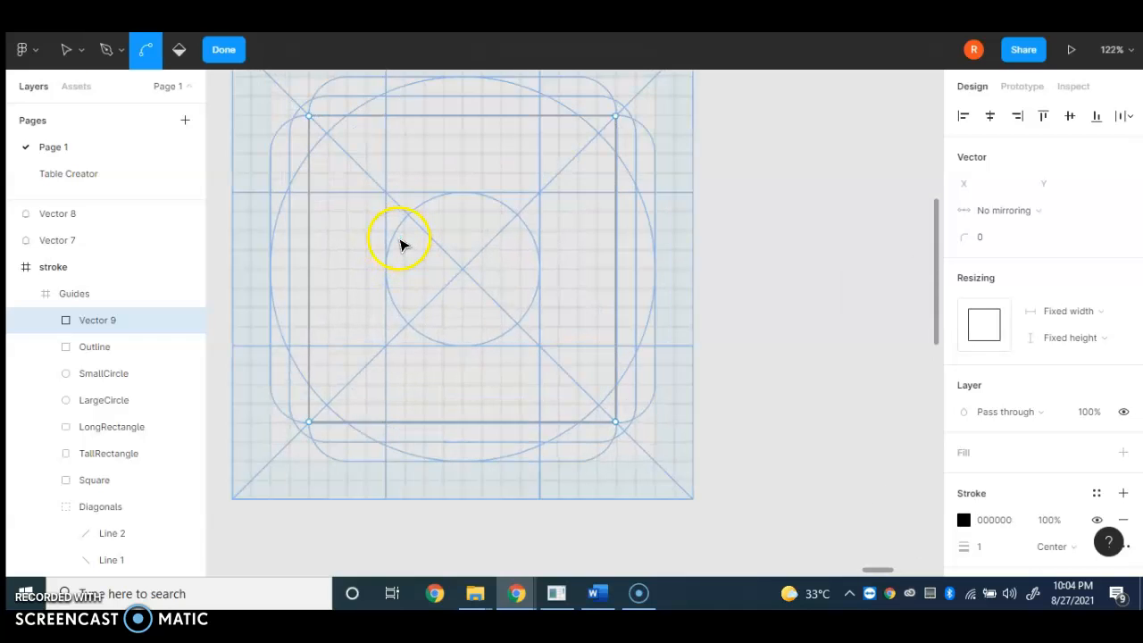
{"action": "scroll", "coordinate": [395, 237], "scroll_direction": "up", "scroll_amount": 2}
{"action": "key", "text": "p"}
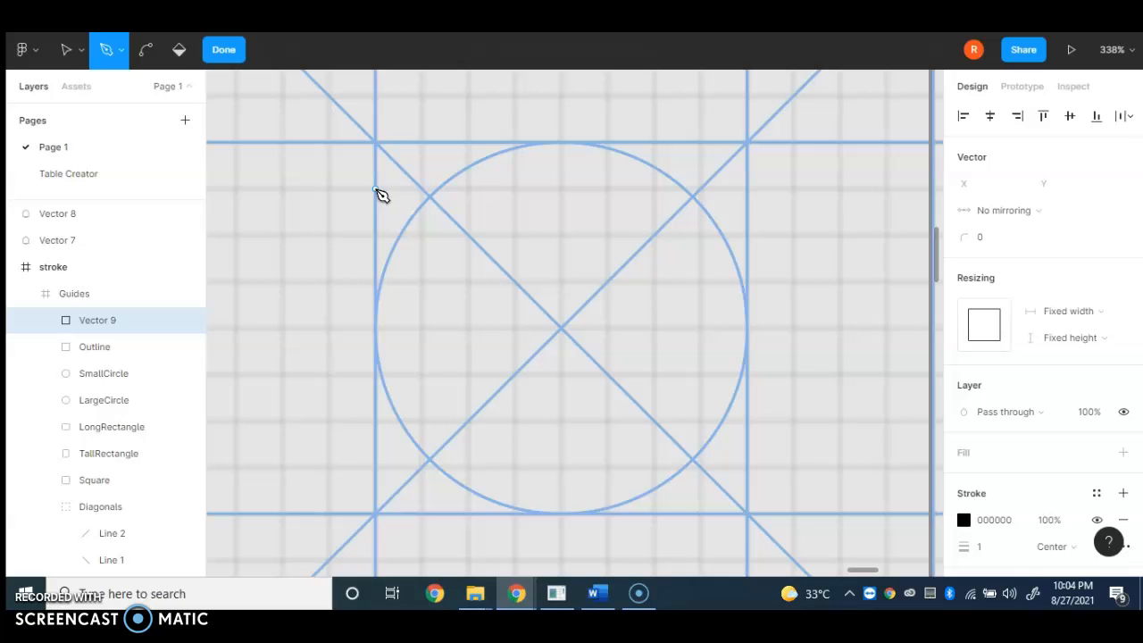
{"action": "left_click", "coordinate": [376, 190]}
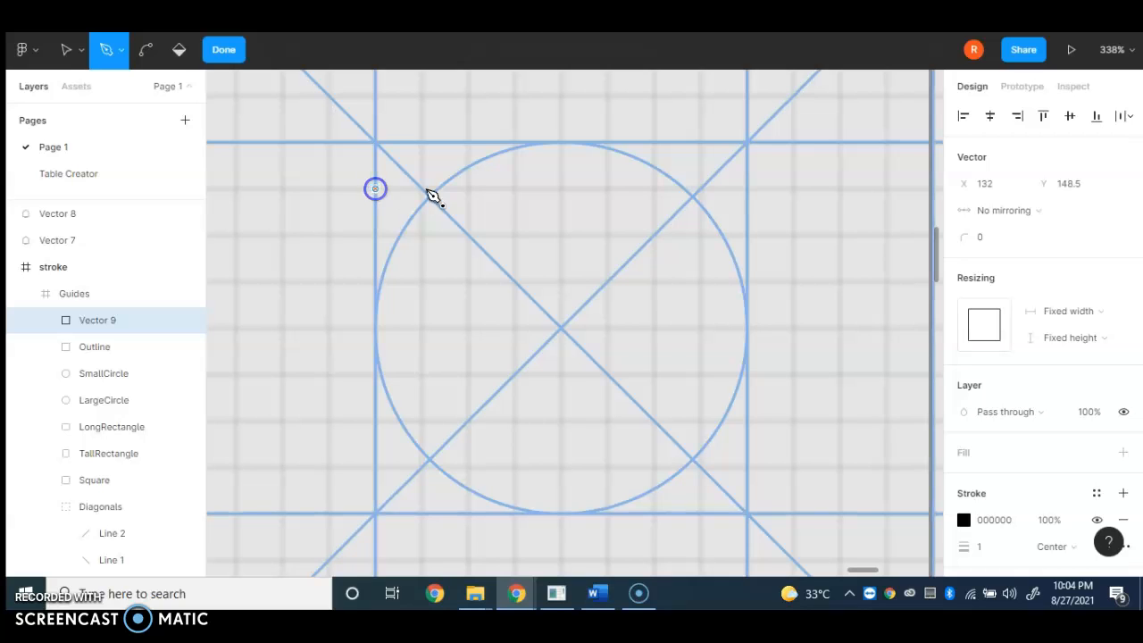
{"action": "left_click", "coordinate": [746, 189]}
{"action": "left_click", "coordinate": [746, 234]}
{"action": "left_click", "coordinate": [376, 240]}
{"action": "left_click", "coordinate": [375, 189]}
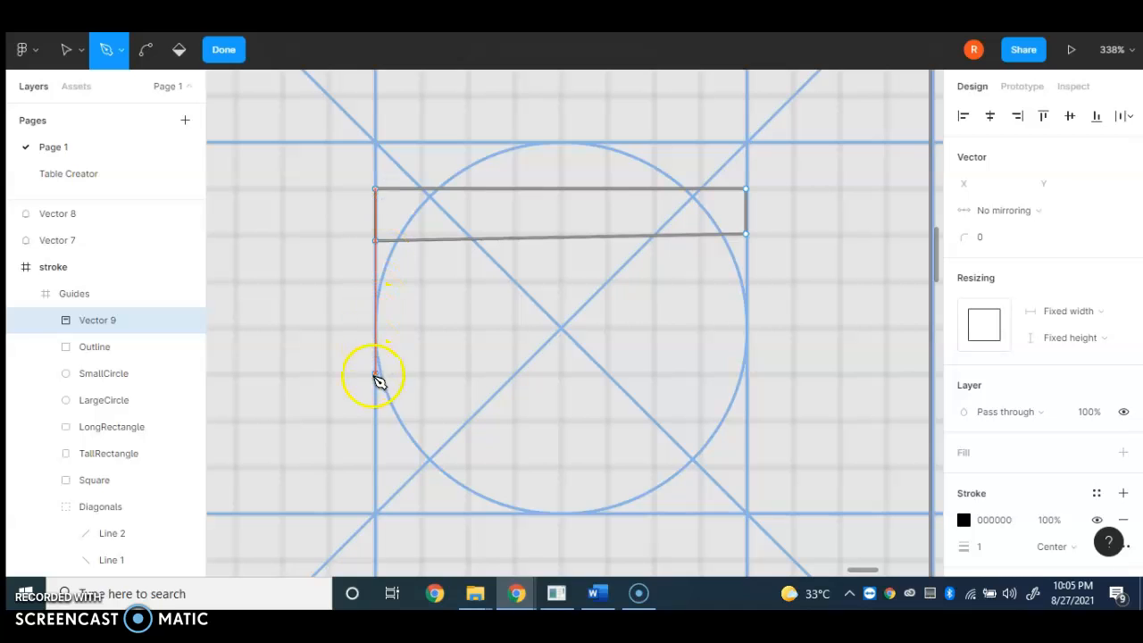
Draw a second narrow closed bar below the first, between Y 231.5 and Y 248, spanning X 132 to X 263.5
{"action": "scroll", "coordinate": [375, 476], "scroll_direction": "down", "scroll_amount": 5}
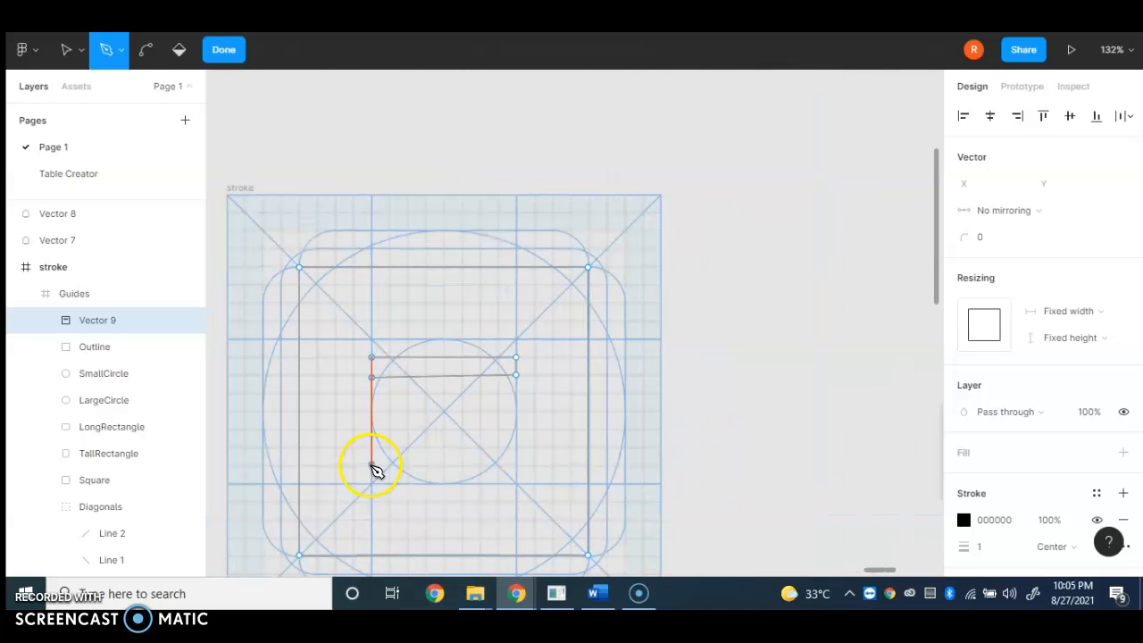
{"action": "scroll", "coordinate": [375, 464], "scroll_direction": "up", "scroll_amount": 3}
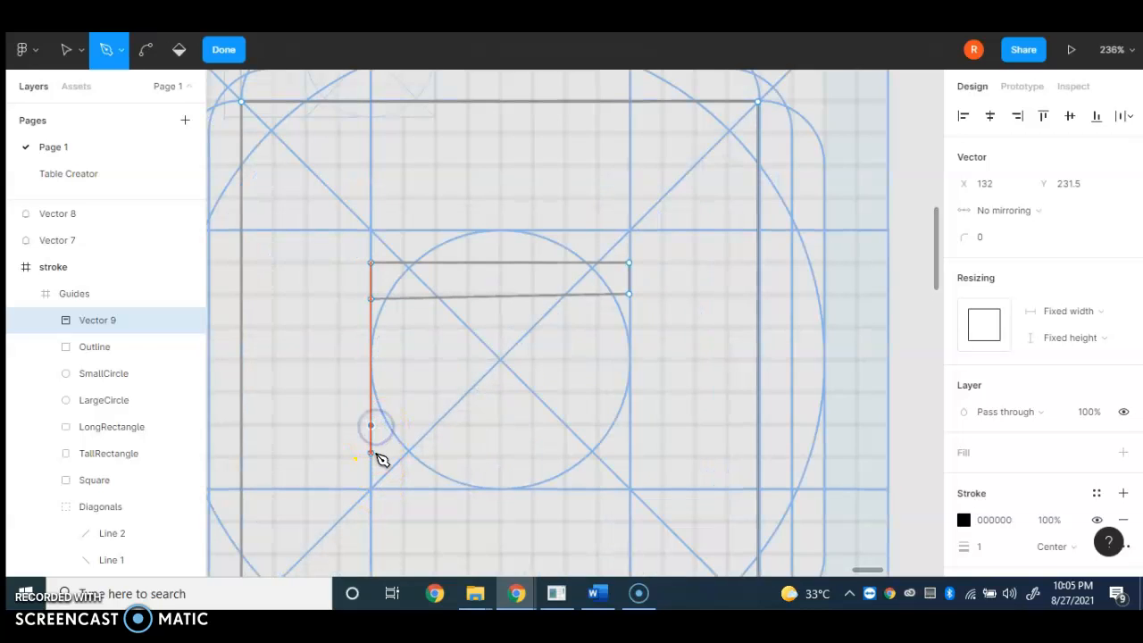
{"action": "left_click", "coordinate": [373, 458]}
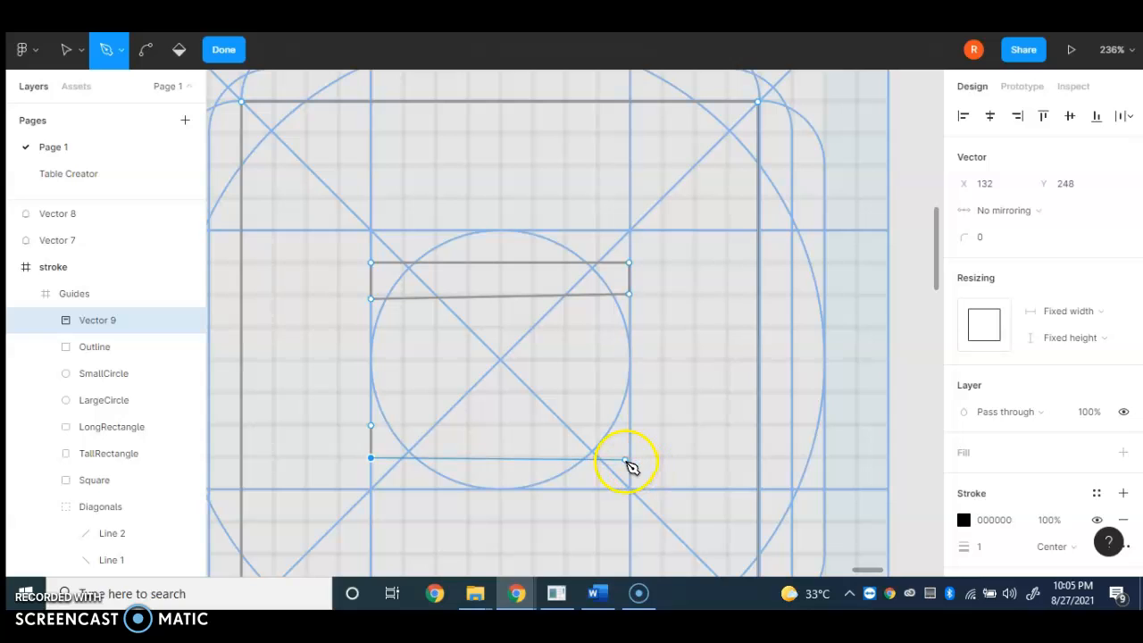
{"action": "left_click", "coordinate": [629, 459]}
{"action": "left_click", "coordinate": [628, 427]}
{"action": "left_click", "coordinate": [374, 425]}
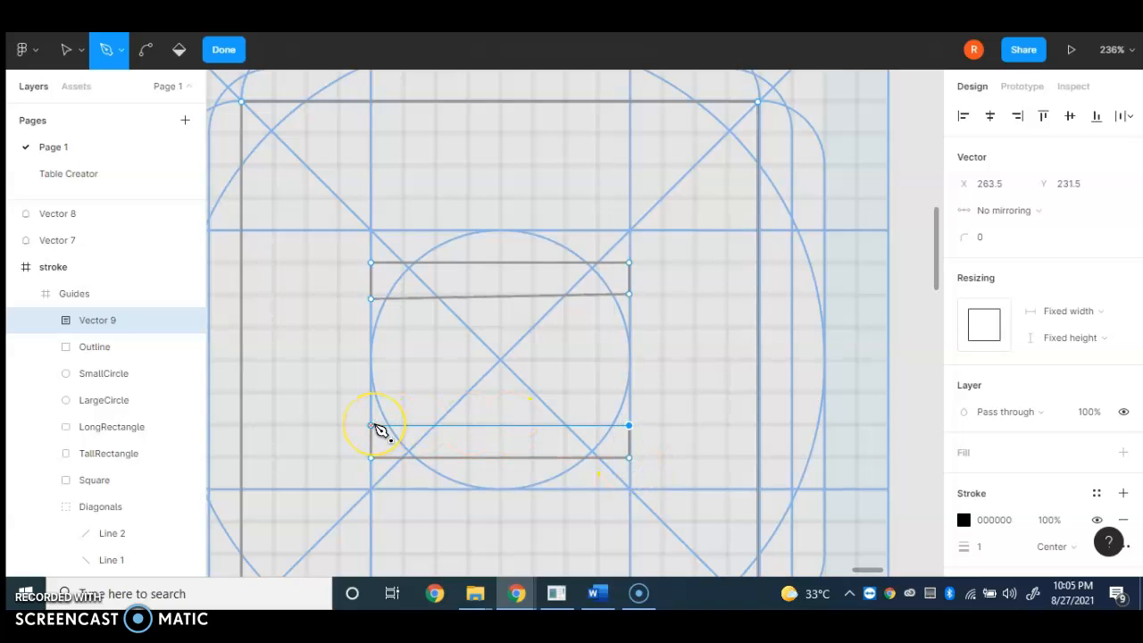
Leave path editing and move the square icon with two bars off the guide grid, below the bell outlines at X 11016, Y 1086
{"action": "scroll", "coordinate": [436, 433], "scroll_direction": "down", "scroll_amount": 5}
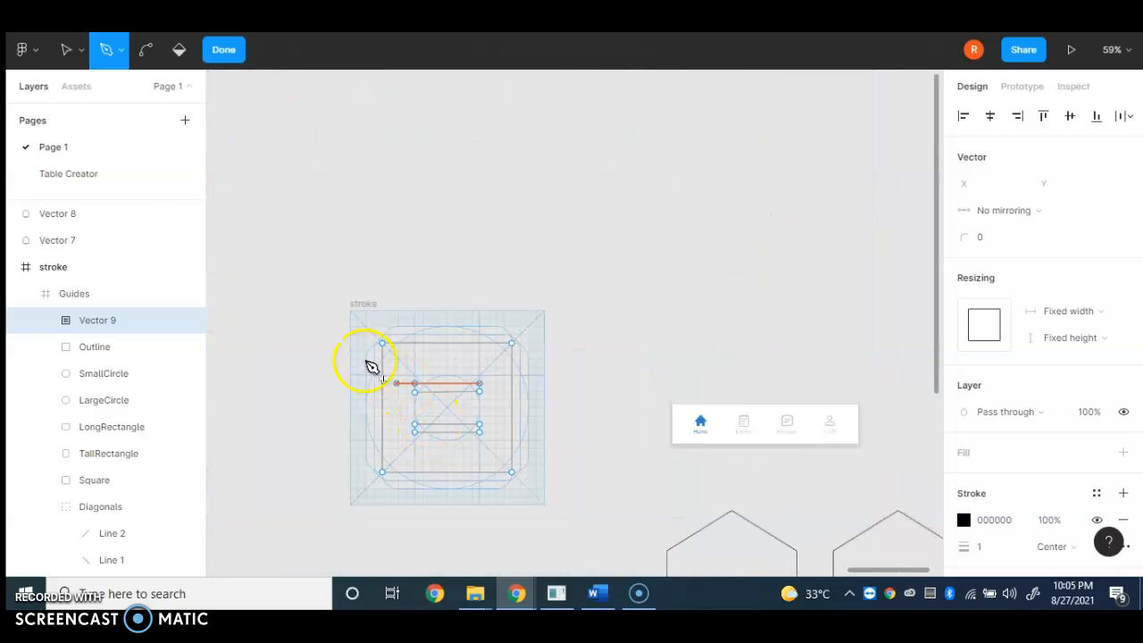
{"action": "left_click", "coordinate": [61, 49]}
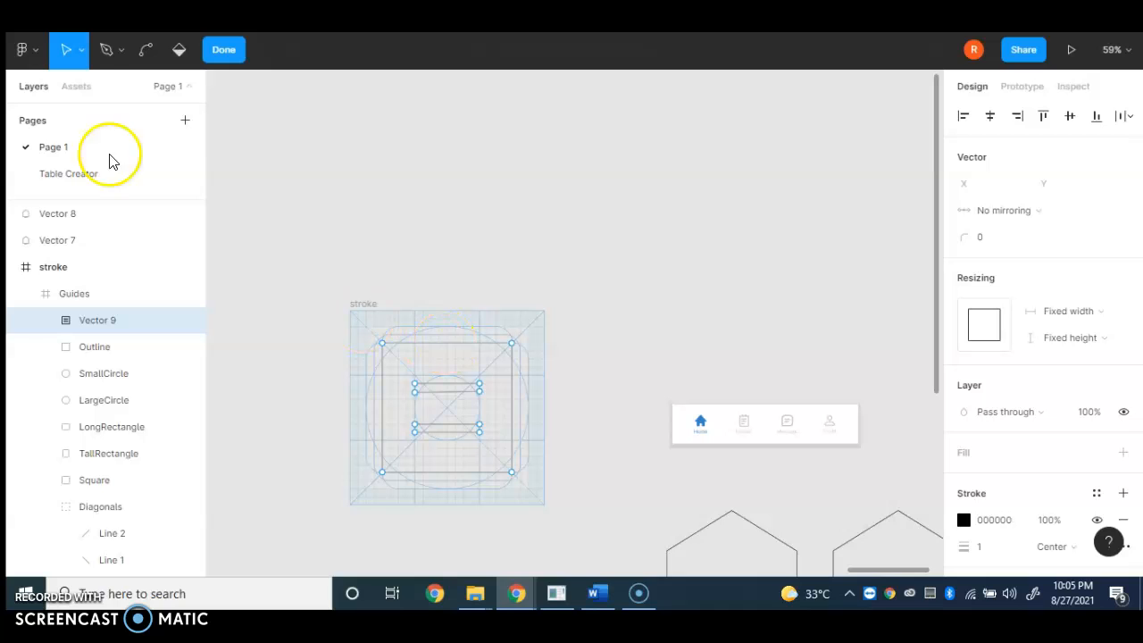
{"action": "left_click", "coordinate": [82, 326]}
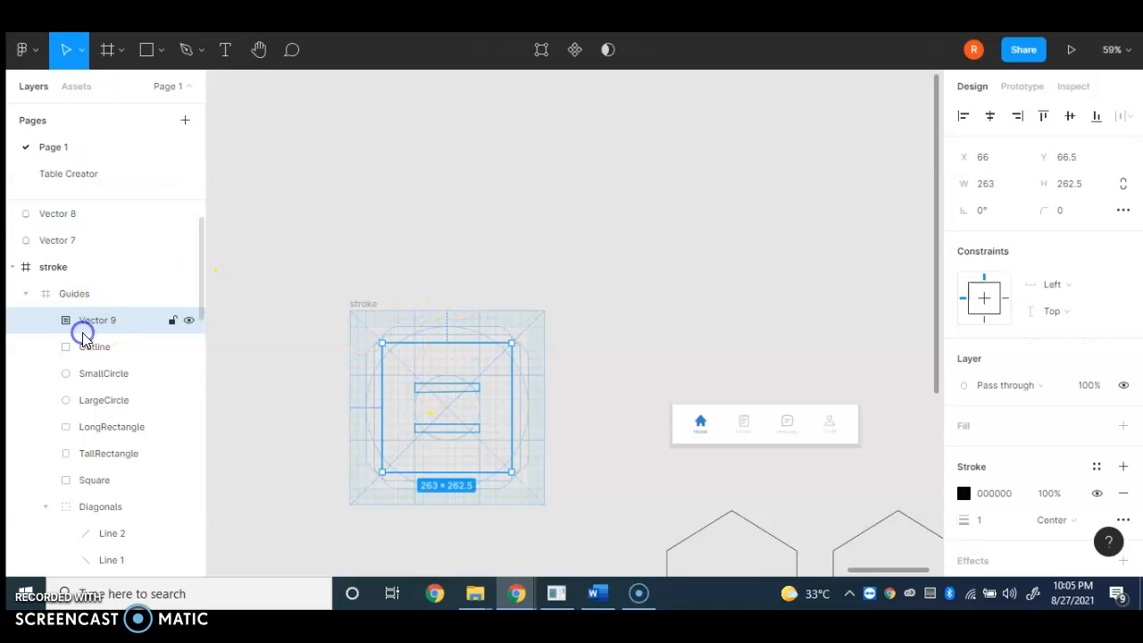
{"action": "mouse_move", "coordinate": [469, 385]}
{"action": "left_mouse_down"}
{"action": "mouse_move", "coordinate": [583, 379]}
{"action": "mouse_move", "coordinate": [465, 585]}
{"action": "mouse_move", "coordinate": [256, 611]}
{"action": "mouse_move", "coordinate": [888, 616]}
{"action": "mouse_move", "coordinate": [1133, 496]}
{"action": "mouse_move", "coordinate": [625, 309]}
{"action": "mouse_move", "coordinate": [500, 301]}
{"action": "mouse_move", "coordinate": [536, 316]}
{"action": "mouse_move", "coordinate": [543, 304]}
{"action": "left_mouse_up"}
{"action": "left_click", "coordinate": [671, 313]}
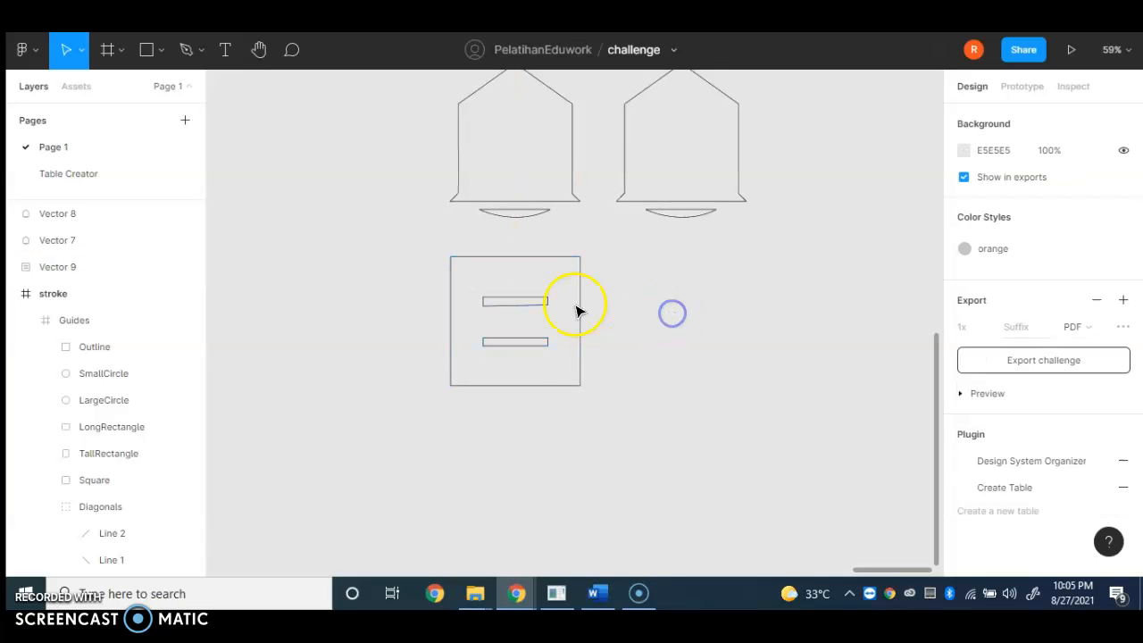
Duplicate the square icon and place the copy beside the original at X 11354, Y 1086
{"action": "left_click", "coordinate": [543, 258]}
{"action": "key", "text": "ctrl+v"}
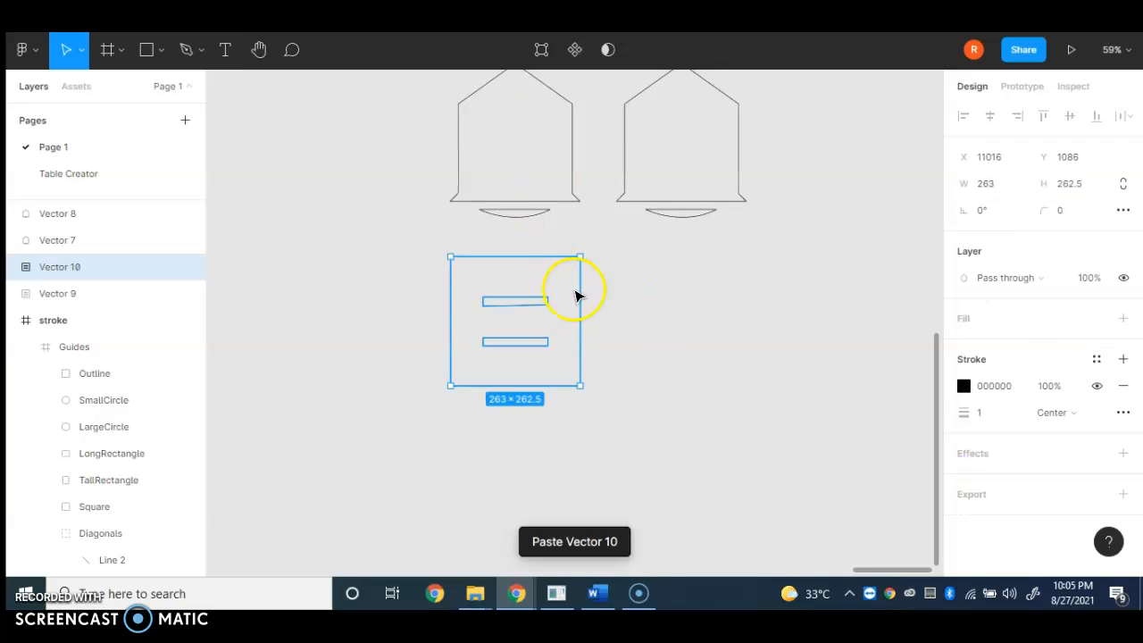
{"action": "mouse_move", "coordinate": [542, 309]}
{"action": "left_mouse_down"}
{"action": "mouse_move", "coordinate": [724, 298]}
{"action": "mouse_move", "coordinate": [708, 304]}
{"action": "left_mouse_up"}
Start a Pen path at X 132.5, Y 199 on the small guide circle and curve it to the circle's top at X 198.5, Y 132
{"action": "scroll", "coordinate": [747, 306], "scroll_direction": "down", "scroll_amount": 5}
{"action": "scroll", "coordinate": [617, 206], "scroll_direction": "up", "scroll_amount": 1}
{"action": "scroll", "coordinate": [621, 251], "scroll_direction": "up", "scroll_amount": 2}
{"action": "scroll", "coordinate": [625, 282], "scroll_direction": "up", "scroll_amount": 8}
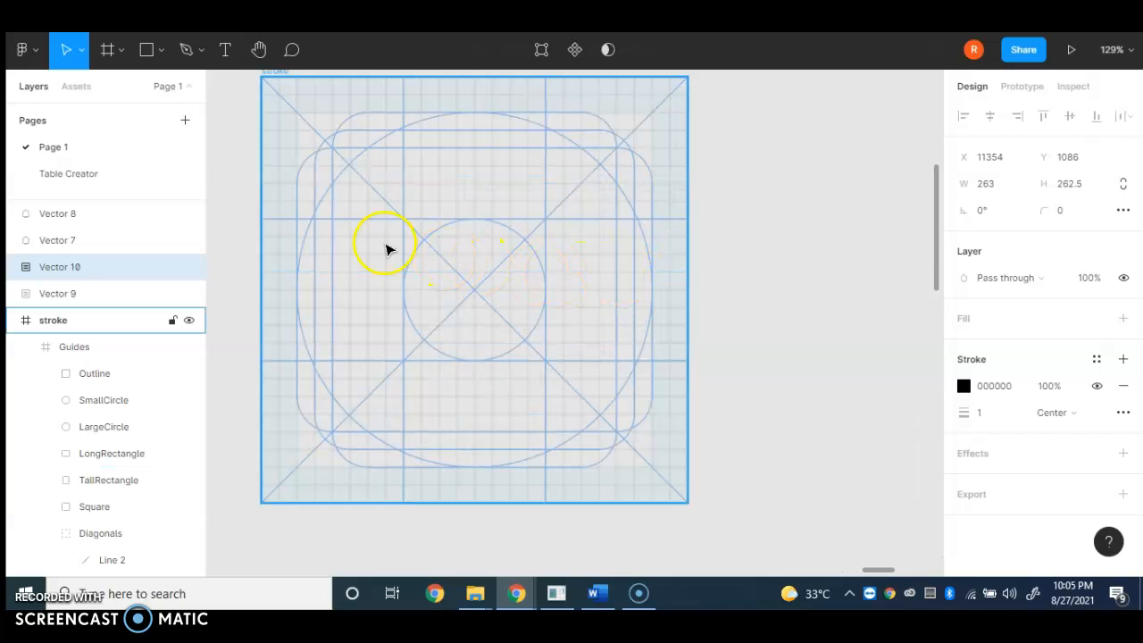
{"action": "left_click", "coordinate": [189, 50]}
{"action": "scroll", "coordinate": [470, 270], "scroll_direction": "up", "scroll_amount": 3}
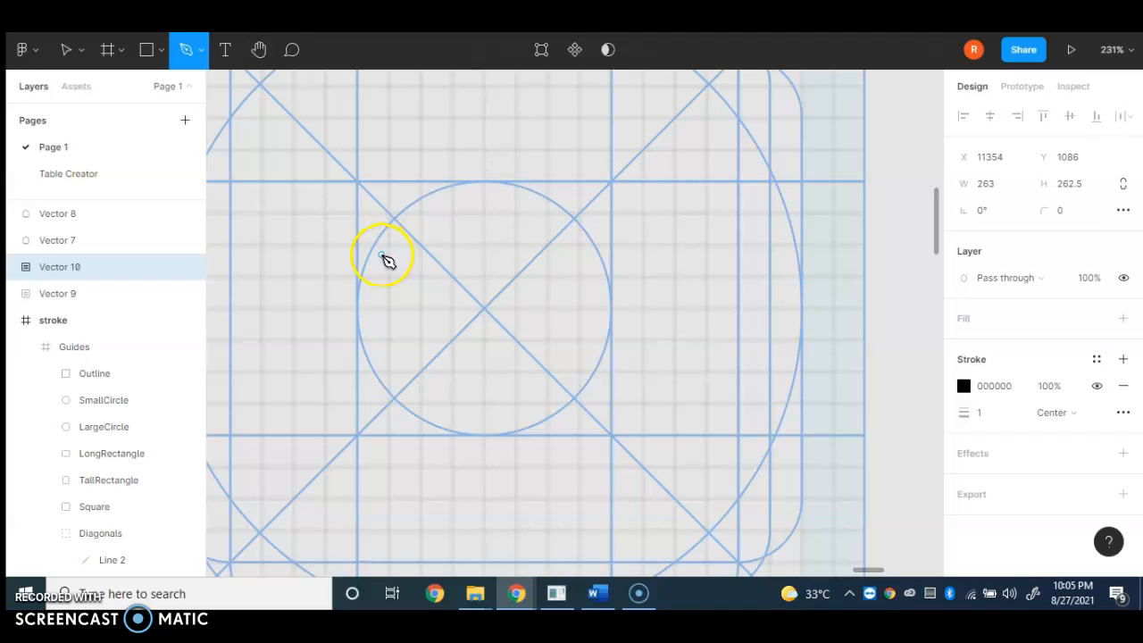
{"action": "scroll", "coordinate": [366, 299], "scroll_direction": "up", "scroll_amount": 3}
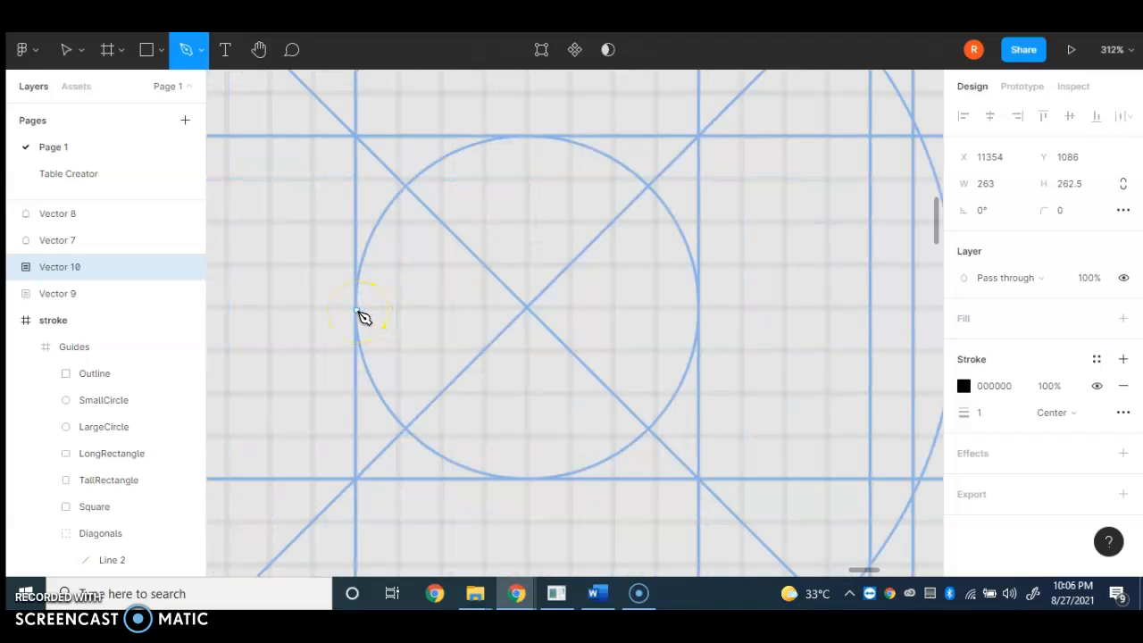
{"action": "left_click", "coordinate": [356, 310]}
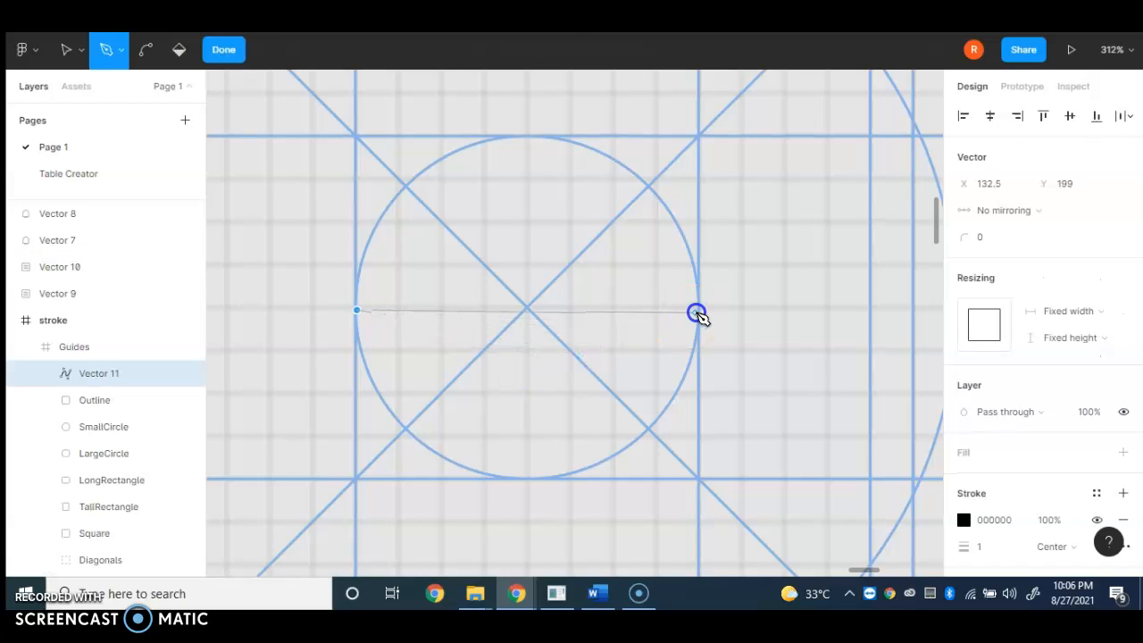
{"action": "key", "text": "Escape"}
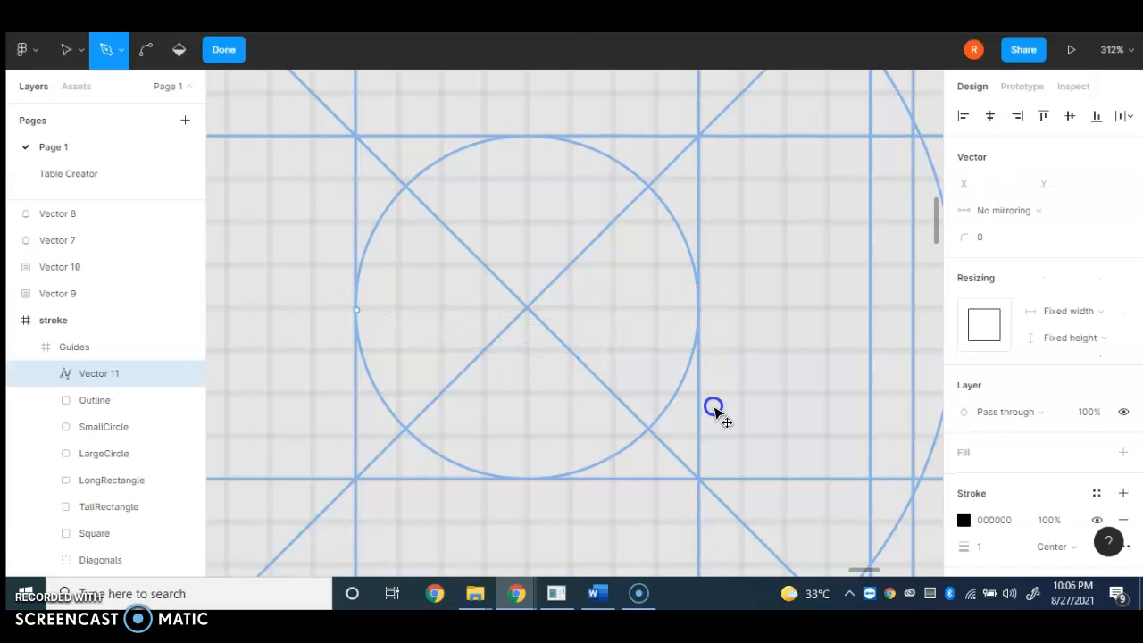
{"action": "left_click", "coordinate": [673, 330]}
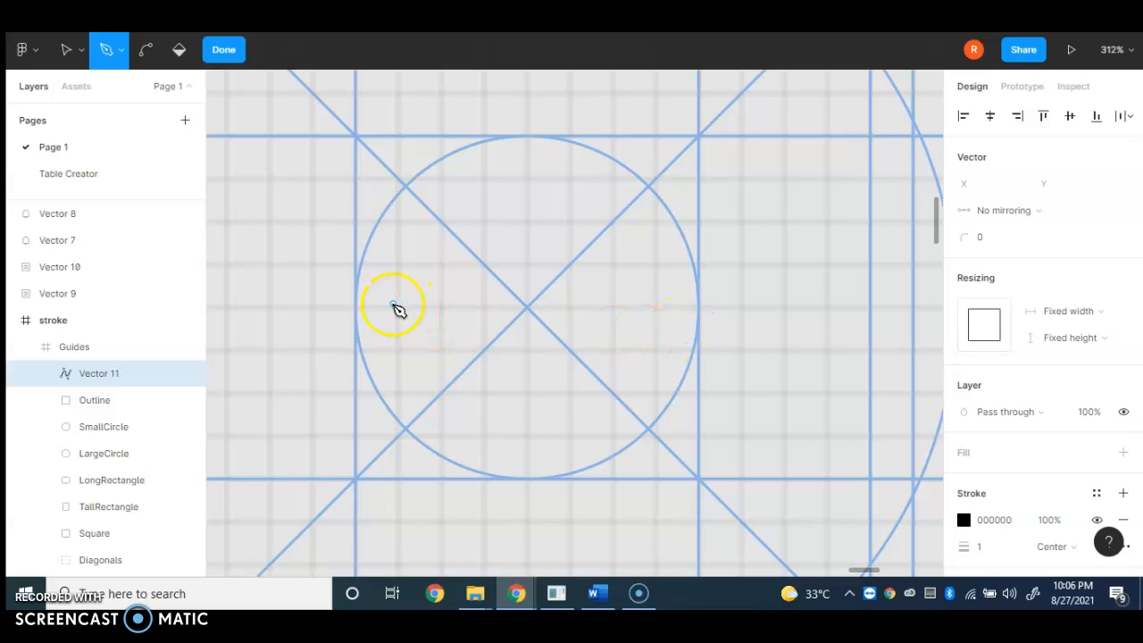
{"action": "left_click", "coordinate": [356, 311]}
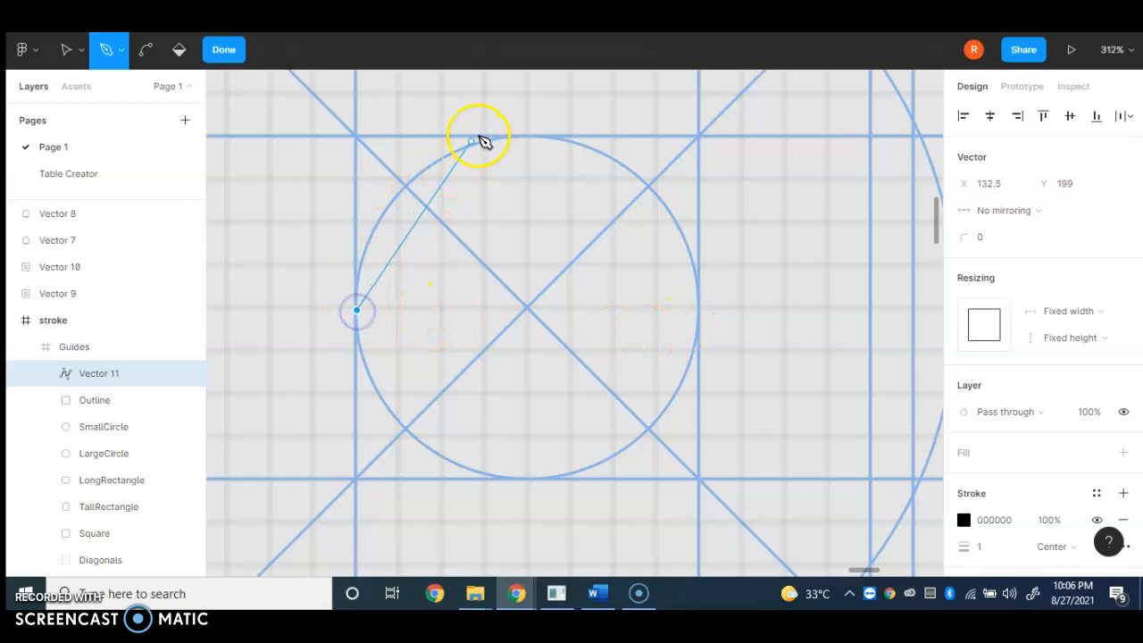
{"action": "left_click_drag", "start_coordinate": [531, 139], "coordinate": [699, 126]}
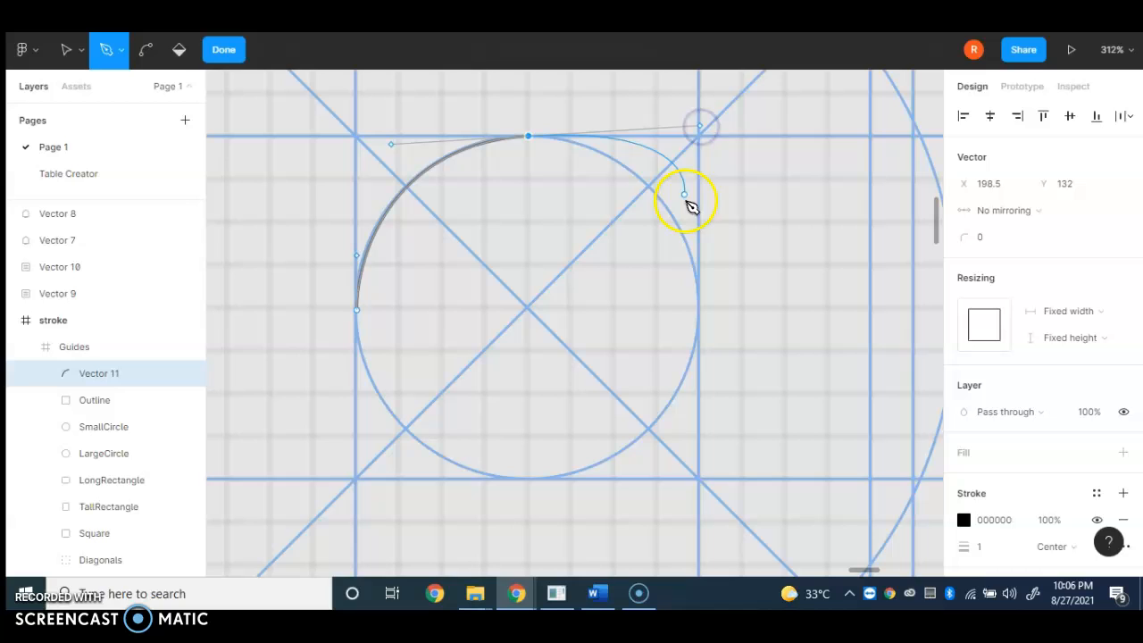
{"action": "left_click", "coordinate": [699, 312]}
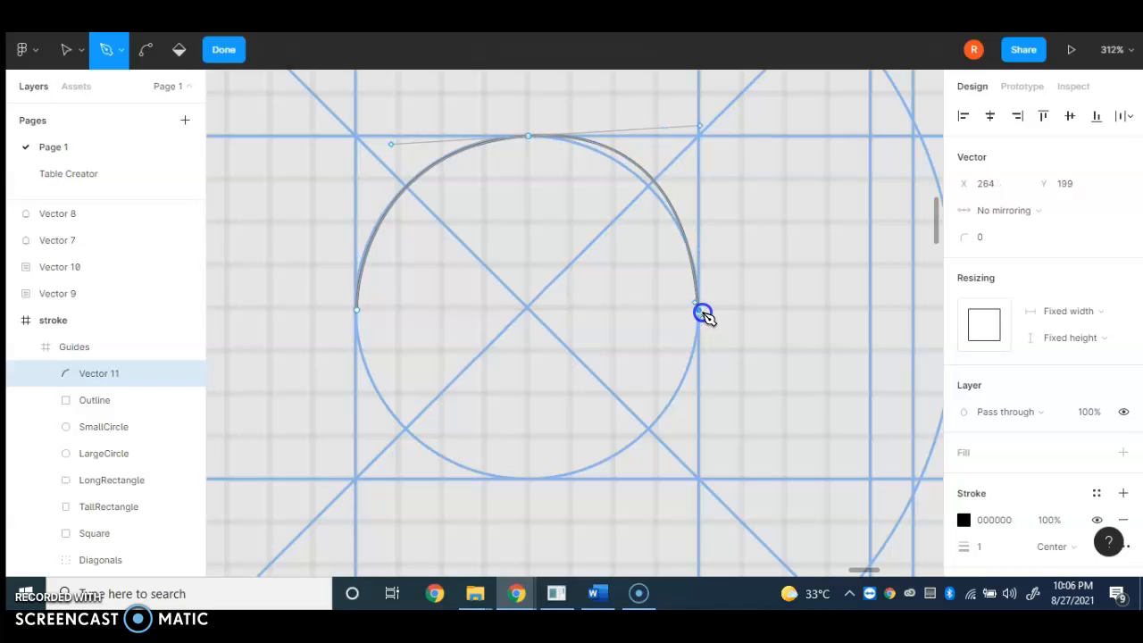
{"action": "left_click_drag", "start_coordinate": [705, 309], "coordinate": [690, 252]}
{"action": "key", "text": "ctrl+z"}
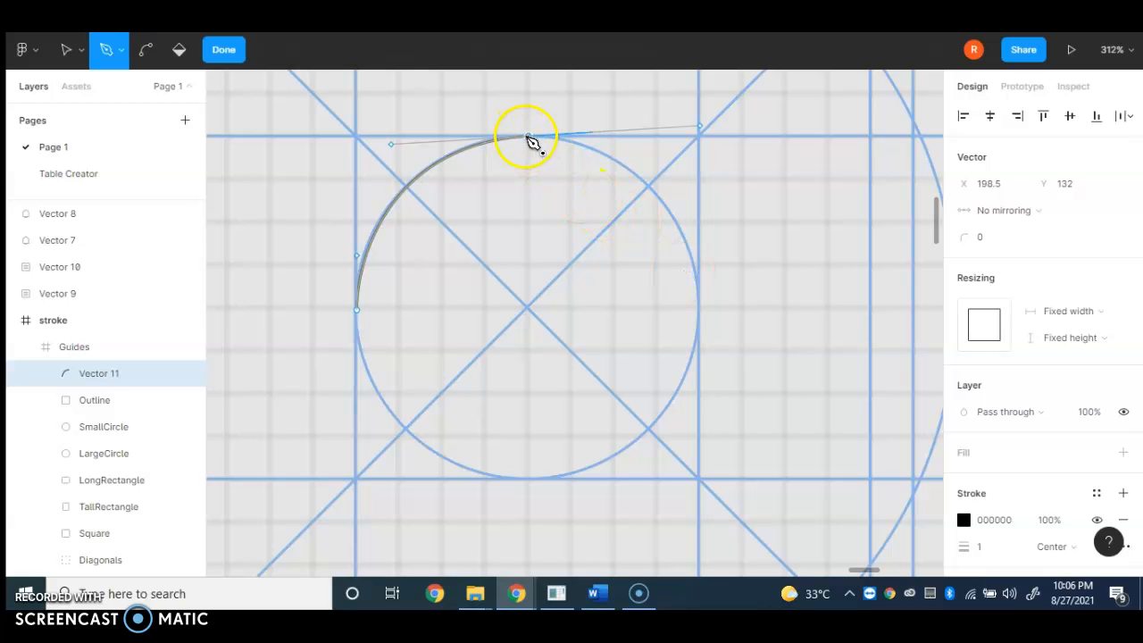
Continue the curve along the small guide circle through its right point and its bottom at X 198.5, Y 264, closing at the starting point
{"action": "left_click_drag", "start_coordinate": [699, 315], "coordinate": [711, 489]}
{"action": "left_click", "coordinate": [700, 313]}
{"action": "left_click_drag", "start_coordinate": [528, 480], "coordinate": [364, 485]}
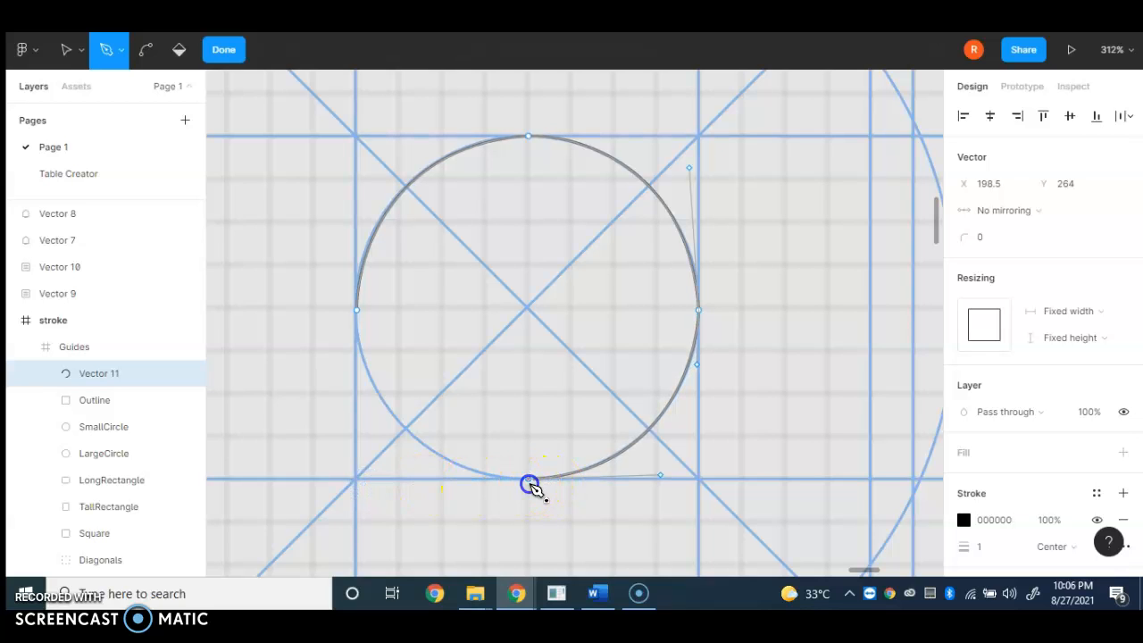
{"action": "left_click", "coordinate": [353, 304]}
{"action": "left_click_drag", "start_coordinate": [352, 304], "coordinate": [343, 140]}
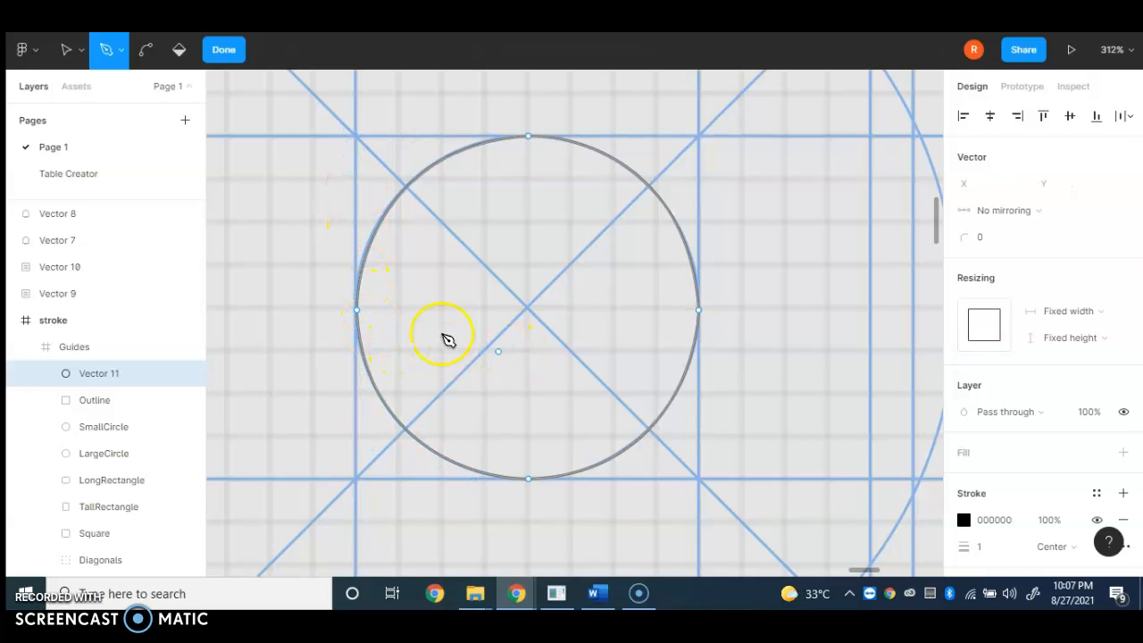
Leave path editing, select the drawn circle and move it straight up to Y 32.99 within the guide grid
{"action": "scroll", "coordinate": [438, 332], "scroll_direction": "down", "scroll_amount": 5}
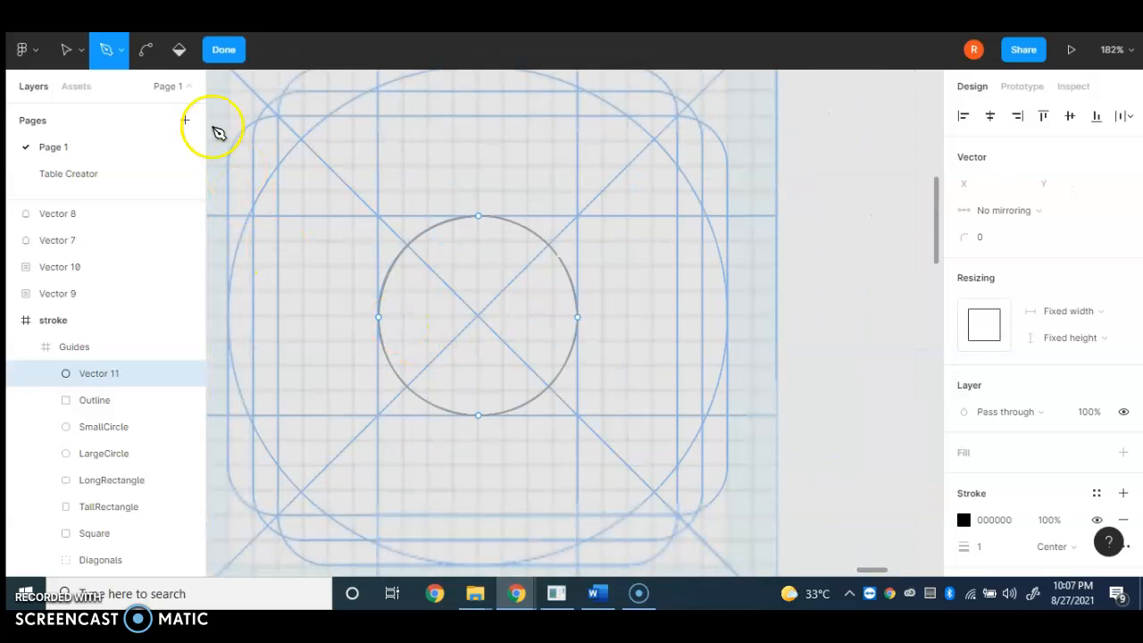
{"action": "left_click", "coordinate": [69, 50]}
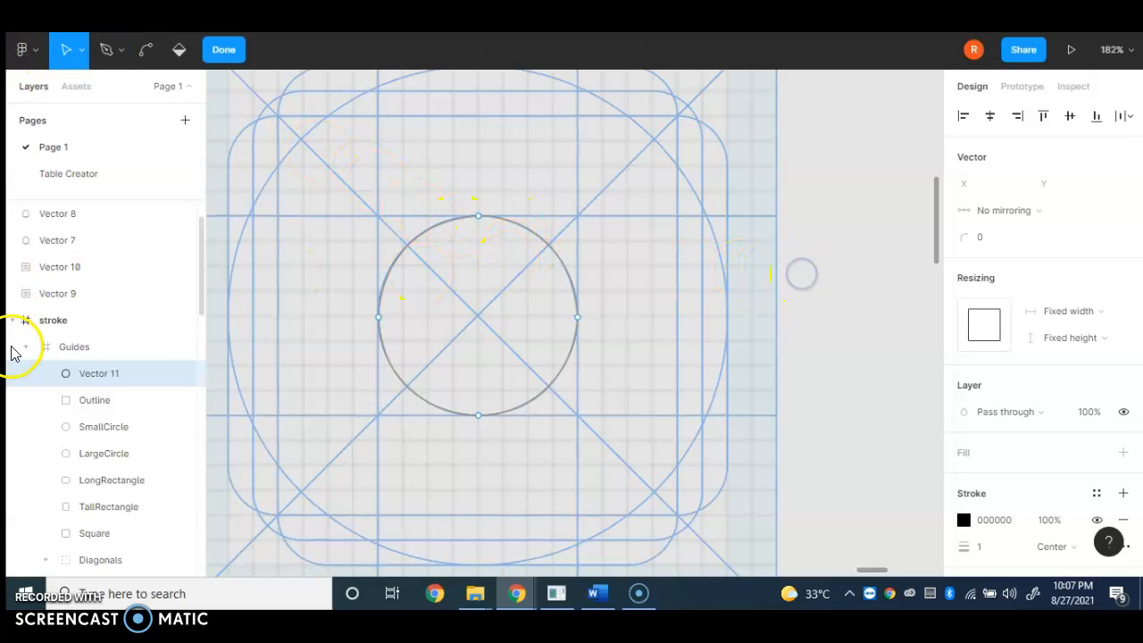
{"action": "left_click", "coordinate": [88, 349]}
{"action": "left_click", "coordinate": [98, 376]}
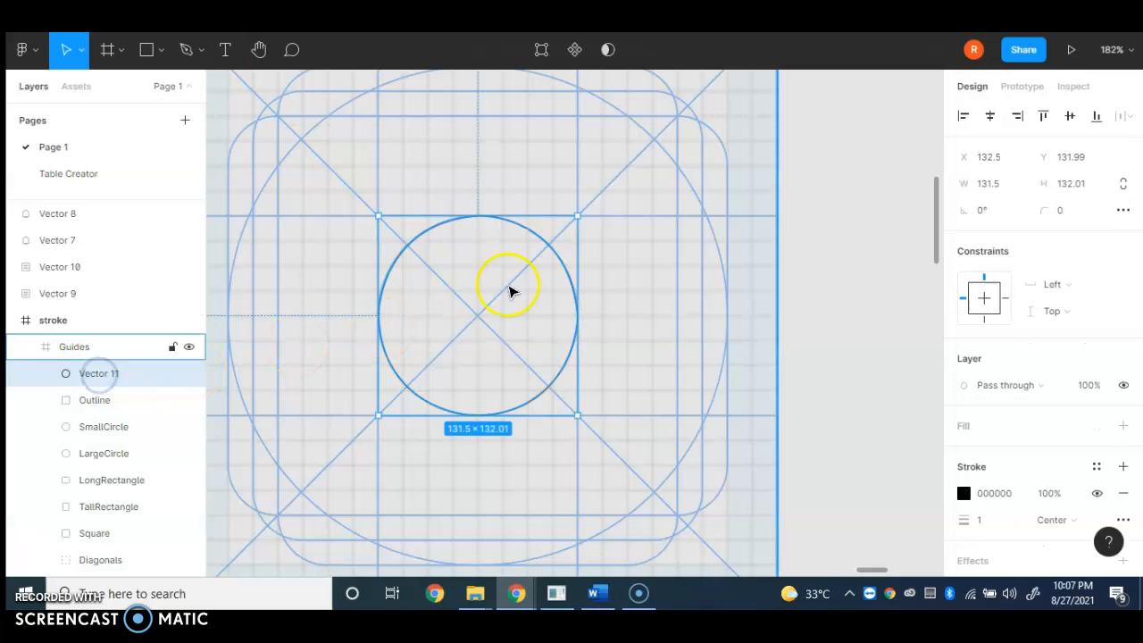
{"action": "key", "text": "Up"}
{"action": "key", "text": "Up"}
{"action": "key", "text": "Up"}
{"action": "key", "text": "Up"}
{"action": "key", "text": "Up"}
{"action": "key", "text": "Up"}
{"action": "key", "text": "Up"}
{"action": "key", "text": "Up"}
{"action": "key", "text": "Up"}
{"action": "key", "text": "Up"}
{"action": "key", "text": "Up"}
{"action": "key", "text": "Up"}
{"action": "key", "text": "Up"}
{"action": "key", "text": "Up"}
{"action": "key", "text": "Up"}
{"action": "key", "text": "Up"}
{"action": "key", "text": "Up"}
{"action": "key", "text": "Up"}
{"action": "key", "text": "Up"}
{"action": "key", "text": "Up"}
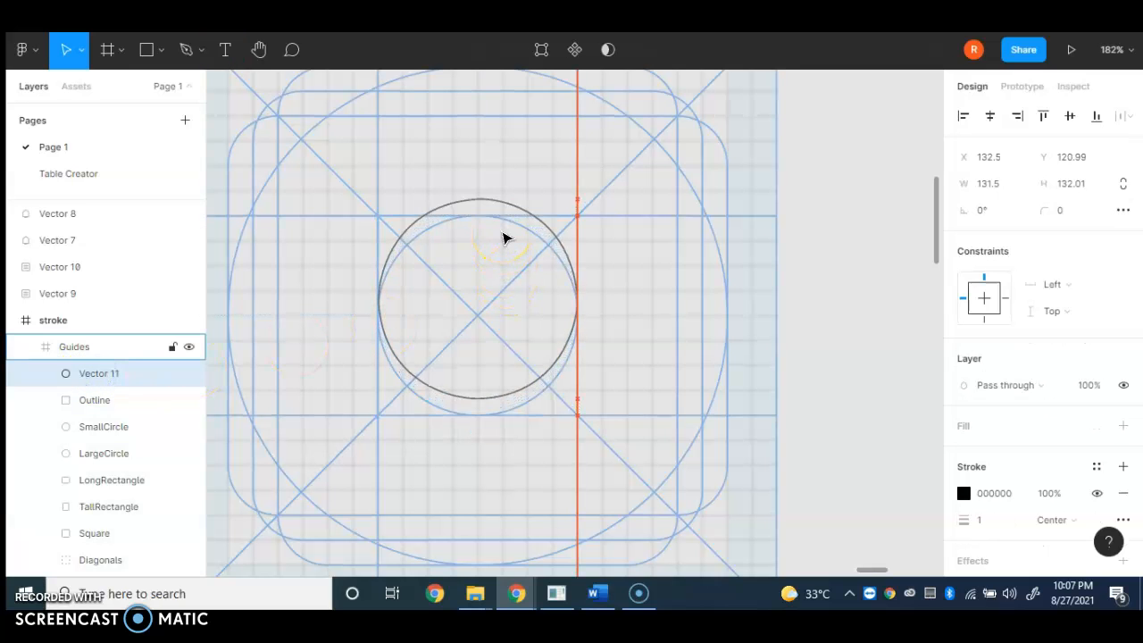
{"action": "key", "text": "Up"}
{"action": "key", "text": "Up"}
{"action": "key", "text": "Up"}
{"action": "key", "text": "Up"}
{"action": "key", "text": "Up"}
{"action": "key", "text": "Up"}
{"action": "key", "text": "Up"}
{"action": "key", "text": "Up"}
{"action": "key", "text": "Up"}
{"action": "key", "text": "Up"}
{"action": "key", "text": "Up"}
{"action": "key", "text": "Up"}
{"action": "key", "text": "Up"}
{"action": "key", "text": "Up"}
{"action": "key", "text": "Up"}
{"action": "key", "text": "Up"}
{"action": "key", "text": "Up"}
{"action": "key", "text": "Up"}
{"action": "key", "text": "Up"}
{"action": "key", "text": "Up"}
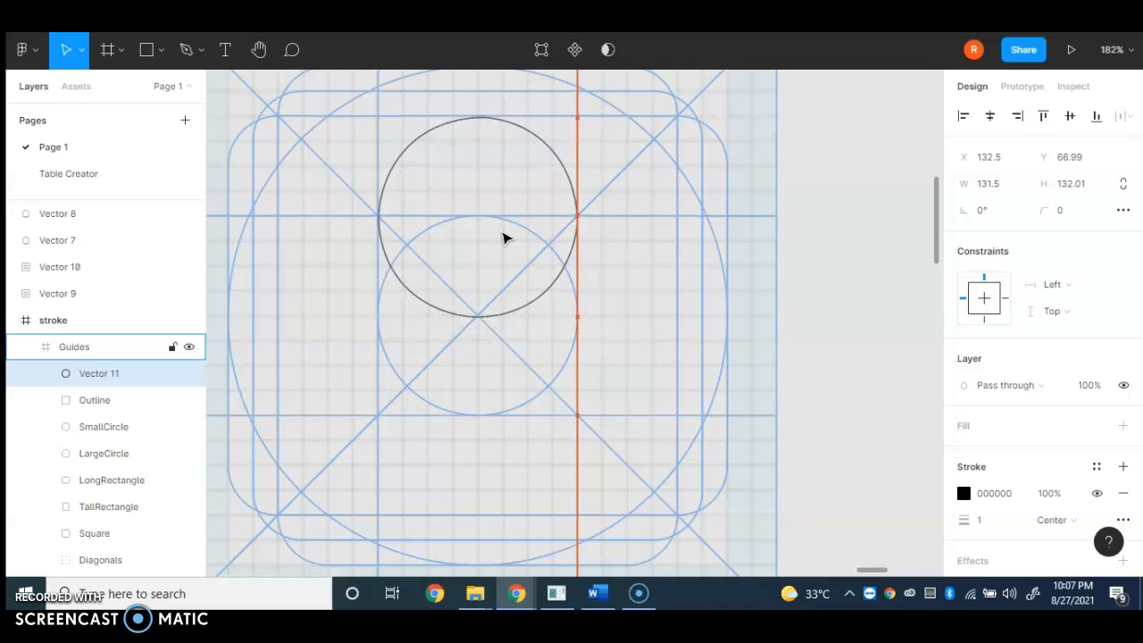
{"action": "key", "text": "Up"}
{"action": "key", "text": "Up"}
{"action": "key", "text": "Up"}
{"action": "key", "text": "Up"}
{"action": "key", "text": "Up"}
{"action": "key", "text": "Up"}
{"action": "key", "text": "Up"}
{"action": "key", "text": "Up"}
{"action": "key", "text": "Up"}
{"action": "key", "text": "Up"}
{"action": "key", "text": "Up"}
{"action": "key", "text": "Up"}
{"action": "key", "text": "Up"}
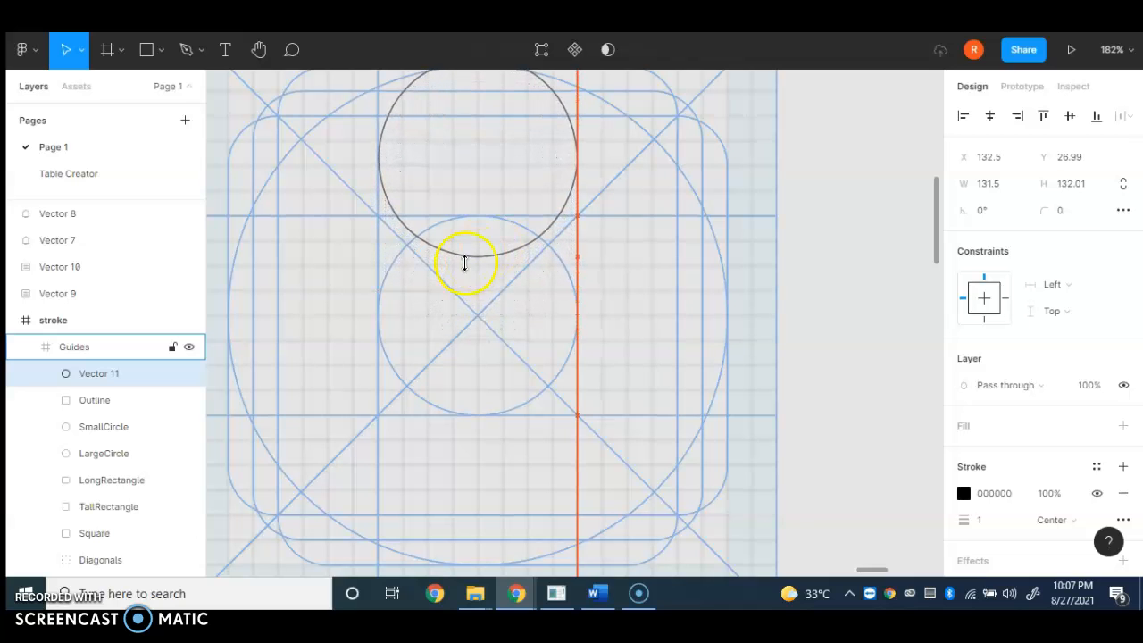
{"action": "scroll", "coordinate": [493, 309], "scroll_direction": "up", "scroll_amount": 1}
{"action": "key", "text": "Down"}
{"action": "key", "text": "Down"}
{"action": "key", "text": "Down"}
{"action": "key", "text": "Down"}
{"action": "key", "text": "Down"}
{"action": "key", "text": "Down"}
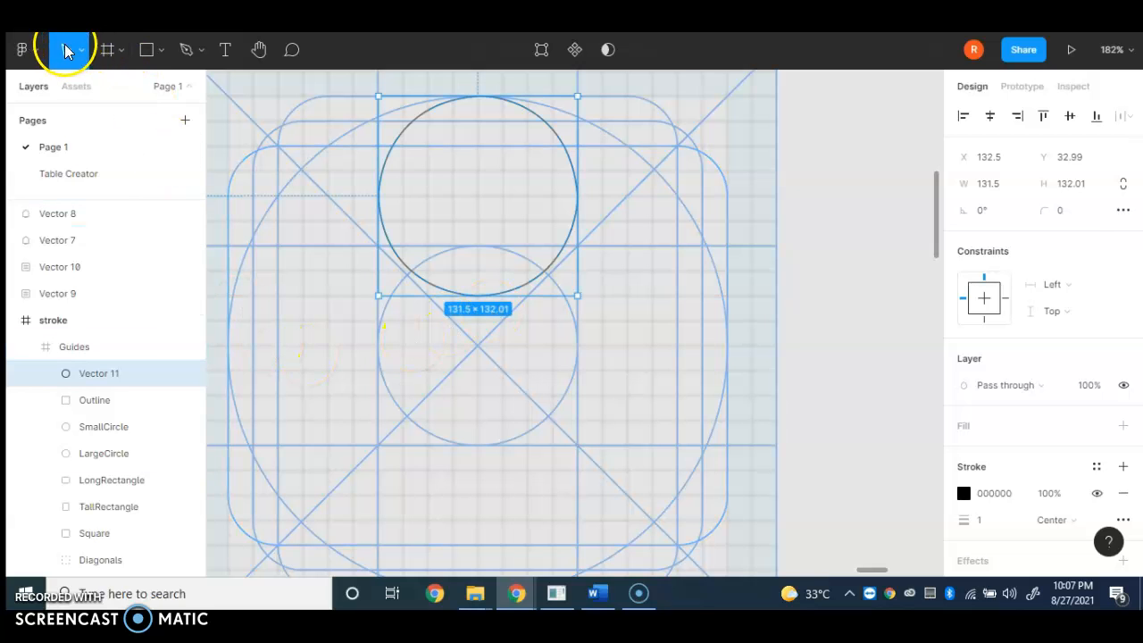
Start a Pen path at the square guide's lower-left corner and draw a straight bottom edge to X 329.5, Y 330.5
{"action": "left_click", "coordinate": [183, 51]}
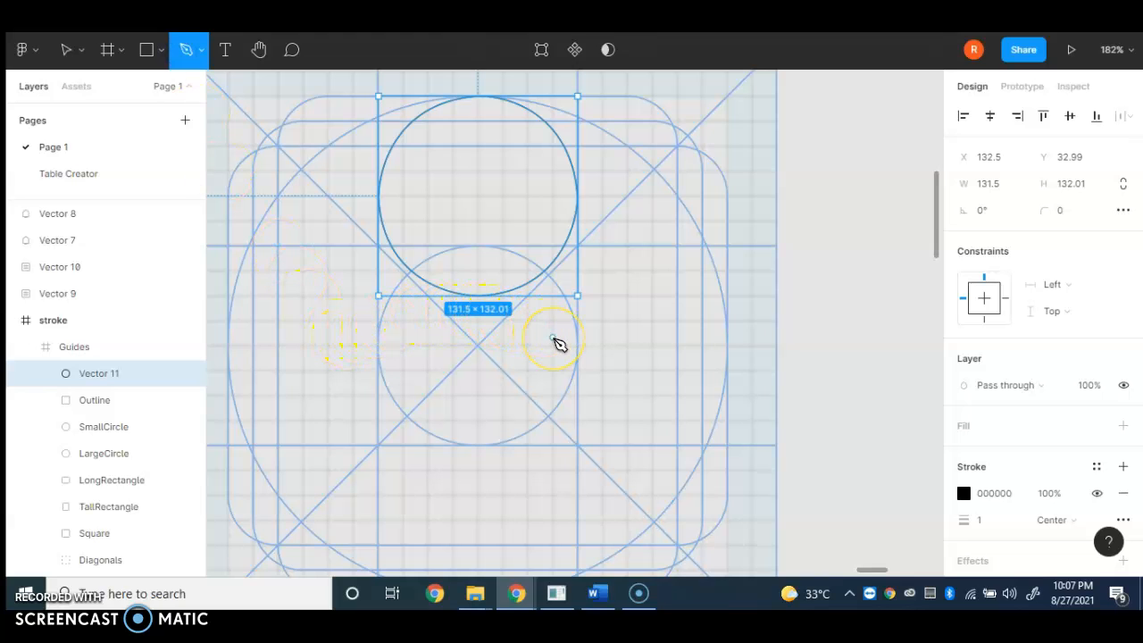
{"action": "scroll", "coordinate": [348, 342], "scroll_direction": "down", "scroll_amount": 5}
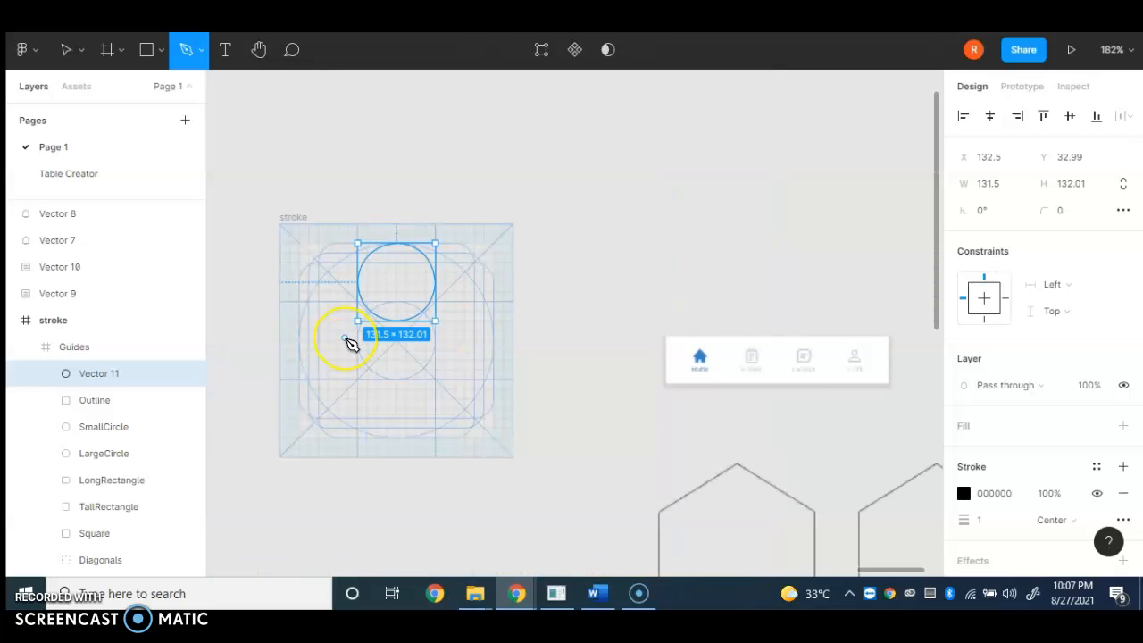
{"action": "scroll", "coordinate": [348, 342], "scroll_direction": "up", "scroll_amount": 3}
{"action": "left_click", "coordinate": [354, 357]}
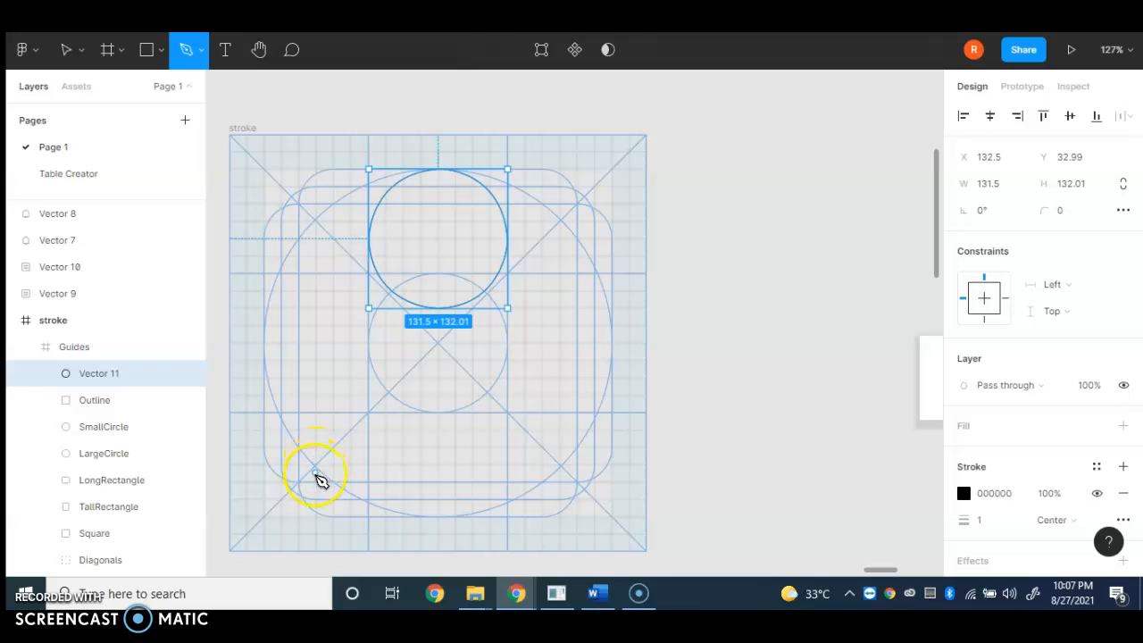
{"action": "scroll", "coordinate": [317, 482], "scroll_direction": "up", "scroll_amount": 4}
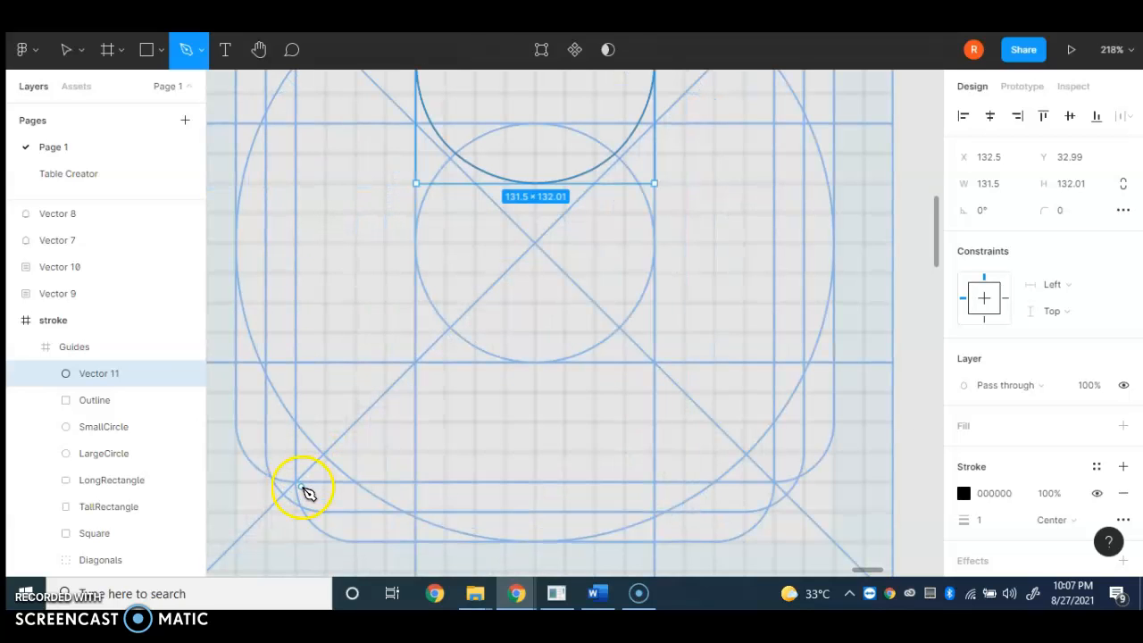
{"action": "left_click", "coordinate": [298, 483]}
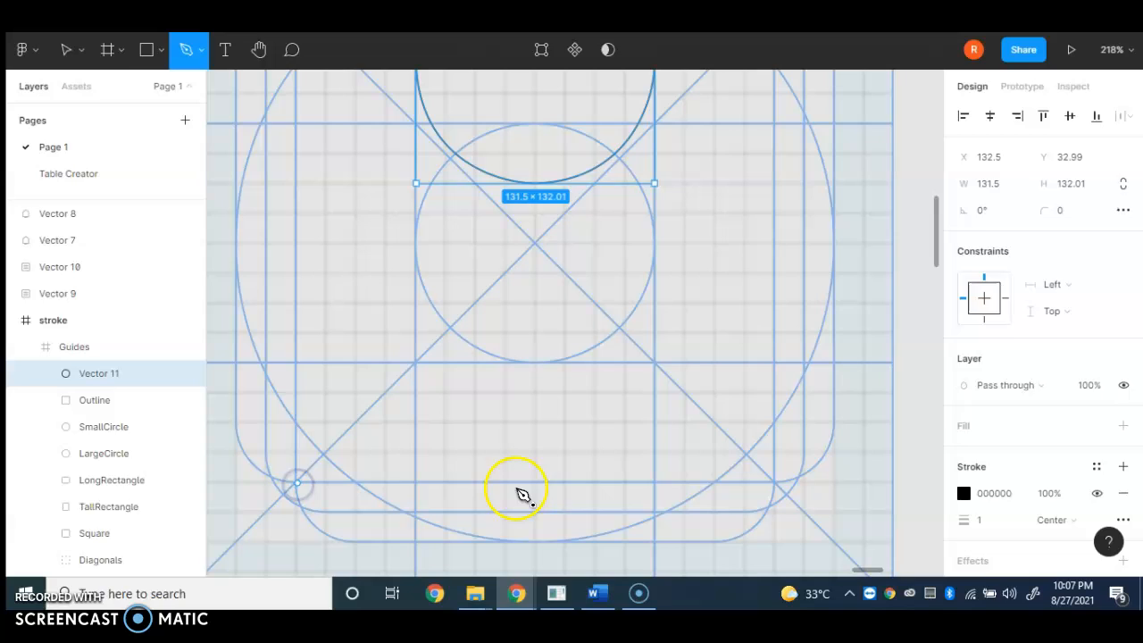
{"action": "left_click", "coordinate": [773, 482]}
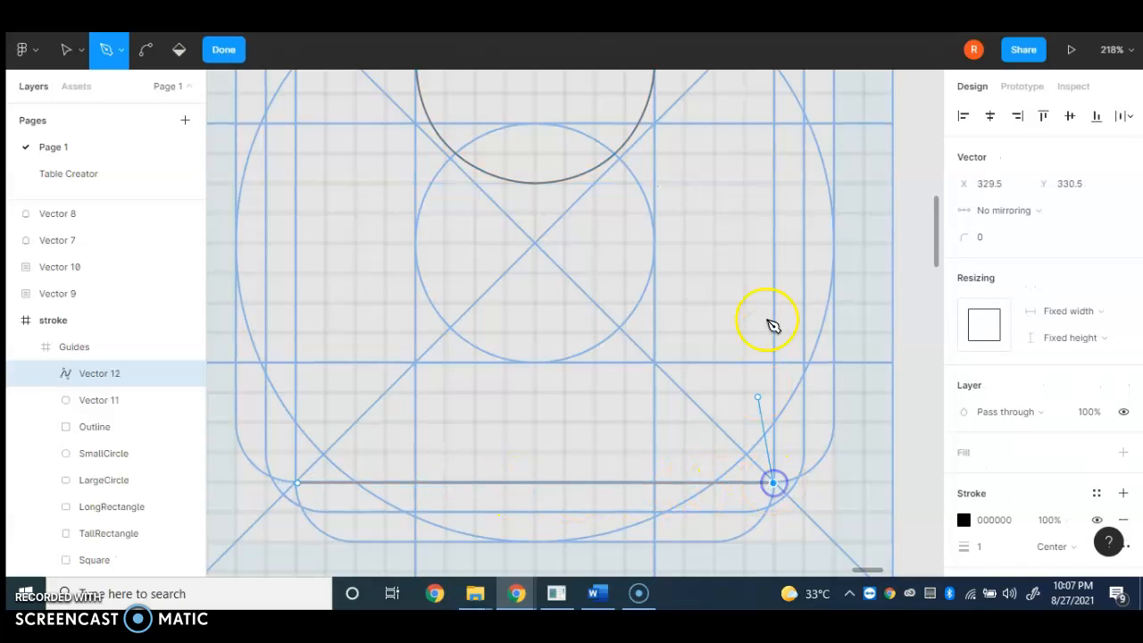
Continue the path straight up to Y 183, across to X 67, and close it at the starting corner as a rectangle
{"action": "left_click", "coordinate": [778, 254]}
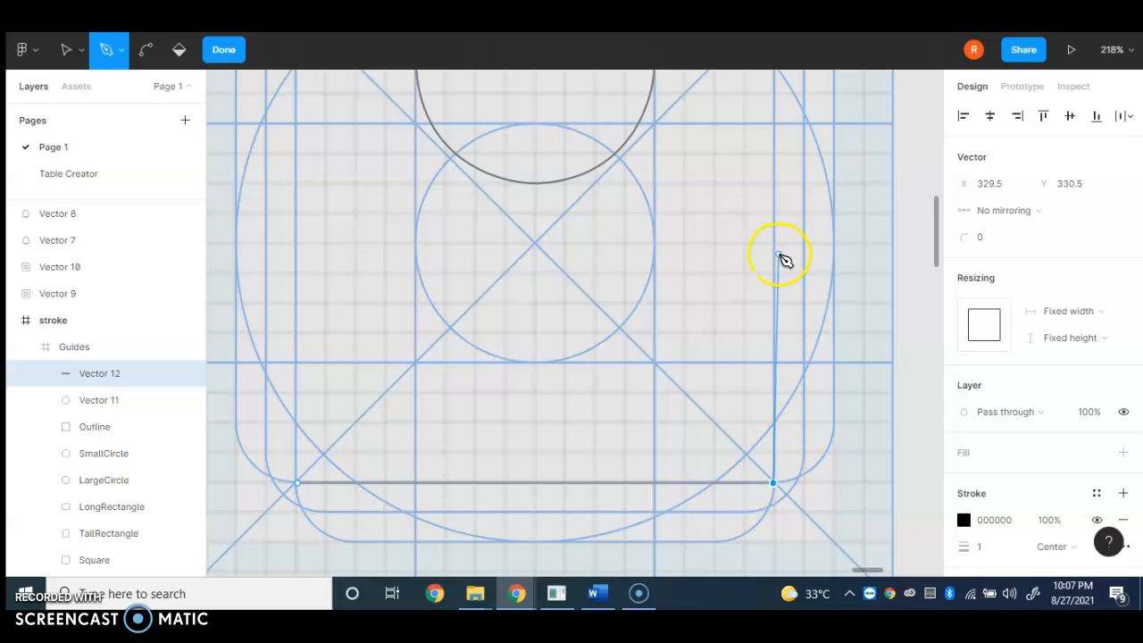
{"action": "left_click", "coordinate": [773, 217]}
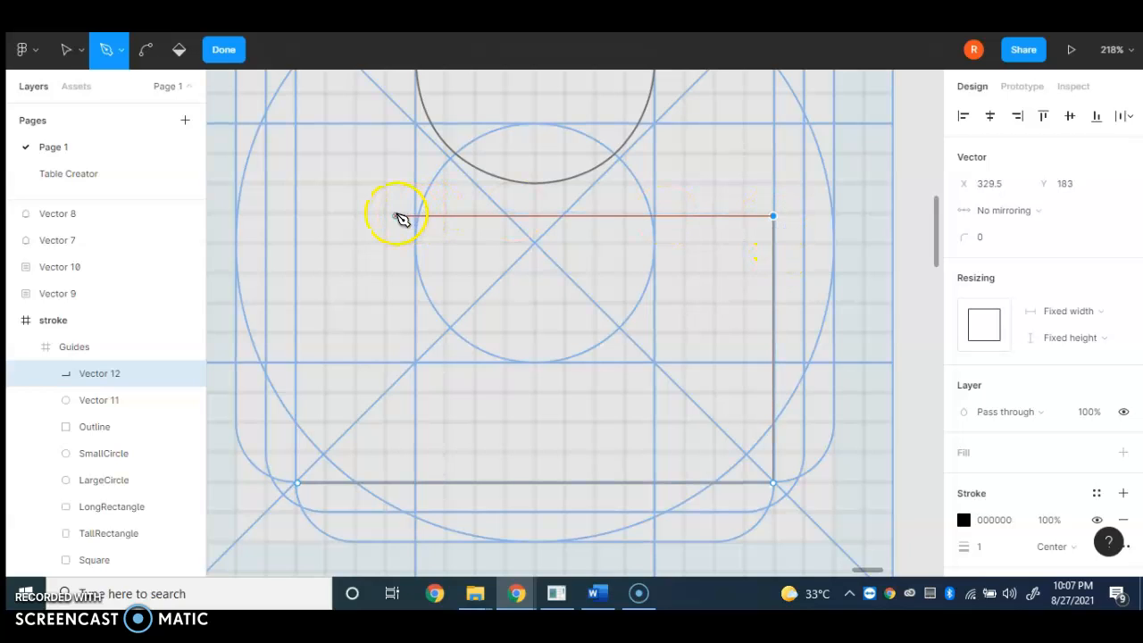
{"action": "left_click", "coordinate": [300, 215]}
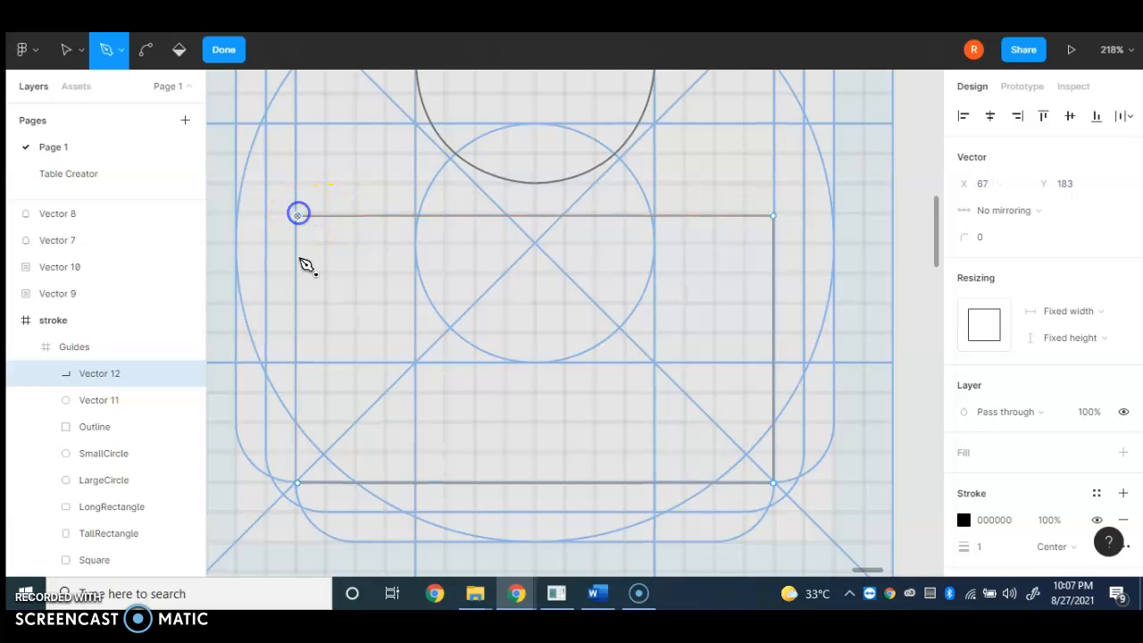
{"action": "left_click", "coordinate": [298, 483]}
Leave path editing, select the circle and rectangle together, and move them out of the guide frame to below the square icons
{"action": "scroll", "coordinate": [272, 255], "scroll_direction": "down", "scroll_amount": 5}
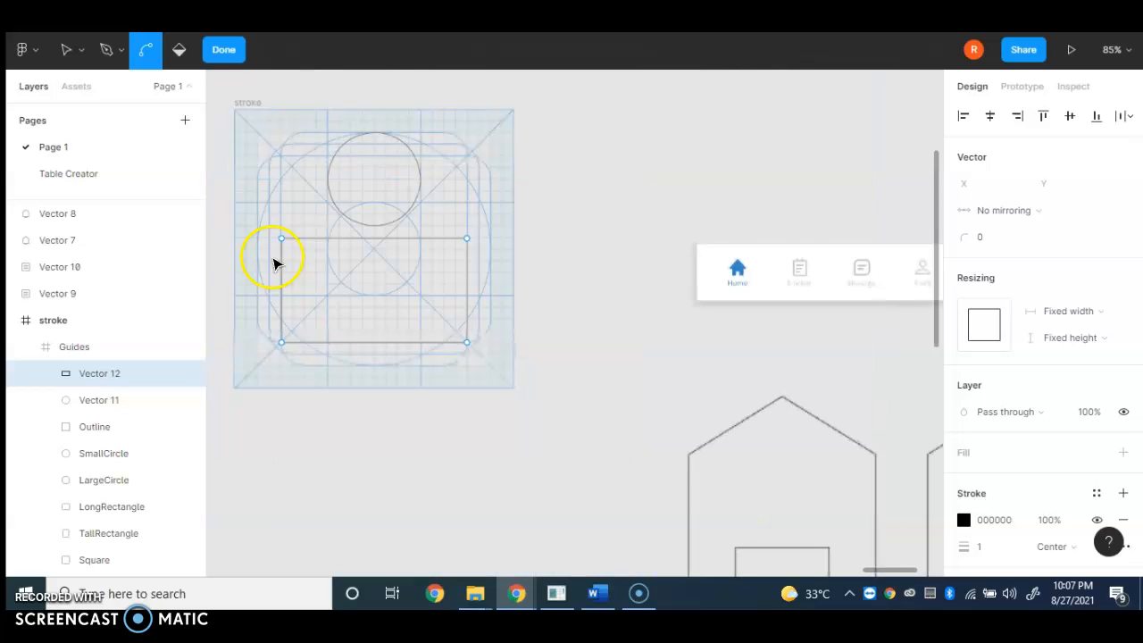
{"action": "scroll", "coordinate": [274, 263], "scroll_direction": "down", "scroll_amount": 2}
{"action": "left_click", "coordinate": [66, 49]}
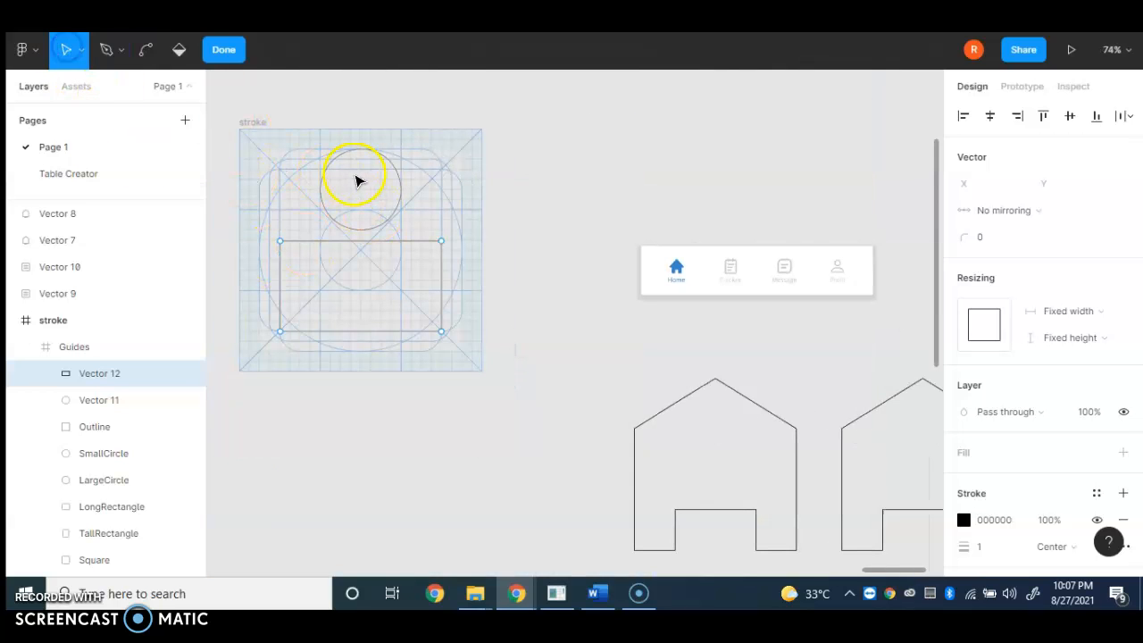
{"action": "left_click", "coordinate": [127, 407]}
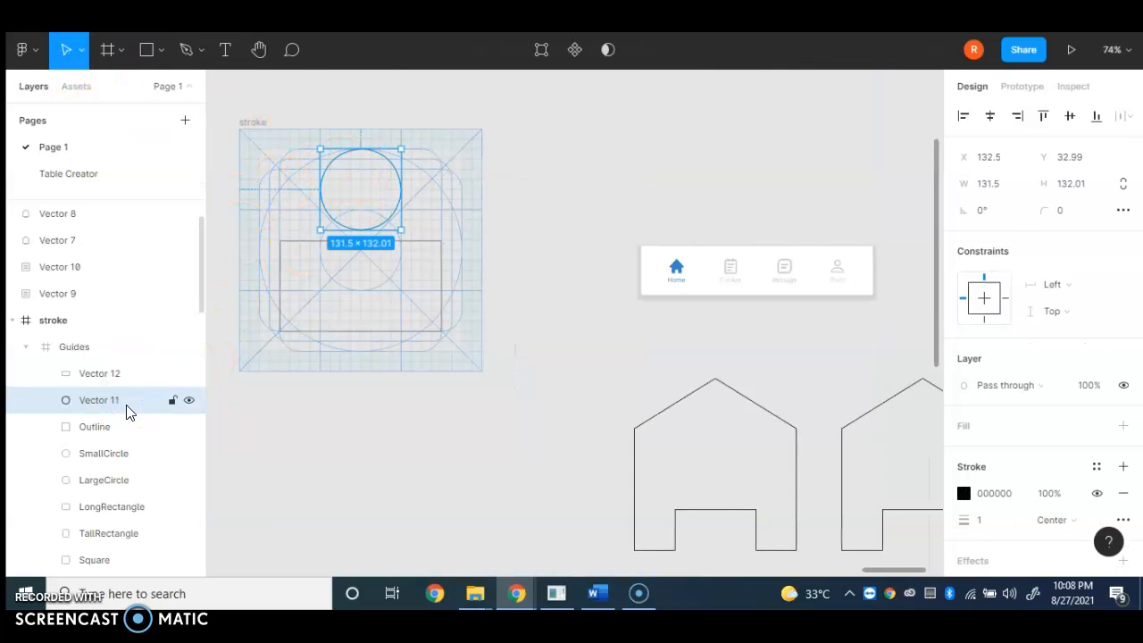
{"action": "left_click", "coordinate": [111, 378], "text": "shift"}
{"action": "mouse_move", "coordinate": [400, 256]}
{"action": "left_mouse_down"}
{"action": "mouse_move", "coordinate": [439, 385]}
{"action": "mouse_move", "coordinate": [378, 551]}
{"action": "mouse_move", "coordinate": [301, 607]}
{"action": "mouse_move", "coordinate": [1092, 541]}
{"action": "mouse_move", "coordinate": [553, 450]}
{"action": "mouse_move", "coordinate": [425, 444]}
{"action": "mouse_move", "coordinate": [466, 444]}
{"action": "left_mouse_up"}
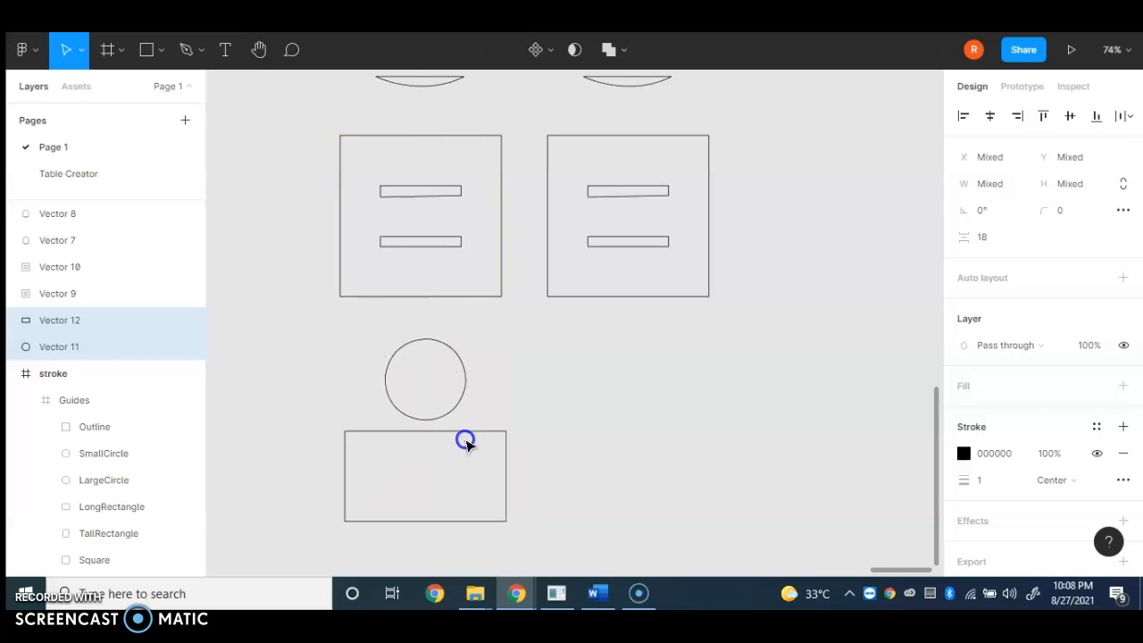
Duplicate the circle-and-rectangle profile icon, place the copy level beside the original, and clear the selection
{"action": "scroll", "coordinate": [449, 488], "scroll_direction": "up", "scroll_amount": 2}
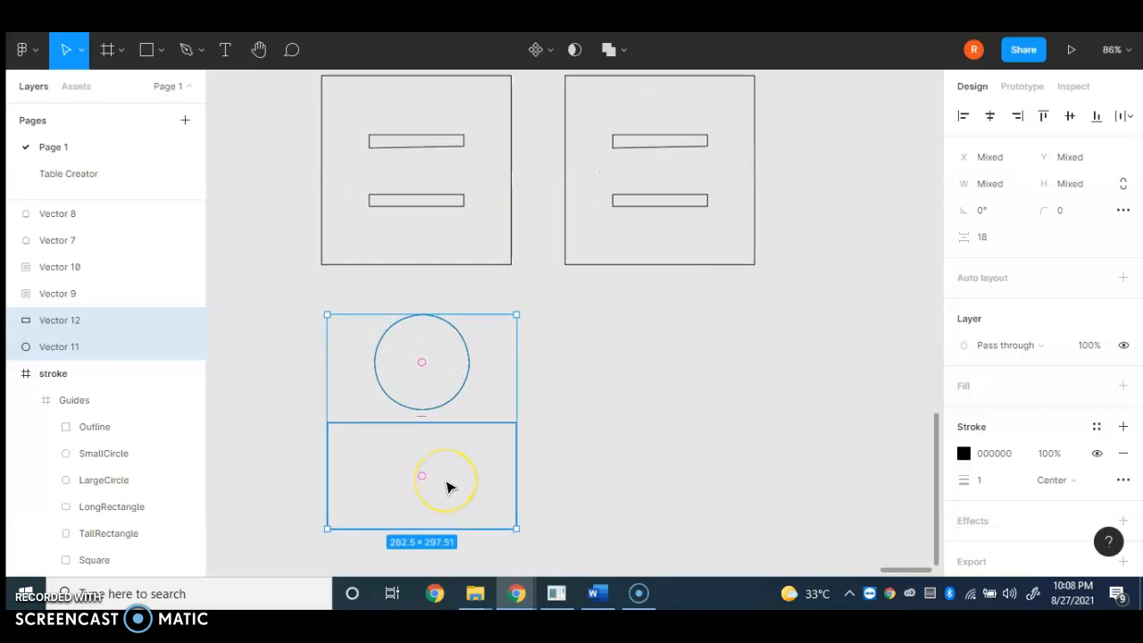
{"action": "key", "text": "ctrl+v"}
{"action": "left_click_drag", "start_coordinate": [446, 474], "coordinate": [707, 474]}
{"action": "left_click", "coordinate": [859, 347]}
{"action": "scroll", "coordinate": [855, 349], "scroll_direction": "down", "scroll_amount": 2}
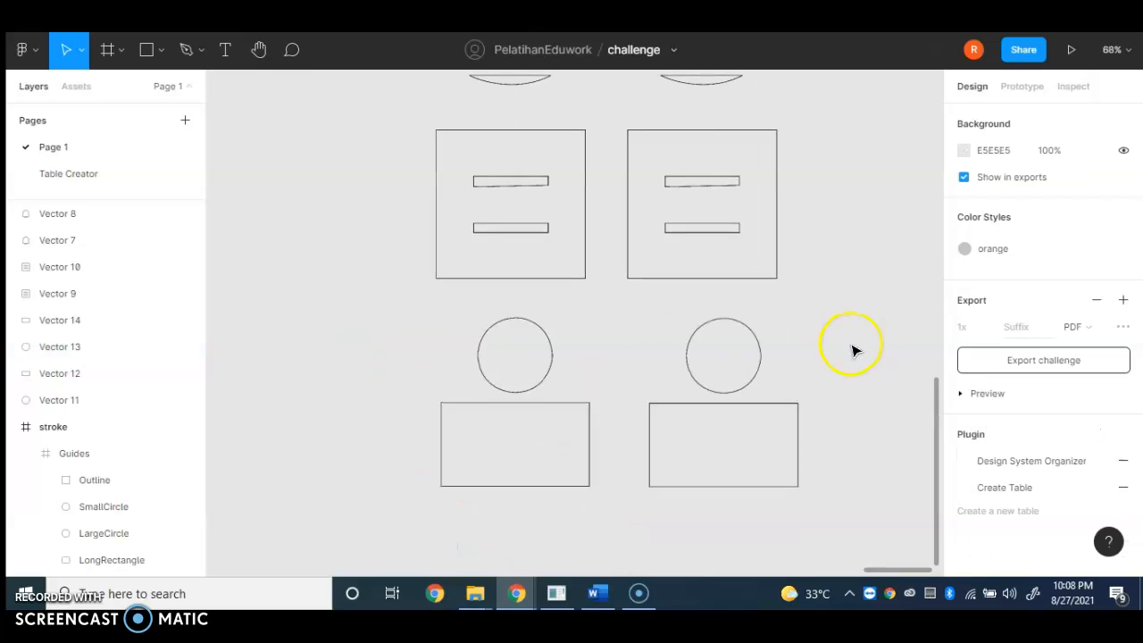
Open the first house outline for vector editing and round its roof peak point with a corner radius
{"action": "scroll", "coordinate": [853, 350], "scroll_direction": "down", "scroll_amount": 5}
{"action": "scroll", "coordinate": [763, 183], "scroll_direction": "up", "scroll_amount": 6}
{"action": "scroll", "coordinate": [605, 128], "scroll_direction": "up", "scroll_amount": 5}
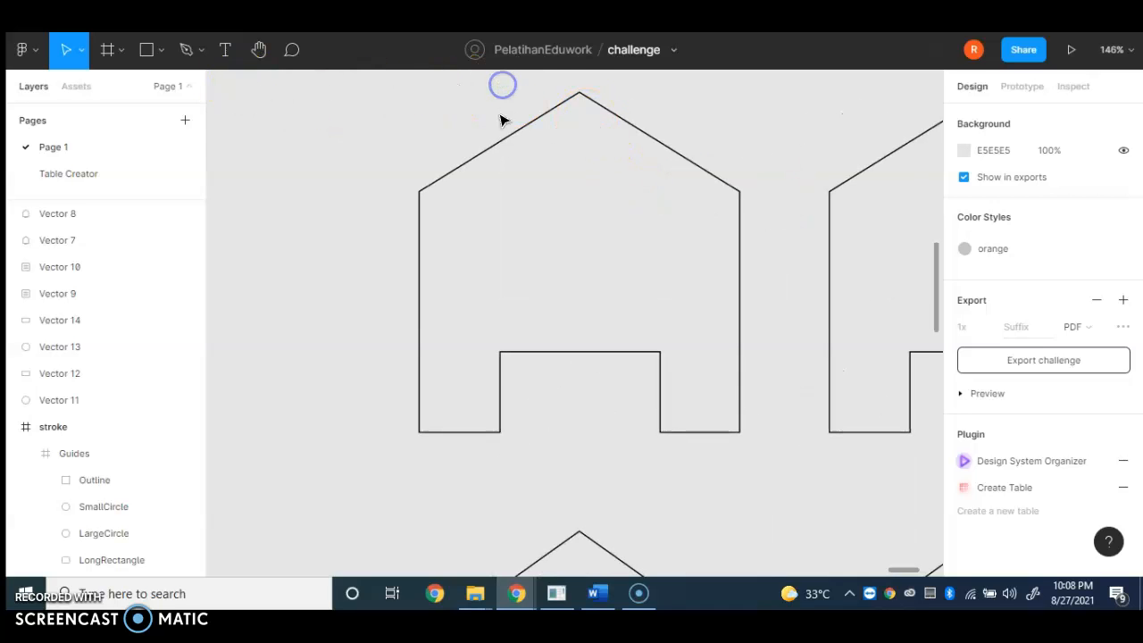
{"action": "double_click", "coordinate": [582, 99]}
{"action": "key", "text": "ctrl"}
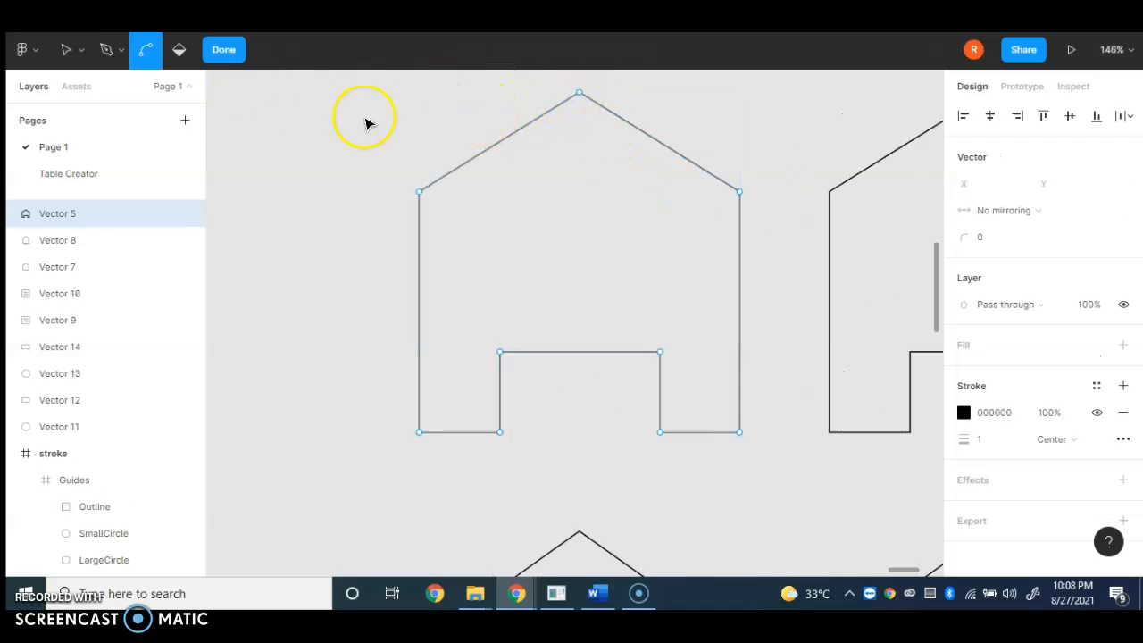
{"action": "scroll", "coordinate": [428, 125], "scroll_direction": "down", "scroll_amount": 3}
{"action": "scroll", "coordinate": [403, 102], "scroll_direction": "up", "scroll_amount": 3}
{"action": "key", "text": "ctrl"}
{"action": "left_click_drag", "start_coordinate": [396, 86], "coordinate": [527, 132]}
{"action": "left_click", "coordinate": [986, 239]}
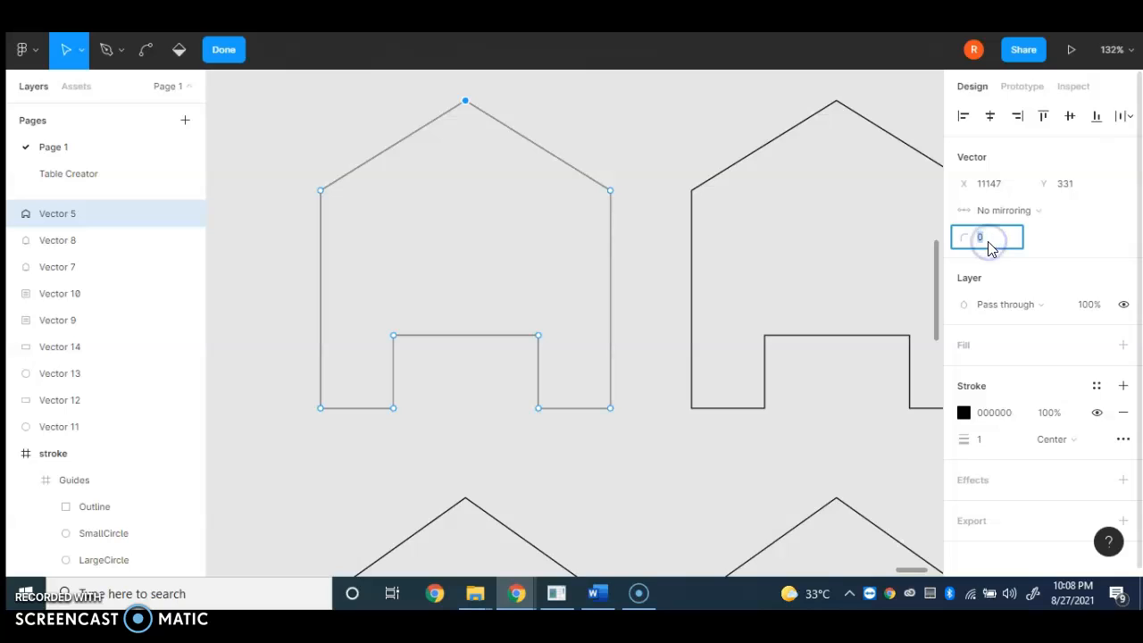
{"action": "key", "text": "Return"}
Select the house's two eave points and set their corner radius to 20
{"action": "left_click_drag", "start_coordinate": [607, 156], "coordinate": [607, 206]}
{"action": "left_click_drag", "start_coordinate": [304, 155], "coordinate": [641, 204]}
{"action": "left_click", "coordinate": [1000, 239]}
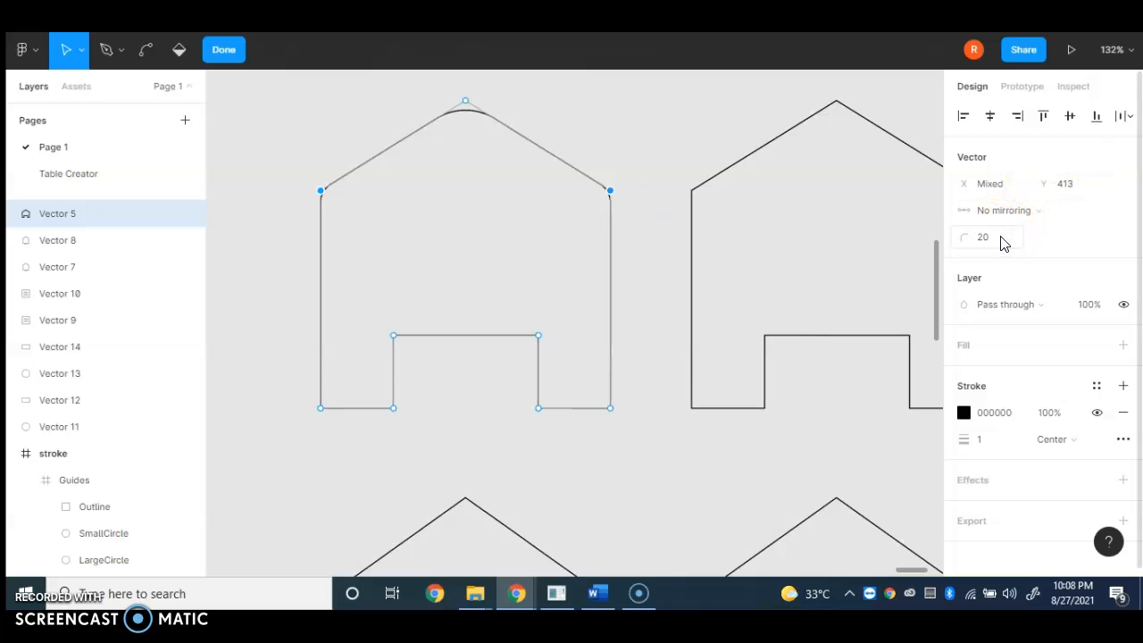
{"action": "left_click", "coordinate": [668, 210]}
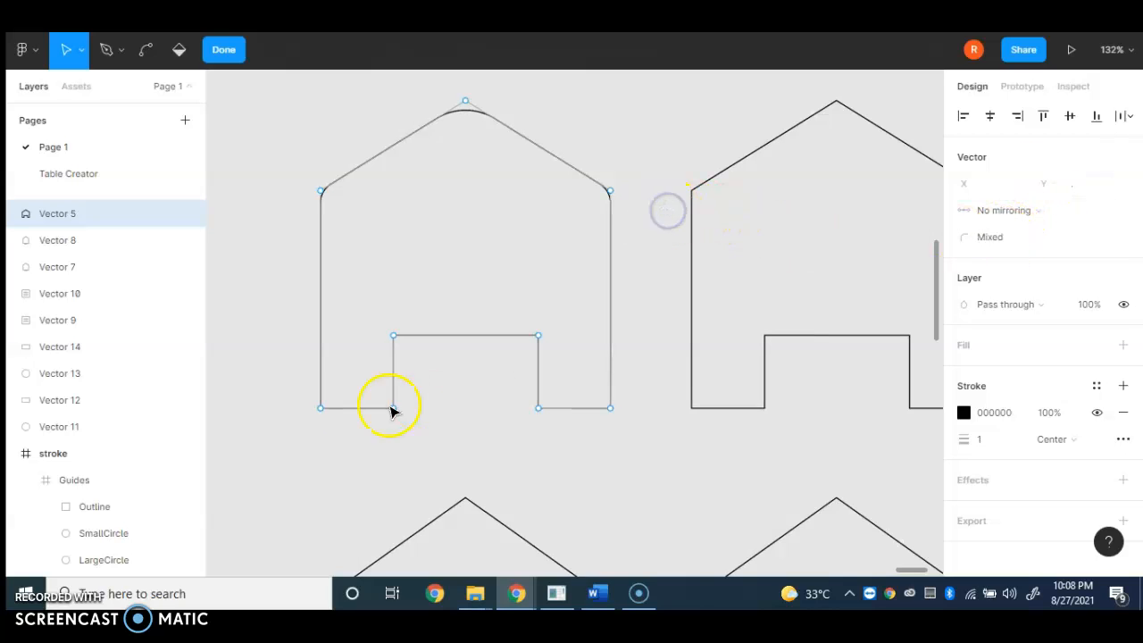
Select the house's four bottom points and set their corner radius to 10
{"action": "left_click_drag", "start_coordinate": [293, 403], "coordinate": [650, 435]}
{"action": "left_click", "coordinate": [983, 240]}
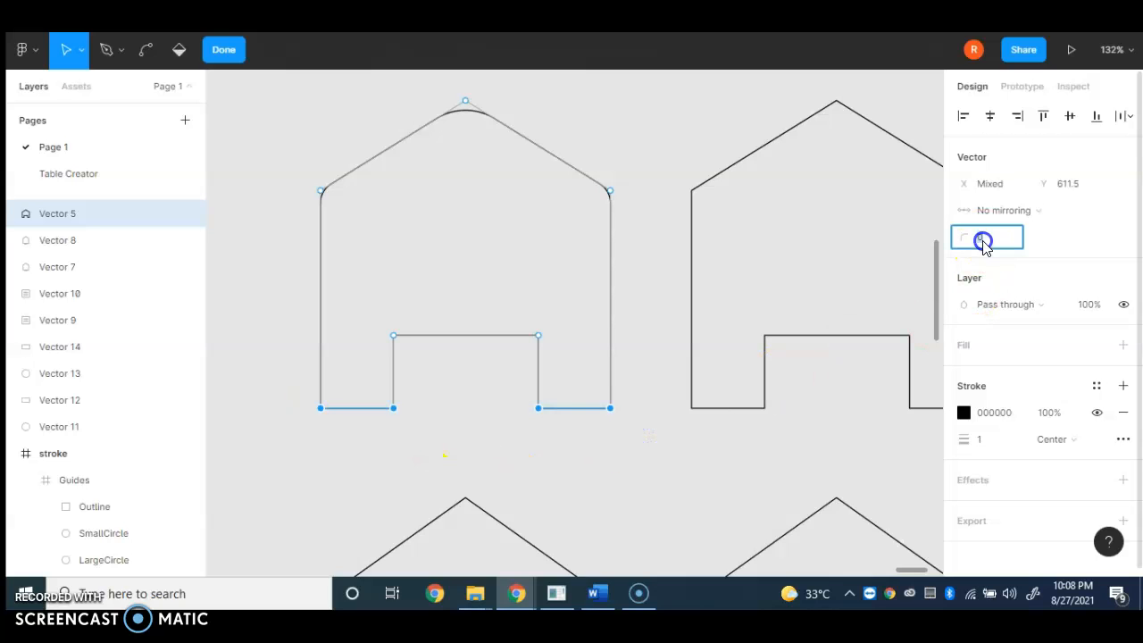
{"action": "key", "text": "Return"}
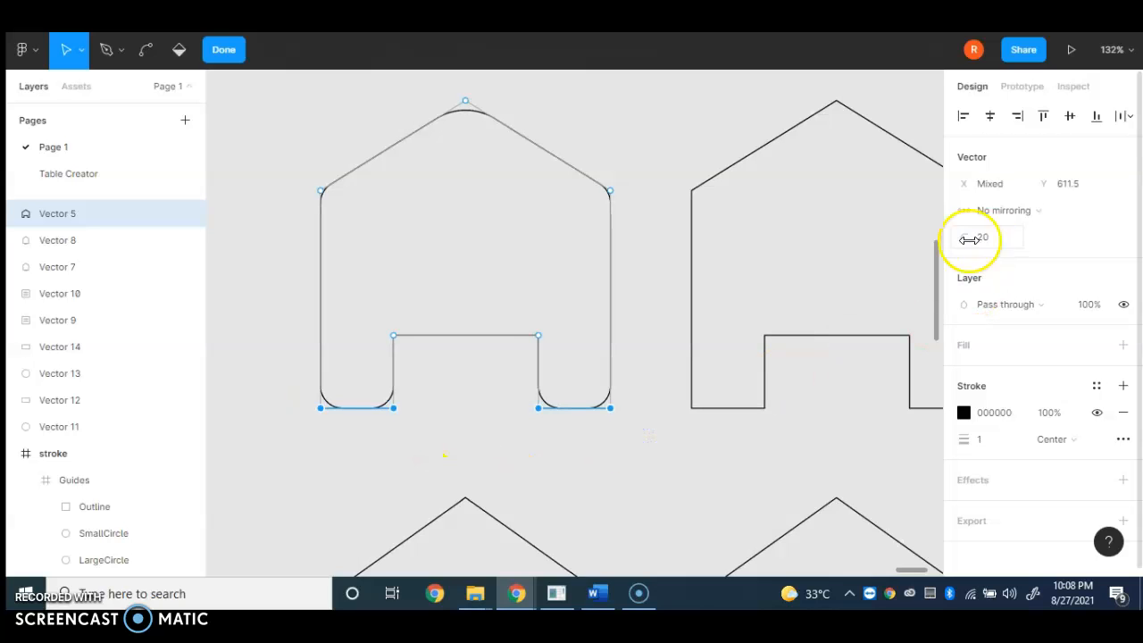
{"action": "left_click", "coordinate": [993, 242]}
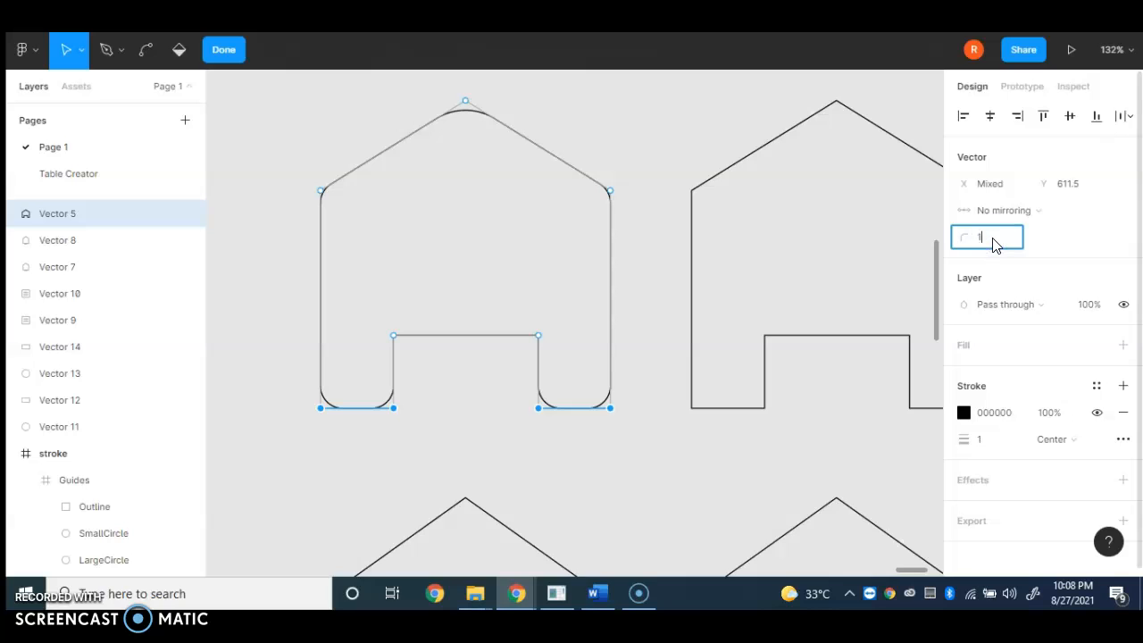
{"action": "type", "text": "10"}
{"action": "key", "text": "Return"}
Set the corner radius of the doorway's two upper points to 10, then leave vector editing and deselect the house
{"action": "left_click_drag", "start_coordinate": [379, 312], "coordinate": [565, 349]}
{"action": "left_click", "coordinate": [989, 238]}
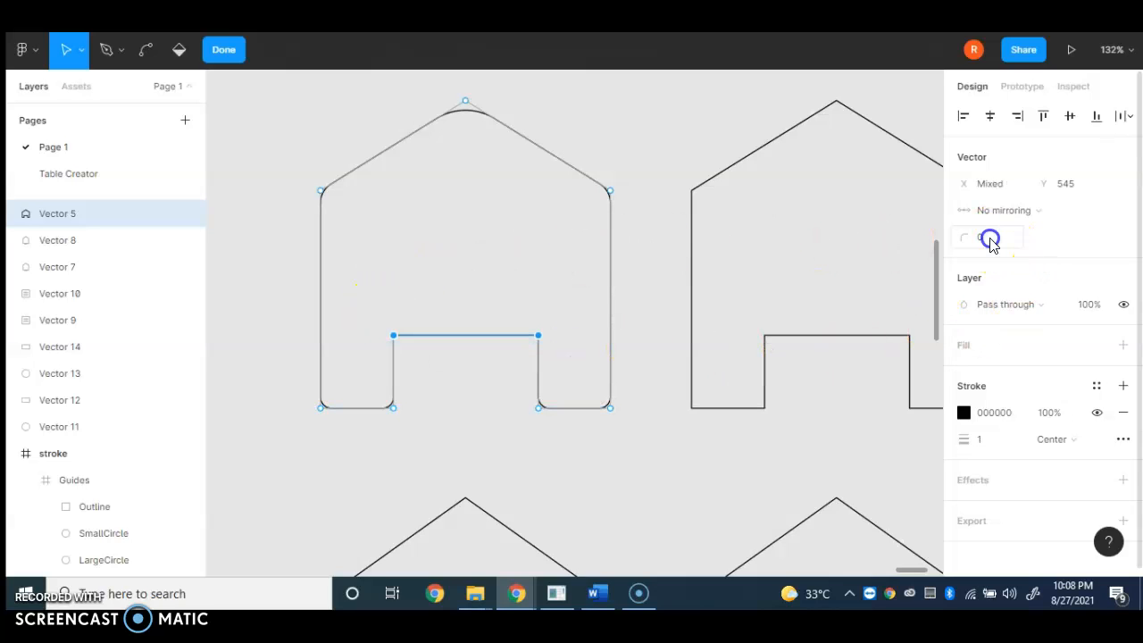
{"action": "left_click", "coordinate": [187, 245]}
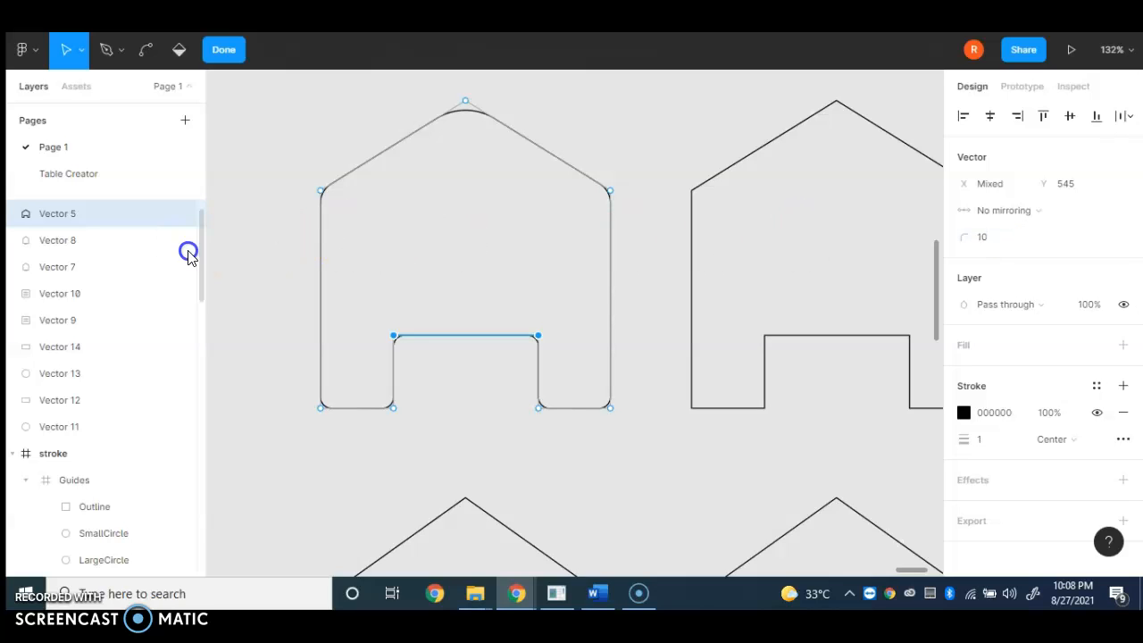
{"action": "left_click", "coordinate": [251, 246]}
{"action": "left_click", "coordinate": [186, 239]}
{"action": "left_click", "coordinate": [230, 242]}
{"action": "left_click", "coordinate": [381, 242]}
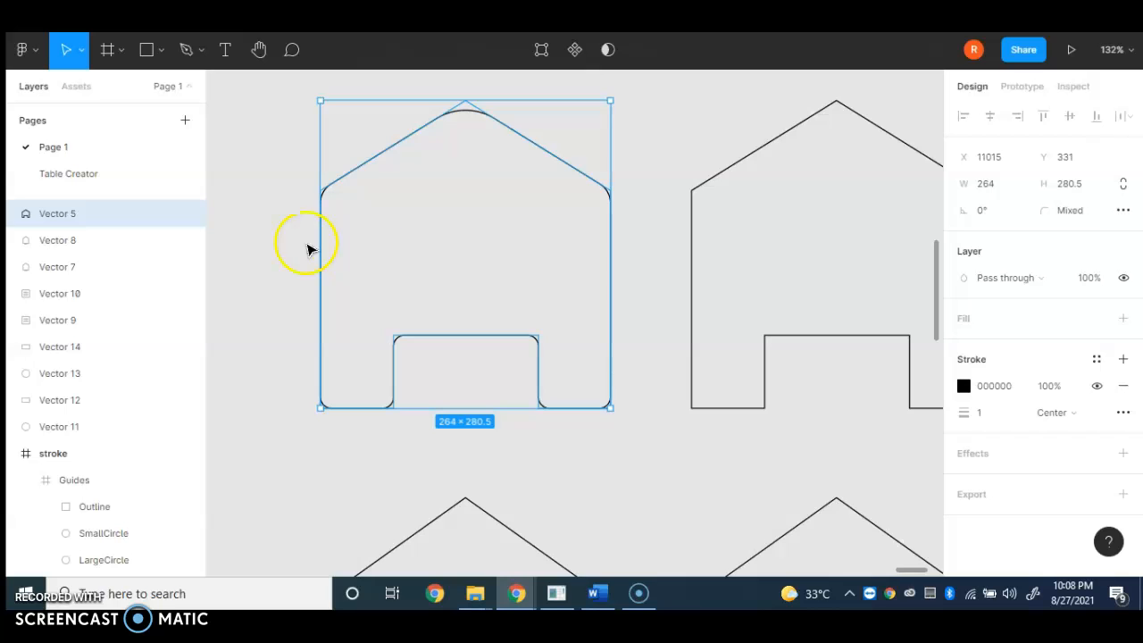
{"action": "left_click", "coordinate": [266, 245]}
Delete the sharp-cornered house copy and replace it with a duplicate of the rounded house at X 11353, Y 331
{"action": "scroll", "coordinate": [266, 245], "scroll_direction": "down", "scroll_amount": 5}
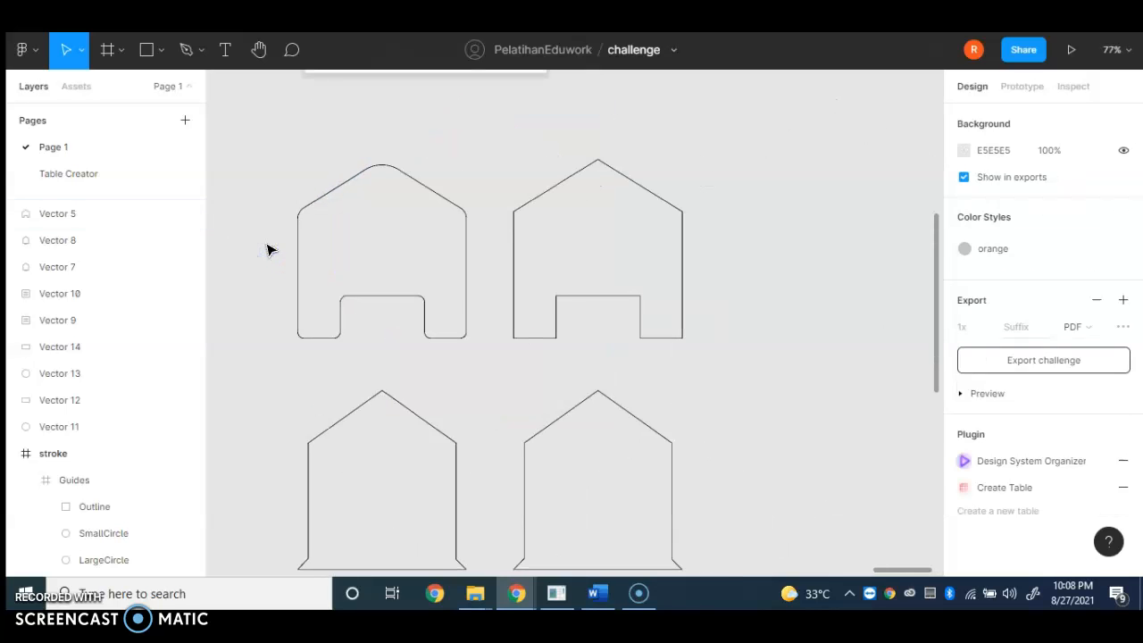
{"action": "left_click", "coordinate": [522, 208]}
{"action": "key", "text": "Delete"}
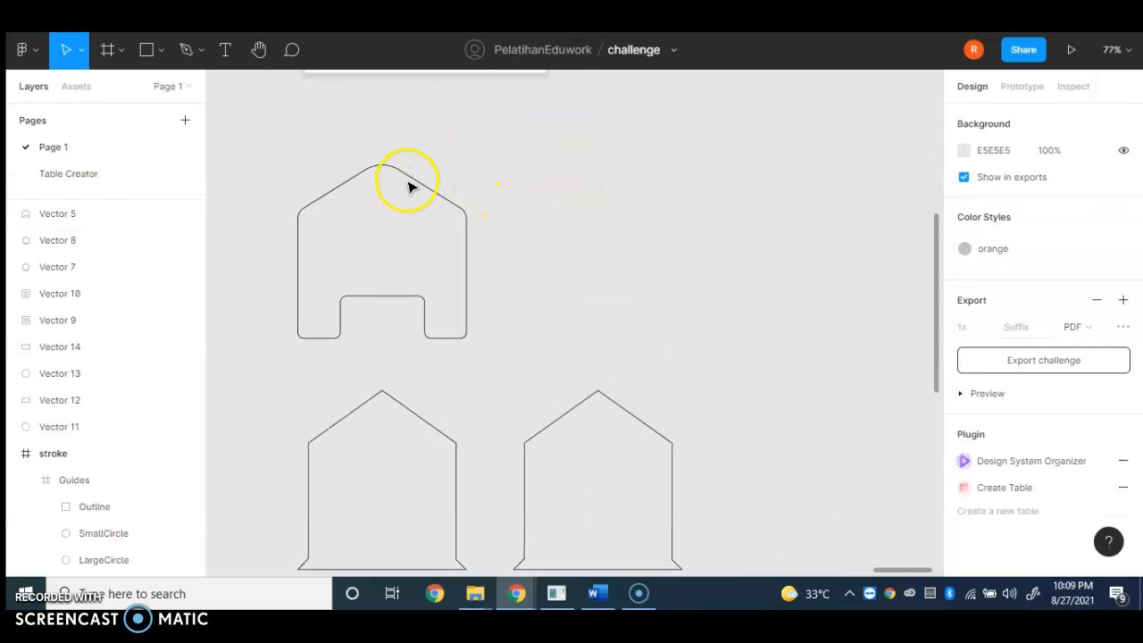
{"action": "left_click", "coordinate": [408, 182]}
{"action": "key", "text": "ctrl+v"}
{"action": "left_click_drag", "start_coordinate": [408, 182], "coordinate": [628, 179]}
Add a fill to the house copy, remove its stroke, and set the fill colour to green 3BAD4D
{"action": "left_click", "coordinate": [1122, 319]}
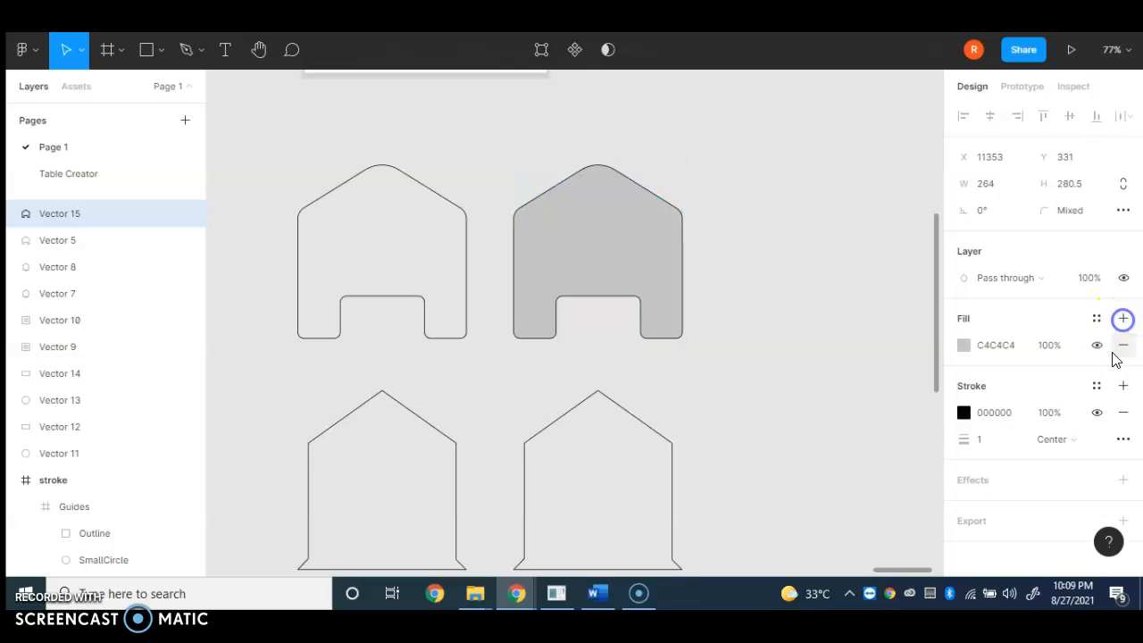
{"action": "left_click", "coordinate": [1124, 412]}
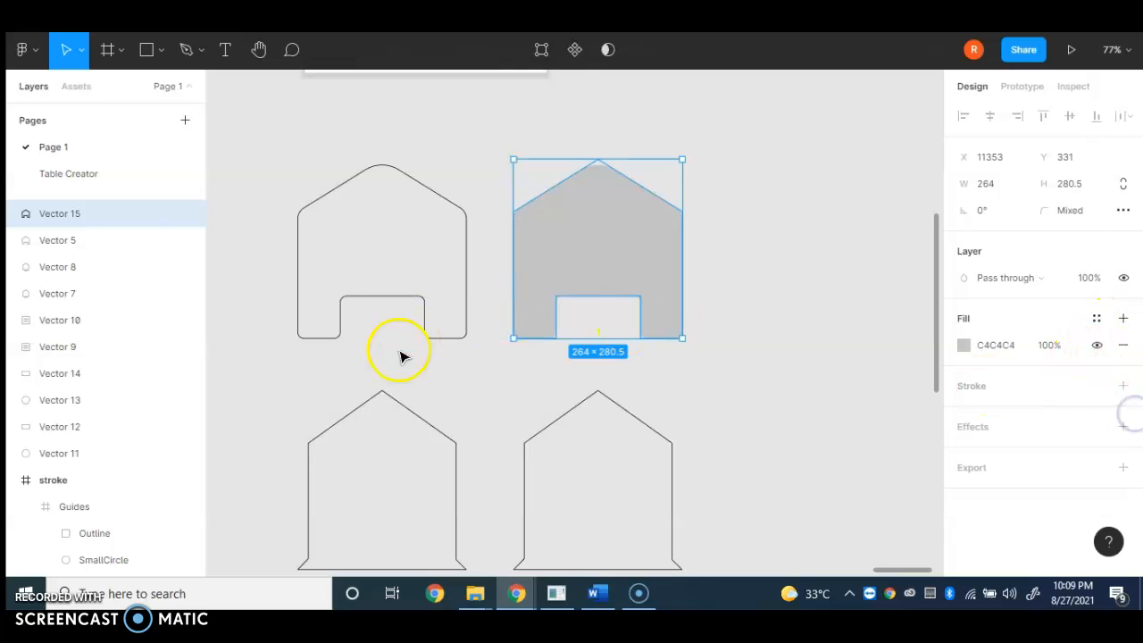
{"action": "left_click", "coordinate": [963, 345]}
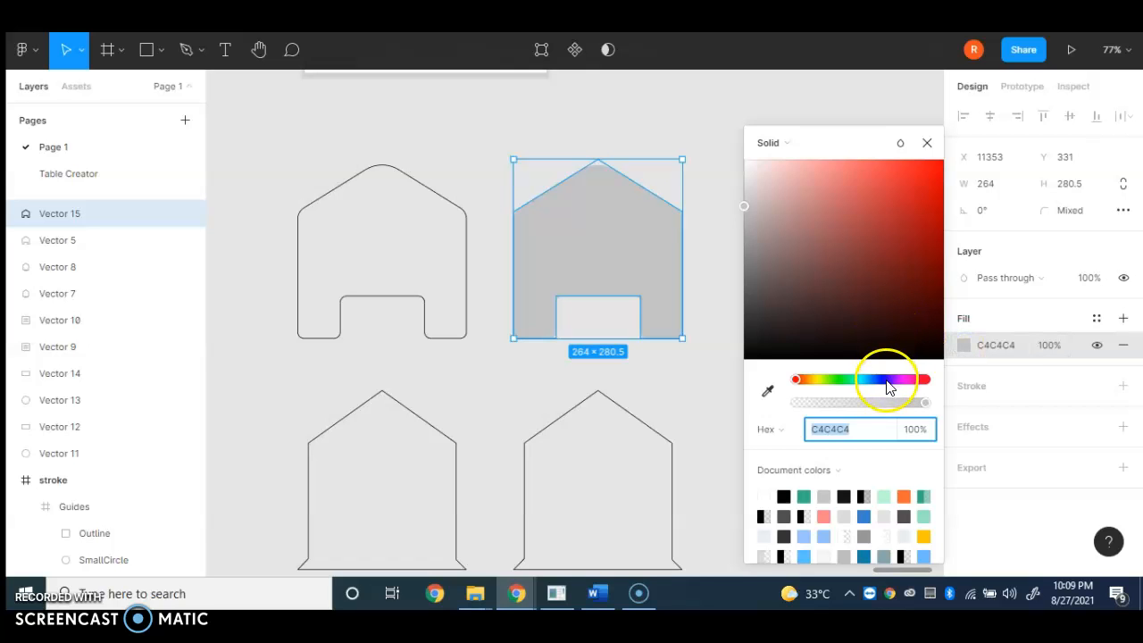
{"action": "left_click", "coordinate": [842, 380]}
{"action": "left_click_drag", "start_coordinate": [849, 328], "coordinate": [875, 229]}
Change the house copy's fill to a Linear gradient and set its first colour stop to light green B5F7BF
{"action": "left_click", "coordinate": [788, 142]}
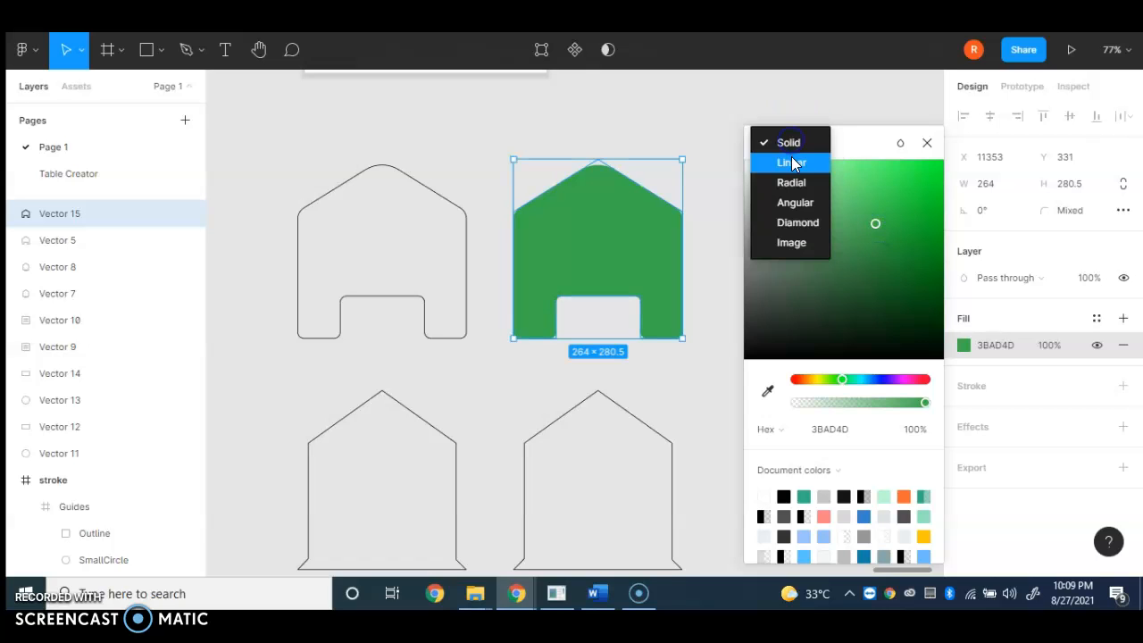
{"action": "left_click", "coordinate": [796, 162]}
{"action": "left_click", "coordinate": [768, 122]}
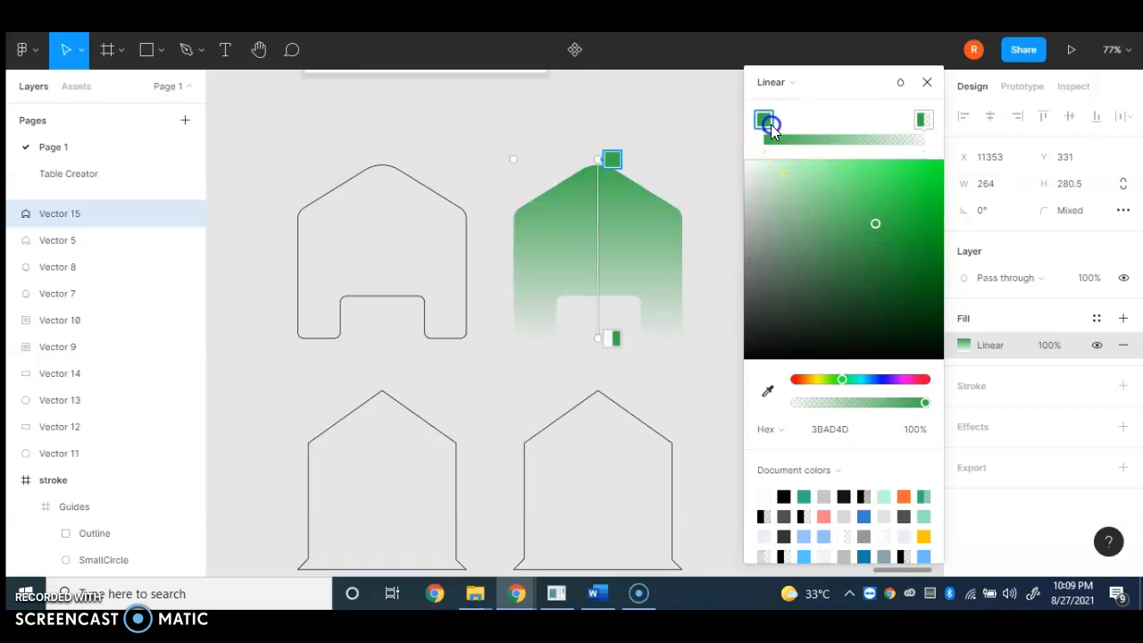
{"action": "left_click_drag", "start_coordinate": [878, 224], "coordinate": [799, 178]}
Set the house gradient's end stop to dark green 0D711D and angle the gradient diagonally from the upper-left roof corner to the lower-right corner
{"action": "left_click", "coordinate": [923, 119]}
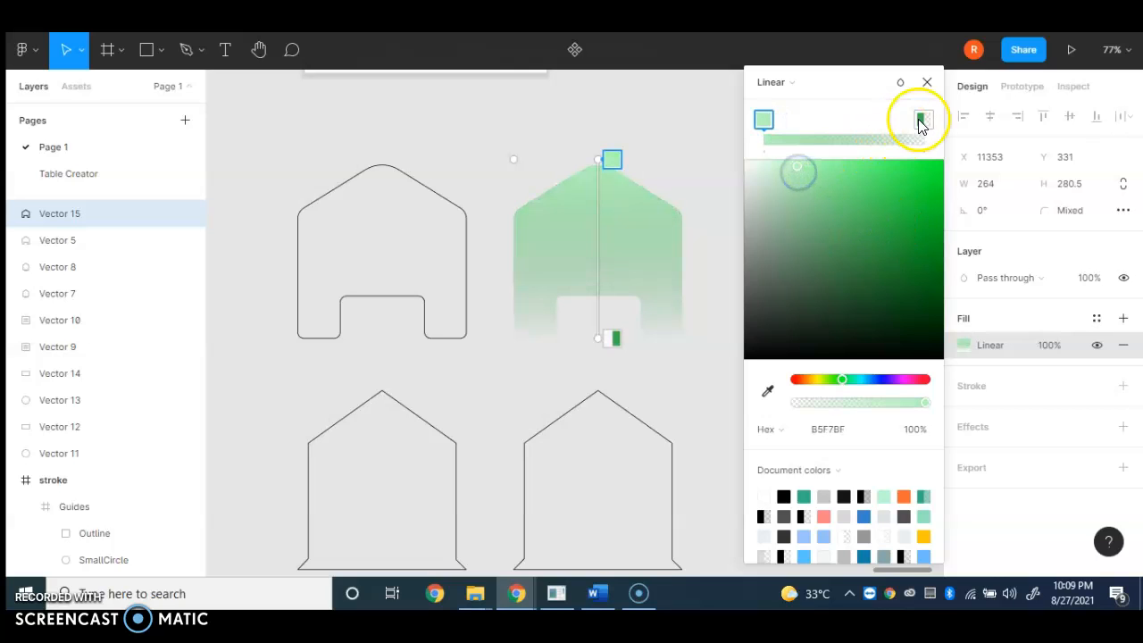
{"action": "left_click_drag", "start_coordinate": [875, 227], "coordinate": [923, 282]}
{"action": "left_click_drag", "start_coordinate": [581, 160], "coordinate": [533, 217]}
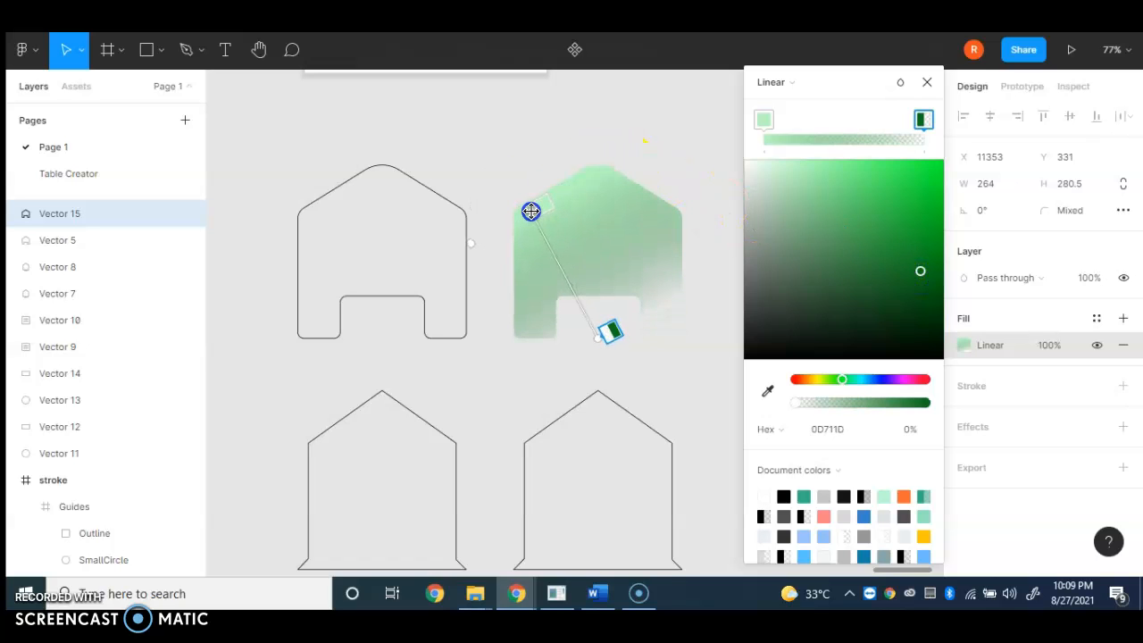
{"action": "left_click_drag", "start_coordinate": [600, 333], "coordinate": [678, 337]}
Set the house gradient's end stop opacity to 90% and its start stop colour to green 4BD661, then deselect the house
{"action": "left_click", "coordinate": [913, 432]}
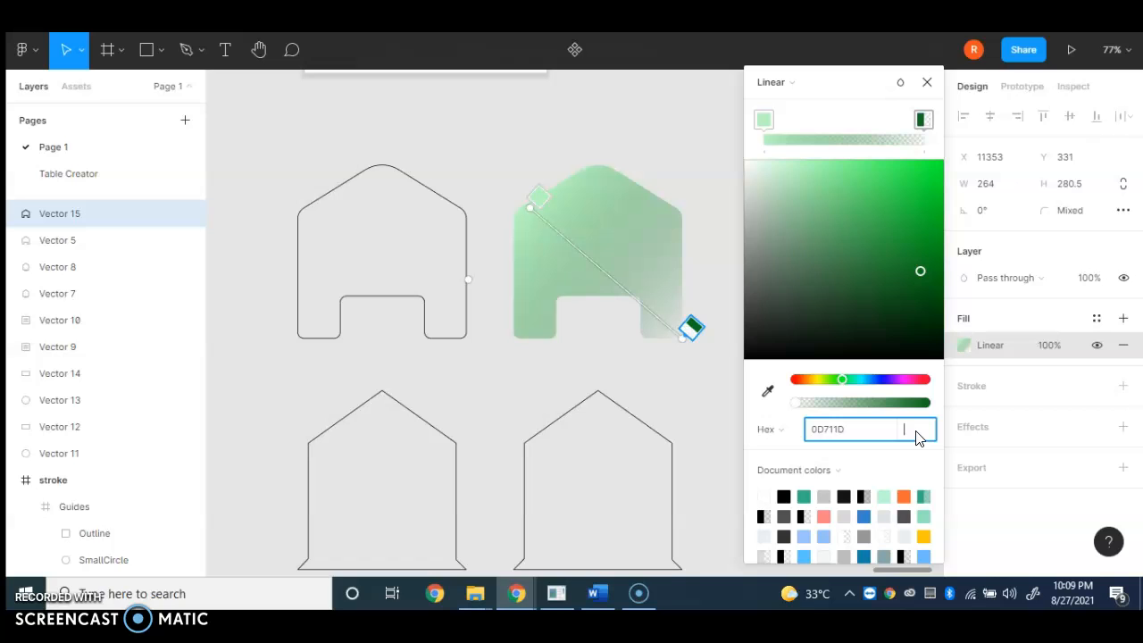
{"action": "type", "text": "90"}
{"action": "key", "text": "Return"}
{"action": "left_click", "coordinate": [763, 120]}
{"action": "left_click", "coordinate": [905, 429]}
{"action": "left_click", "coordinate": [904, 429]}
{"action": "left_click_drag", "start_coordinate": [797, 165], "coordinate": [876, 208]}
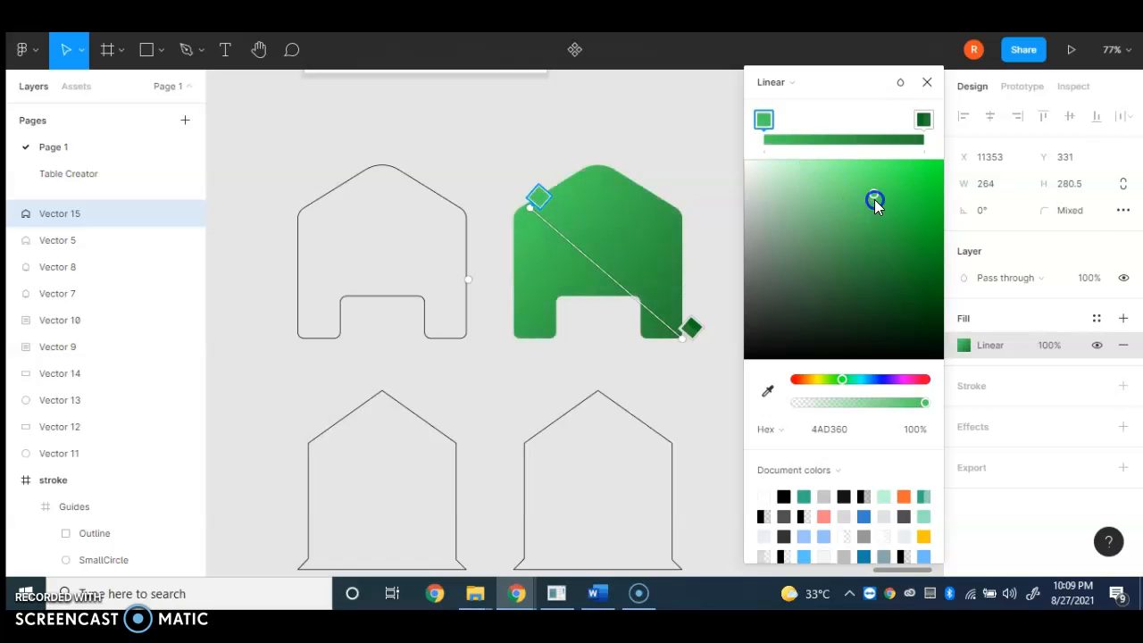
{"action": "left_click", "coordinate": [625, 149]}
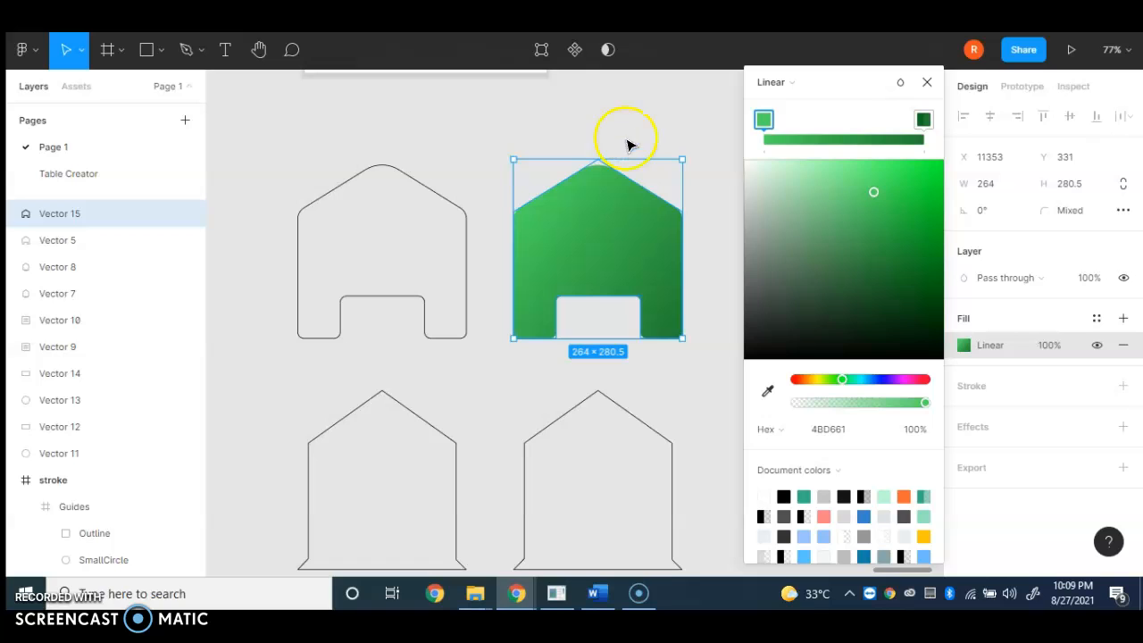
{"action": "left_click", "coordinate": [647, 127]}
Enter vector editing on the original bell outline and set the corner radius of its top point to 50
{"action": "scroll", "coordinate": [688, 191], "scroll_direction": "down", "scroll_amount": 5}
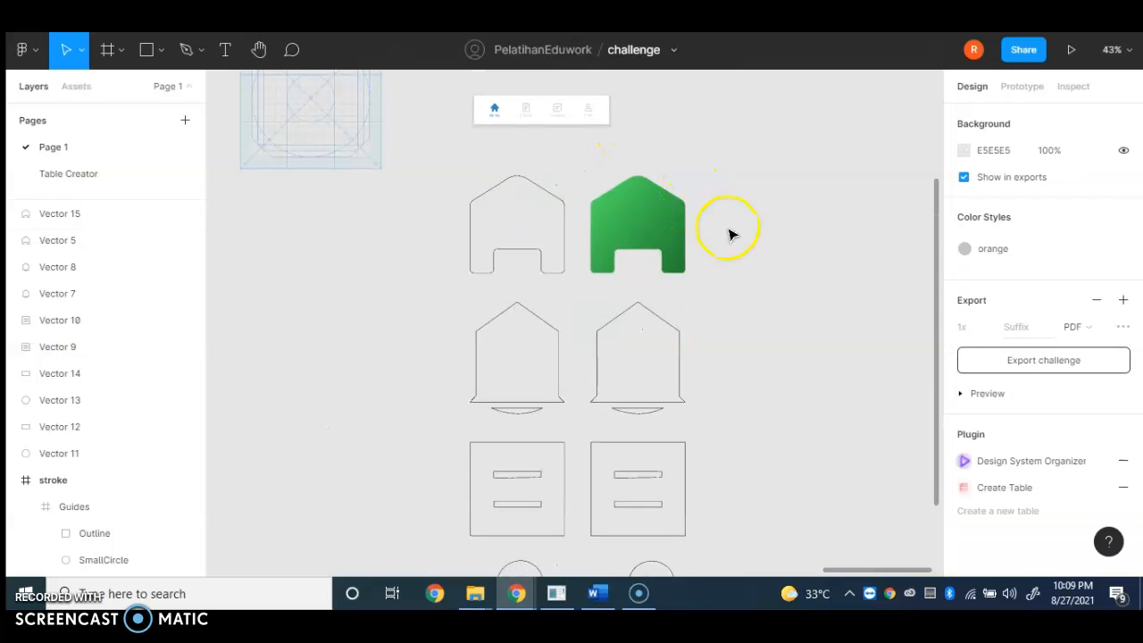
{"action": "scroll", "coordinate": [710, 357], "scroll_direction": "down", "scroll_amount": 2}
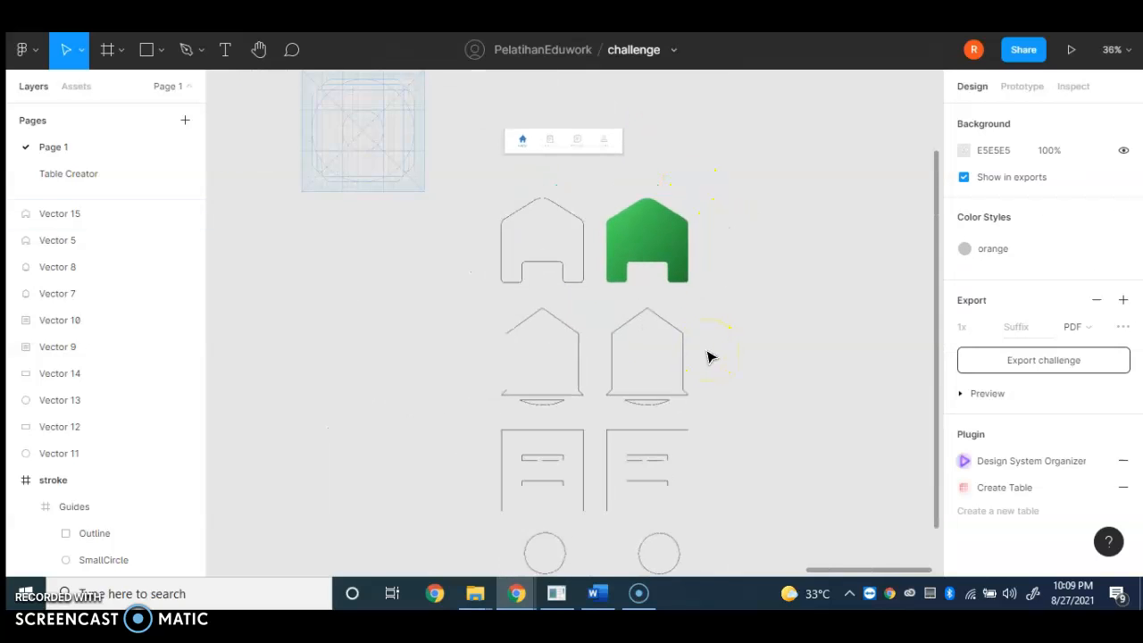
{"action": "scroll", "coordinate": [707, 295], "scroll_direction": "up", "scroll_amount": 3}
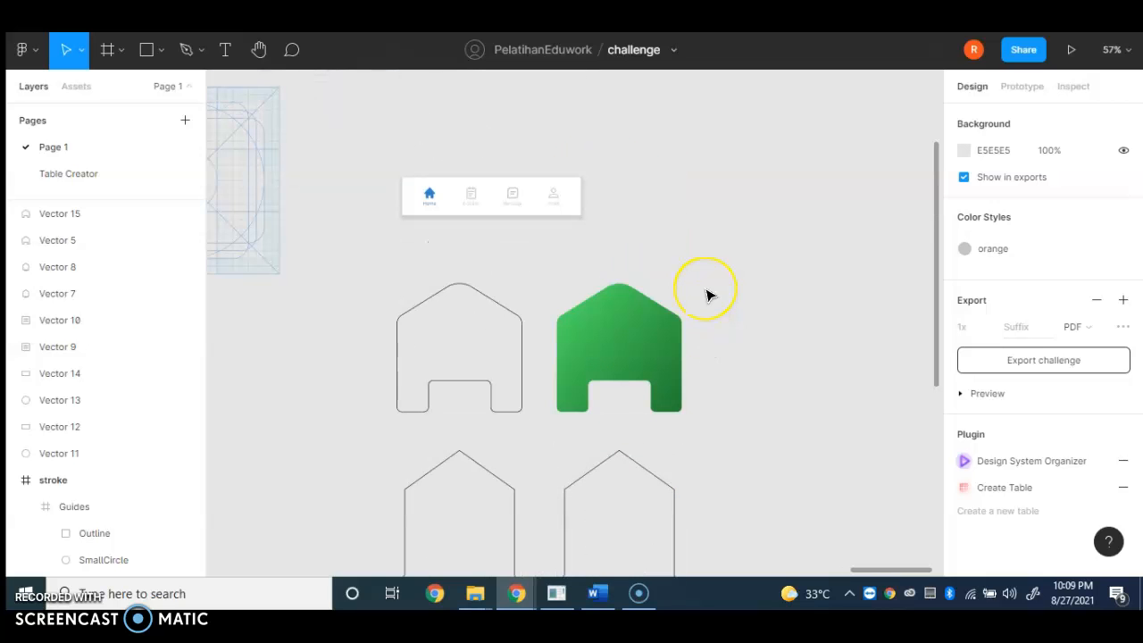
{"action": "scroll", "coordinate": [703, 339], "scroll_direction": "down", "scroll_amount": 3}
{"action": "scroll", "coordinate": [597, 465], "scroll_direction": "up", "scroll_amount": 5}
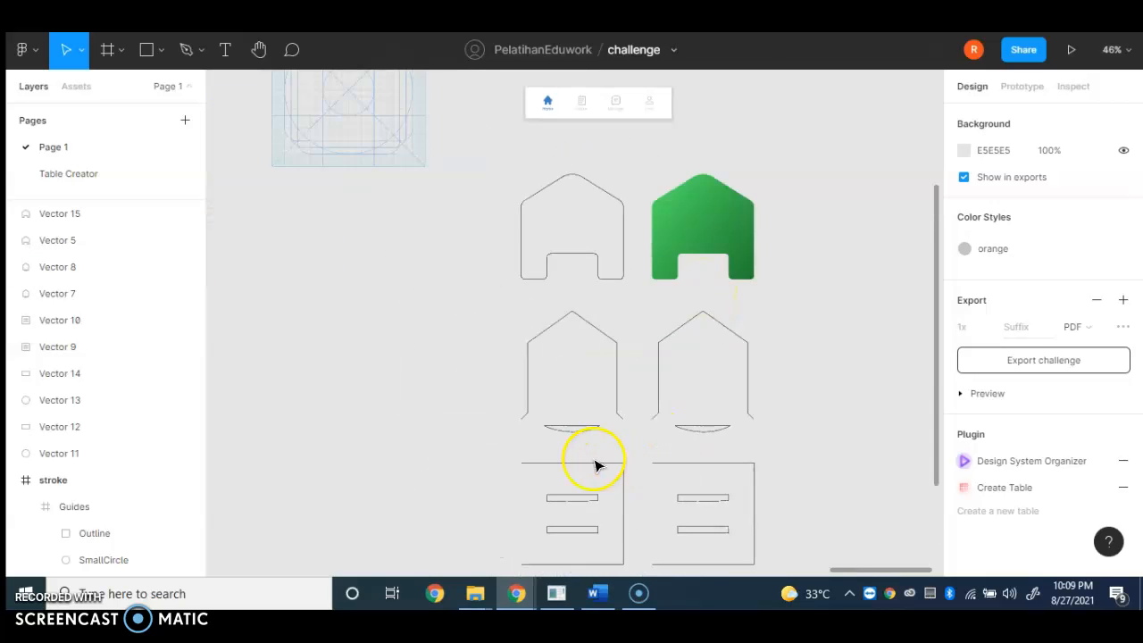
{"action": "left_click", "coordinate": [529, 246]}
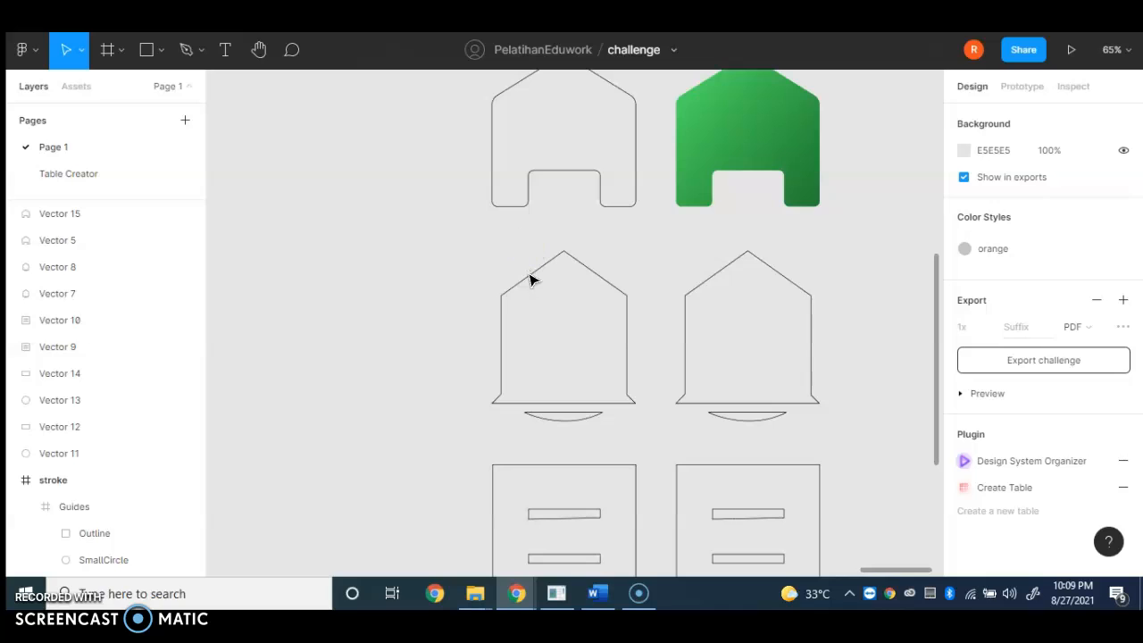
{"action": "double_click", "coordinate": [530, 281]}
{"action": "left_click", "coordinate": [563, 251]}
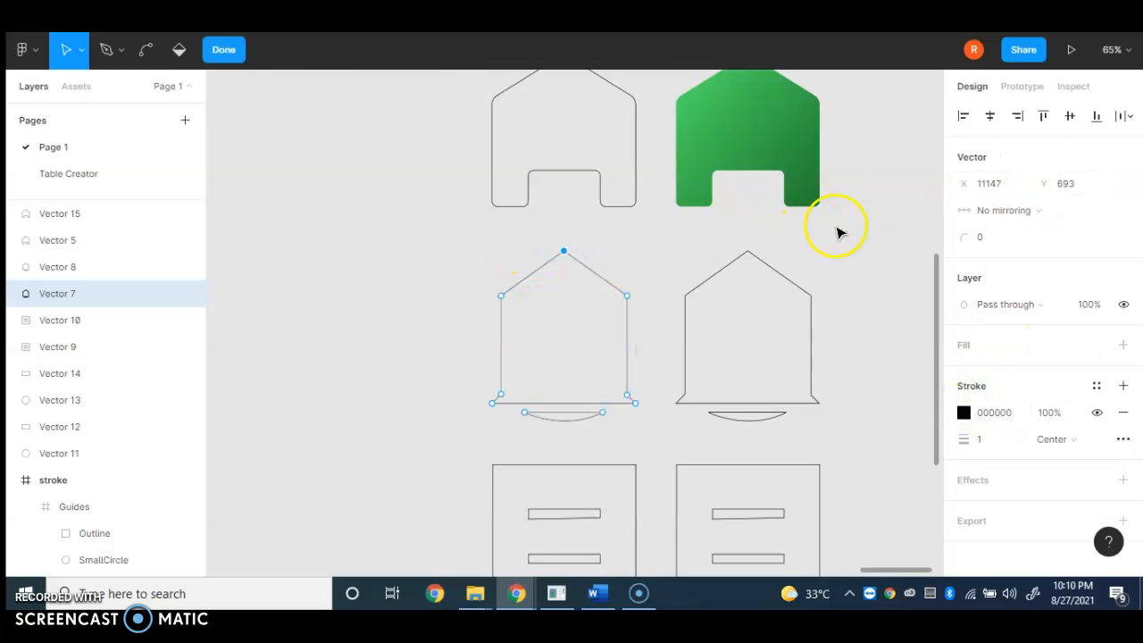
{"action": "left_click", "coordinate": [983, 238]}
{"action": "type", "text": "50"}
{"action": "key", "text": "Return"}
Apply a small corner radius to the bell outline's two shoulder points and leave vector editing
{"action": "left_click", "coordinate": [502, 296]}
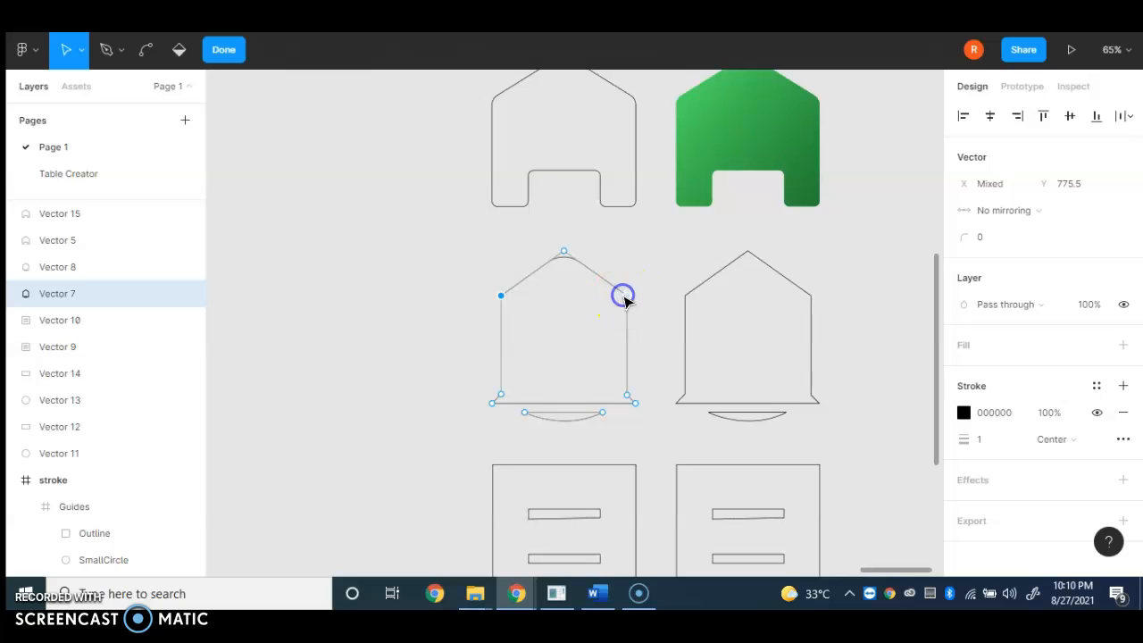
{"action": "left_click", "coordinate": [1002, 238]}
{"action": "key", "text": "Return"}
{"action": "left_click", "coordinate": [670, 350]}
{"action": "left_click", "coordinate": [570, 396]}
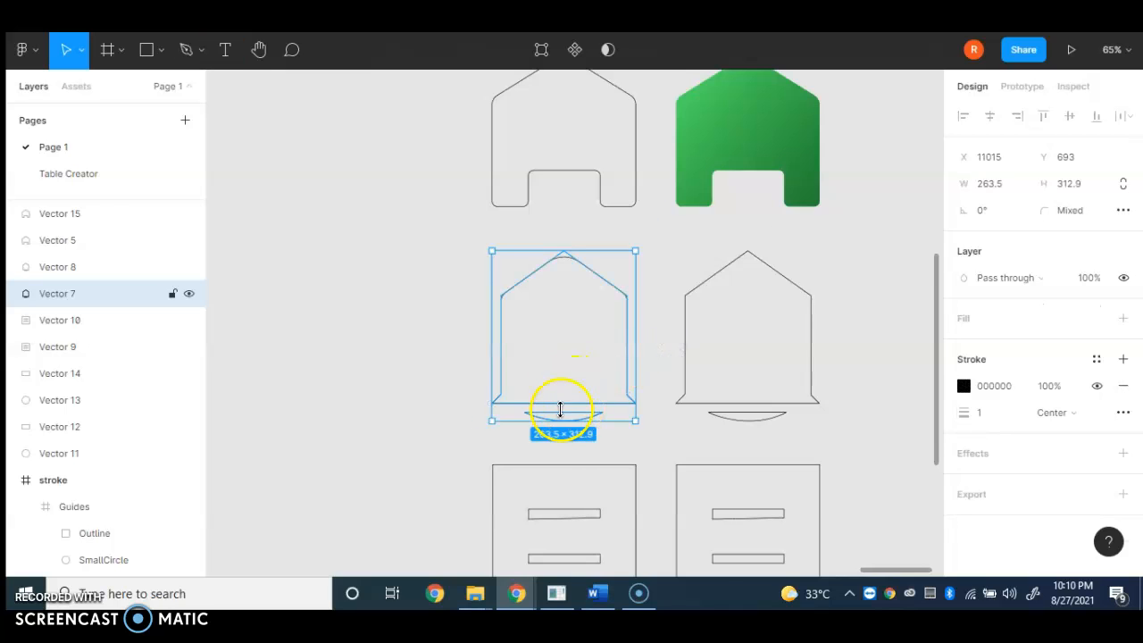
Reopen the bell outline for vector editing and set the corner radius of its two shoulder points to 50
{"action": "scroll", "coordinate": [559, 407], "scroll_direction": "up", "scroll_amount": 3}
{"action": "left_click", "coordinate": [505, 284]}
{"action": "double_click", "coordinate": [491, 250]}
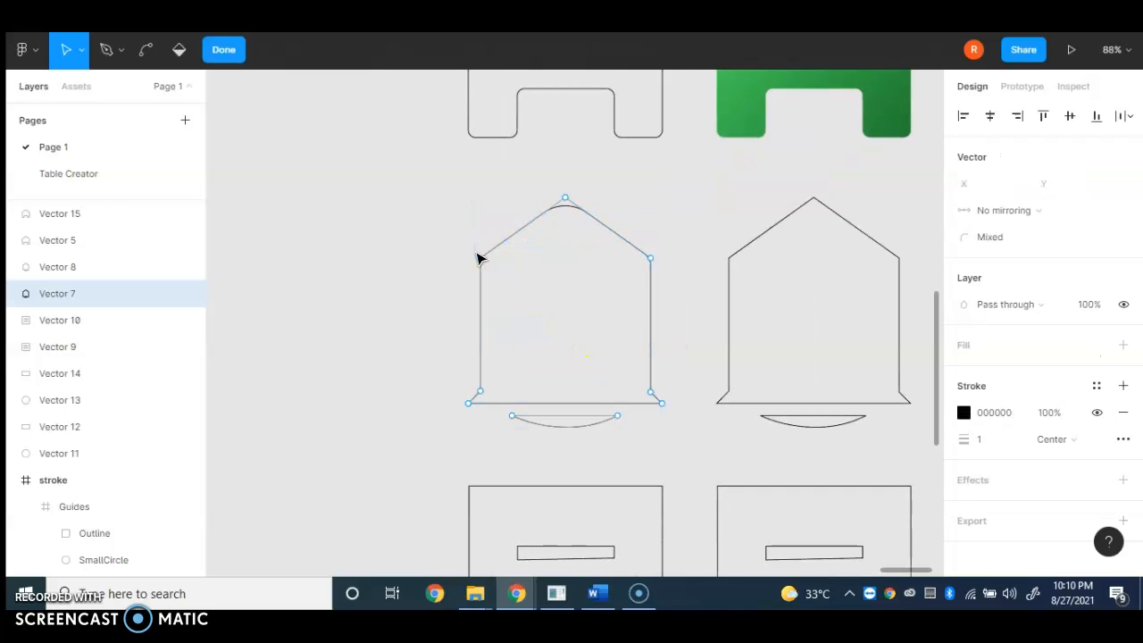
{"action": "left_click_drag", "start_coordinate": [468, 253], "coordinate": [684, 281]}
{"action": "left_click", "coordinate": [985, 237]}
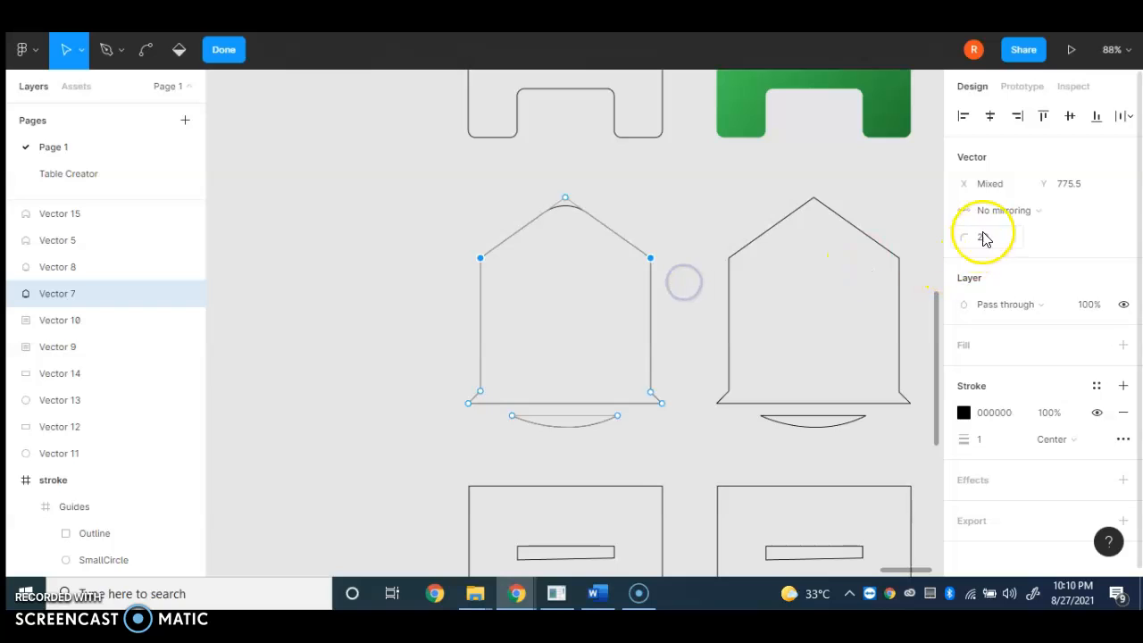
{"action": "type", "text": "50"}
{"action": "key", "text": "Return"}
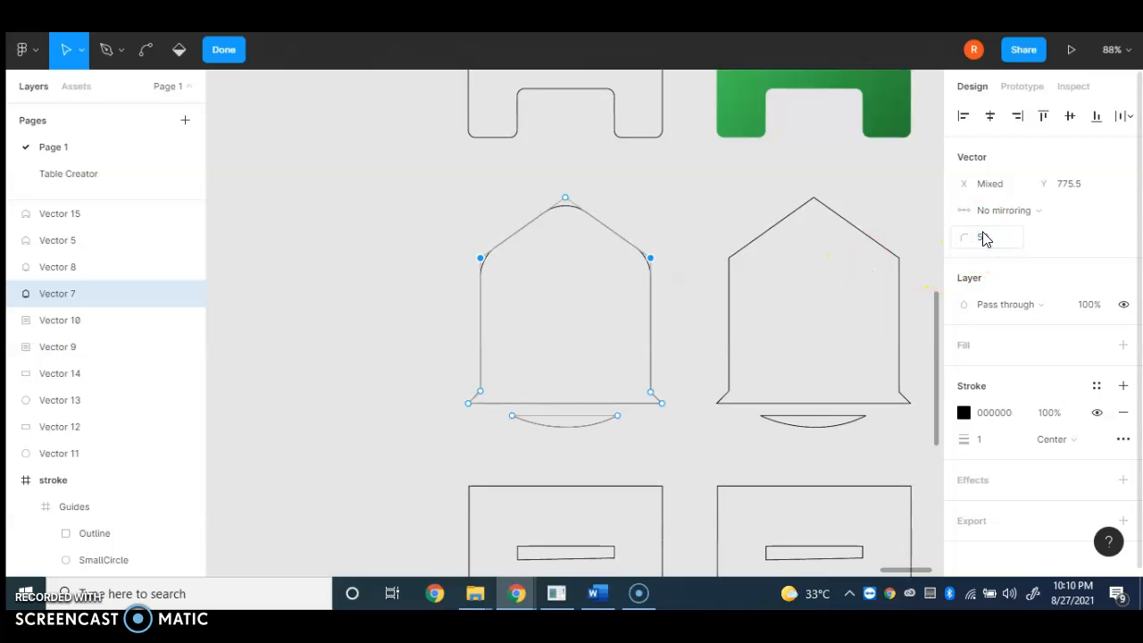
{"action": "left_click", "coordinate": [653, 223]}
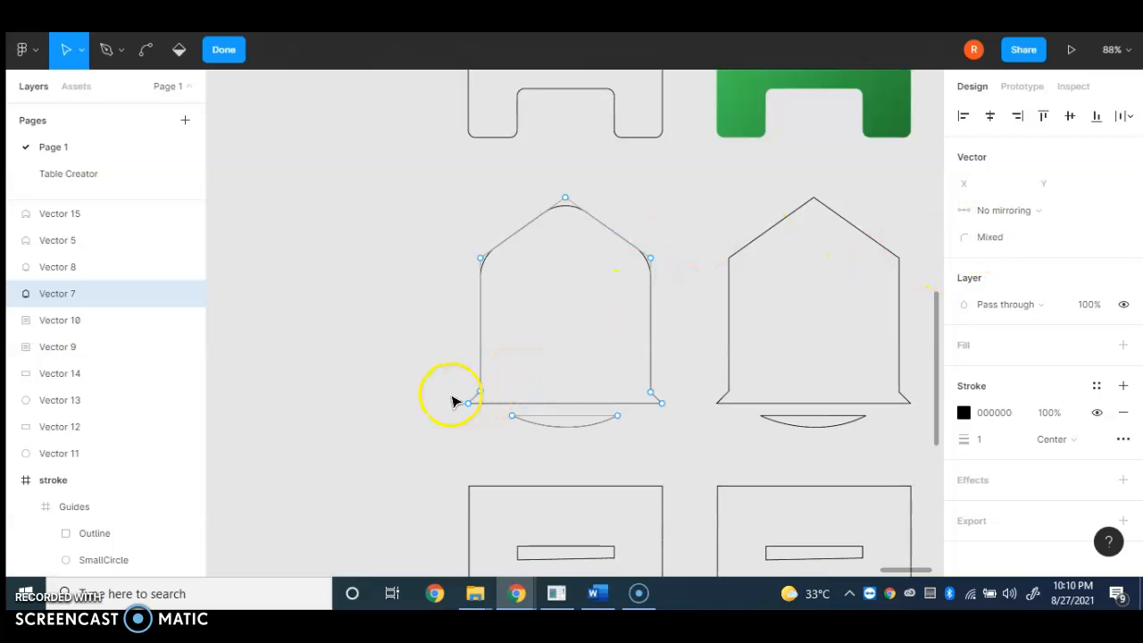
Set the corner radius to 20 on the two points where the bell's sides flare out to the base
{"action": "scroll", "coordinate": [474, 399], "scroll_direction": "up", "scroll_amount": 5}
{"action": "left_click", "coordinate": [479, 393]}
{"action": "left_click_drag", "start_coordinate": [467, 365], "coordinate": [738, 399]}
{"action": "left_click", "coordinate": [982, 237]}
{"action": "type", "text": "2"}
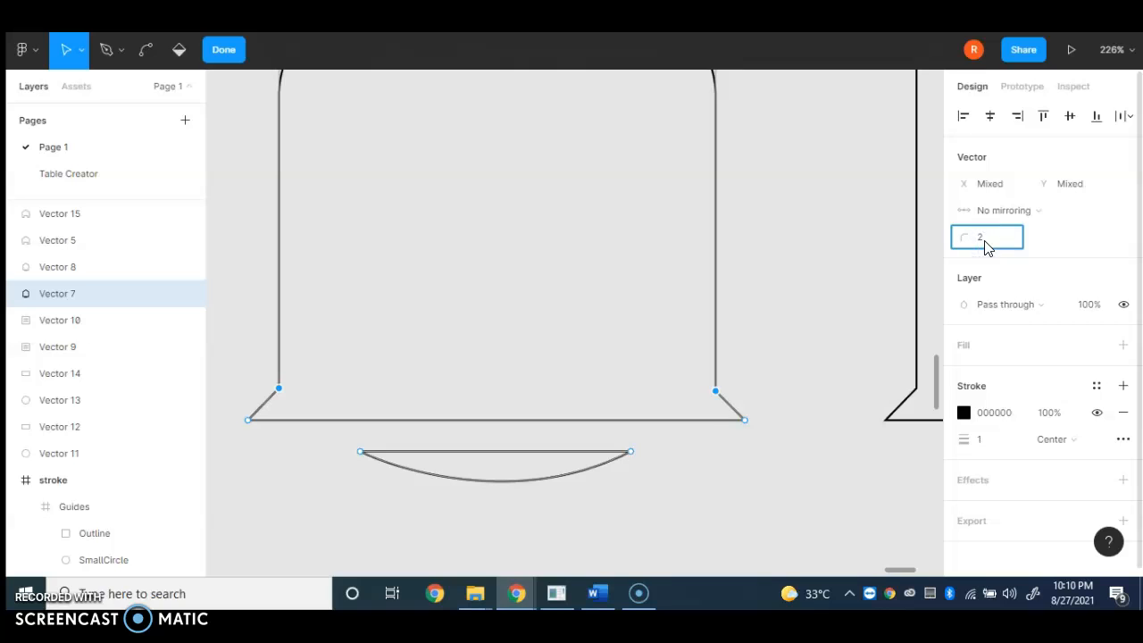
{"action": "type", "text": "0"}
{"action": "key", "text": "Return"}
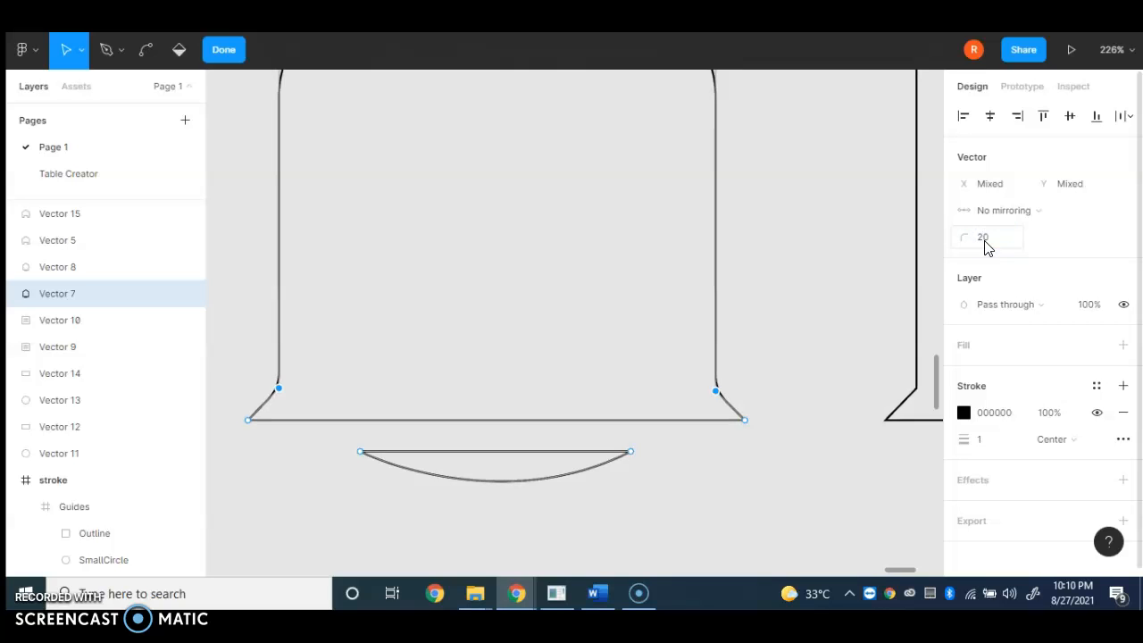
Round the two outer corner points of the bell's base line
{"action": "left_click", "coordinate": [303, 441]}
{"action": "left_click_drag", "start_coordinate": [253, 431], "coordinate": [762, 426]}
{"action": "left_click", "coordinate": [994, 239]}
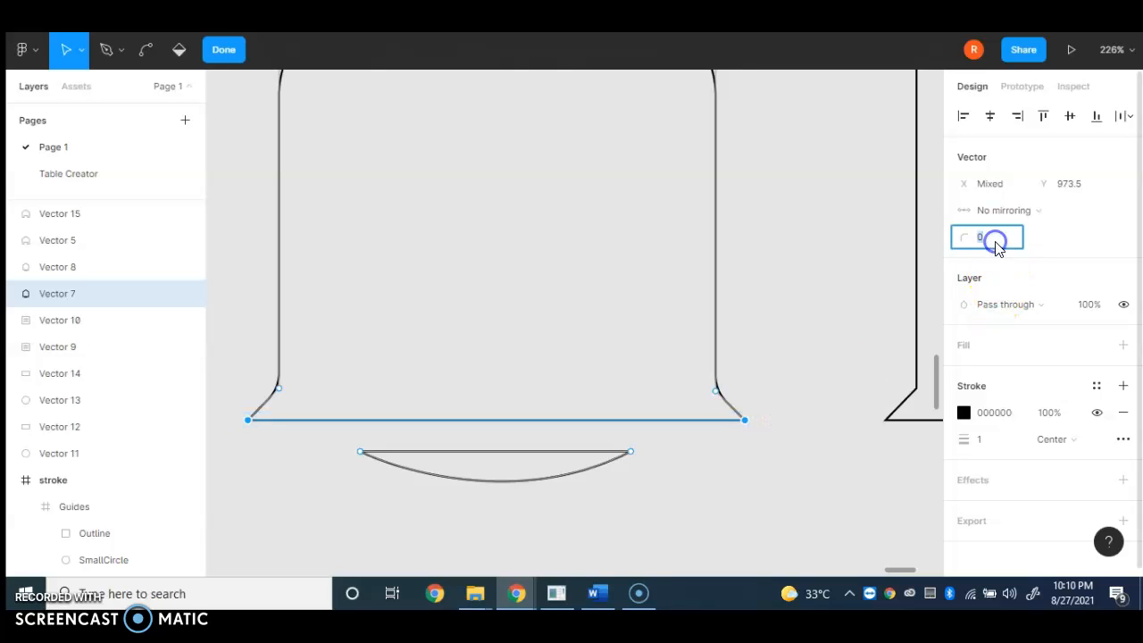
{"action": "key", "text": "Return"}
{"action": "left_click", "coordinate": [795, 350]}
Round both end points of the clapper below the bell, then leave vector editing and deselect the bell
{"action": "left_click_drag", "start_coordinate": [349, 436], "coordinate": [651, 459]}
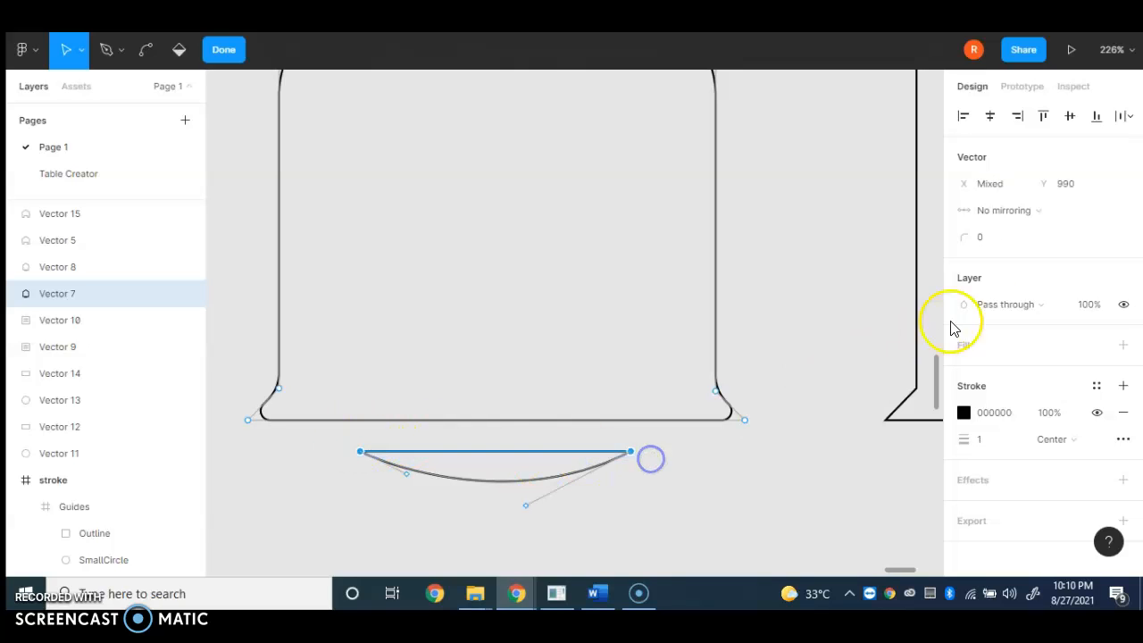
{"action": "left_click", "coordinate": [998, 240]}
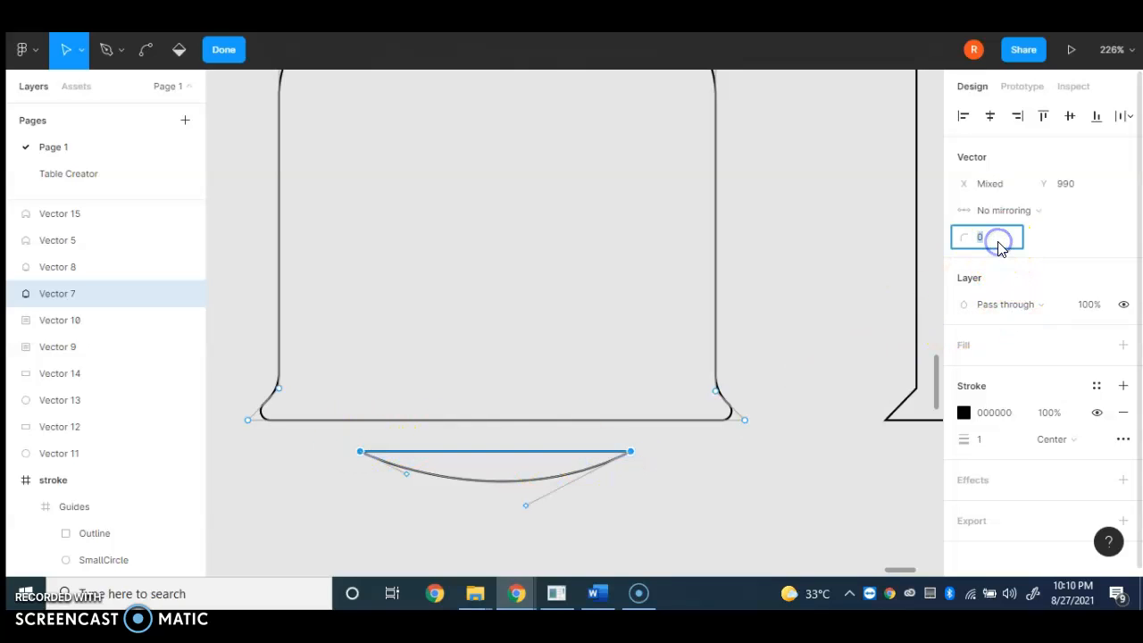
{"action": "key", "text": "Return"}
{"action": "key", "text": "ctrl+z"}
{"action": "left_click", "coordinate": [995, 240]}
{"action": "key", "text": "Return"}
{"action": "left_click", "coordinate": [740, 500]}
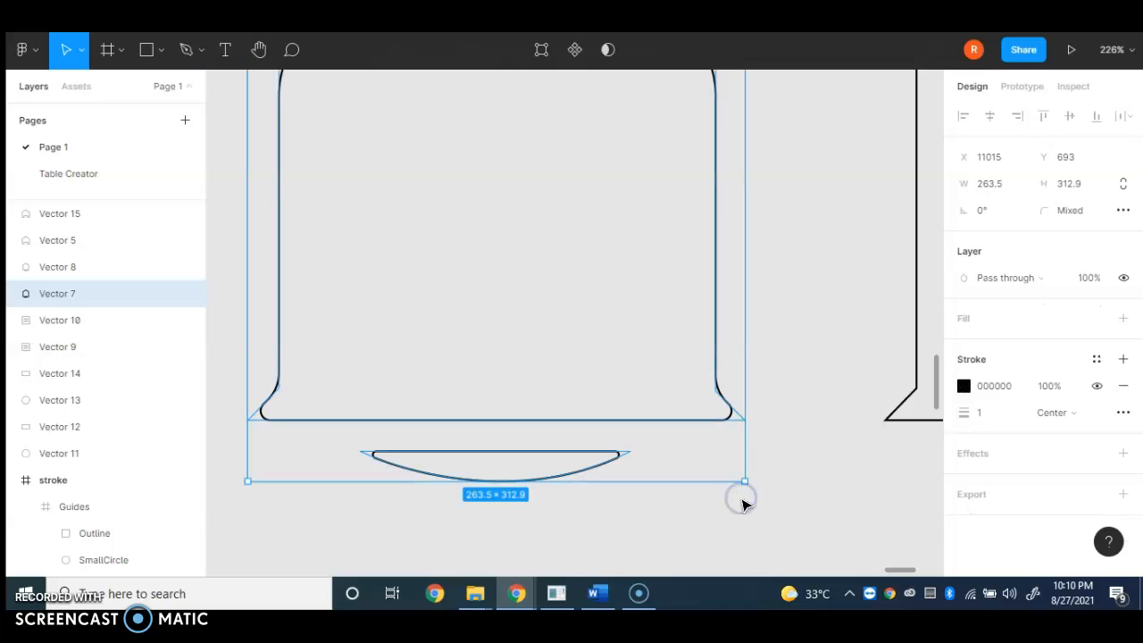
{"action": "left_click", "coordinate": [773, 461]}
Delete the sharp-cornered bell copy and replace it with a duplicate of the rounded bell at X 11353, Y 693
{"action": "scroll", "coordinate": [492, 492], "scroll_direction": "down", "scroll_amount": 10}
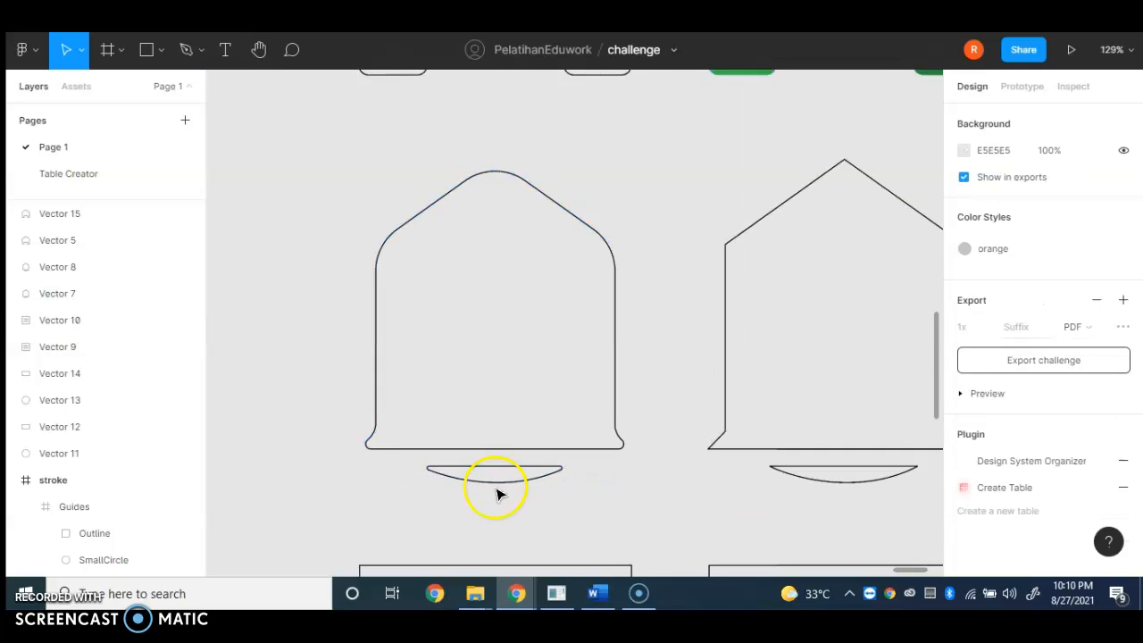
{"action": "left_click", "coordinate": [685, 308]}
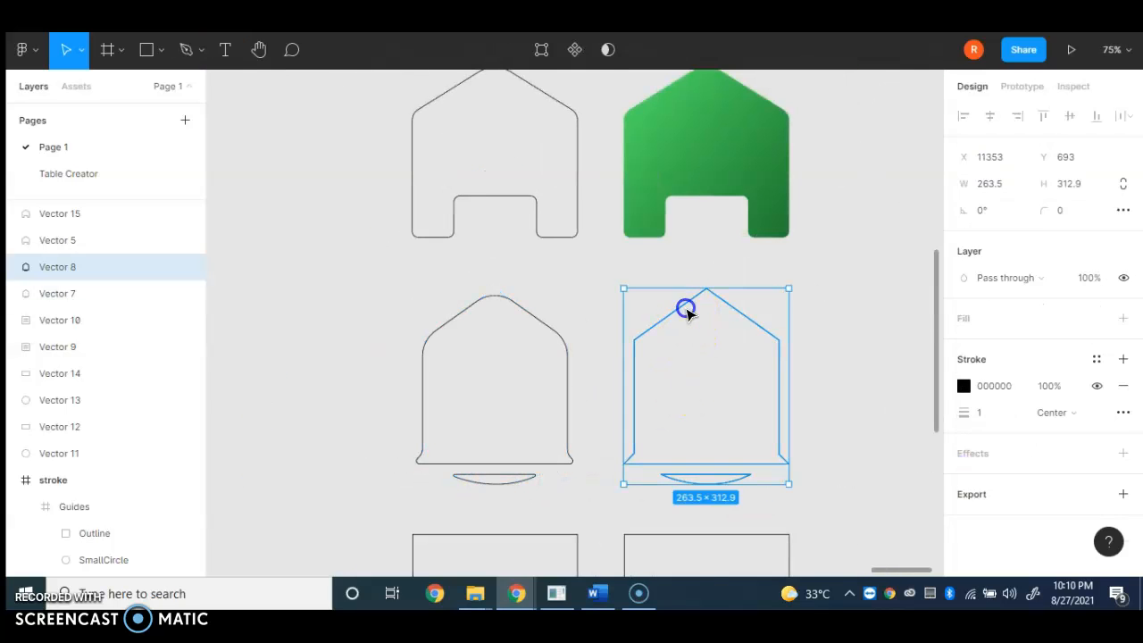
{"action": "key", "text": "Delete"}
{"action": "left_click", "coordinate": [497, 305]}
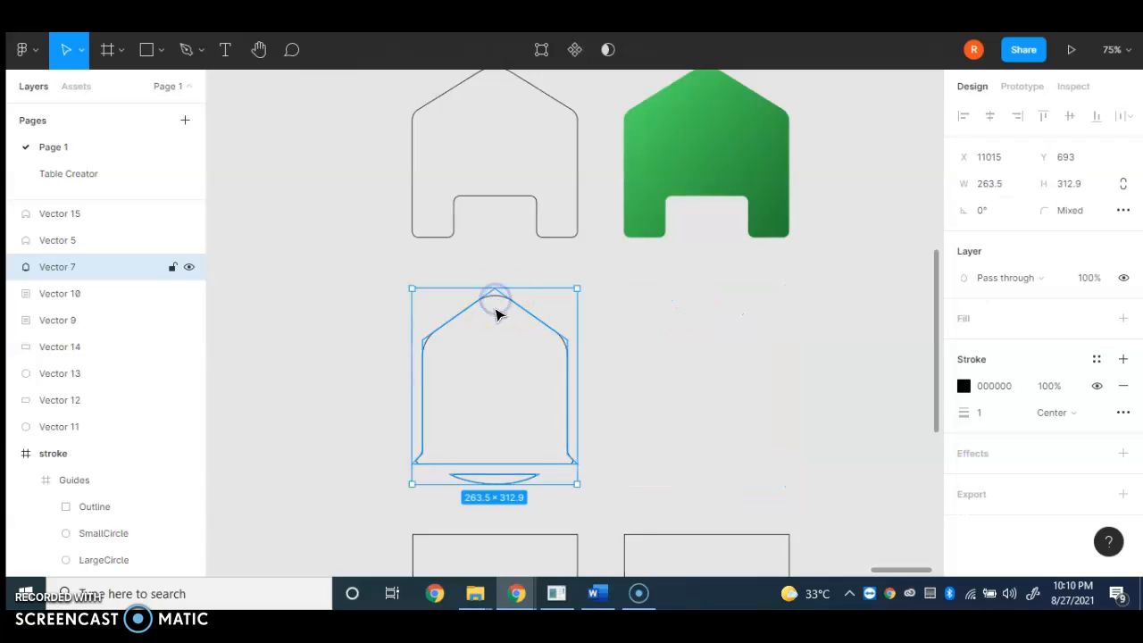
{"action": "key", "text": "ctrl+c"}
{"action": "key", "text": "ctrl+v"}
{"action": "left_click_drag", "start_coordinate": [507, 314], "coordinate": [709, 313]}
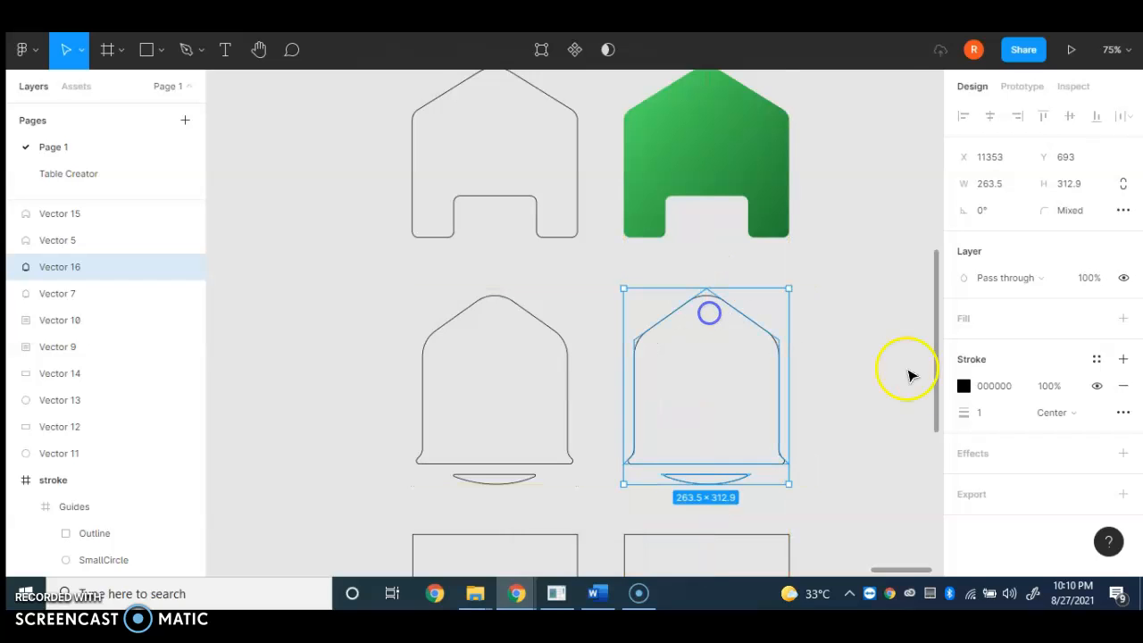
Give the bell copy a Linear gradient fill and remove its stroke
{"action": "left_click", "coordinate": [1122, 319]}
{"action": "left_click", "coordinate": [1123, 412]}
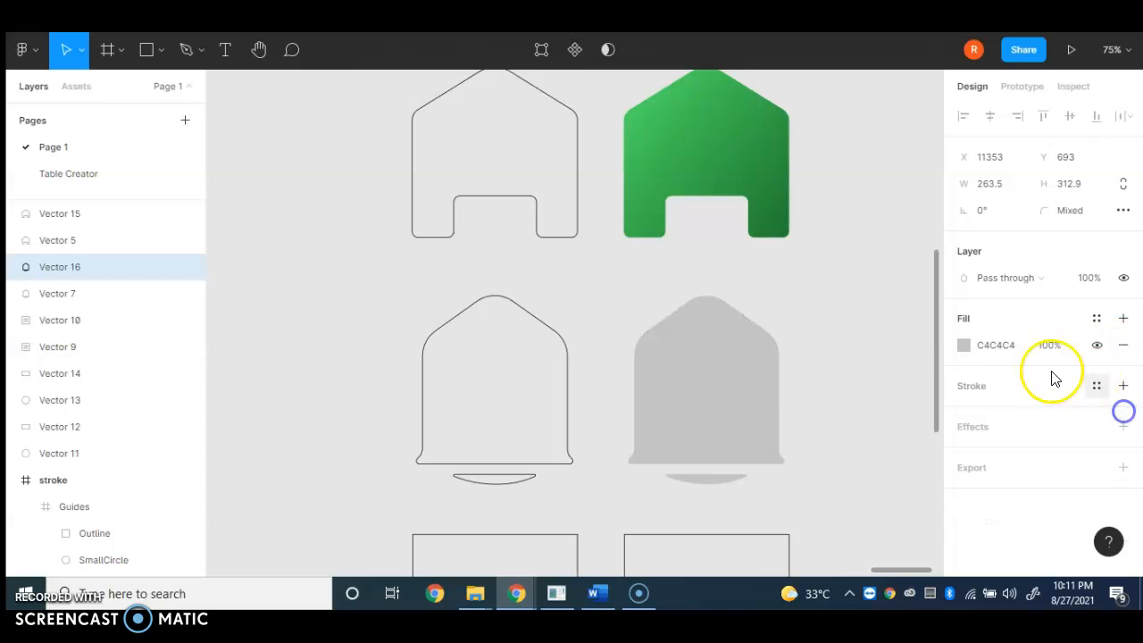
{"action": "left_click", "coordinate": [965, 346]}
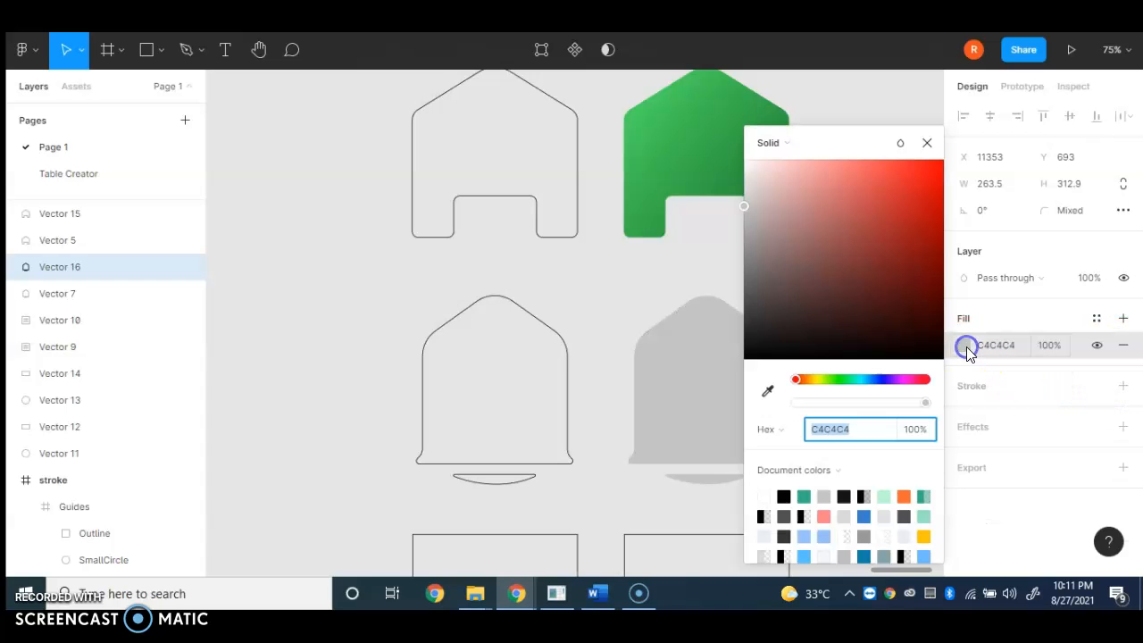
{"action": "left_click", "coordinate": [774, 393]}
{"action": "scroll", "coordinate": [403, 294], "scroll_direction": "down", "scroll_amount": 3}
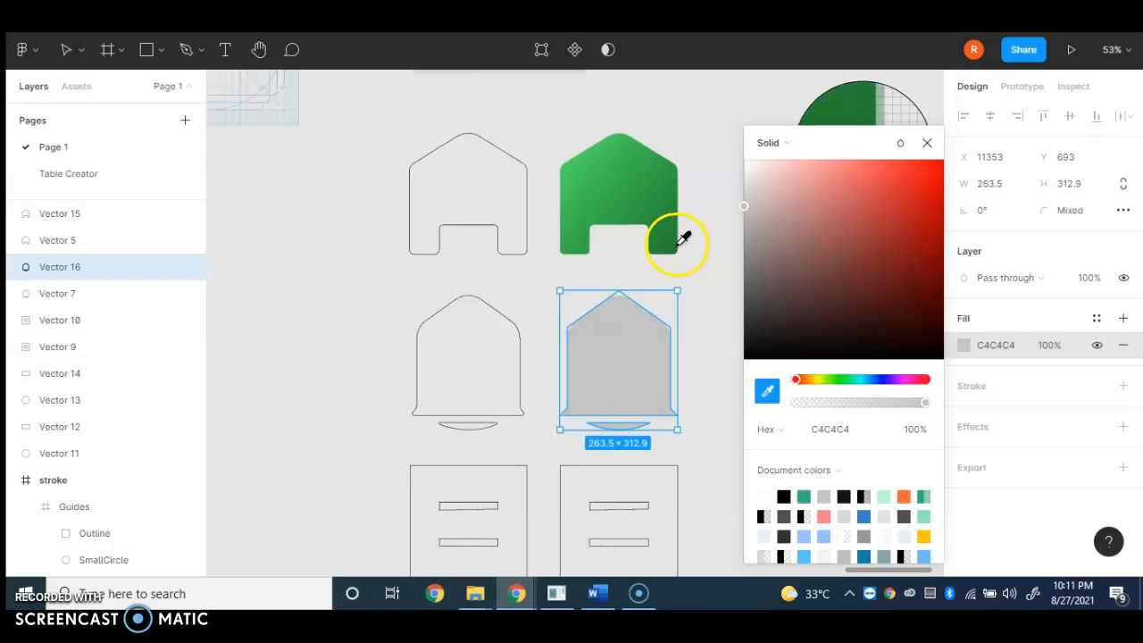
{"action": "left_click", "coordinate": [793, 146]}
{"action": "left_click", "coordinate": [792, 163]}
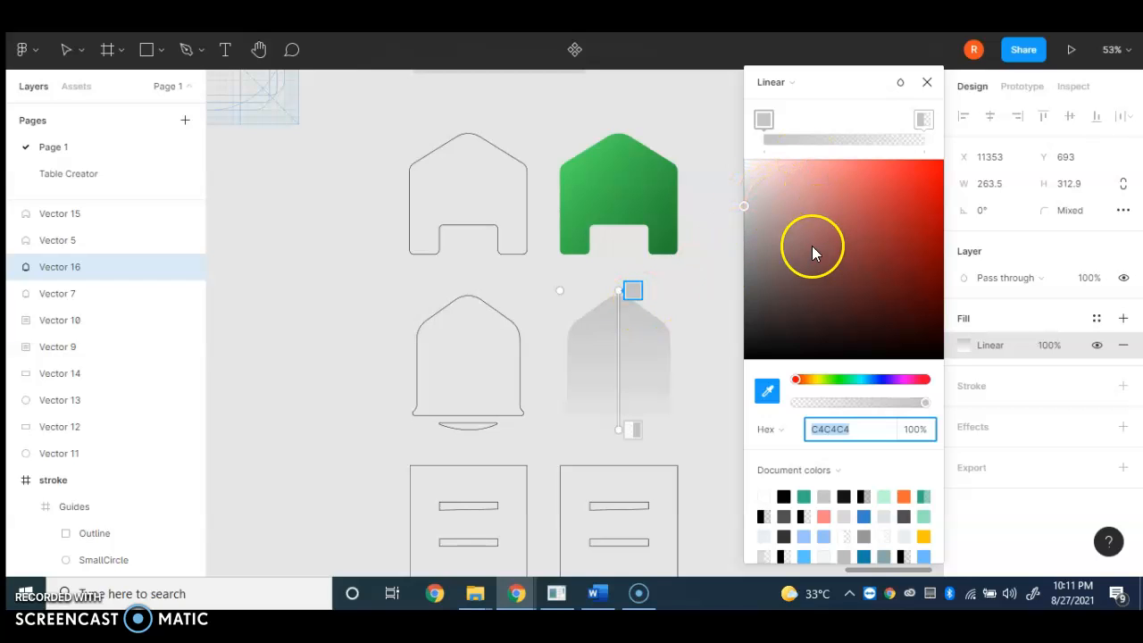
Sample the green house for the bell's gradient stops: light green 48D05E for the start and dark green 288737 for the end
{"action": "left_click", "coordinate": [765, 390]}
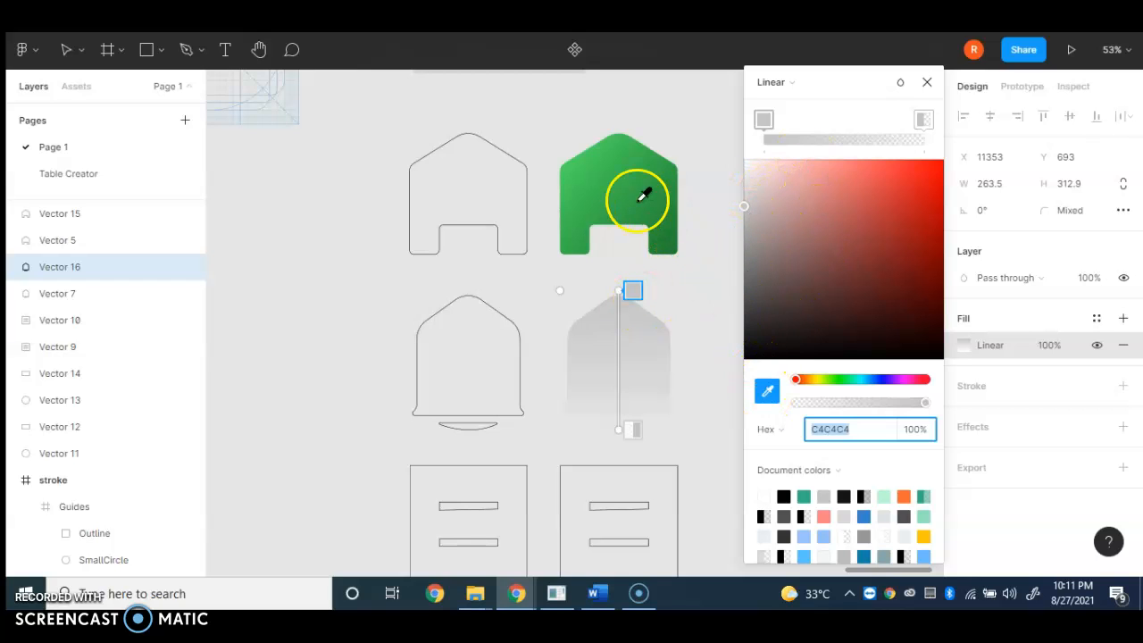
{"action": "left_click", "coordinate": [585, 160]}
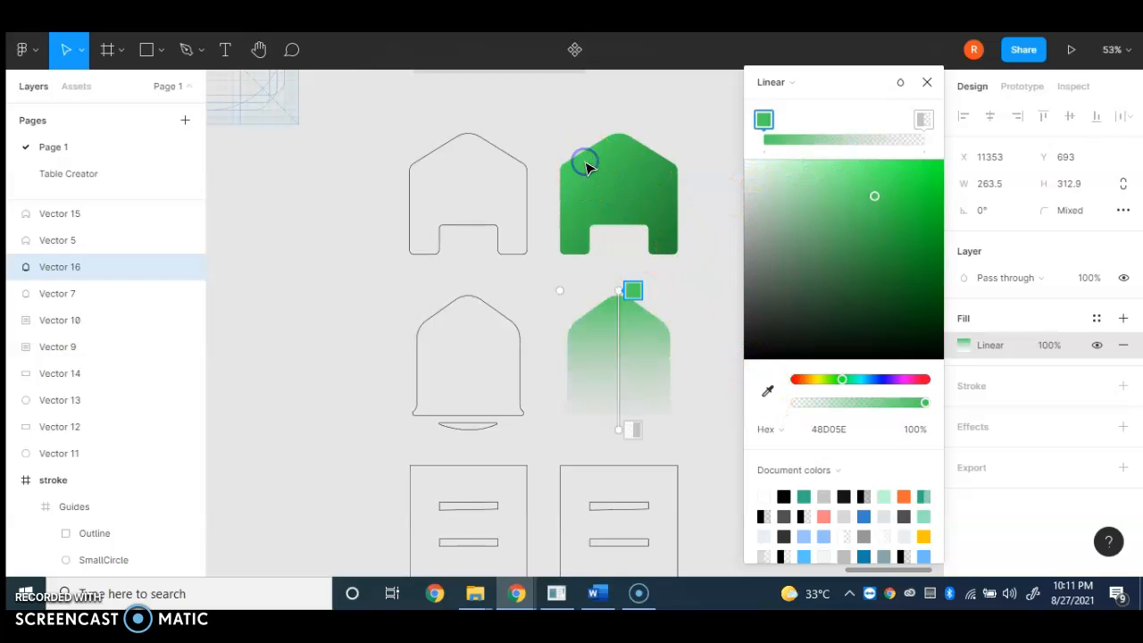
{"action": "left_click", "coordinate": [923, 120]}
{"action": "left_click", "coordinate": [767, 390]}
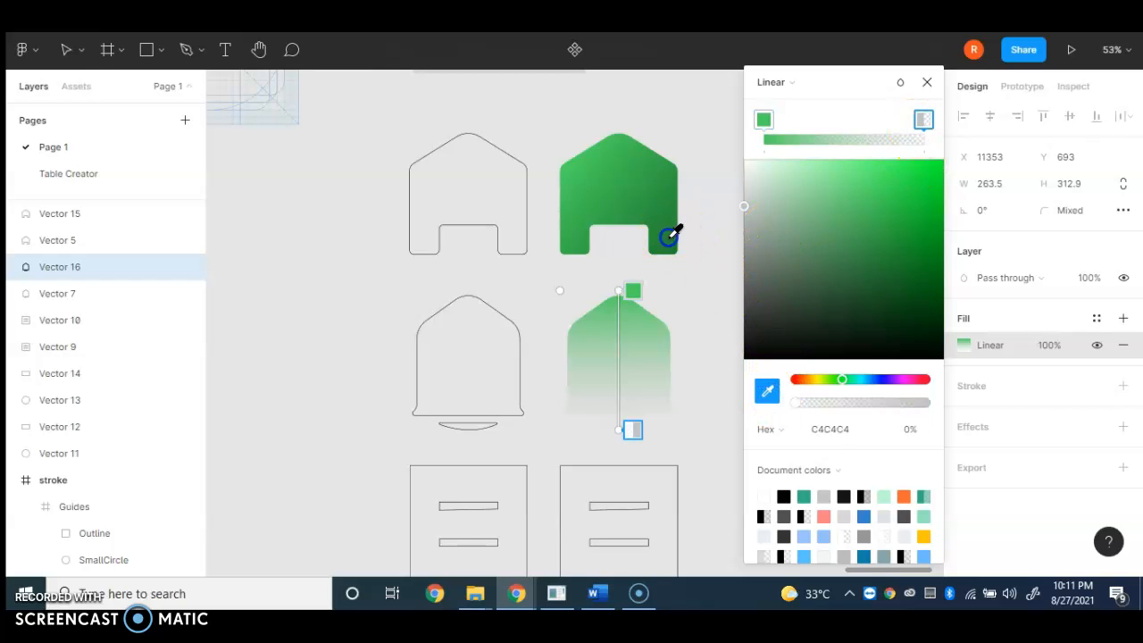
{"action": "left_click", "coordinate": [668, 236]}
Angle the bell copy's gradient diagonally from its upper-left shoulder to its lower-right corner, then deselect the bell
{"action": "left_click_drag", "start_coordinate": [616, 293], "coordinate": [585, 313]}
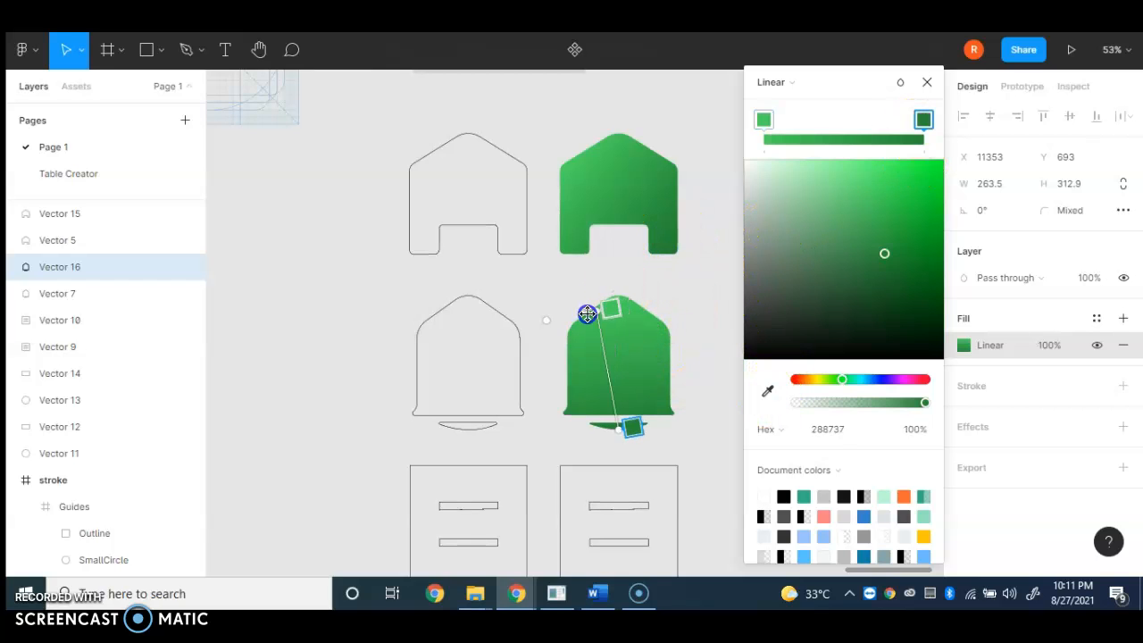
{"action": "left_click_drag", "start_coordinate": [639, 427], "coordinate": [666, 420]}
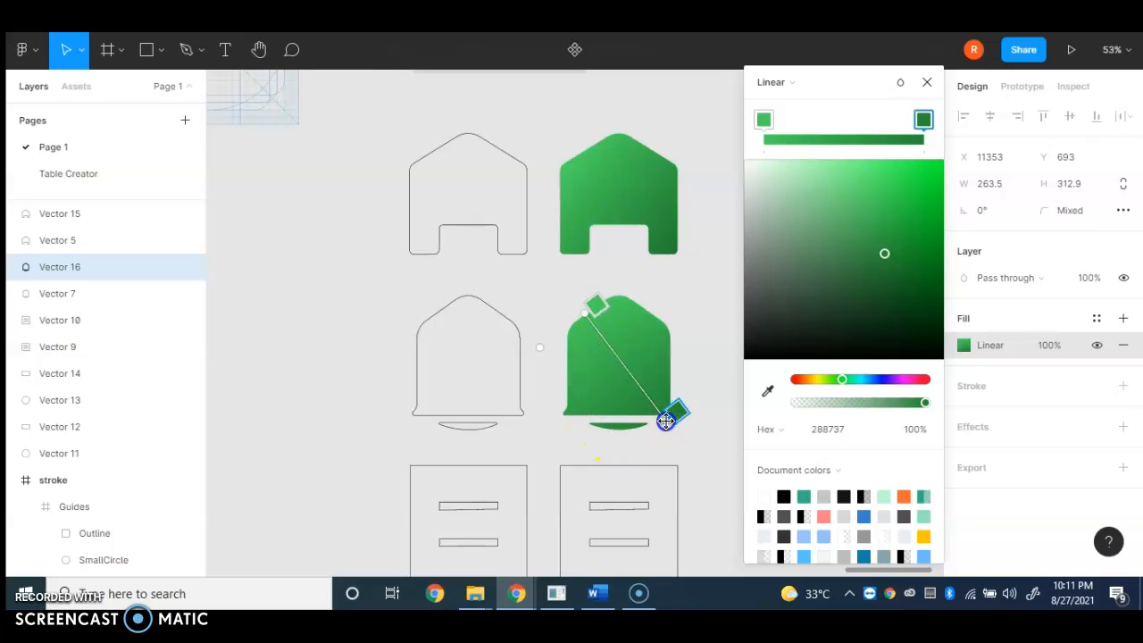
{"action": "left_click", "coordinate": [729, 335]}
{"action": "left_click", "coordinate": [728, 336]}
Examine the navigation bar reference and the icon outlines below it, including the square icon with two bars
{"action": "scroll", "coordinate": [732, 339], "scroll_direction": "down", "scroll_amount": 3}
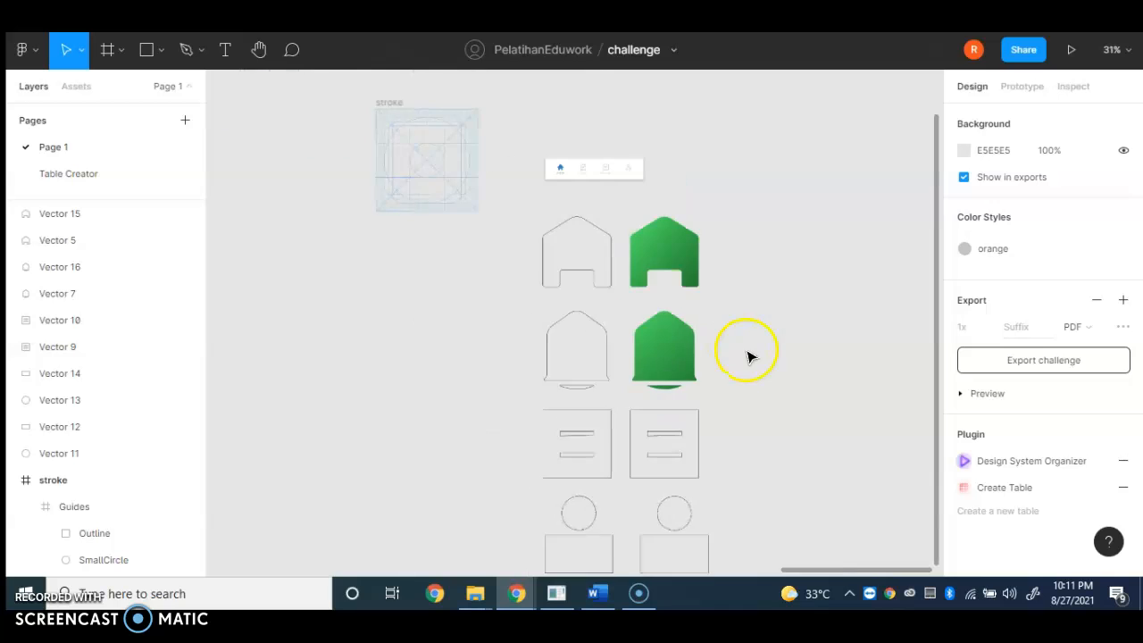
{"action": "scroll", "coordinate": [749, 357], "scroll_direction": "down", "scroll_amount": 3}
{"action": "scroll", "coordinate": [581, 383], "scroll_direction": "up", "scroll_amount": 5}
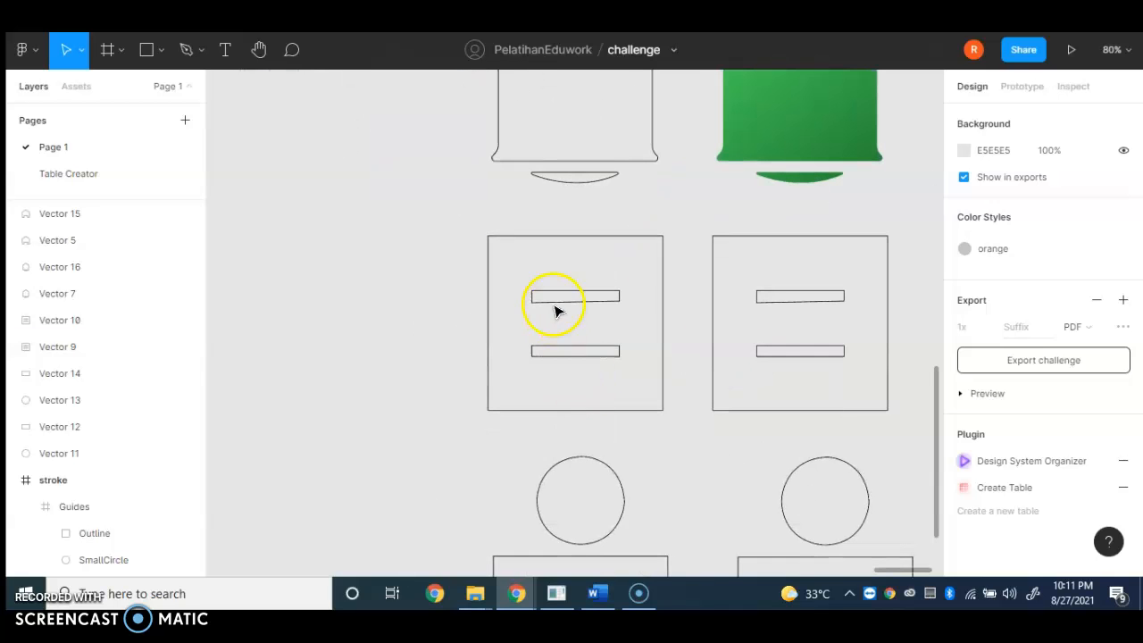
{"action": "left_click", "coordinate": [532, 245]}
{"action": "scroll", "coordinate": [416, 293], "scroll_direction": "down", "scroll_amount": 4}
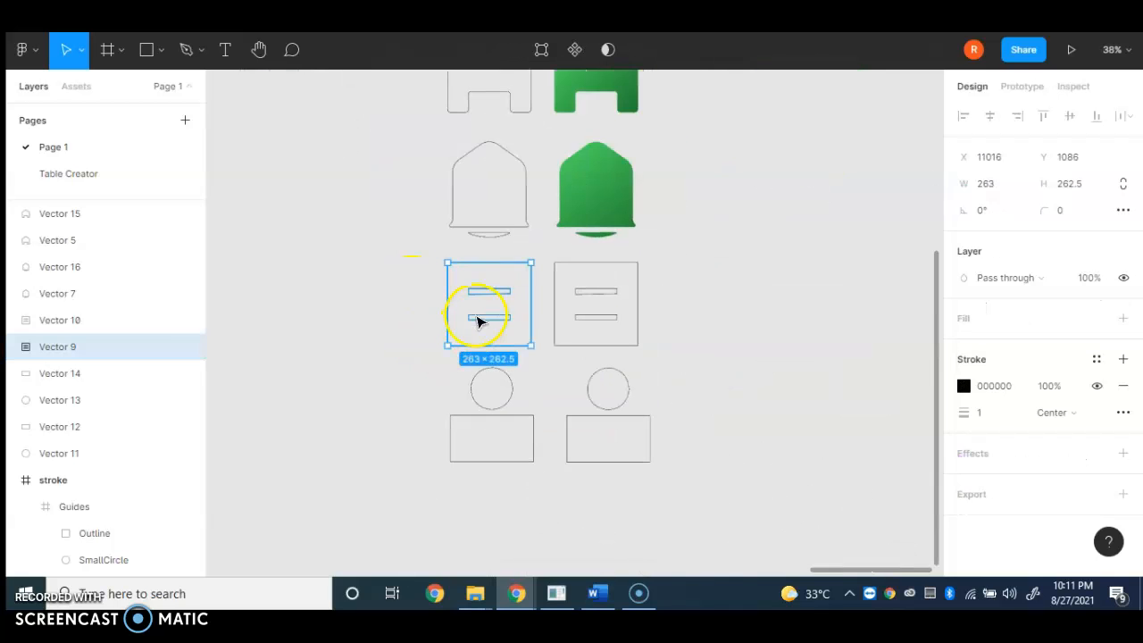
{"action": "scroll", "coordinate": [415, 342], "scroll_direction": "up", "scroll_amount": 1}
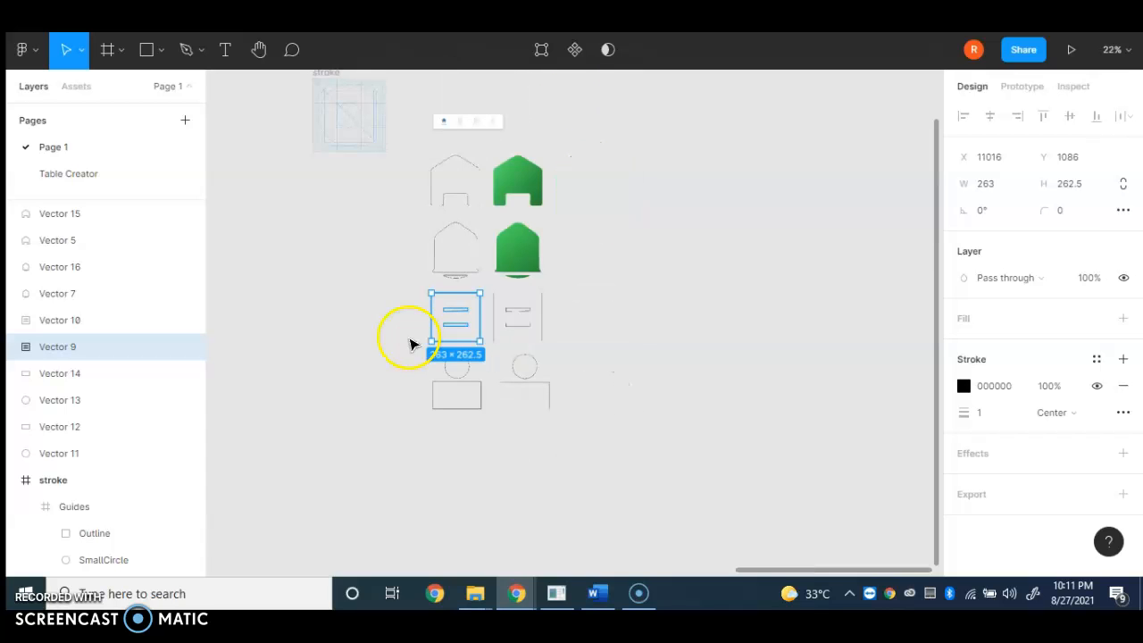
{"action": "scroll", "coordinate": [455, 314], "scroll_direction": "up", "scroll_amount": 5}
{"action": "scroll", "coordinate": [480, 309], "scroll_direction": "up", "scroll_amount": 3}
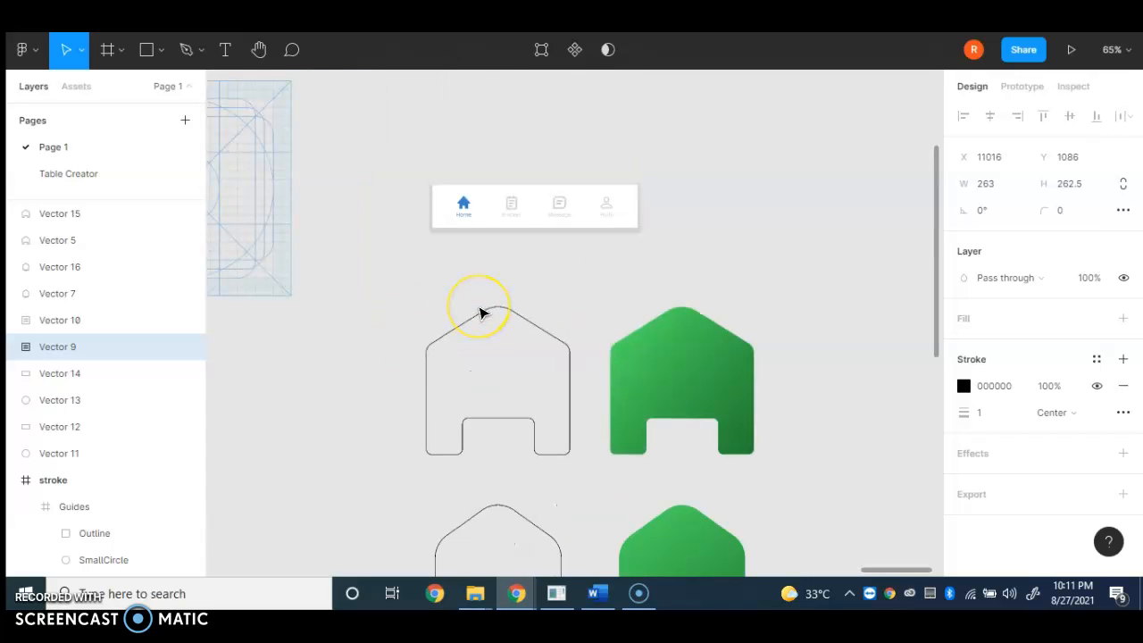
{"action": "scroll", "coordinate": [479, 313], "scroll_direction": "down", "scroll_amount": 4}
{"action": "scroll", "coordinate": [481, 321], "scroll_direction": "down", "scroll_amount": 5}
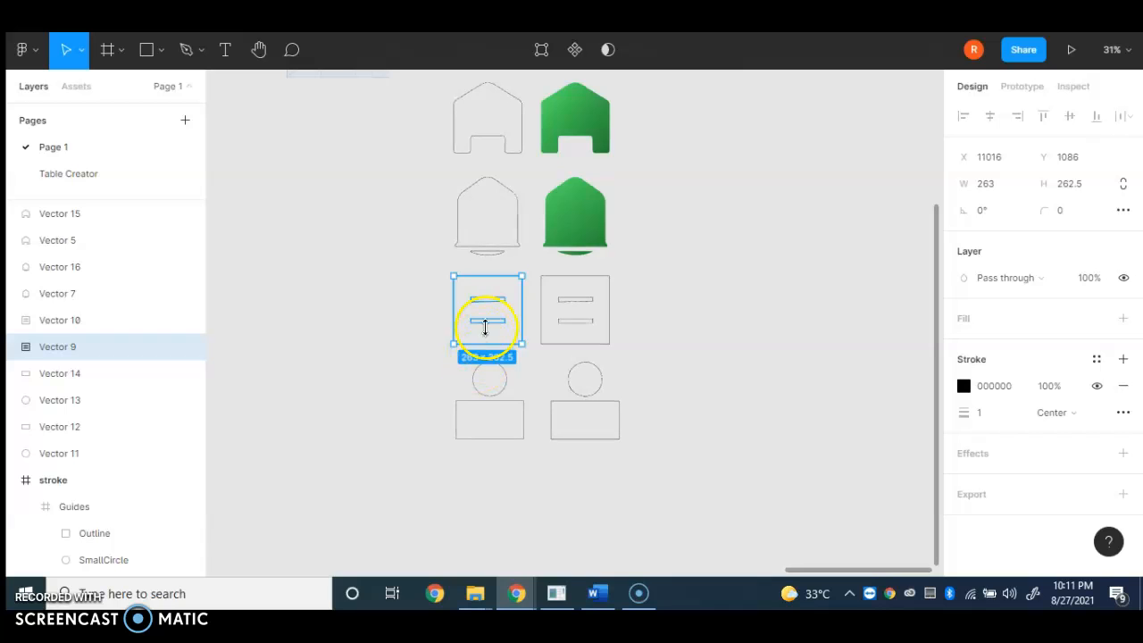
Edit the points of the outlined two-bar square icon and set the radius of its two upper corners to 20
{"action": "scroll", "coordinate": [483, 310], "scroll_direction": "up", "scroll_amount": 2}
{"action": "left_click_drag", "start_coordinate": [428, 258], "coordinate": [532, 279]}
{"action": "scroll", "coordinate": [530, 281], "scroll_direction": "up", "scroll_amount": 4}
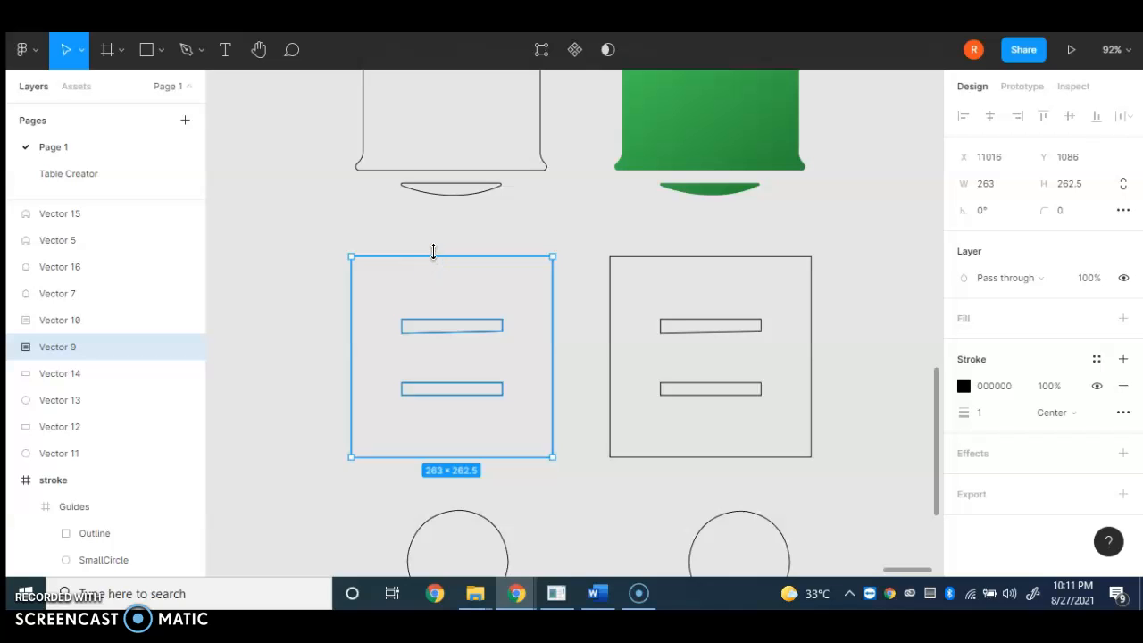
{"action": "left_click", "coordinate": [436, 284]}
{"action": "double_click", "coordinate": [437, 259]}
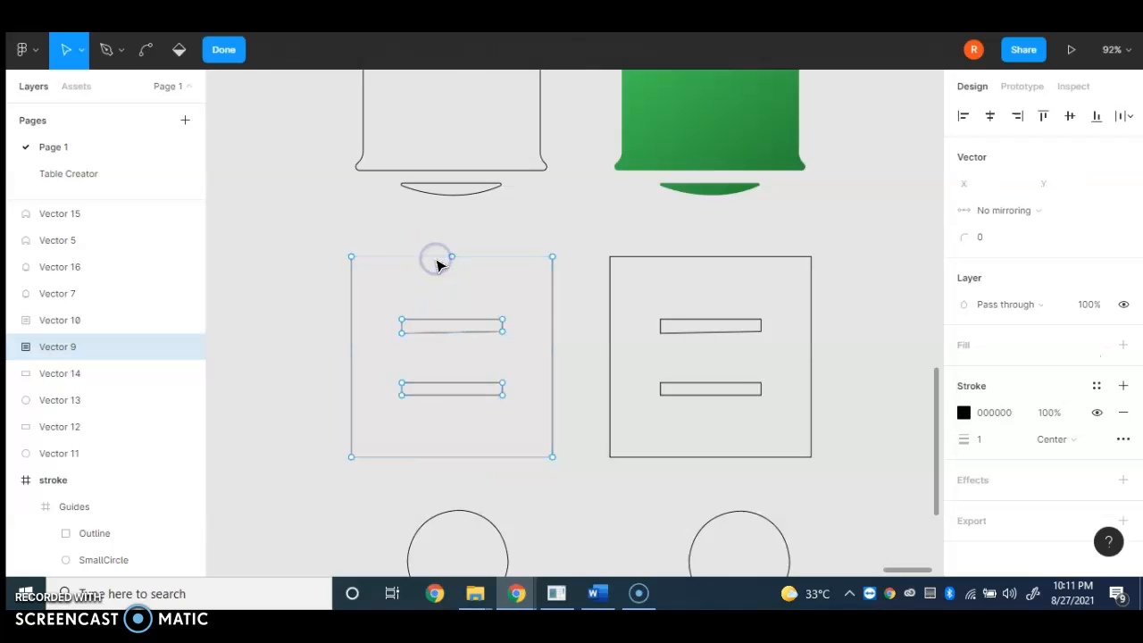
{"action": "left_click_drag", "start_coordinate": [337, 245], "coordinate": [580, 265]}
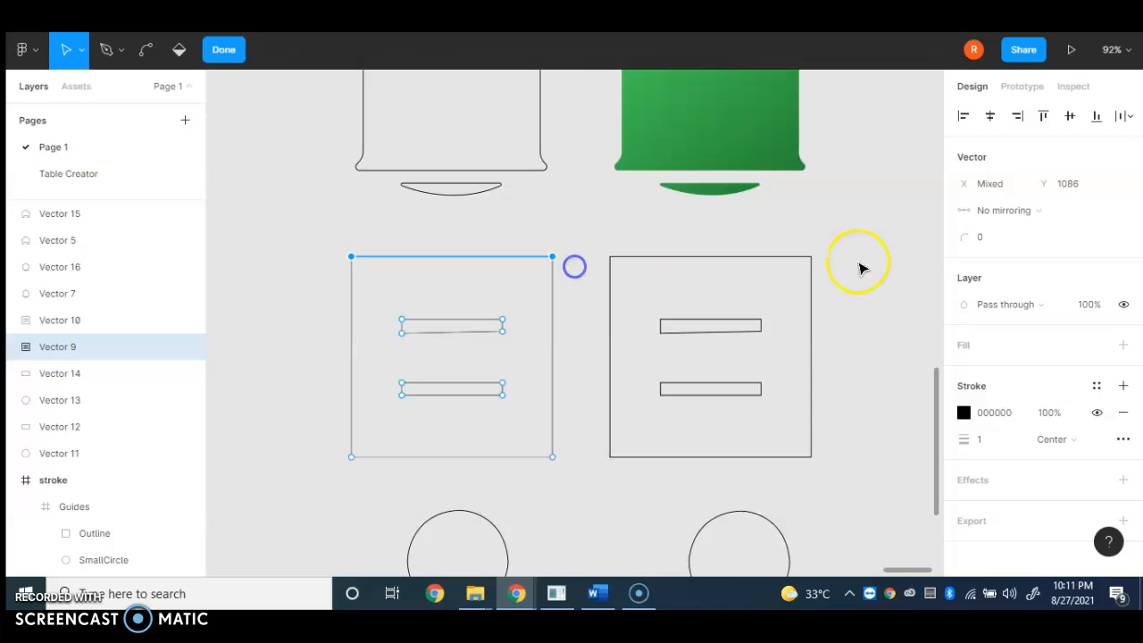
{"action": "left_click", "coordinate": [986, 239]}
{"action": "key", "text": "Return"}
Round the lower-right corner point of the outlined two-bar square icon
{"action": "left_click", "coordinate": [552, 456]}
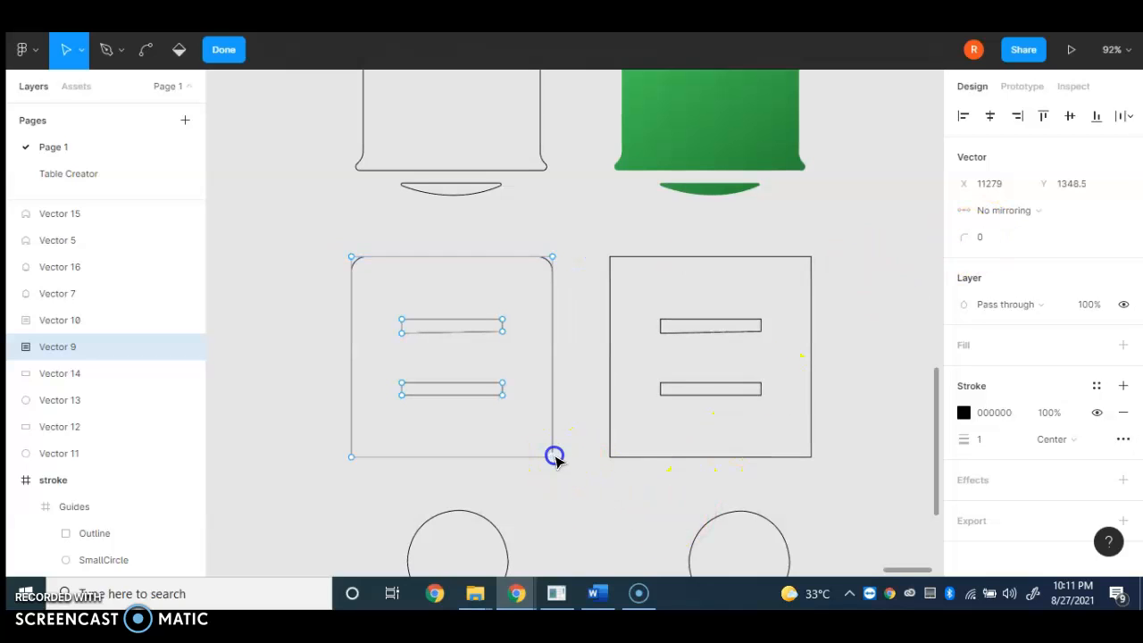
{"action": "left_click", "coordinate": [989, 240]}
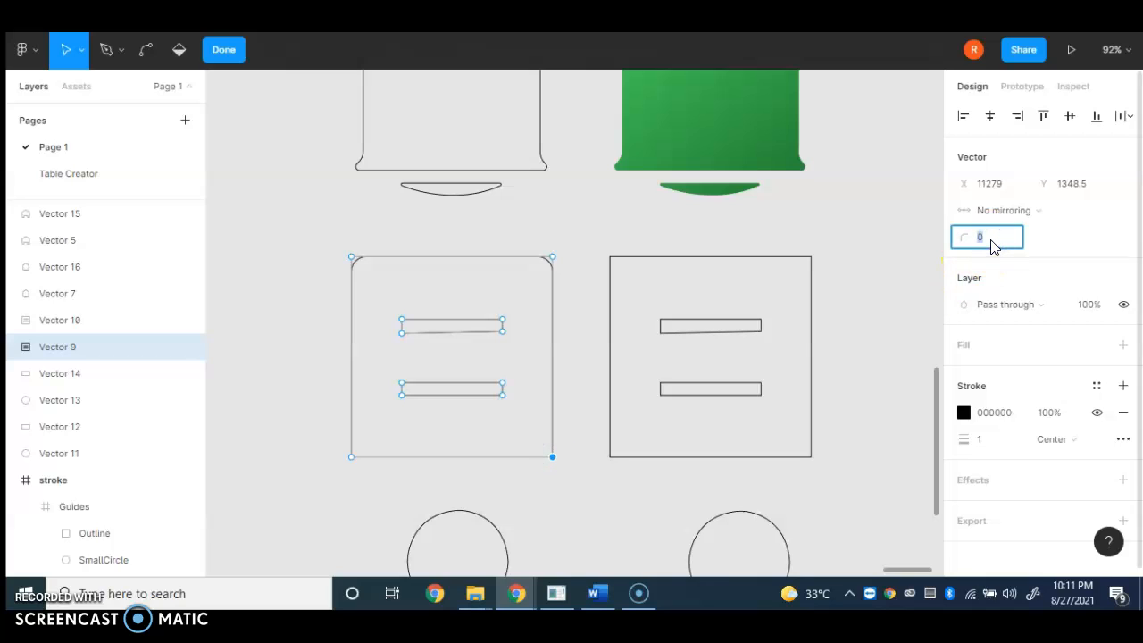
{"action": "left_click", "coordinate": [992, 241]}
{"action": "left_click", "coordinate": [991, 243]}
{"action": "key", "text": "Return"}
Set the radius of both upper corners of the square icon to 40, then leave vector editing and deselect it
{"action": "left_click", "coordinate": [717, 265]}
{"action": "left_click", "coordinate": [553, 258]}
{"action": "left_click", "coordinate": [347, 273]}
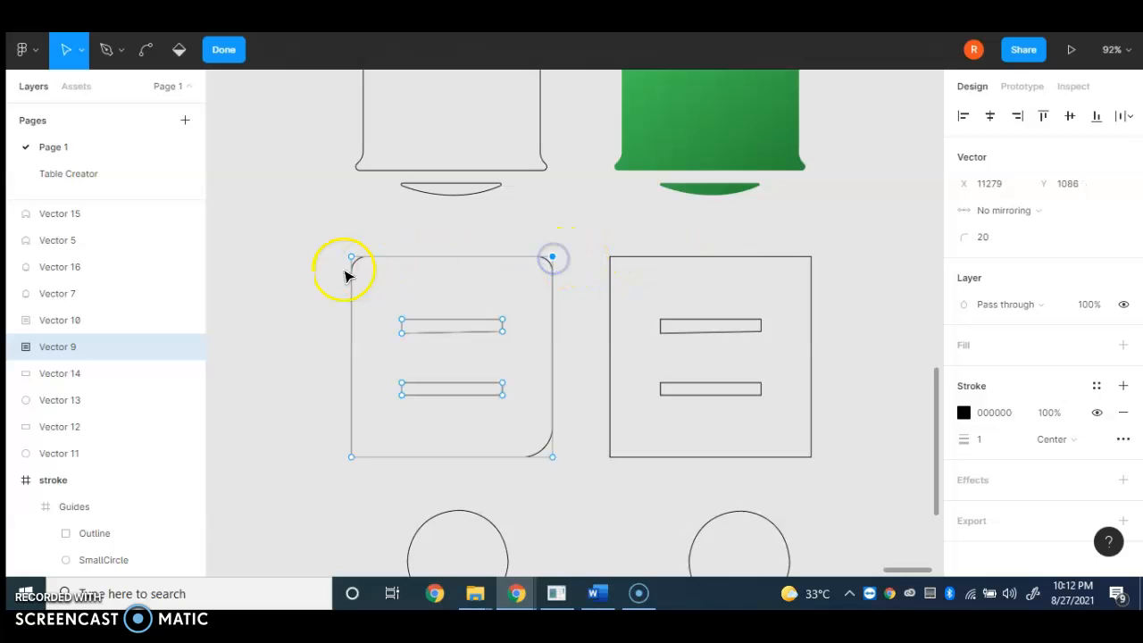
{"action": "left_click", "coordinate": [988, 238]}
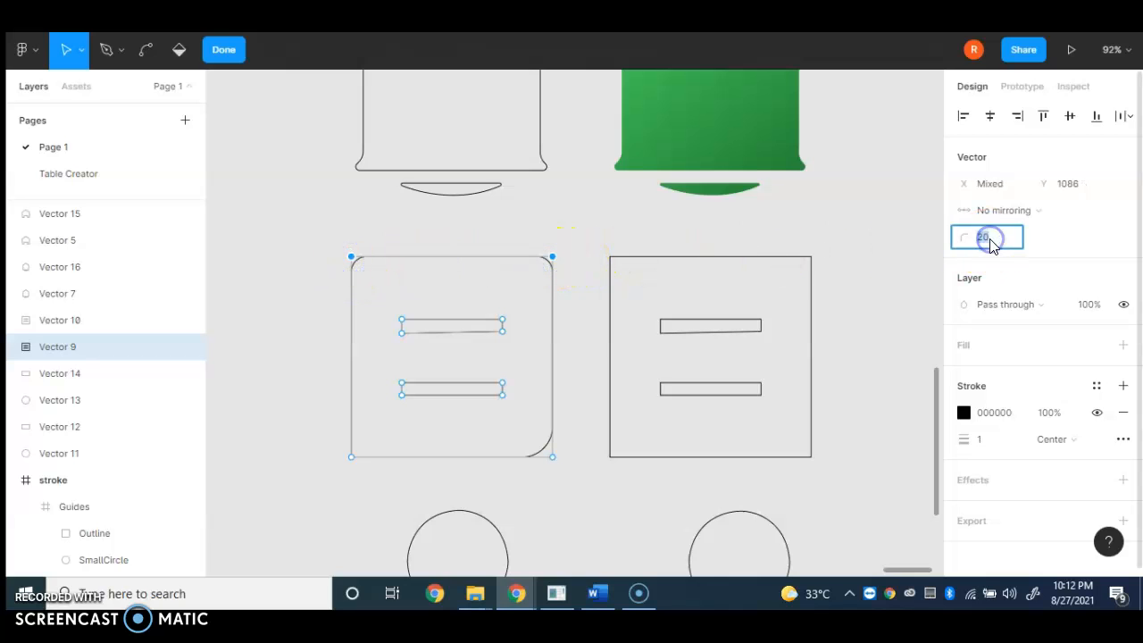
{"action": "type", "text": "40"}
{"action": "key", "text": "Return"}
{"action": "left_click", "coordinate": [576, 312]}
{"action": "double_click", "coordinate": [595, 323]}
{"action": "scroll", "coordinate": [597, 325], "scroll_direction": "down", "scroll_amount": 1}
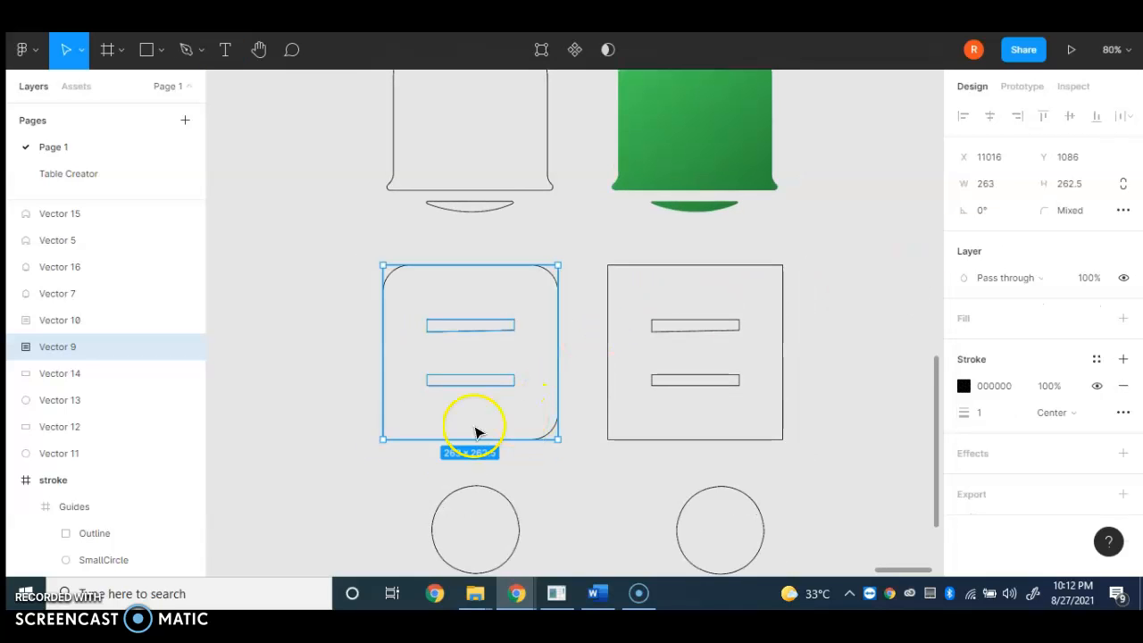
{"action": "left_click", "coordinate": [384, 465]}
Try to add a fill to the lower bar inside the square icon, then undo it
{"action": "scroll", "coordinate": [384, 466], "scroll_direction": "up", "scroll_amount": 5}
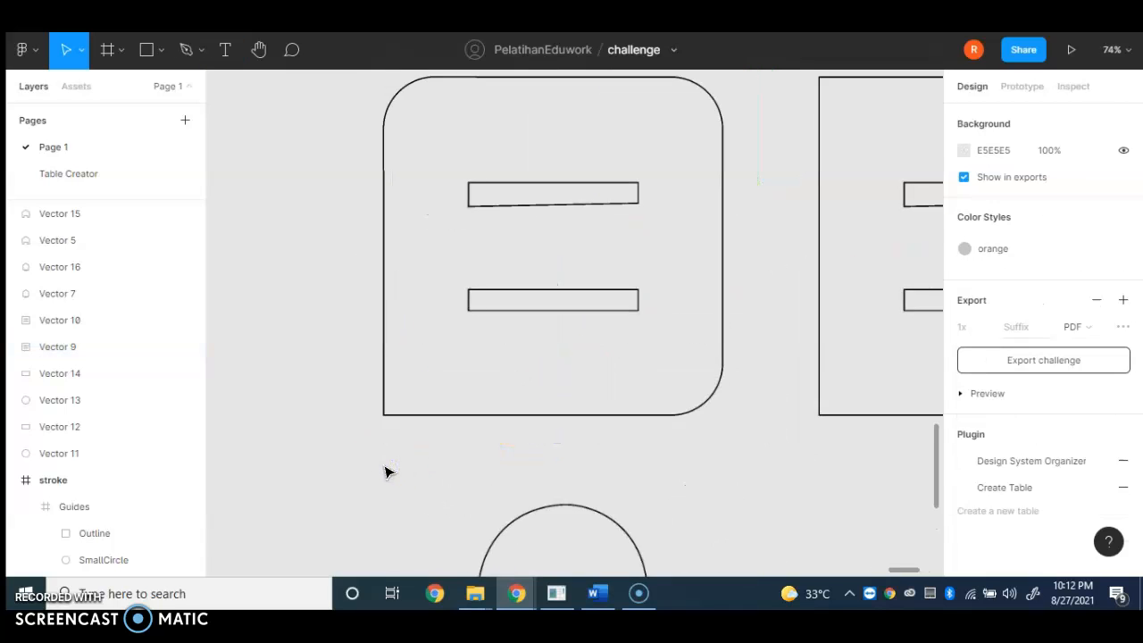
{"action": "left_click", "coordinate": [515, 313]}
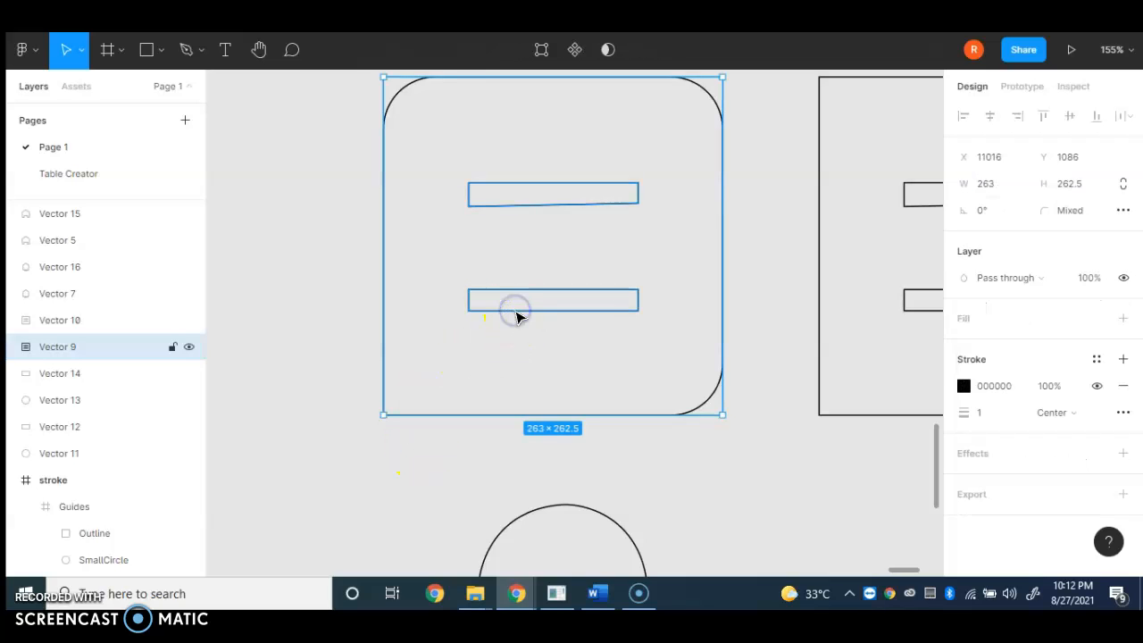
{"action": "double_click", "coordinate": [515, 313]}
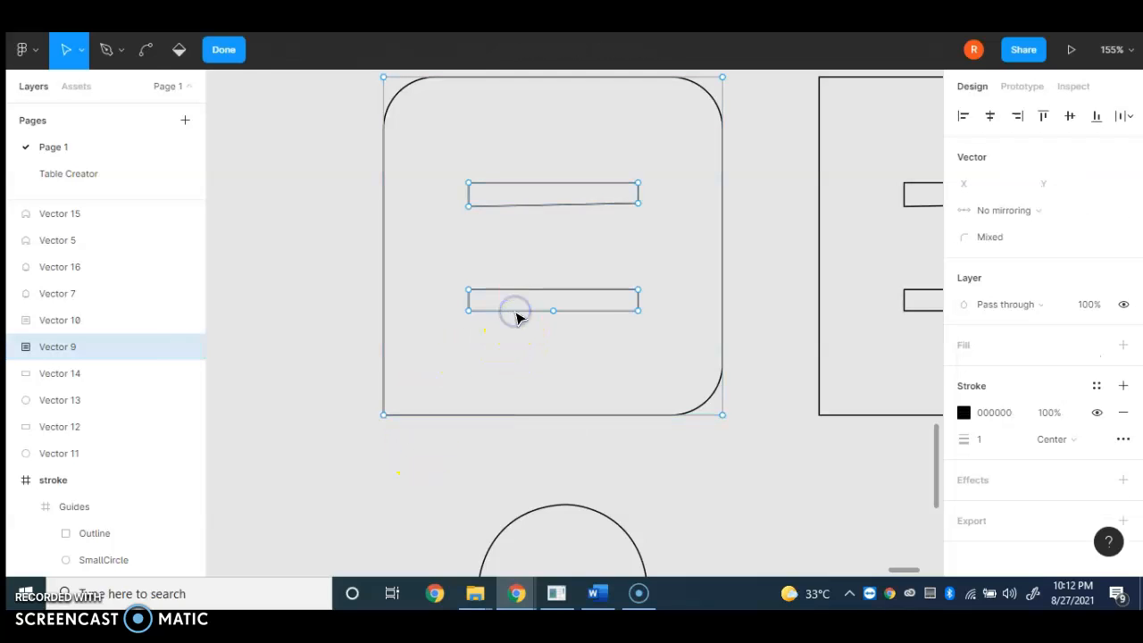
{"action": "left_click", "coordinate": [693, 318]}
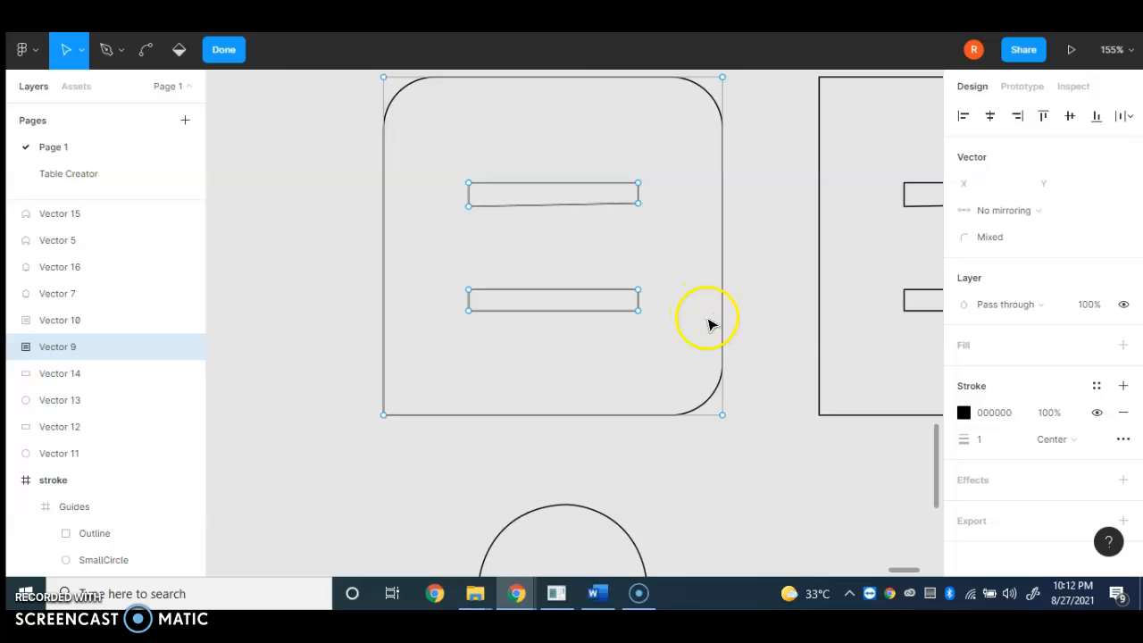
{"action": "left_click", "coordinate": [595, 316]}
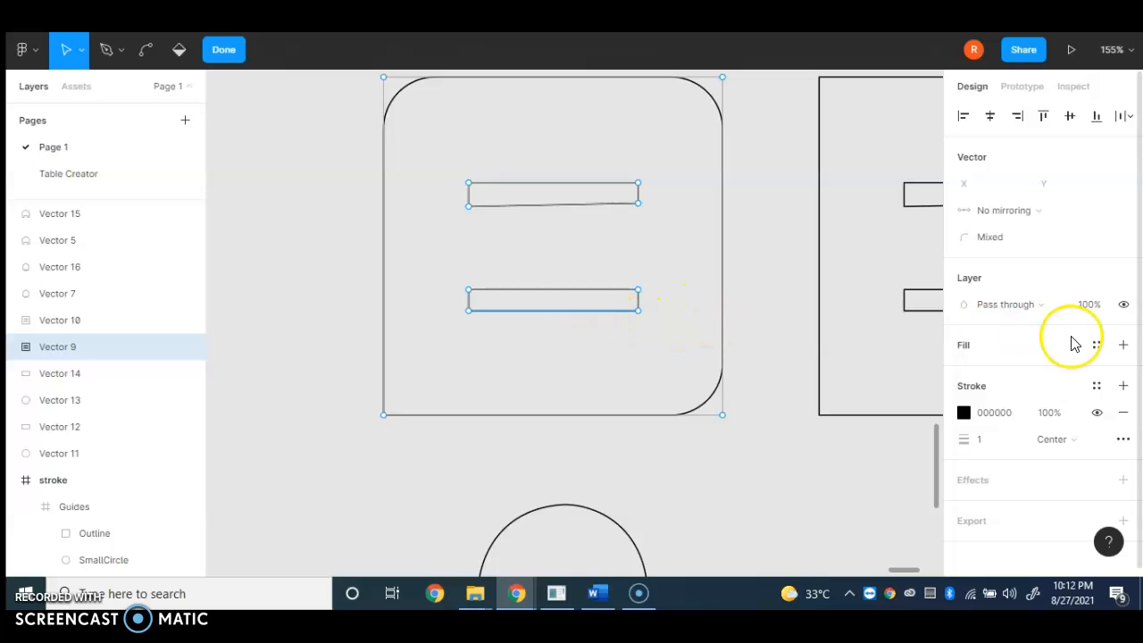
{"action": "left_click", "coordinate": [1123, 345]}
{"action": "key", "text": "ctrl+z"}
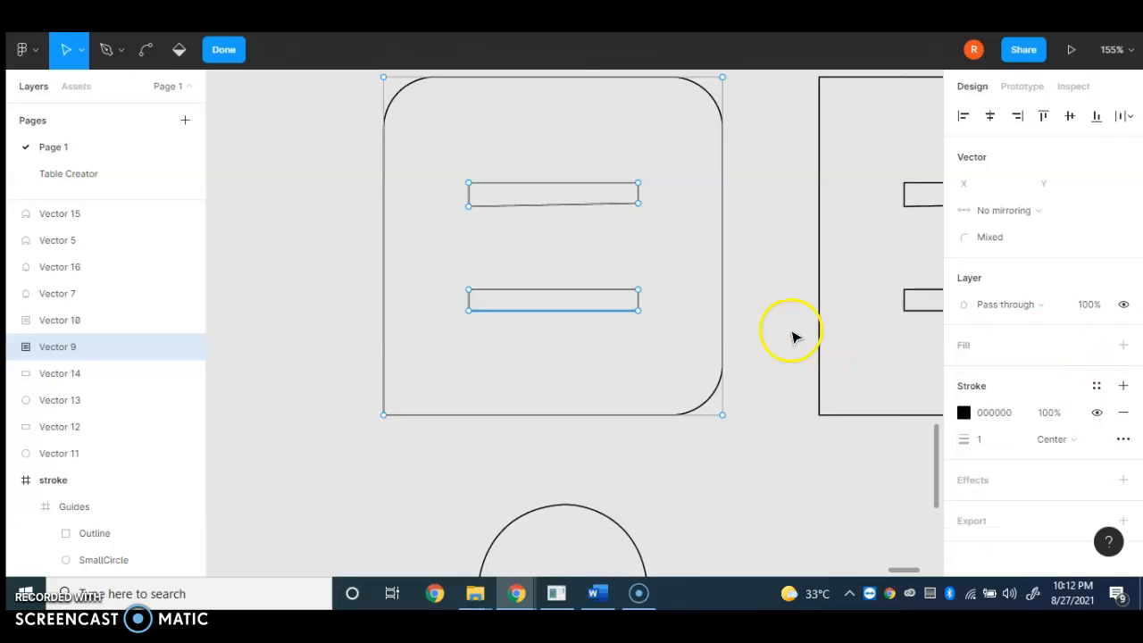
Try a stroke width of 20 on the square icon, undo it, then leave vector editing and deselect the icon
{"action": "left_click", "coordinate": [628, 300]}
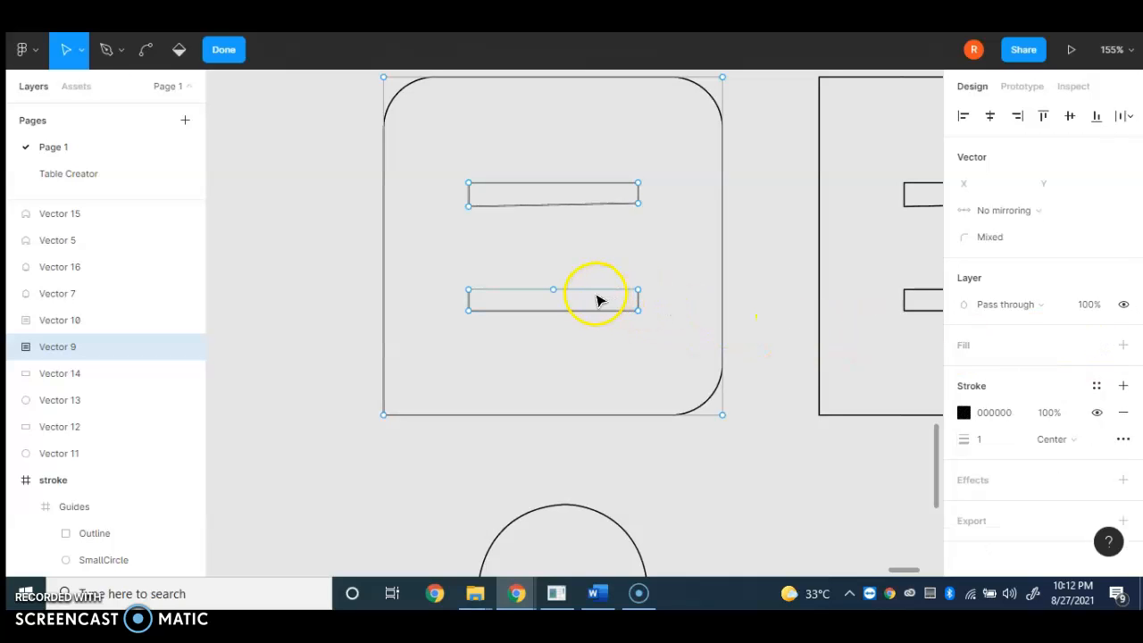
{"action": "scroll", "coordinate": [598, 301], "scroll_direction": "up", "scroll_amount": 5}
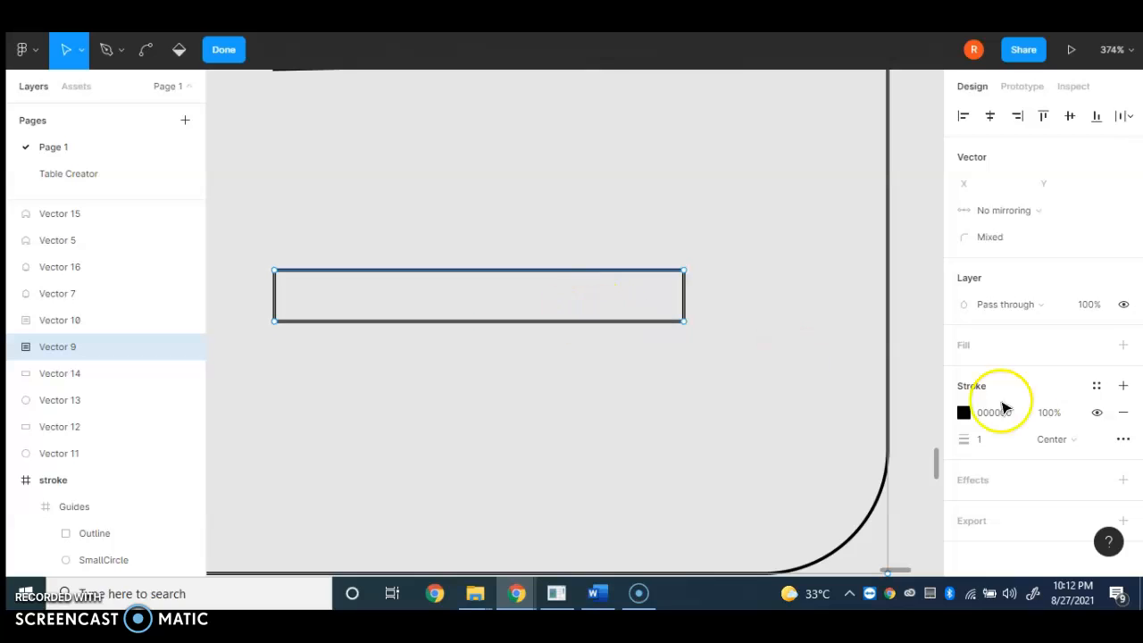
{"action": "left_click", "coordinate": [1003, 450]}
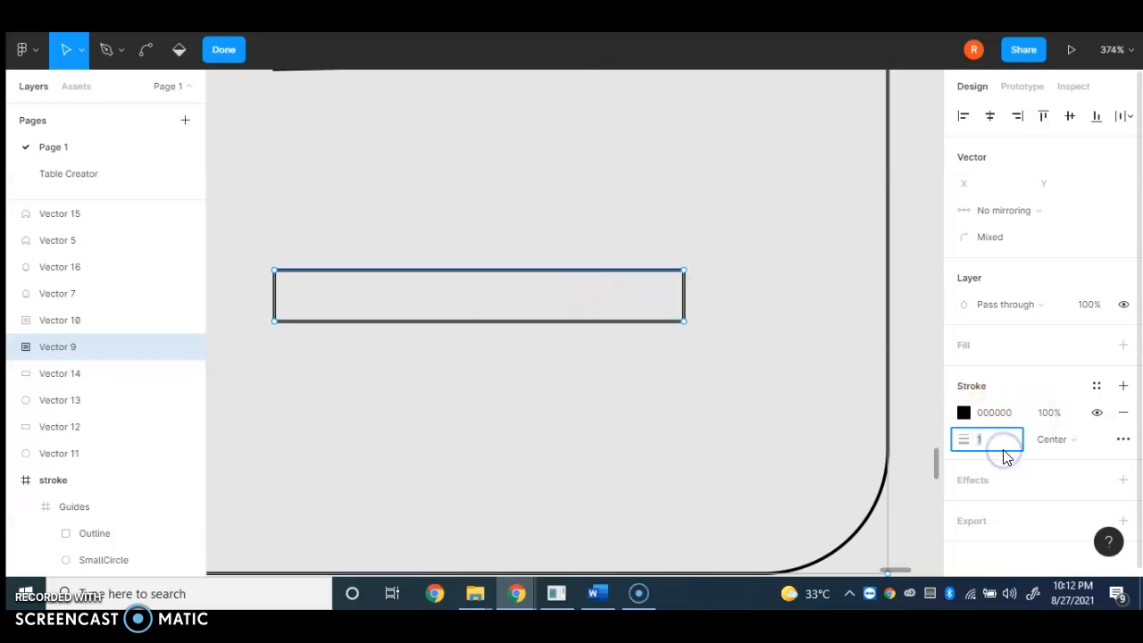
{"action": "type", "text": "20"}
{"action": "key", "text": "Return"}
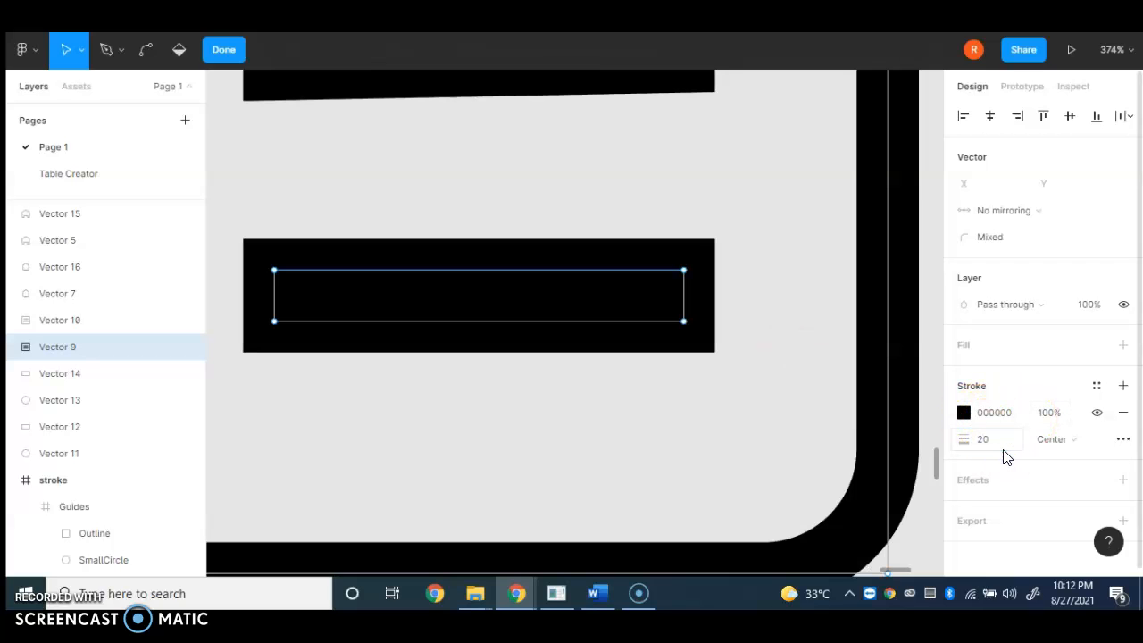
{"action": "key", "text": "ctrl+z"}
{"action": "scroll", "coordinate": [799, 449], "scroll_direction": "down", "scroll_amount": 5}
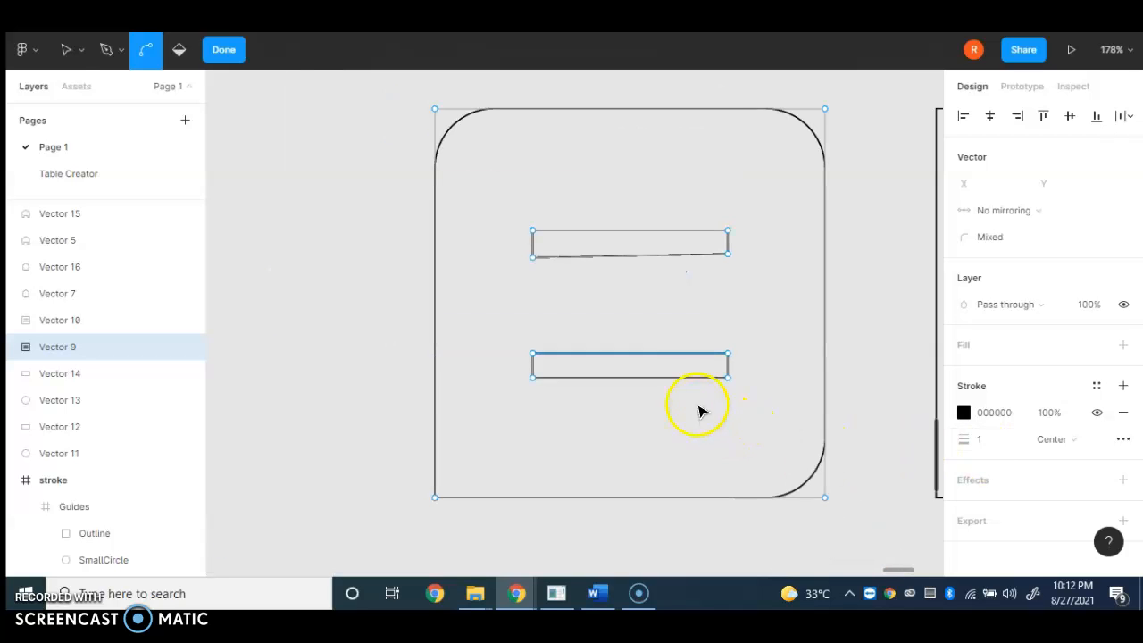
{"action": "left_click", "coordinate": [685, 377]}
{"action": "left_click", "coordinate": [687, 379]}
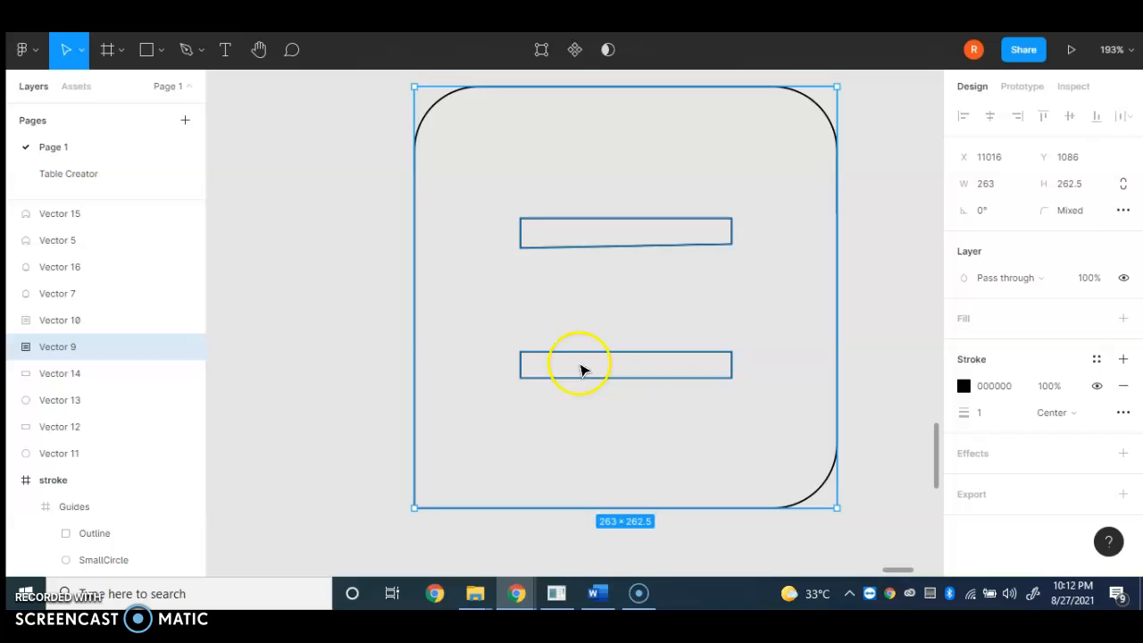
{"action": "scroll", "coordinate": [537, 362], "scroll_direction": "down", "scroll_amount": 3}
{"action": "left_click", "coordinate": [381, 359]}
Delete the sharp-cornered square icon copy and replace it with a duplicate of the rounded outline at X 11353, Y 1086
{"action": "scroll", "coordinate": [380, 357], "scroll_direction": "down", "scroll_amount": 3}
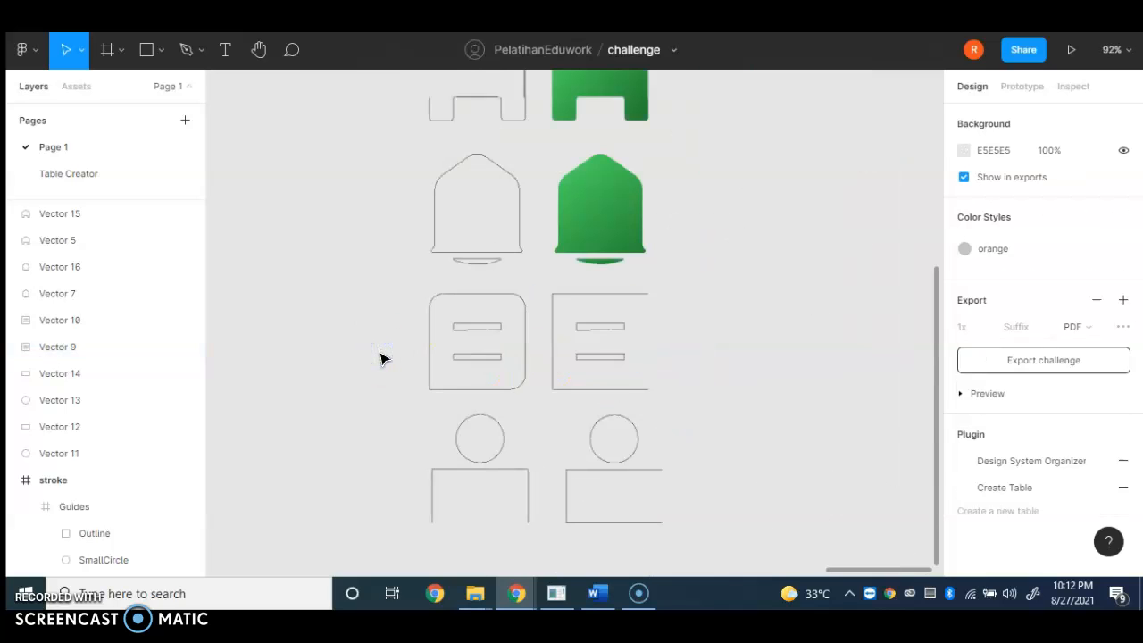
{"action": "left_click", "coordinate": [603, 300]}
{"action": "key", "text": "Delete"}
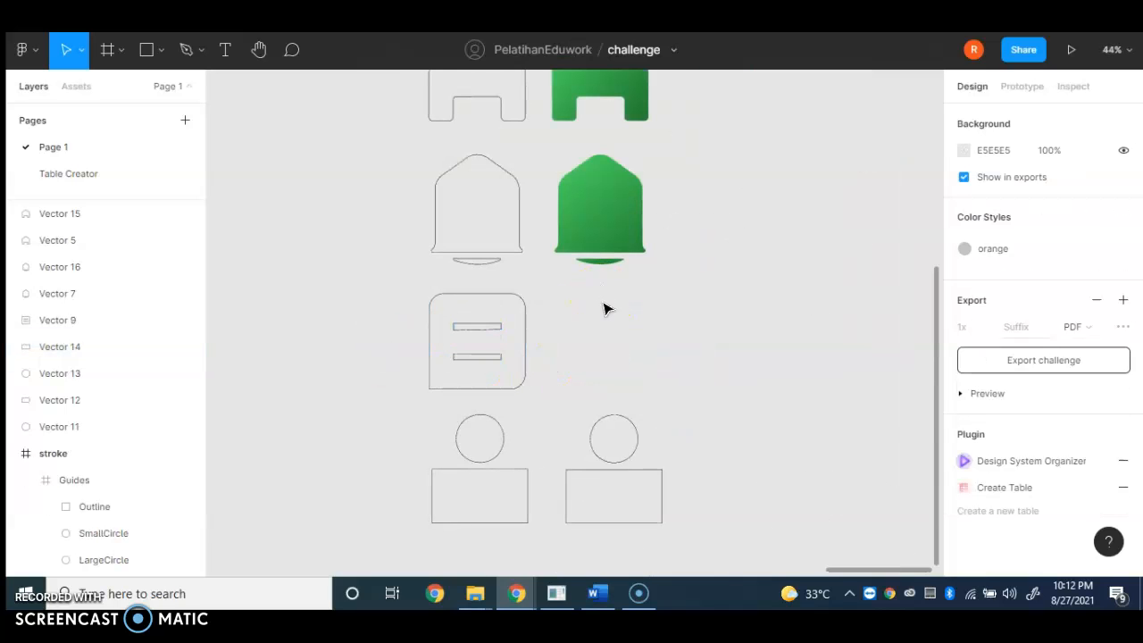
{"action": "scroll", "coordinate": [527, 308], "scroll_direction": "down", "scroll_amount": 1}
{"action": "left_click", "coordinate": [525, 305]}
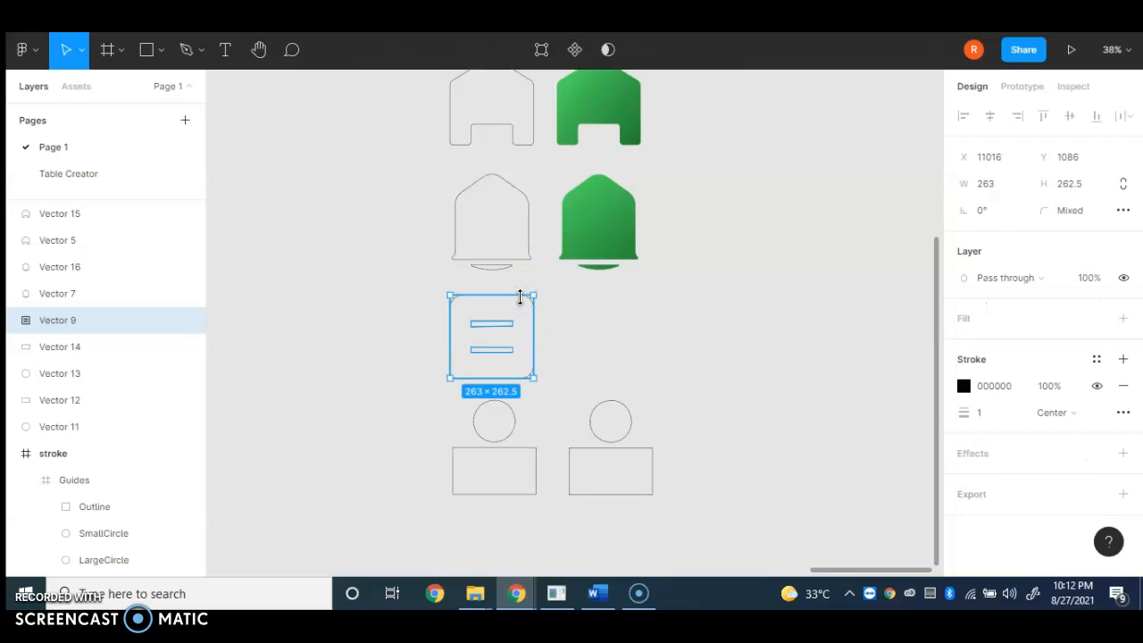
{"action": "key", "text": "ctrl+v"}
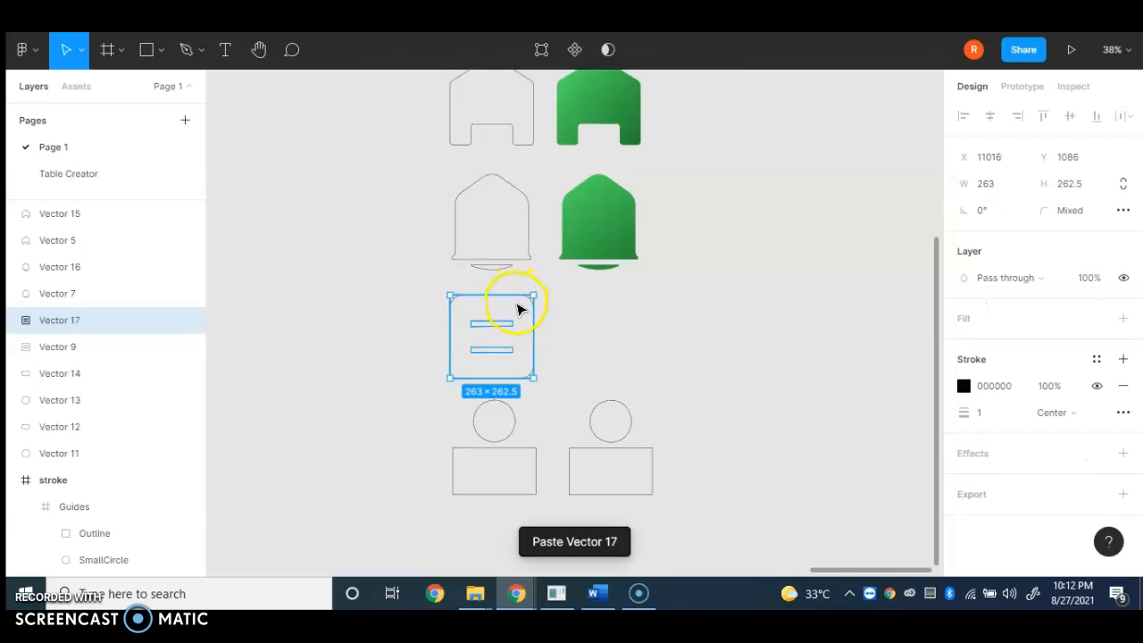
{"action": "left_click_drag", "start_coordinate": [504, 326], "coordinate": [605, 322]}
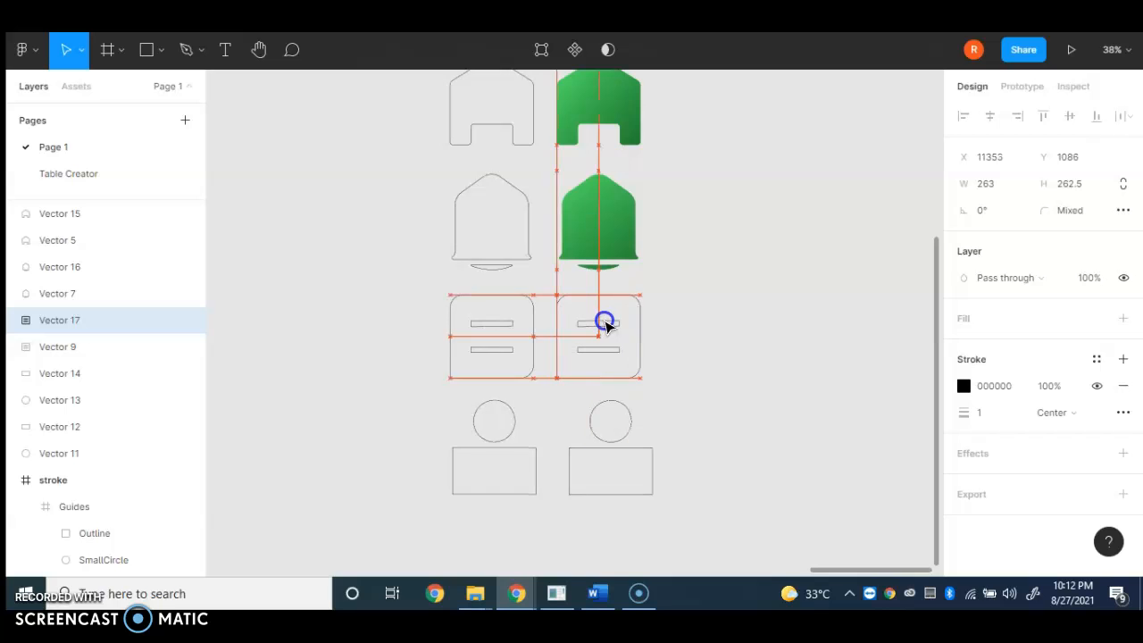
{"action": "left_click", "coordinate": [697, 317]}
Try replacing the square icon copy's stroke with a fill, then undo both changes
{"action": "scroll", "coordinate": [554, 320], "scroll_direction": "up", "scroll_amount": 5}
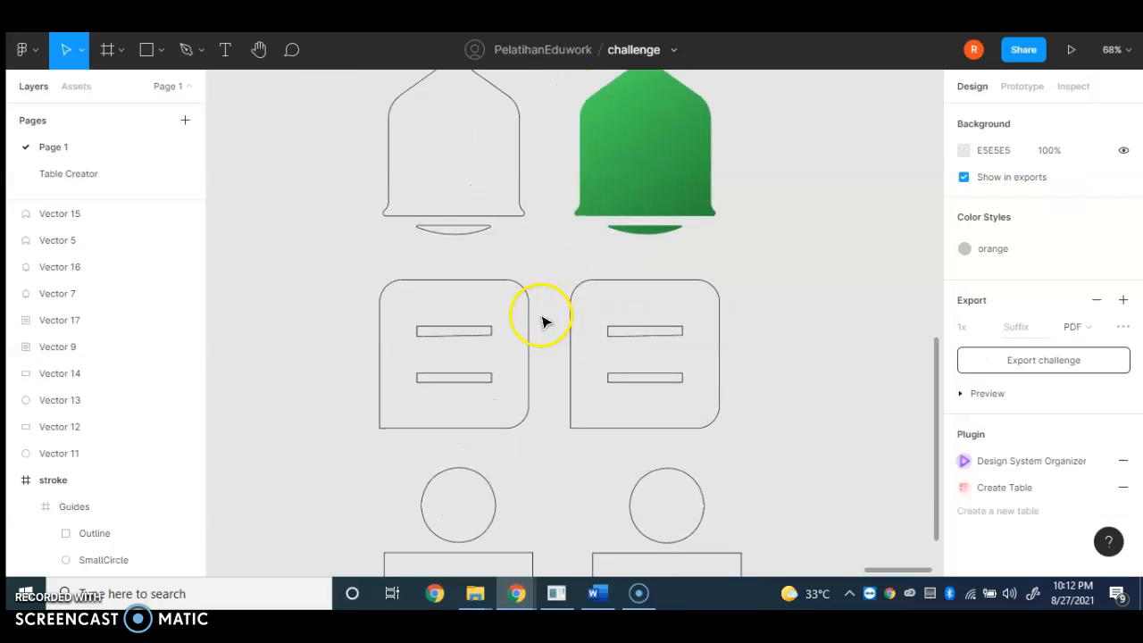
{"action": "left_click", "coordinate": [642, 284]}
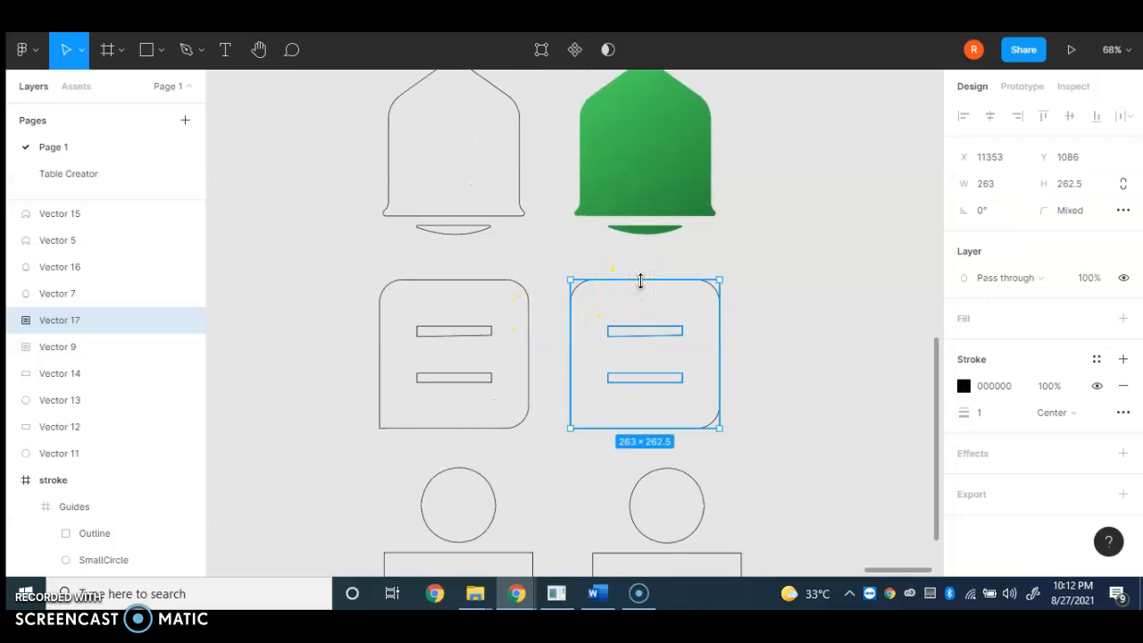
{"action": "left_click", "coordinate": [1123, 385]}
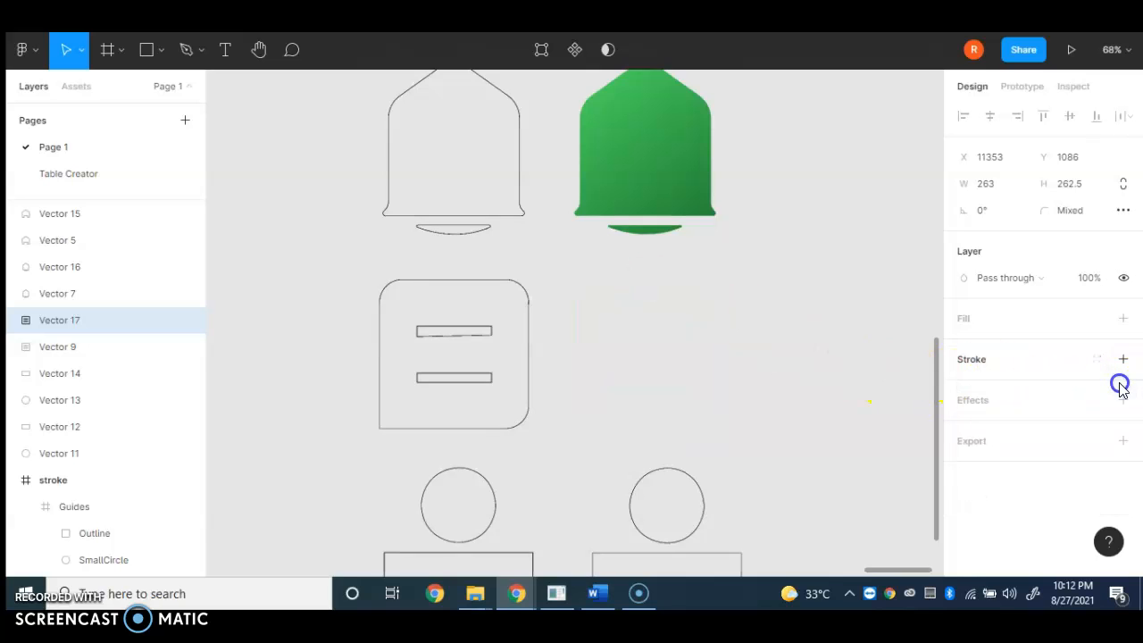
{"action": "left_click", "coordinate": [1123, 318]}
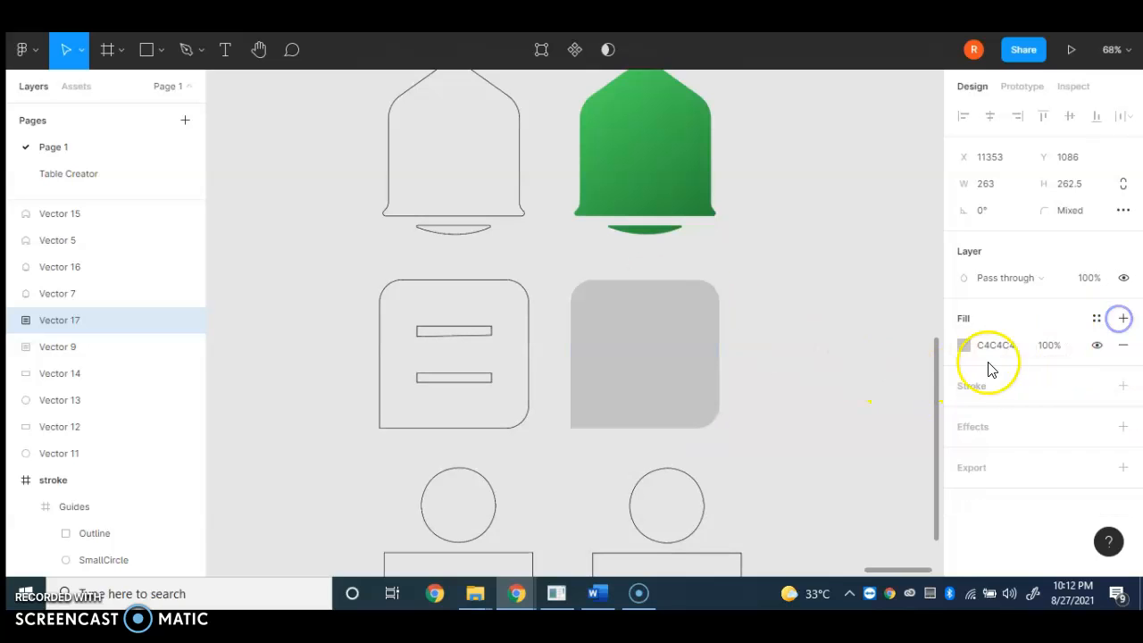
{"action": "key", "text": "ctrl+z"}
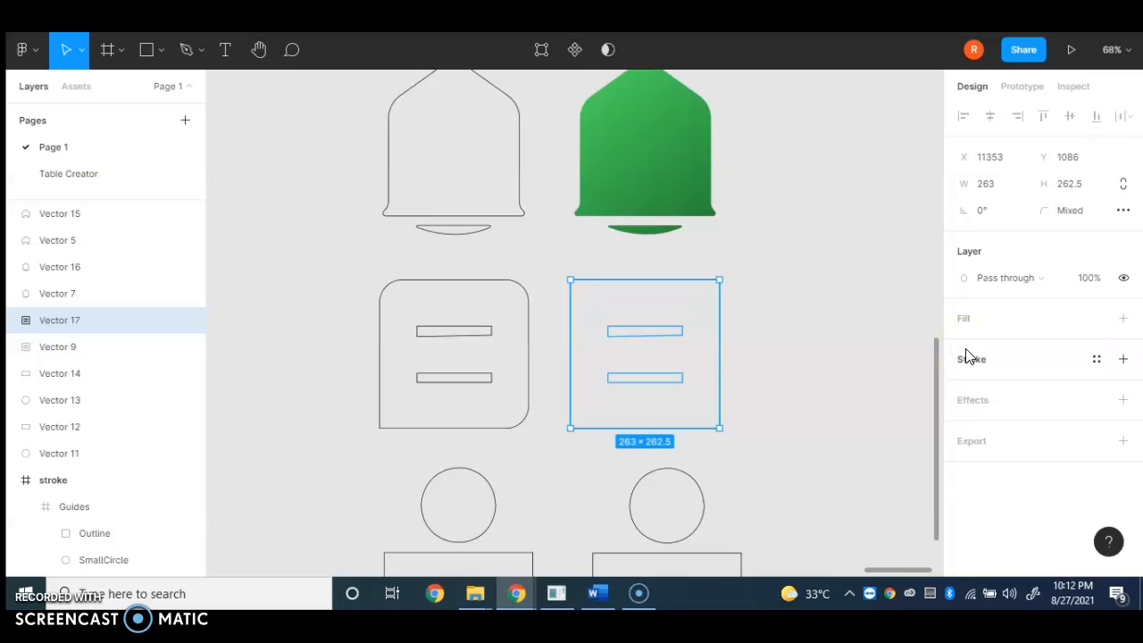
{"action": "left_click", "coordinate": [679, 335]}
{"action": "key", "text": "ctrl+z"}
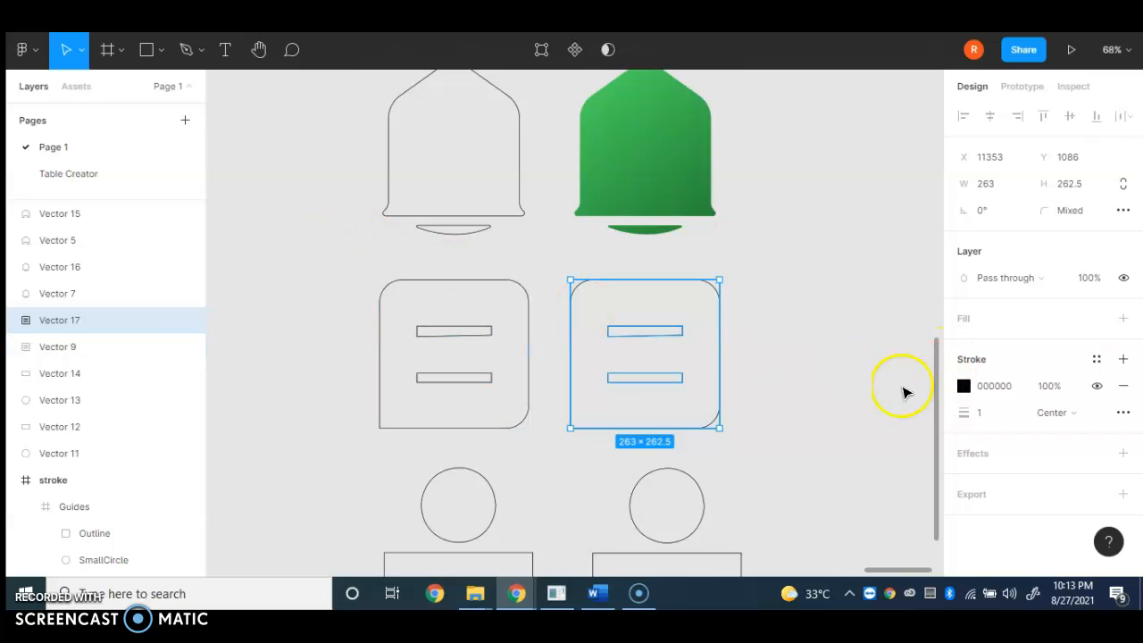
Edit the square icon copy's vector points and delete the lower bar's bottom edge and both of its lower corner points
{"action": "left_click", "coordinate": [903, 391]}
{"action": "left_click", "coordinate": [667, 382]}
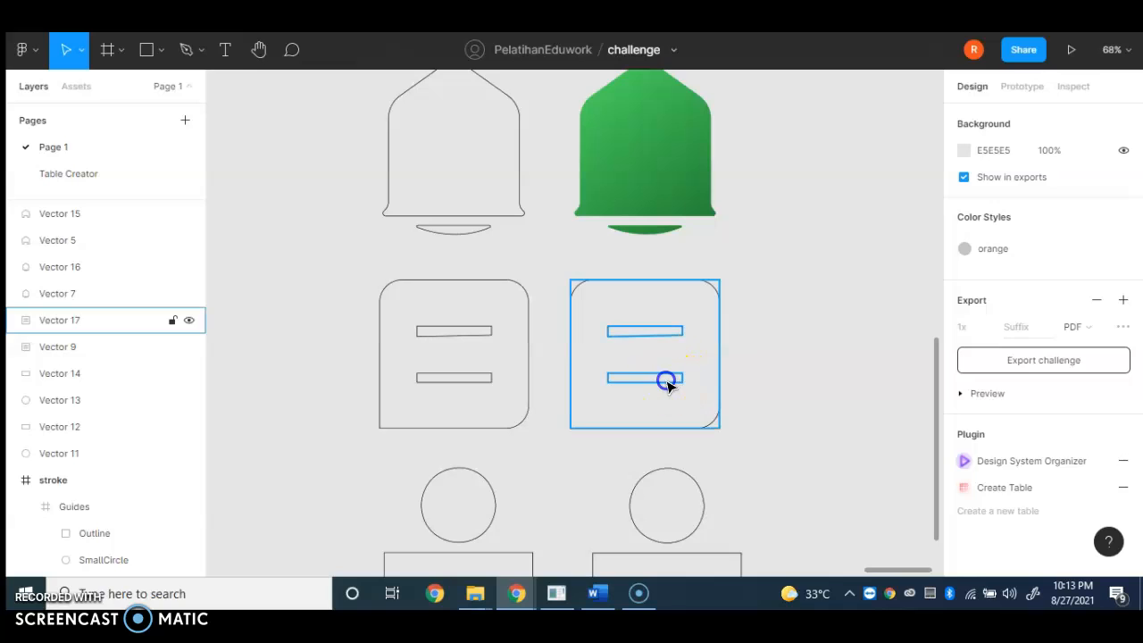
{"action": "double_click", "coordinate": [670, 384]}
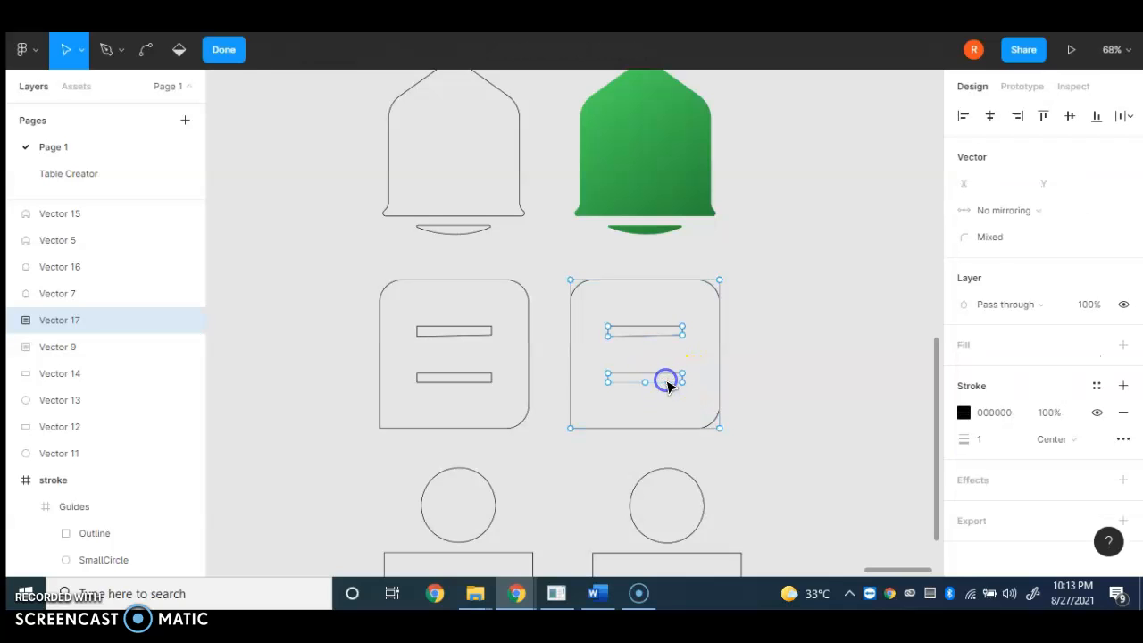
{"action": "left_click", "coordinate": [667, 384]}
{"action": "double_click", "coordinate": [670, 384]}
{"action": "scroll", "coordinate": [669, 385], "scroll_direction": "up", "scroll_amount": 8}
{"action": "left_click", "coordinate": [729, 361]}
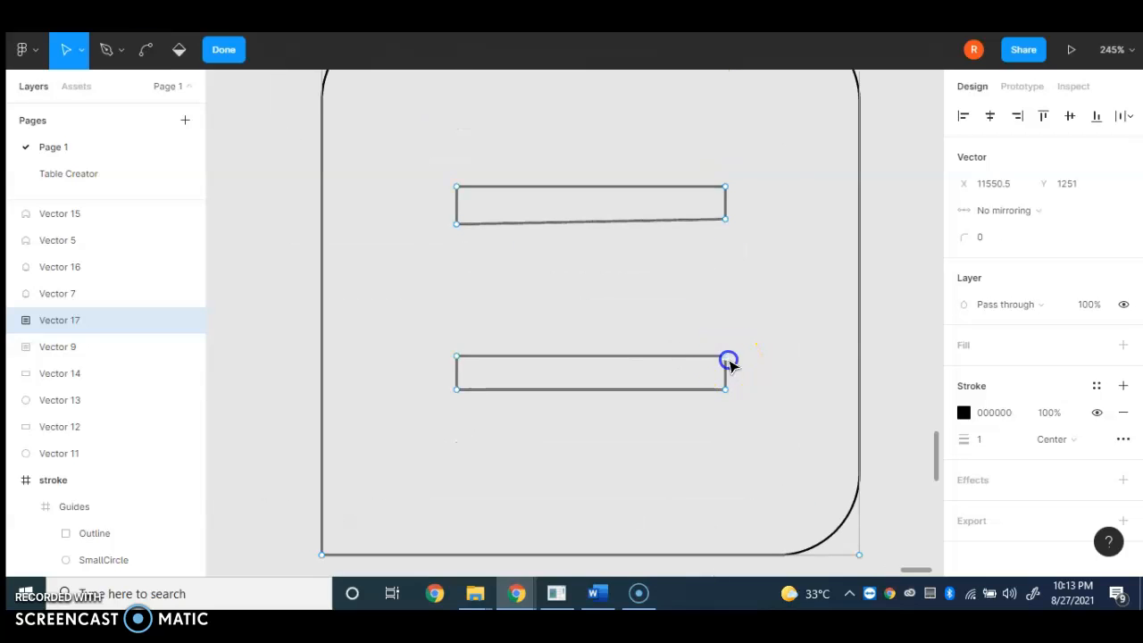
{"action": "key", "text": "ctrl+a"}
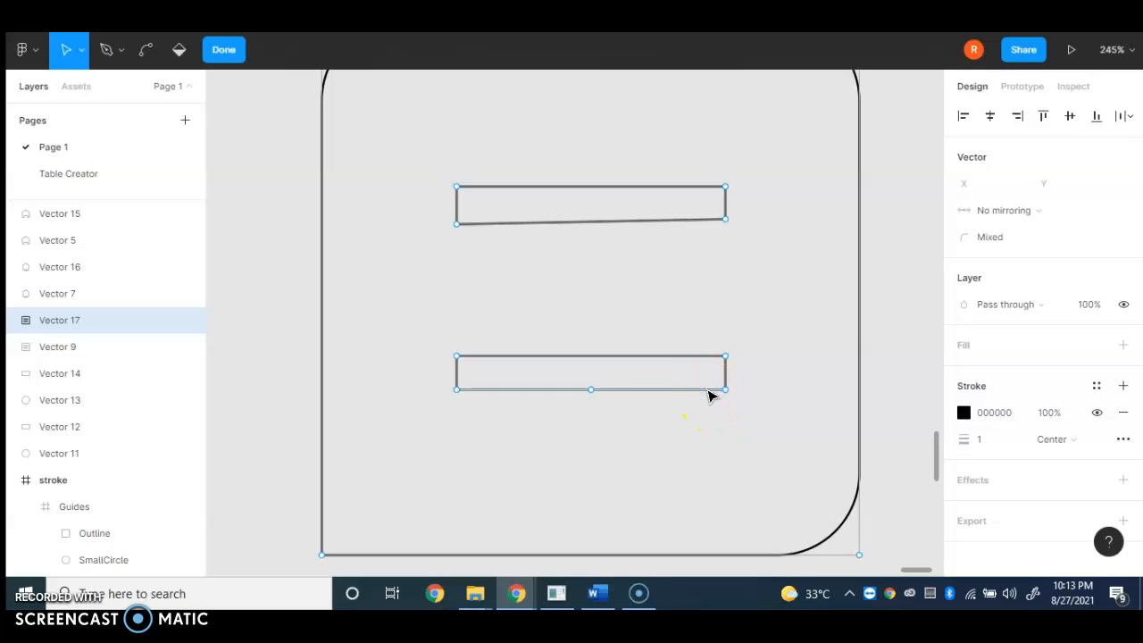
{"action": "key", "text": "Delete"}
{"action": "key", "text": "ctrl"}
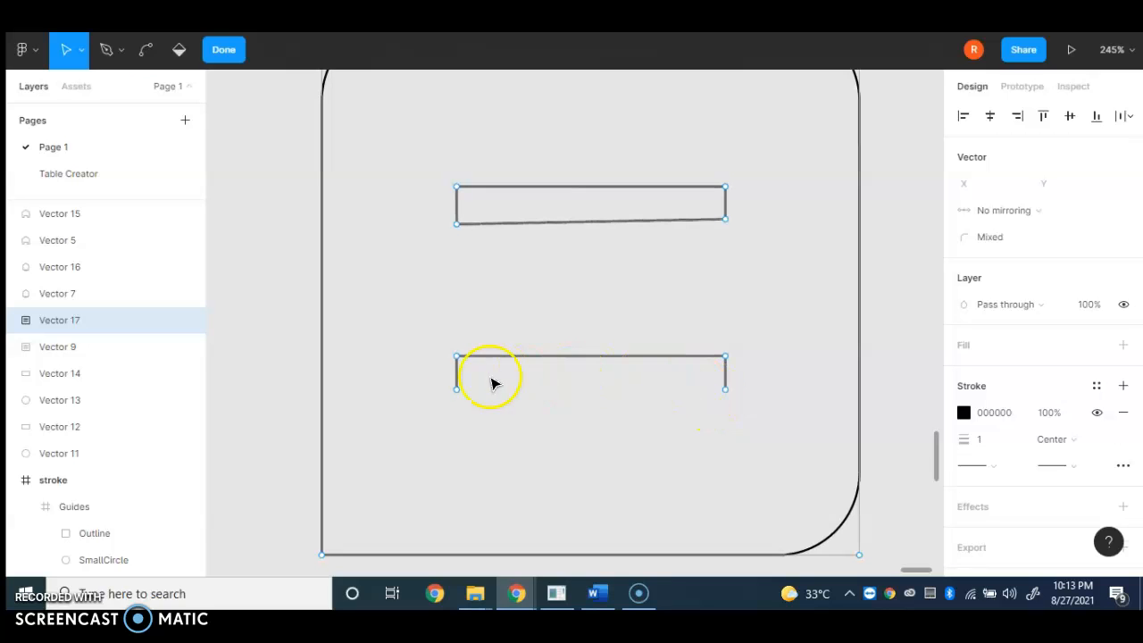
{"action": "key", "text": "Delete"}
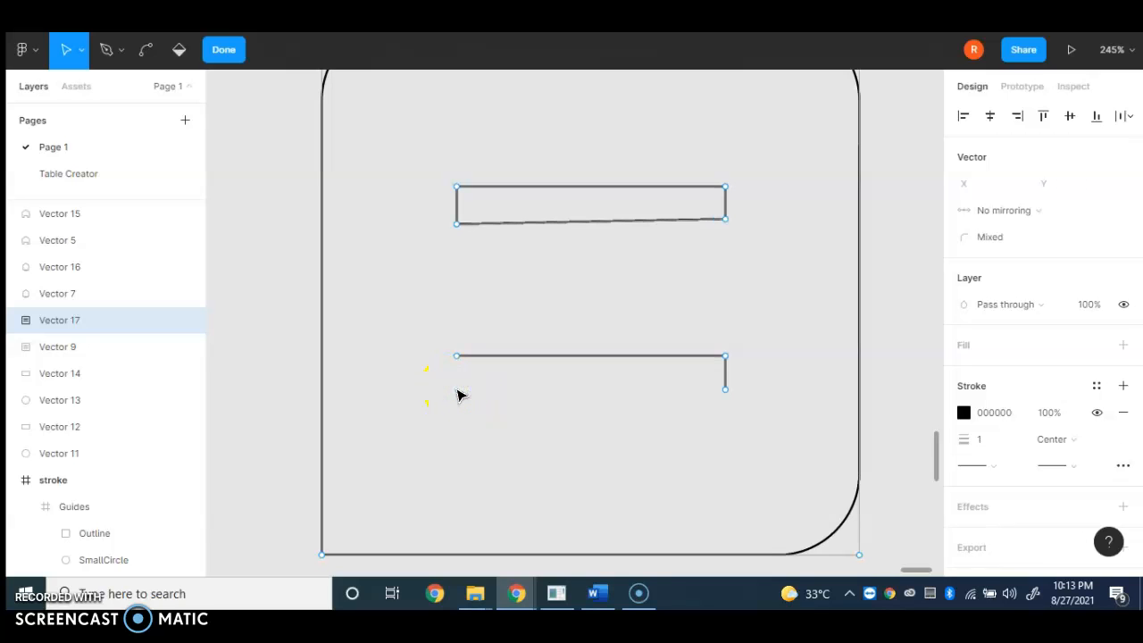
{"action": "left_click", "coordinate": [728, 393]}
{"action": "key", "text": "Delete"}
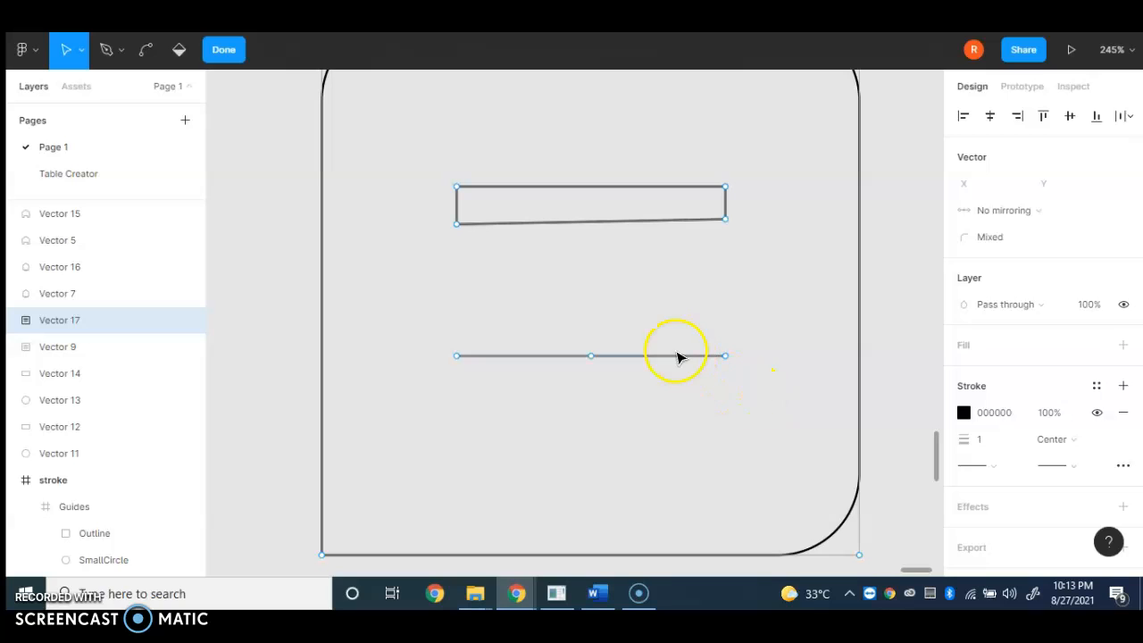
Select the remaining line of the lower bar and set the stroke width to 2
{"action": "left_click", "coordinate": [677, 355]}
{"action": "left_click", "coordinate": [1001, 444]}
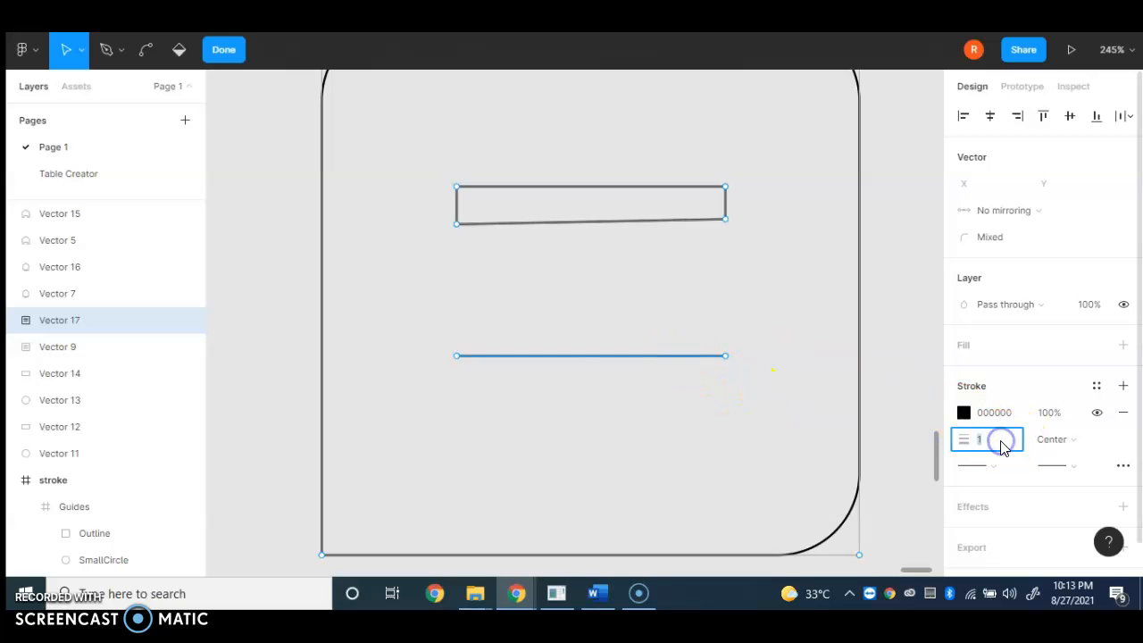
{"action": "type", "text": "2"}
{"action": "key", "text": "Return"}
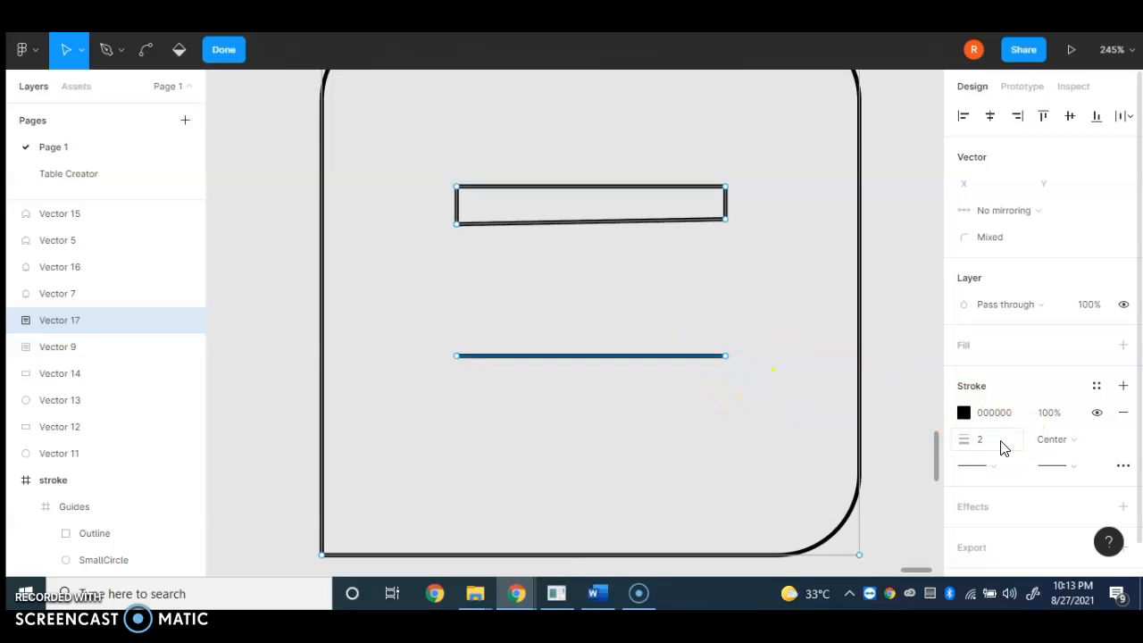
Undo the stroke width change and the deletions in the lower bar of the square icon copy
{"action": "key", "text": "ctrl+z"}
{"action": "key", "text": "ctrl+z"}
{"action": "key", "text": "ctrl+z"}
{"action": "key", "text": "ctrl+z"}
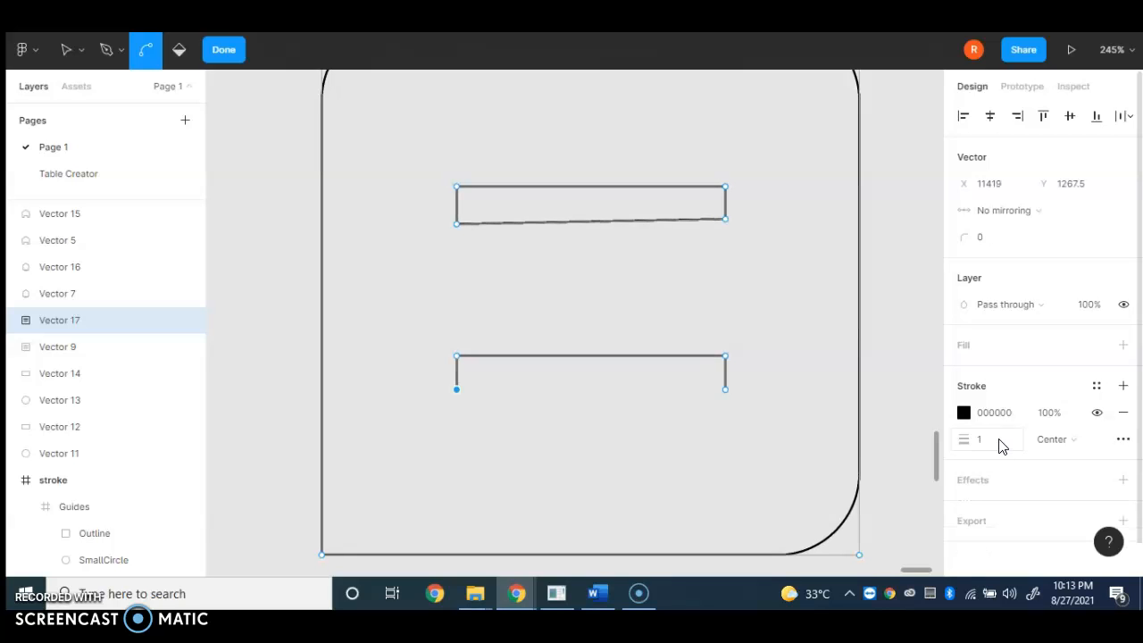
{"action": "key", "text": "ctrl+z"}
{"action": "key", "text": "ctrl+z"}
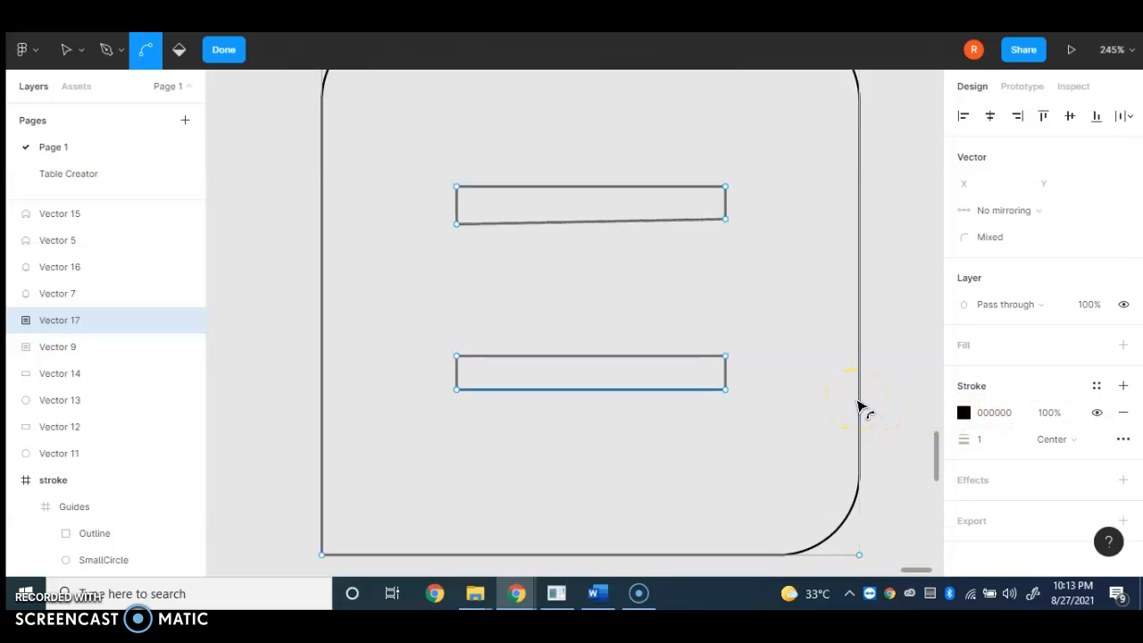
Change the square icon copy's stroke from solid to a linear gradient and leave vector editing
{"action": "scroll", "coordinate": [875, 370], "scroll_direction": "down", "scroll_amount": 3}
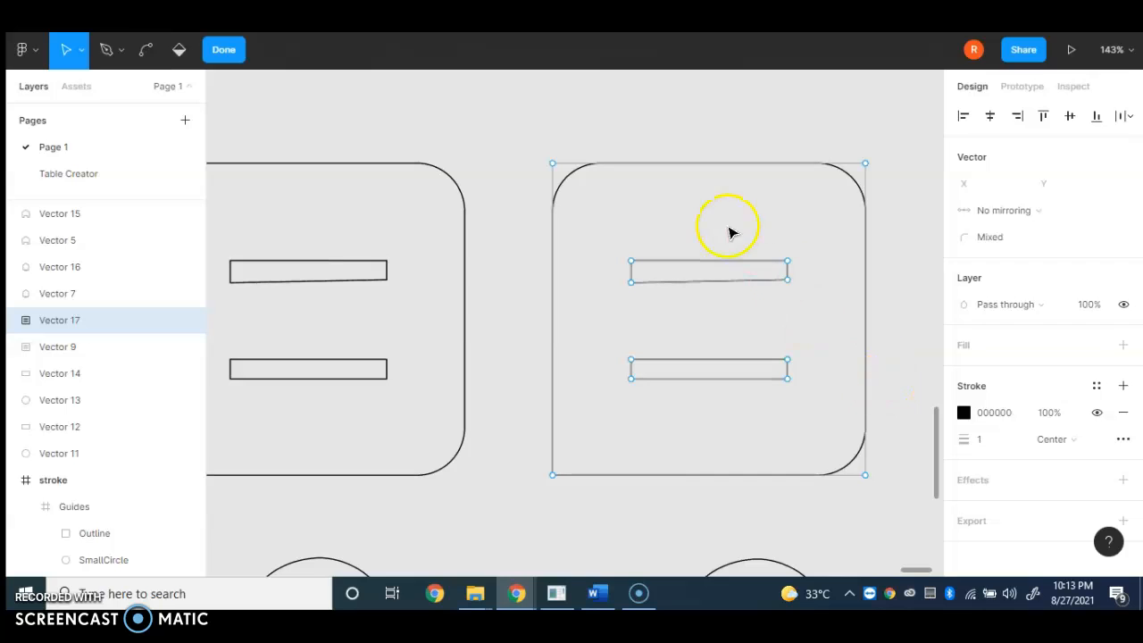
{"action": "left_click", "coordinate": [963, 412]}
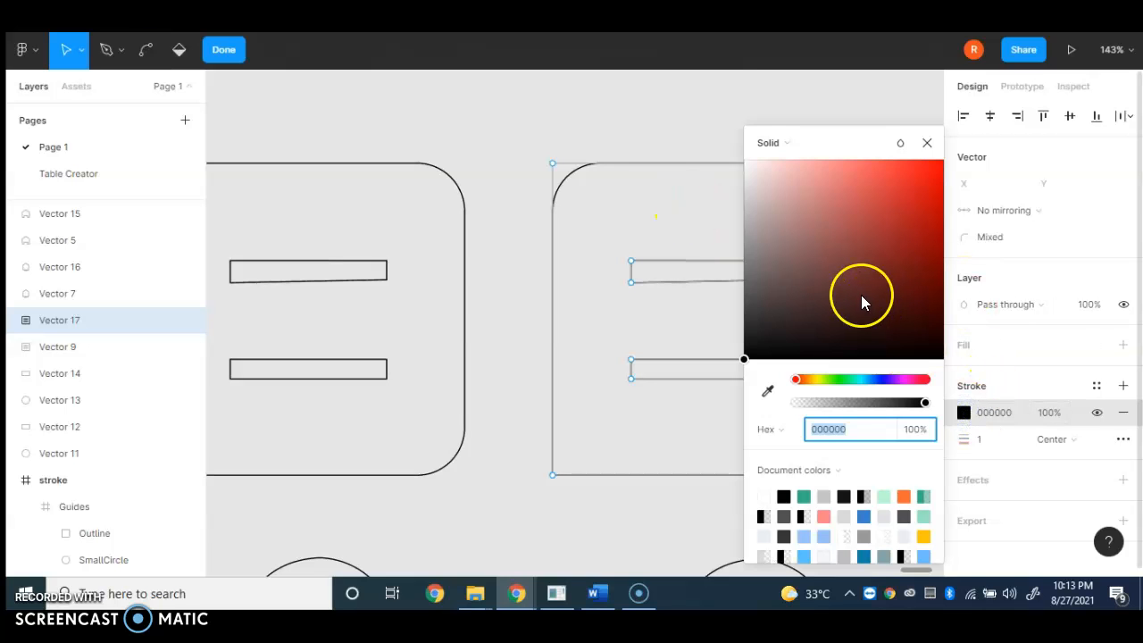
{"action": "left_click", "coordinate": [774, 144]}
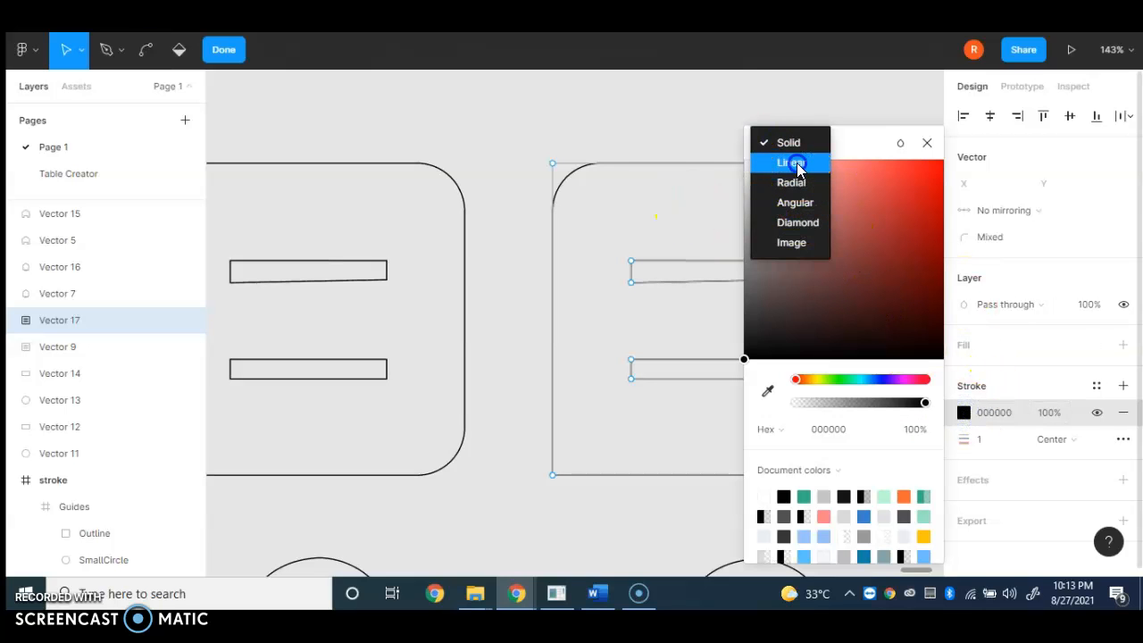
{"action": "left_click", "coordinate": [792, 163]}
{"action": "scroll", "coordinate": [566, 235], "scroll_direction": "down", "scroll_amount": 4}
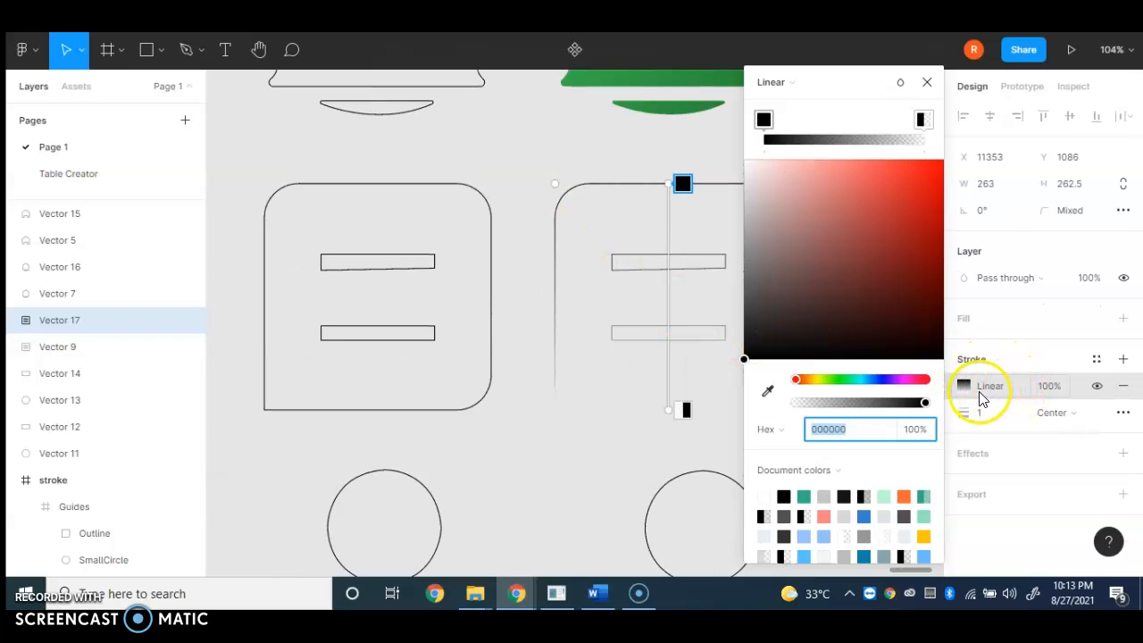
Replace the square icon copy's stroke with a fill and make it a linear gradient running diagonally between the upper-left and lower-right corners
{"action": "left_click", "coordinate": [1124, 318]}
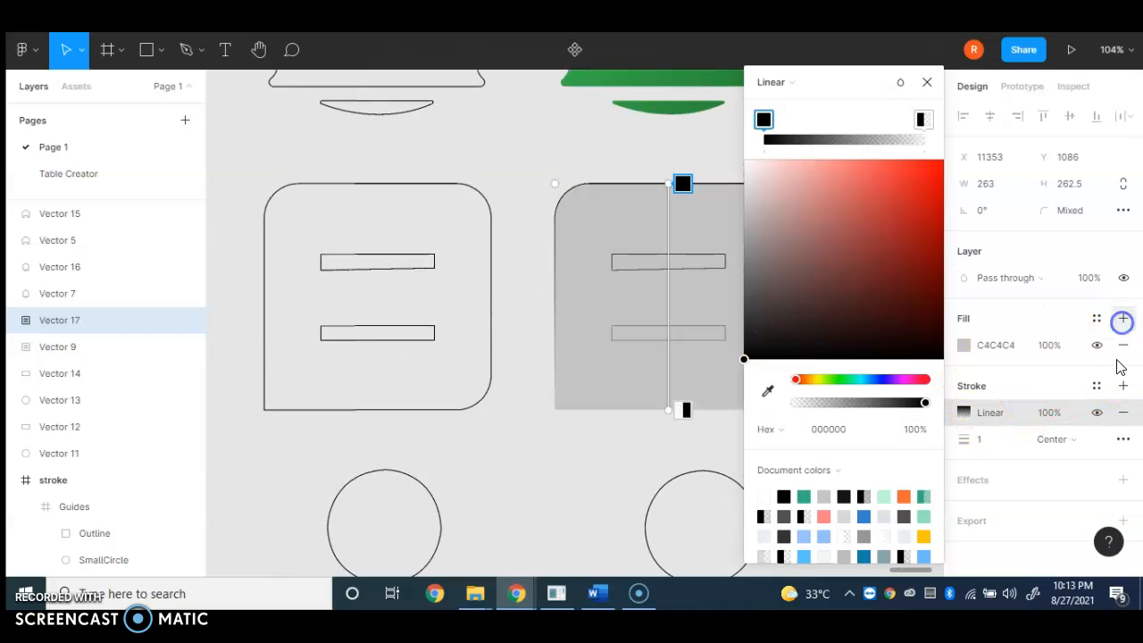
{"action": "left_click", "coordinate": [1123, 413]}
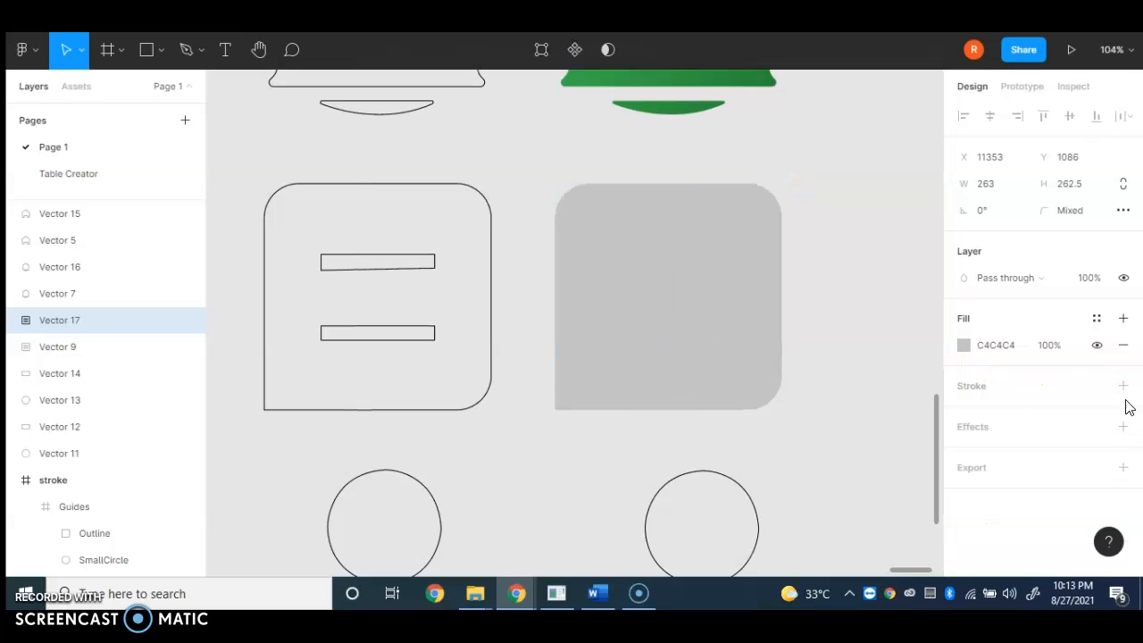
{"action": "left_click", "coordinate": [962, 346]}
{"action": "left_click", "coordinate": [779, 144]}
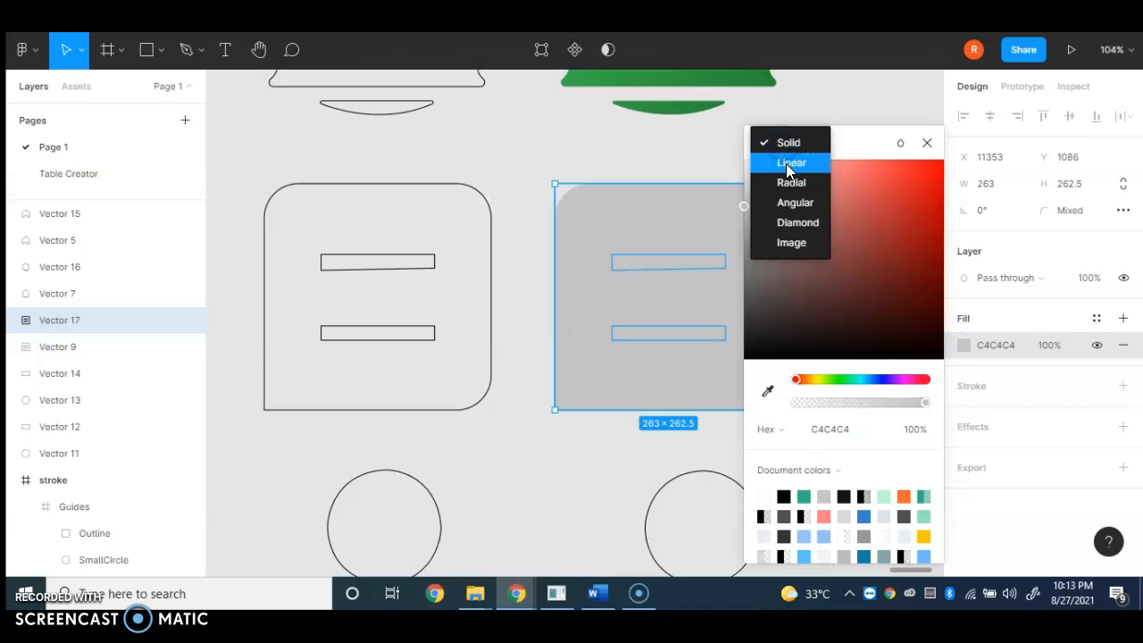
{"action": "left_click", "coordinate": [786, 163]}
{"action": "left_click_drag", "start_coordinate": [668, 410], "coordinate": [665, 334]}
{"action": "scroll", "coordinate": [562, 206], "scroll_direction": "down", "scroll_amount": 5}
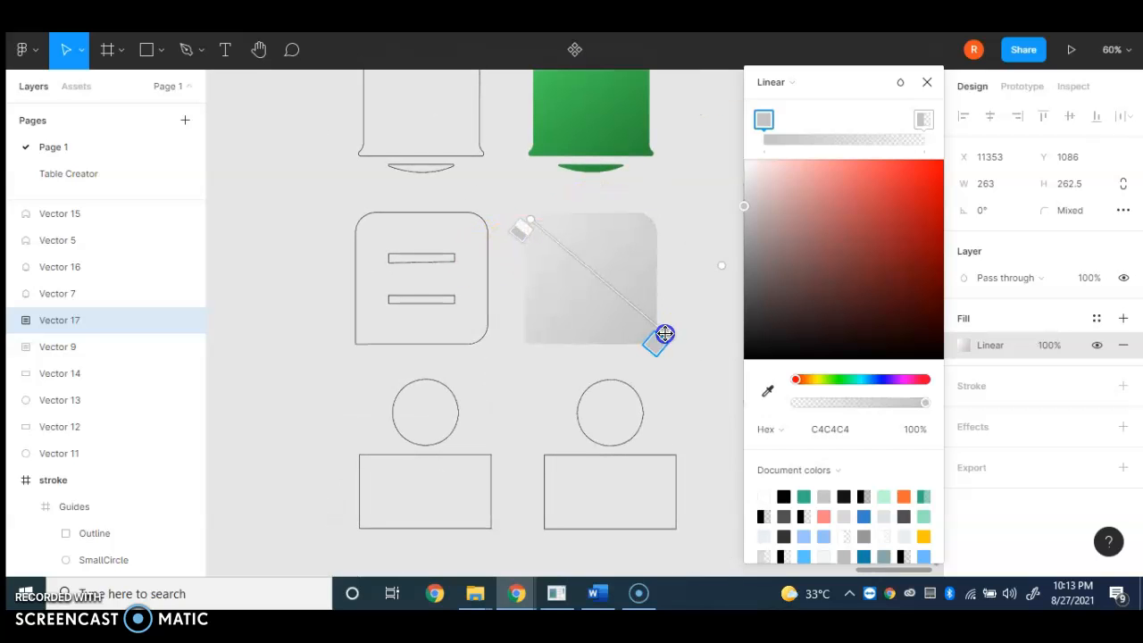
Sample the bell icon's light green 46CC5C for the gradient's opaque stop, then select the transparent stop
{"action": "left_click", "coordinate": [767, 391]}
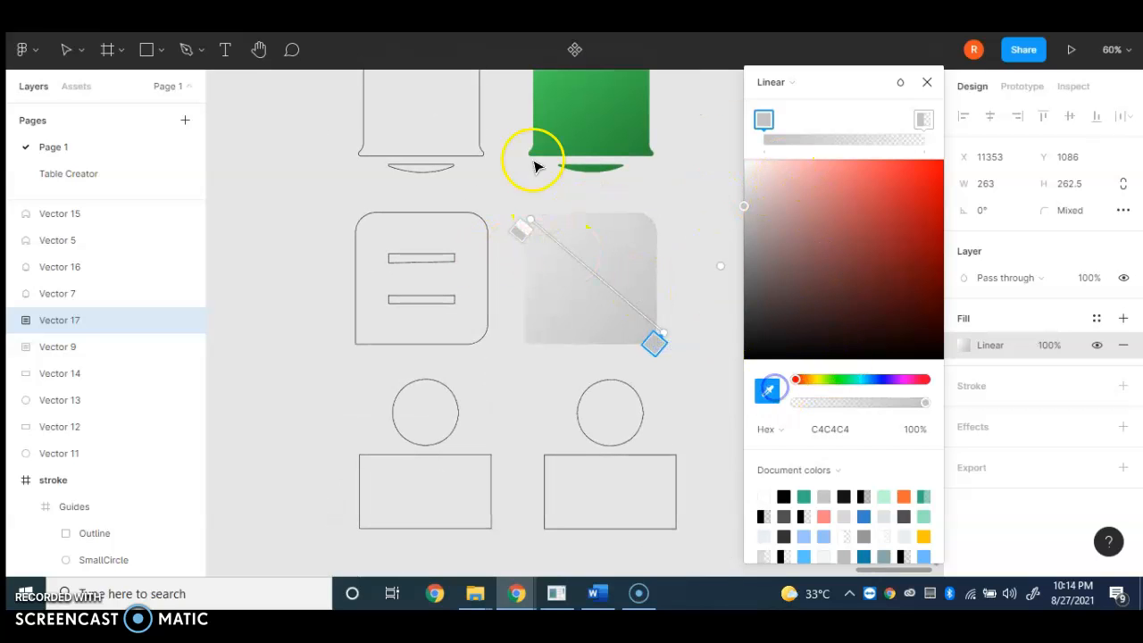
{"action": "scroll", "coordinate": [541, 147], "scroll_direction": "up", "scroll_amount": 1}
{"action": "left_click", "coordinate": [542, 90]}
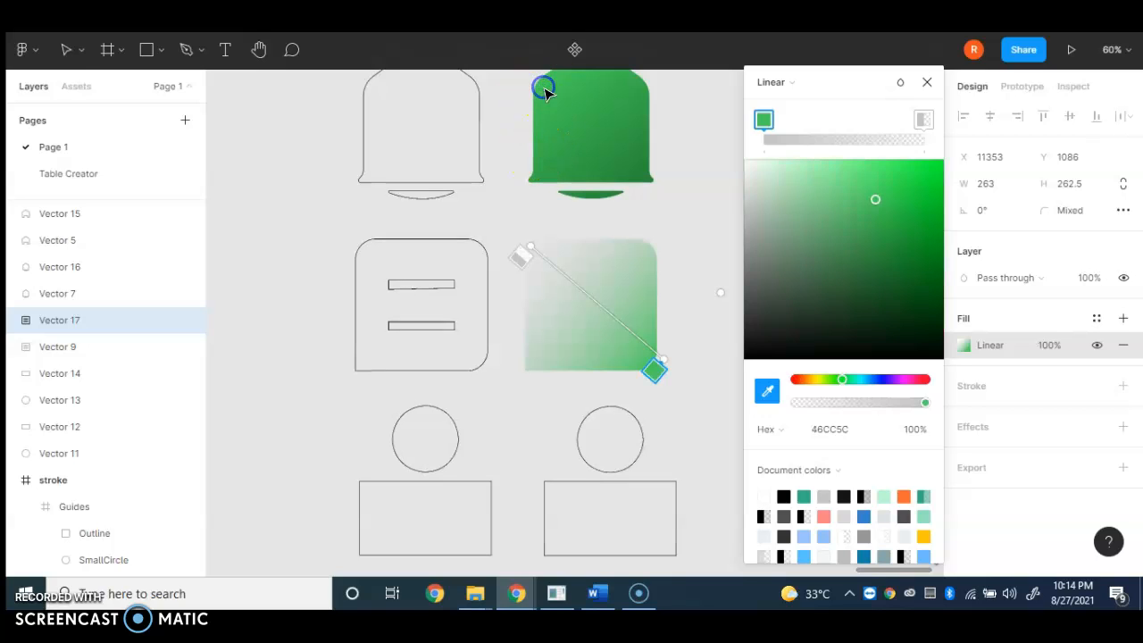
{"action": "left_click", "coordinate": [922, 119]}
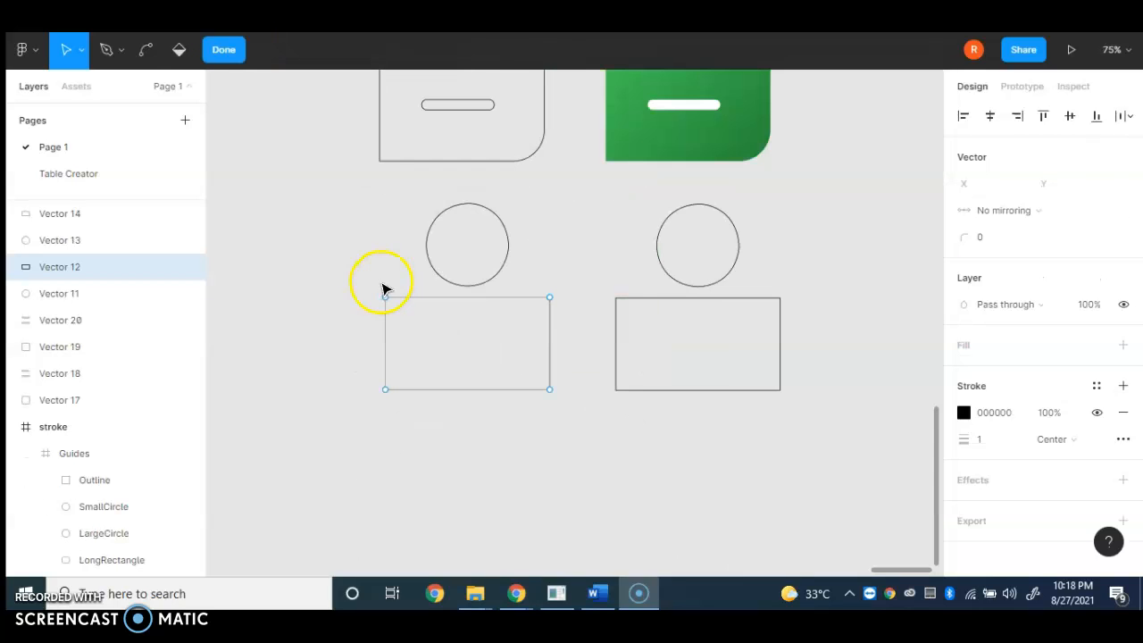
Round both upper corners of the outlined person icon's body rectangle, first with radius 60 and then with a larger radius
{"action": "left_click_drag", "start_coordinate": [376, 286], "coordinate": [526, 313]}
{"action": "left_click", "coordinate": [527, 312]}
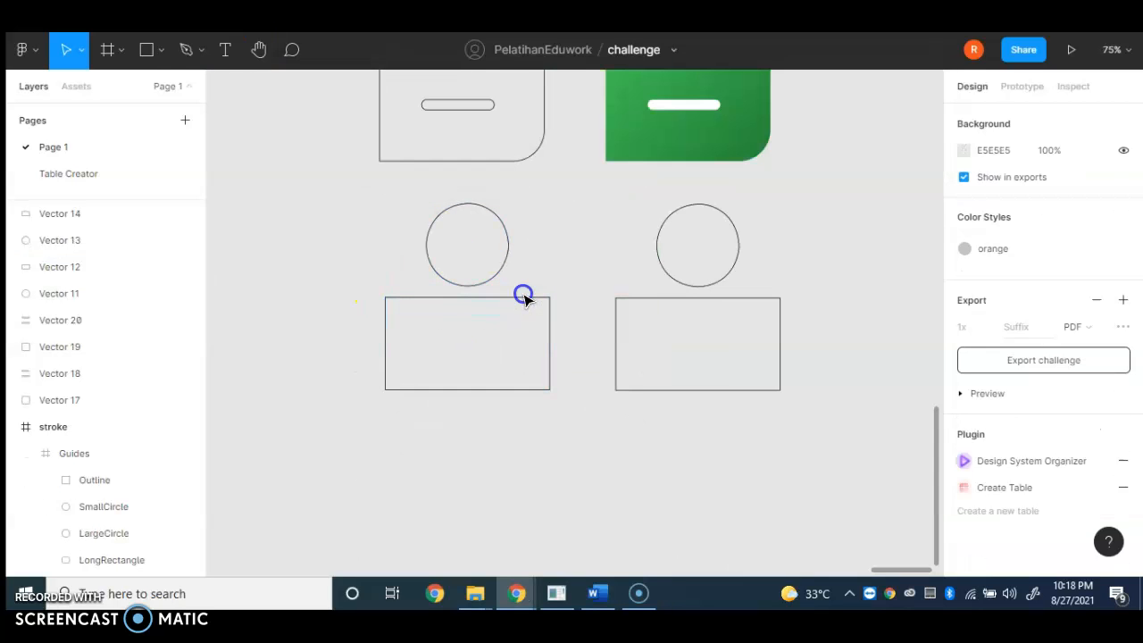
{"action": "double_click", "coordinate": [524, 300]}
{"action": "left_click_drag", "start_coordinate": [379, 294], "coordinate": [574, 316]}
{"action": "left_click", "coordinate": [989, 241]}
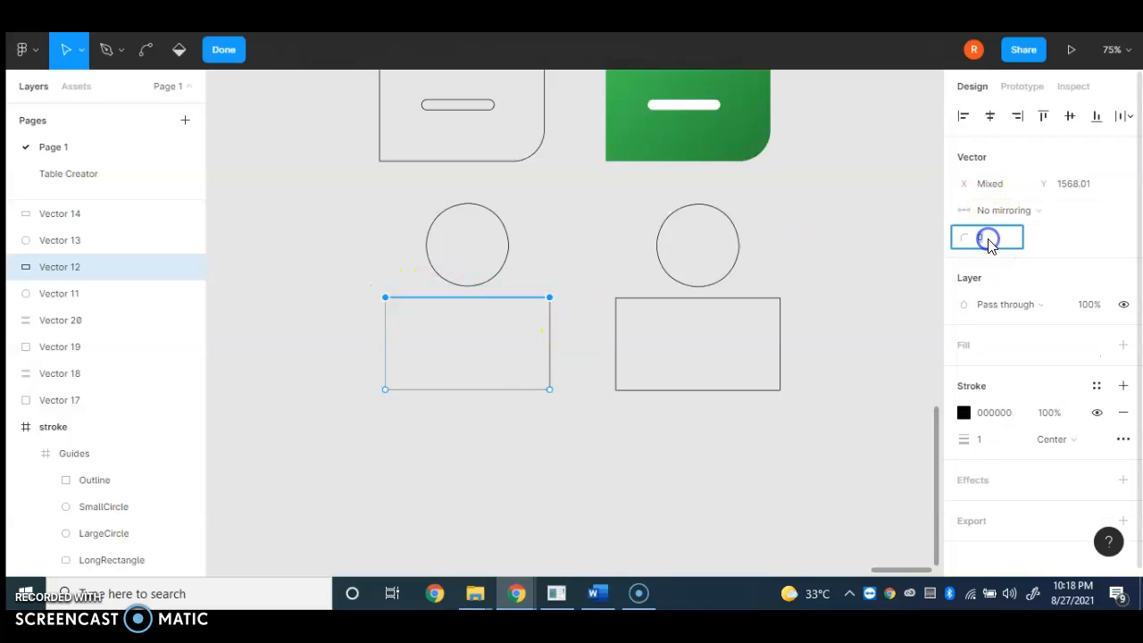
{"action": "type", "text": "60"}
{"action": "key", "text": "Return"}
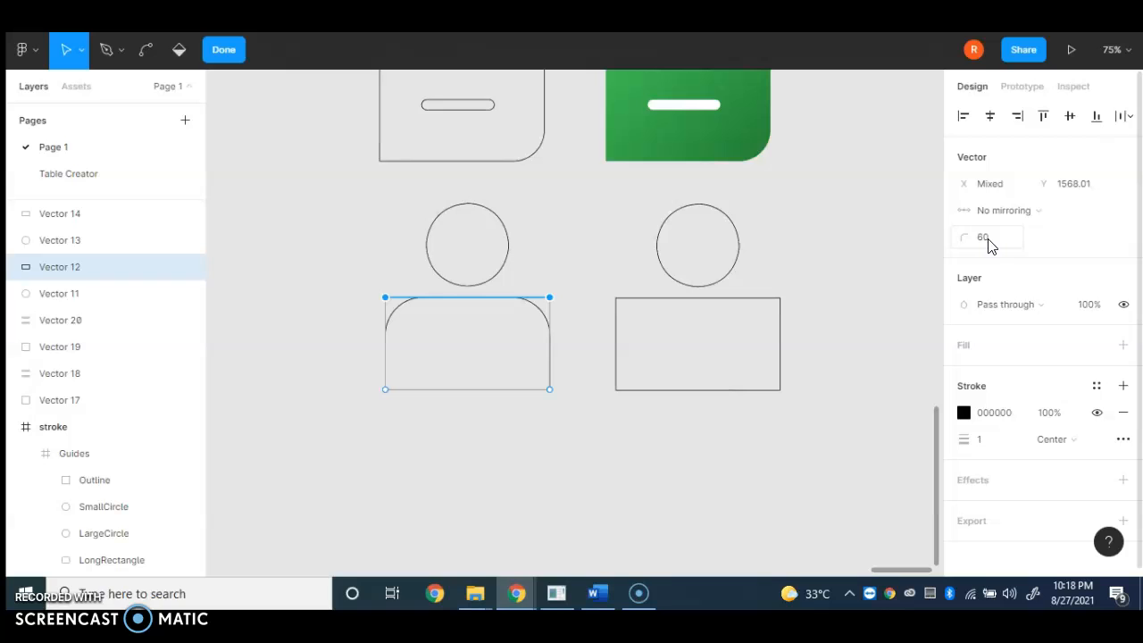
{"action": "left_click", "coordinate": [994, 239]}
{"action": "left_click", "coordinate": [830, 272]}
{"action": "left_click", "coordinate": [629, 288]}
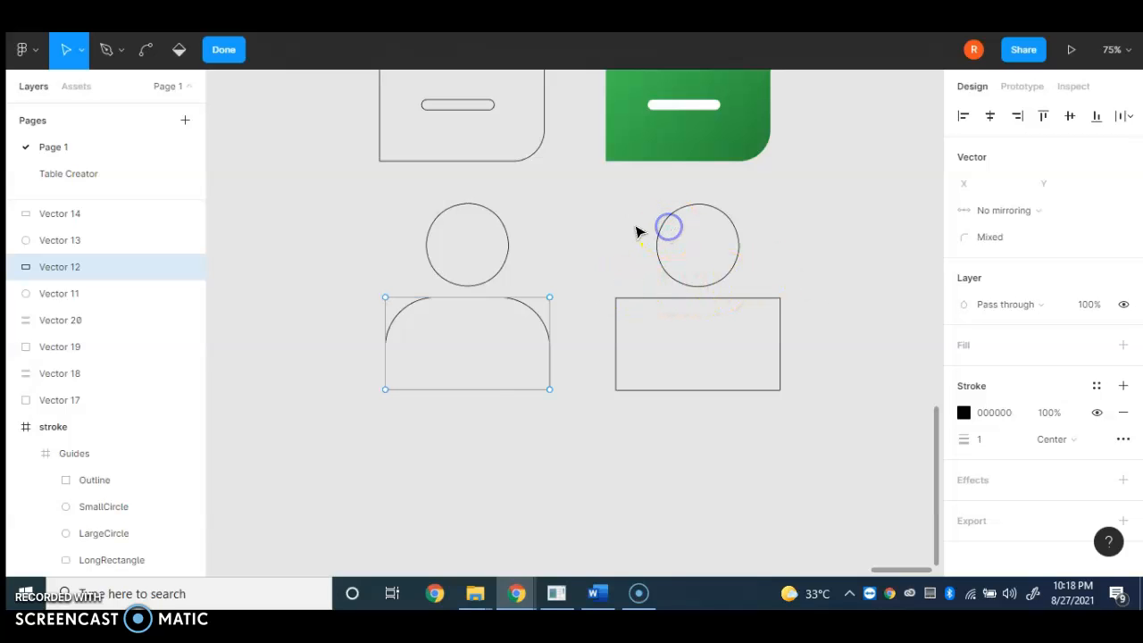
{"action": "left_click", "coordinate": [635, 229]}
Delete the sharp-cornered person icon copy and replace it with a duplicate of the rounded outline placed beside the original
{"action": "left_click_drag", "start_coordinate": [609, 255], "coordinate": [791, 423]}
{"action": "key", "text": "Delete"}
{"action": "left_click_drag", "start_coordinate": [341, 239], "coordinate": [560, 411]}
{"action": "key", "text": "ctrl+v"}
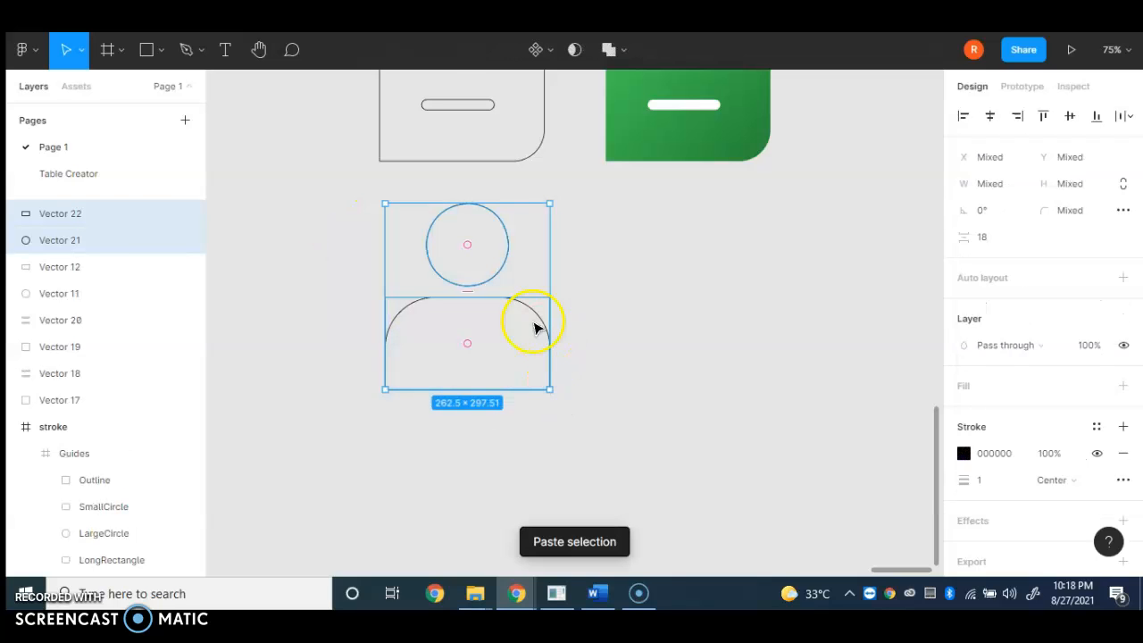
{"action": "left_click_drag", "start_coordinate": [503, 307], "coordinate": [732, 302]}
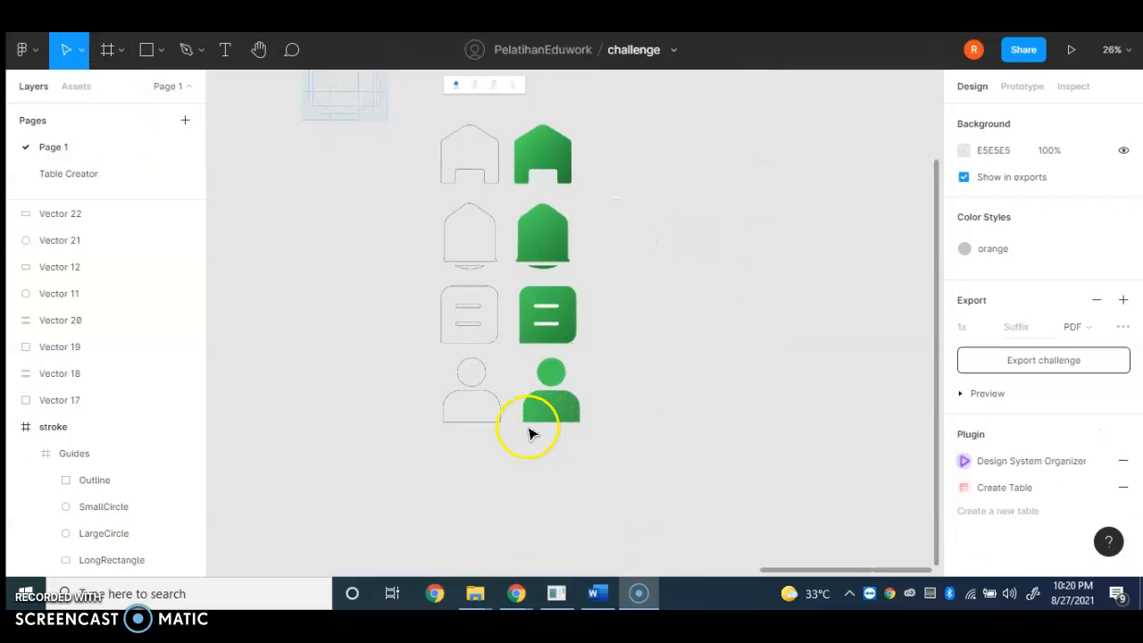
{"action": "scroll", "coordinate": [532, 434], "scroll_direction": "up", "scroll_amount": 4}
{"action": "scroll", "coordinate": [532, 434], "scroll_direction": "down", "scroll_amount": 4}
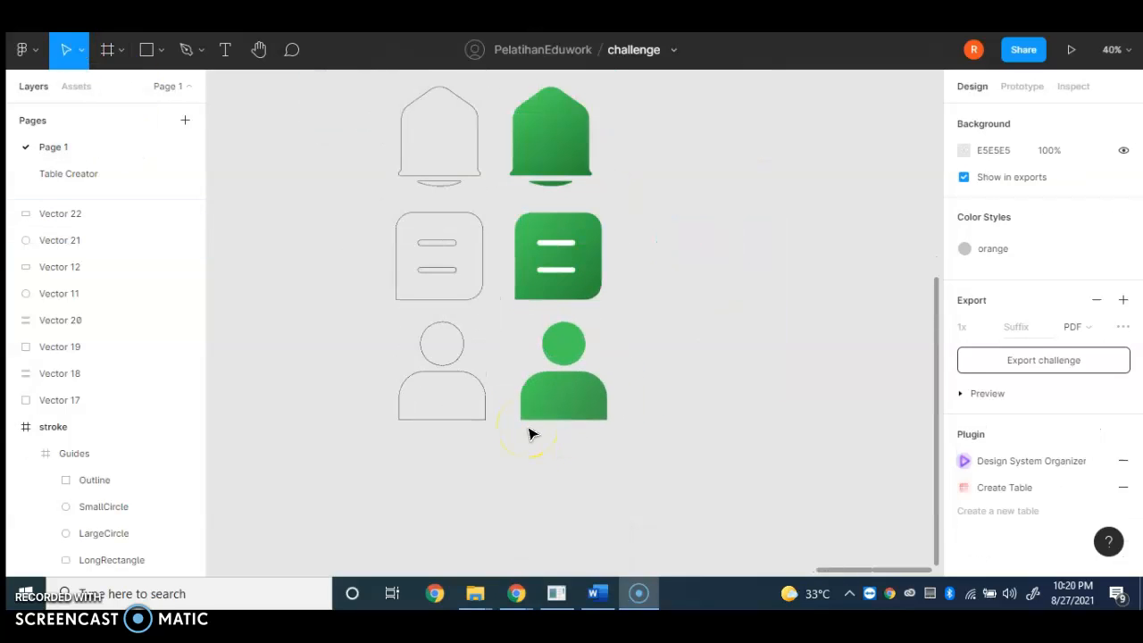
{"action": "scroll", "coordinate": [532, 434], "scroll_direction": "up", "scroll_amount": 1}
{"action": "scroll", "coordinate": [533, 434], "scroll_direction": "down", "scroll_amount": 2}
{"action": "scroll", "coordinate": [528, 434], "scroll_direction": "down", "scroll_amount": 2}
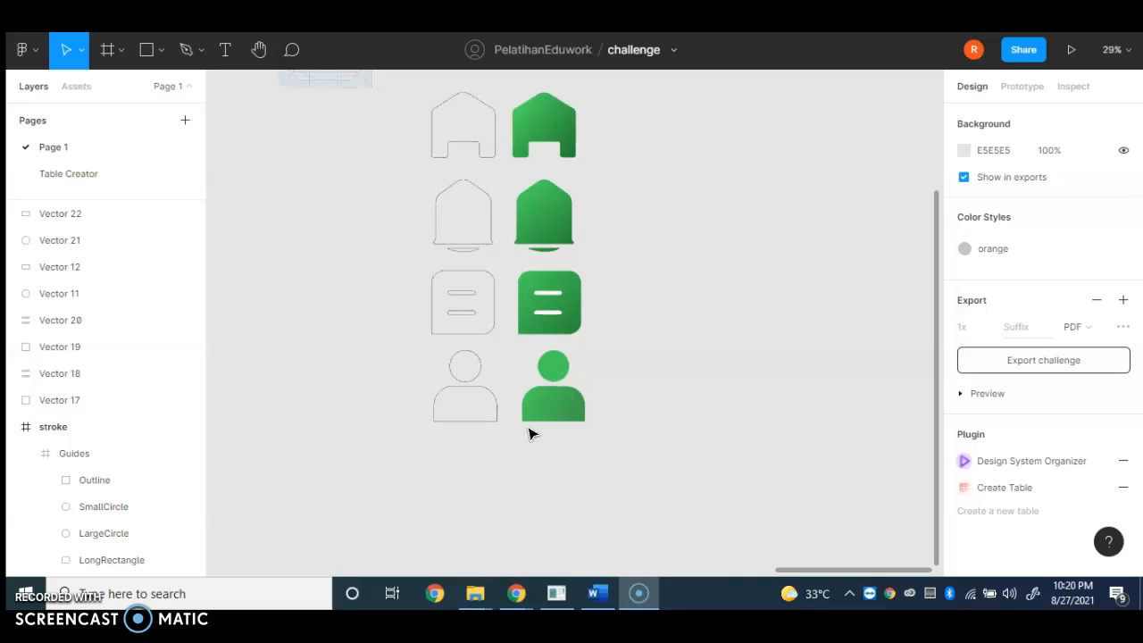